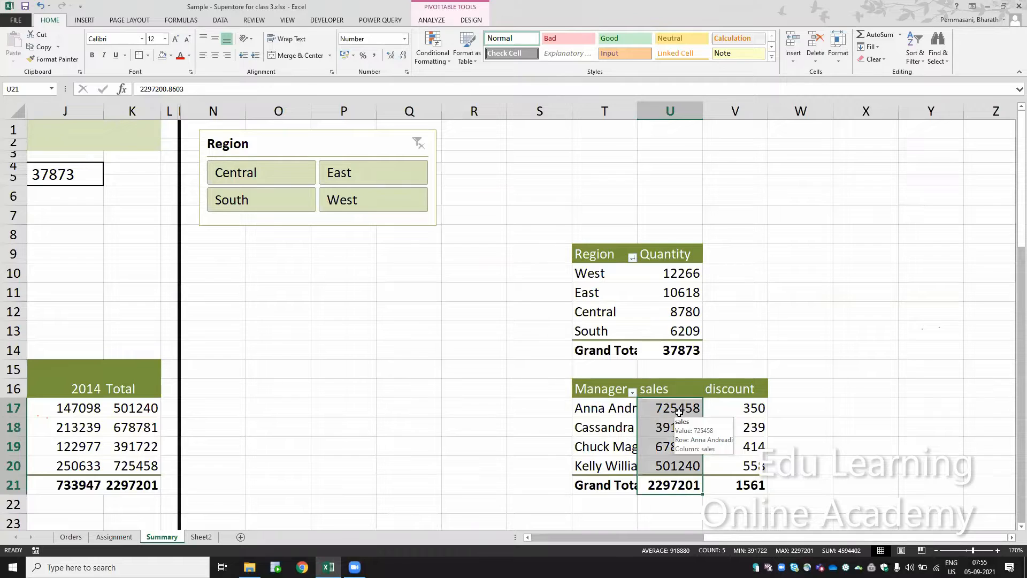
right_click(678, 412)
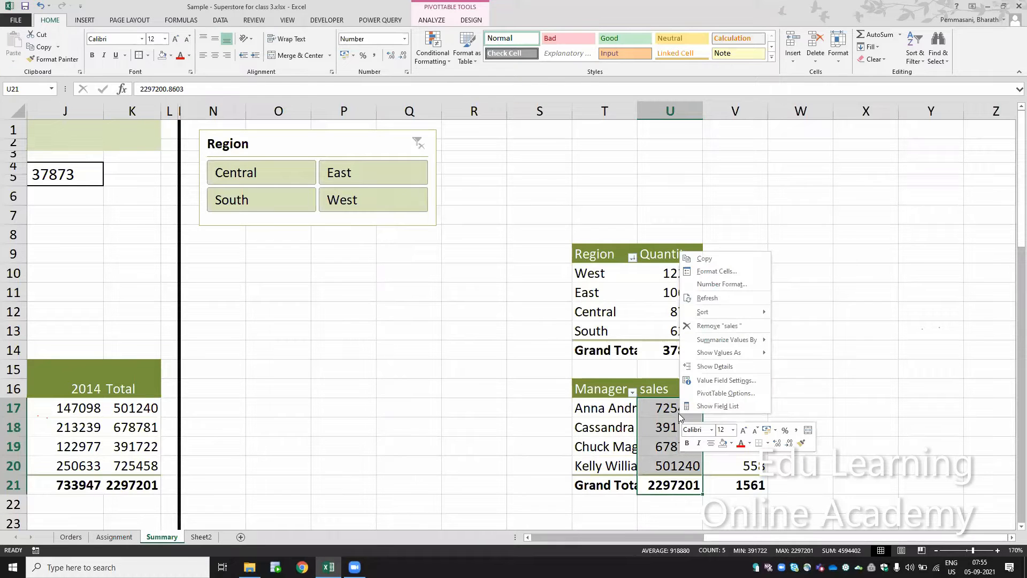
click(720, 394)
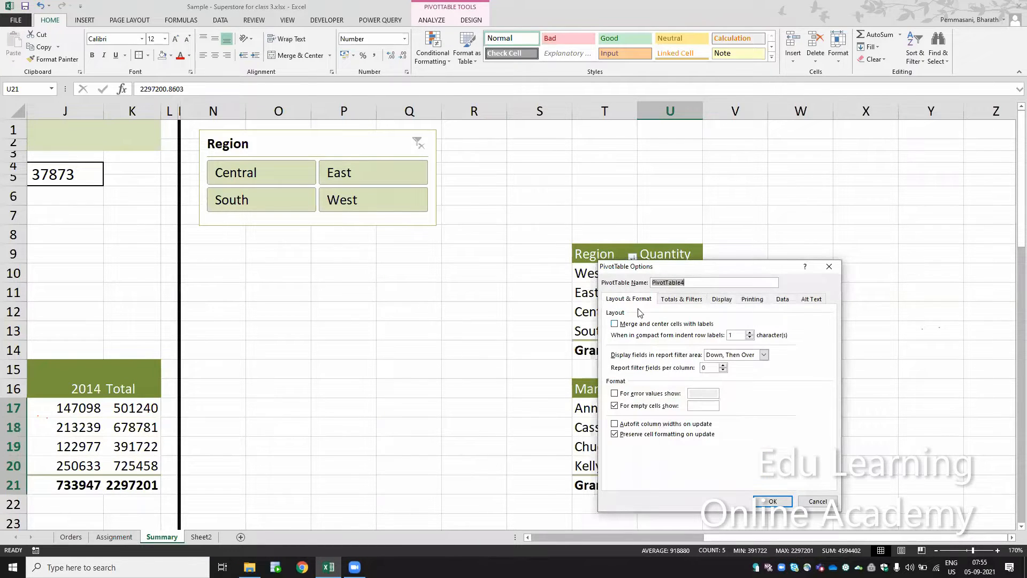
click(829, 266)
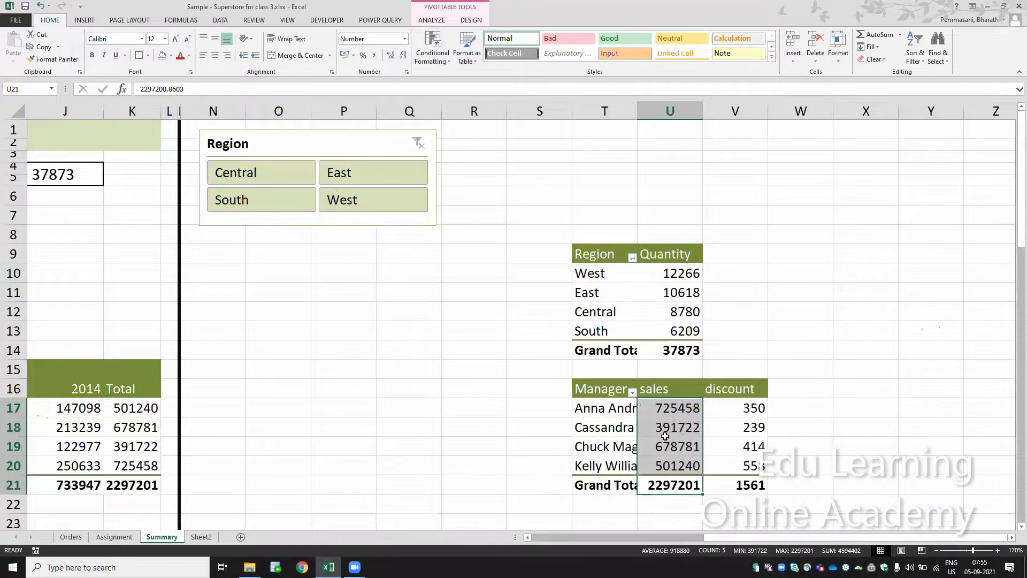
right_click(666, 439)
click(701, 416)
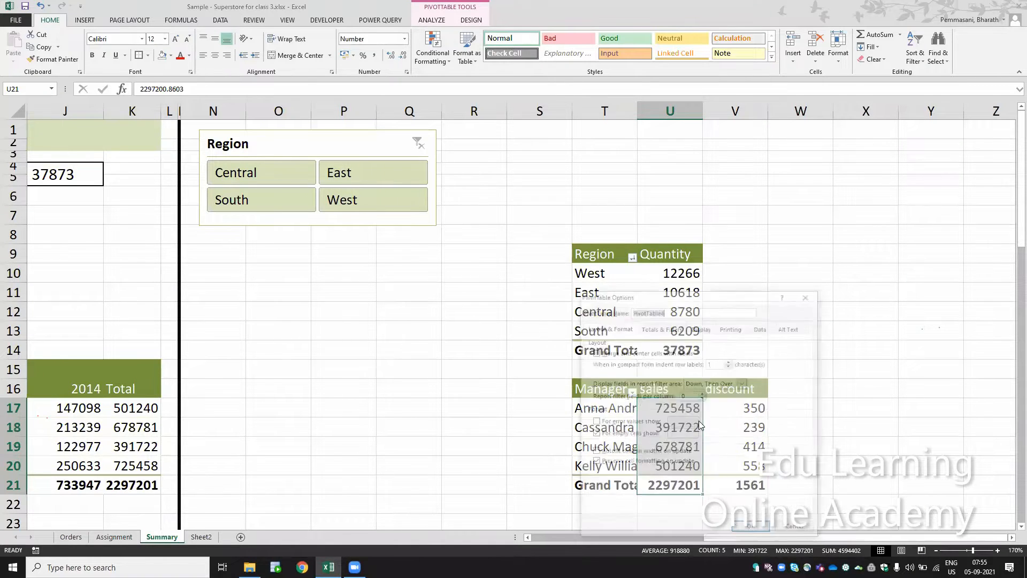
click(809, 297)
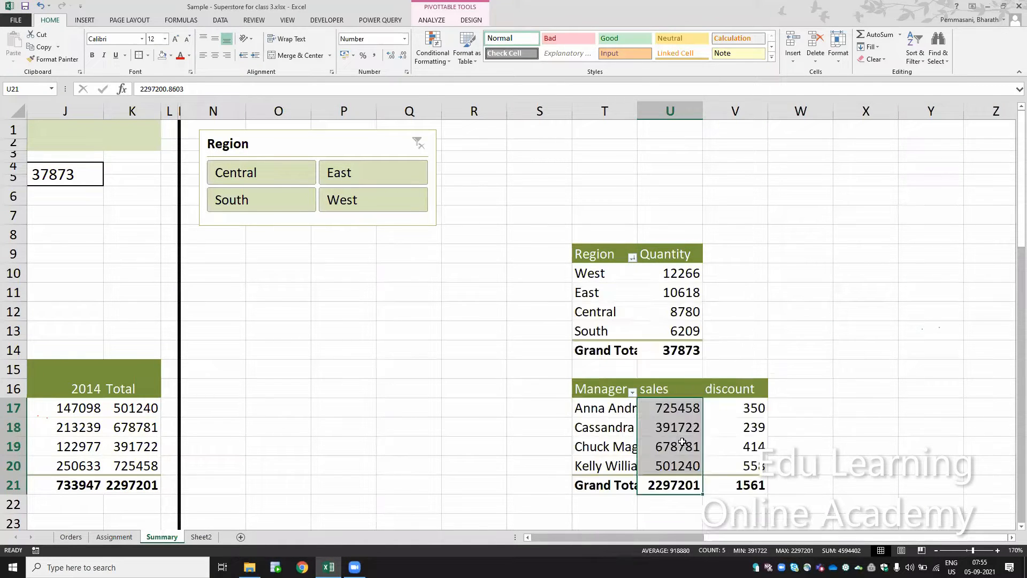
- Open the value field settings of the manager pivot's sales field and review its Show Values As calculations, keeping No Calculation
right_click(675, 440)
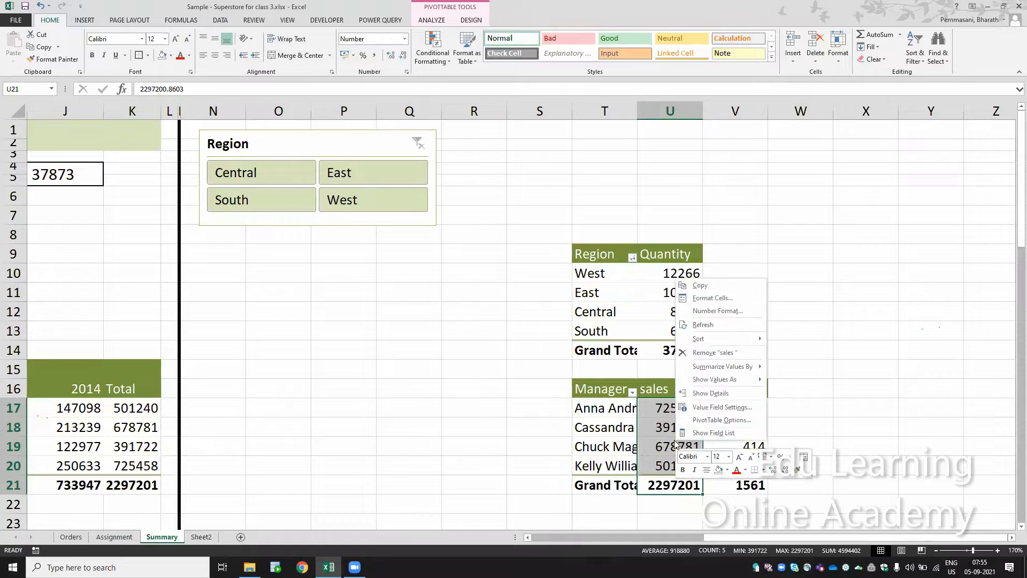
click(701, 407)
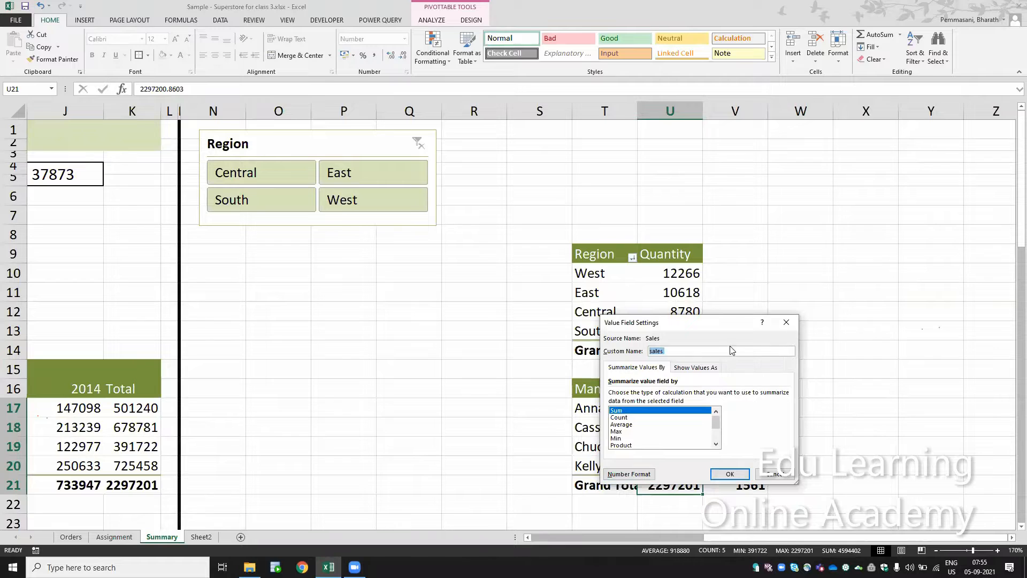
click(704, 369)
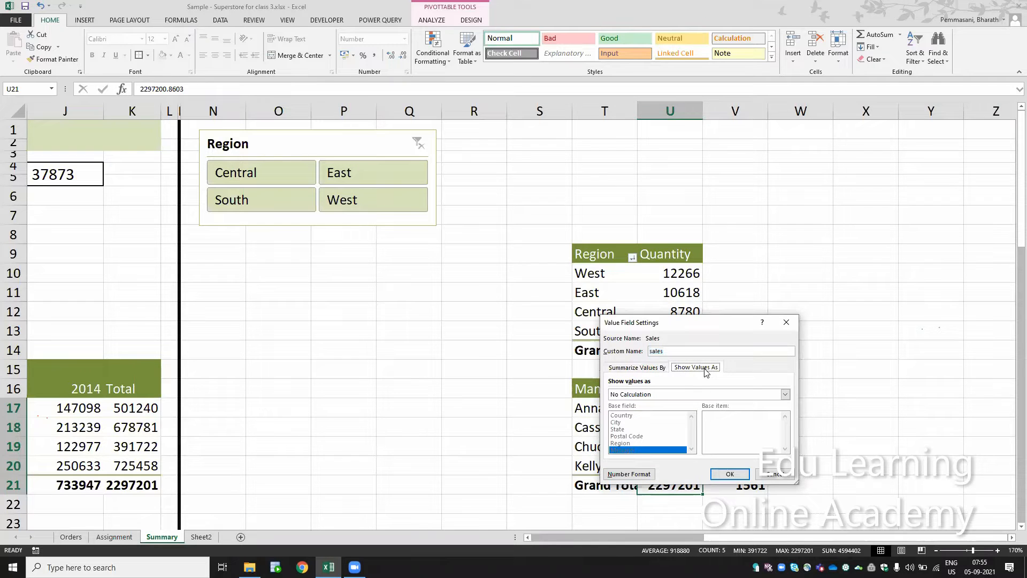
click(671, 396)
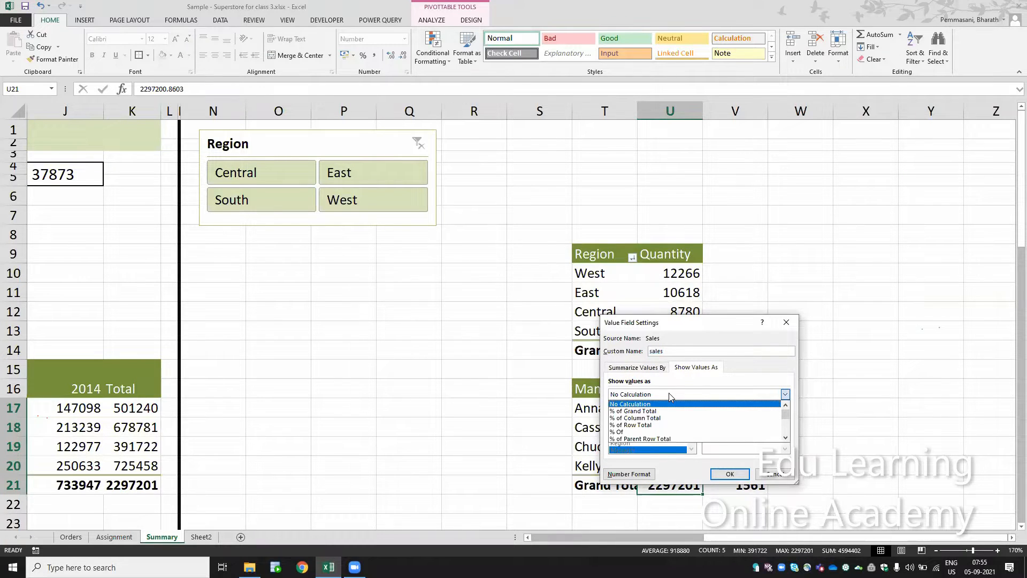
click(668, 404)
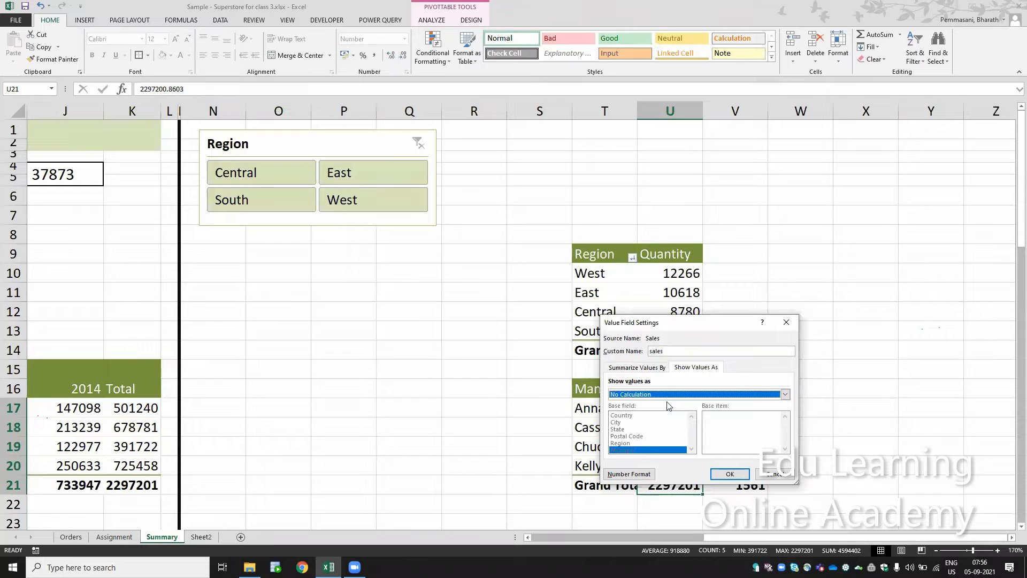
- Try the custom number formats #,##0, #,##0.00 and #,##0;[Red]-#,##0 on the sales field
click(632, 470)
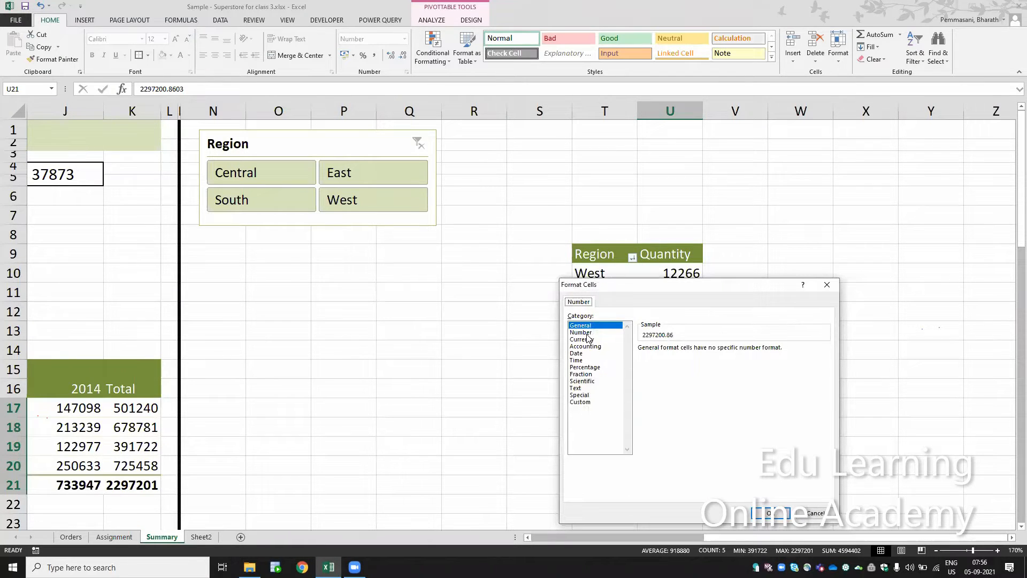
click(588, 333)
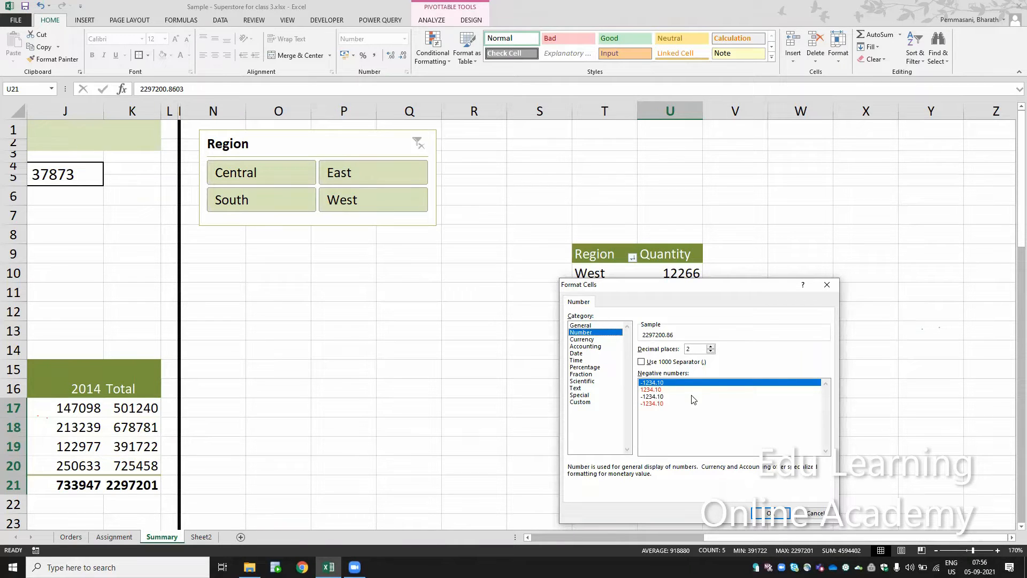
click(608, 402)
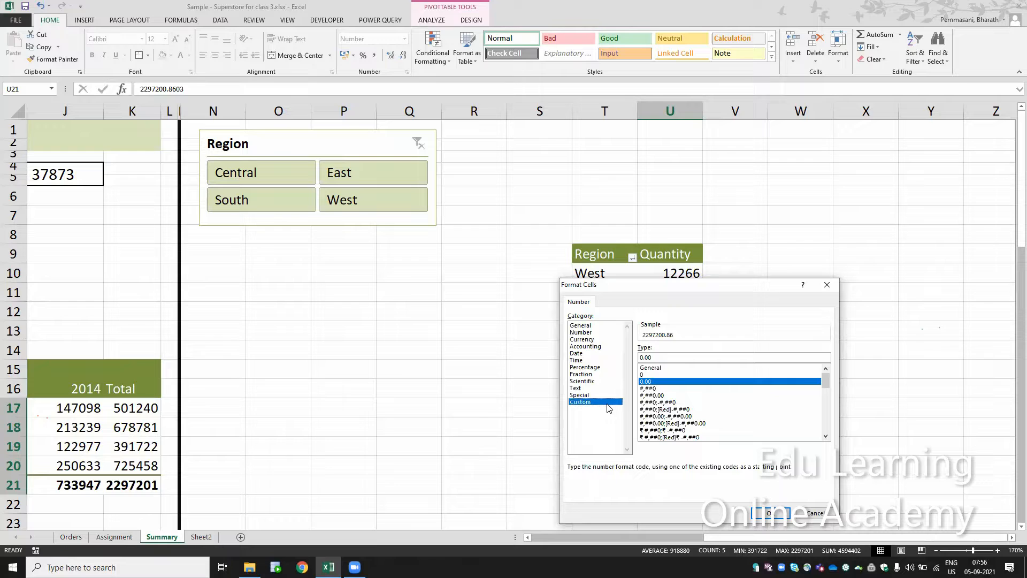
click(655, 388)
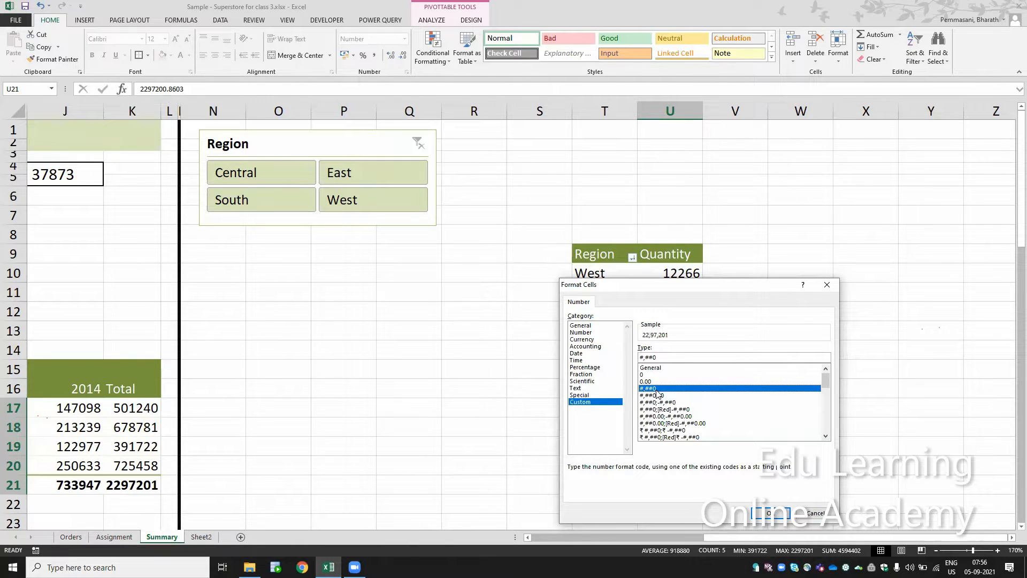
click(656, 395)
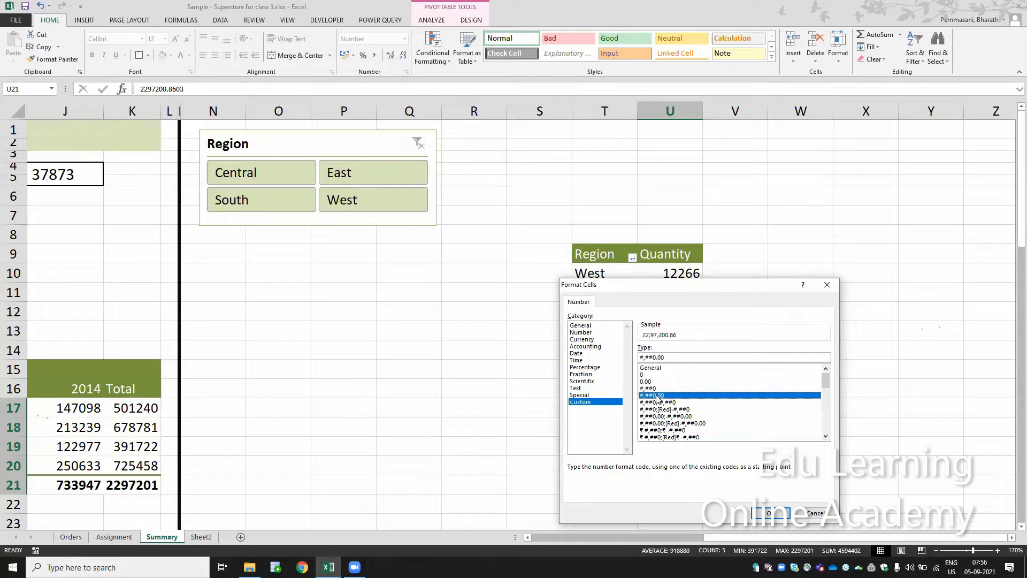
click(687, 410)
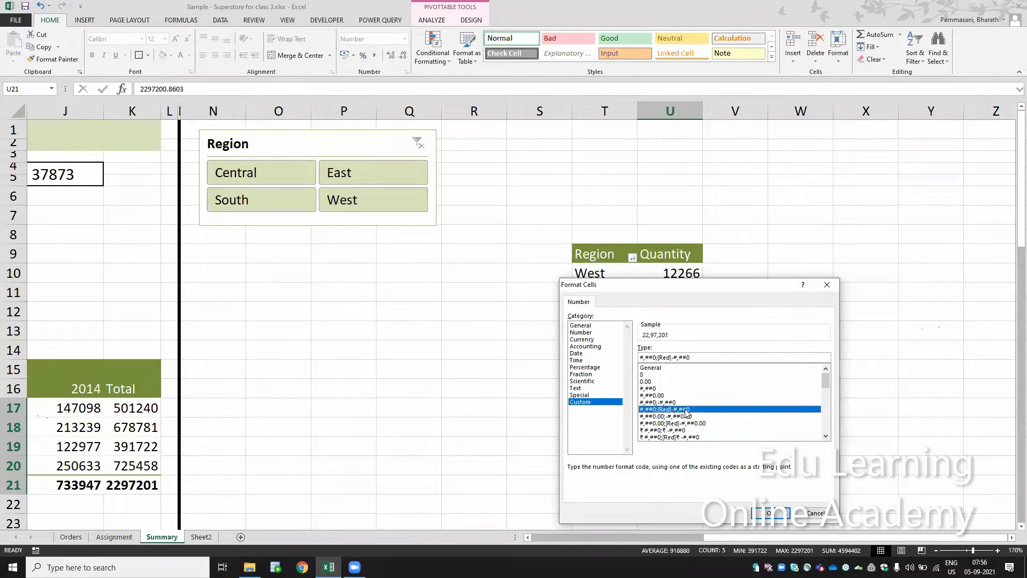
- Look through the remaining custom number format codes for the sales field, and cancel both the format and field settings
click(826, 436)
click(826, 436)
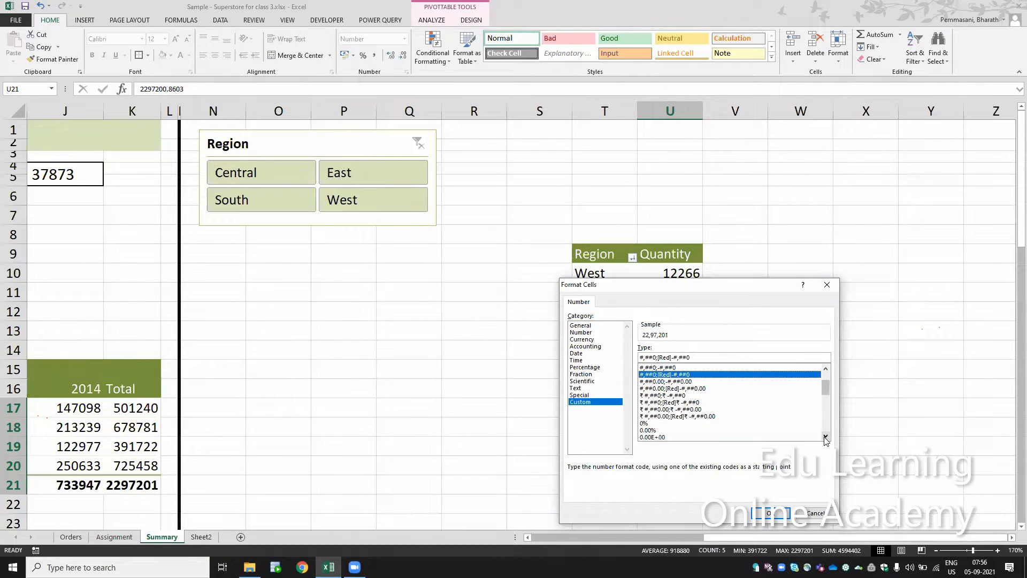
click(825, 436)
click(825, 436)
click(826, 436)
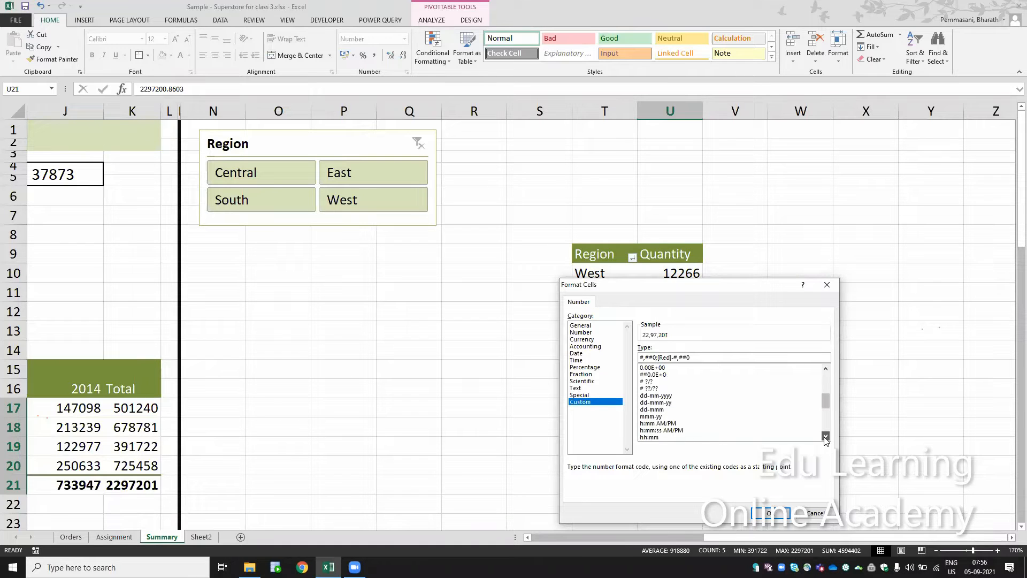
click(825, 436)
click(826, 436)
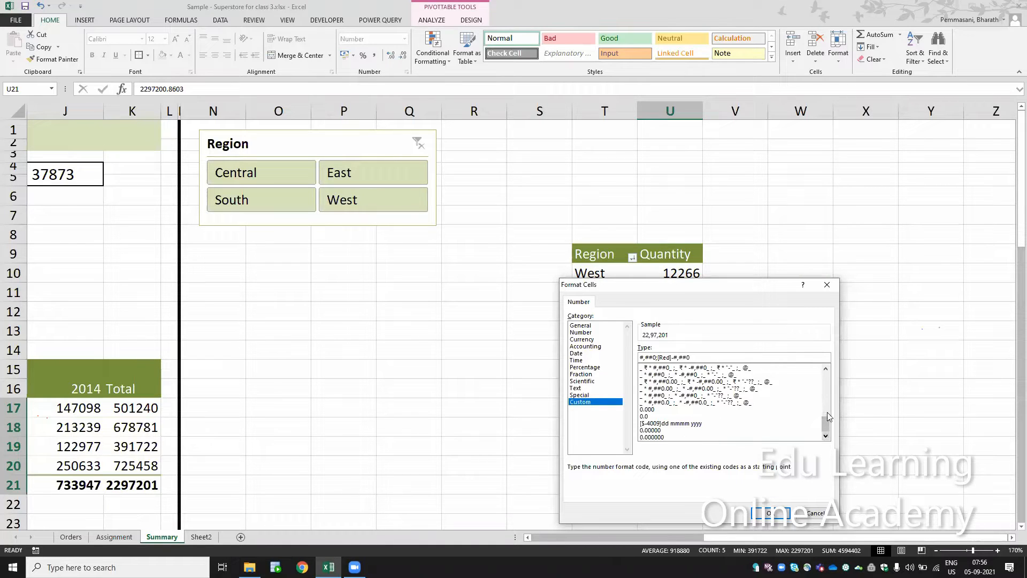
drag(826, 426, 829, 387)
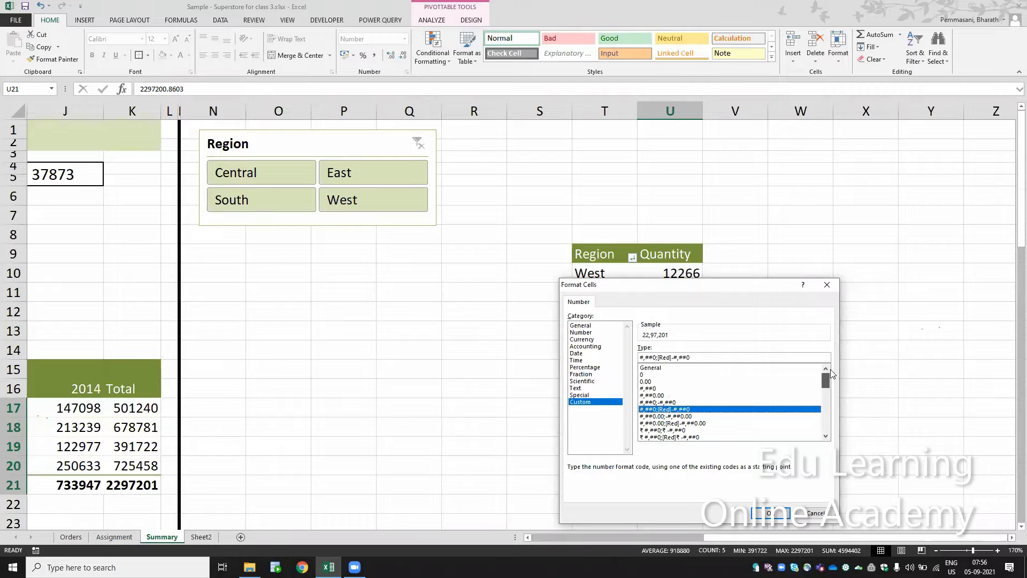
click(811, 513)
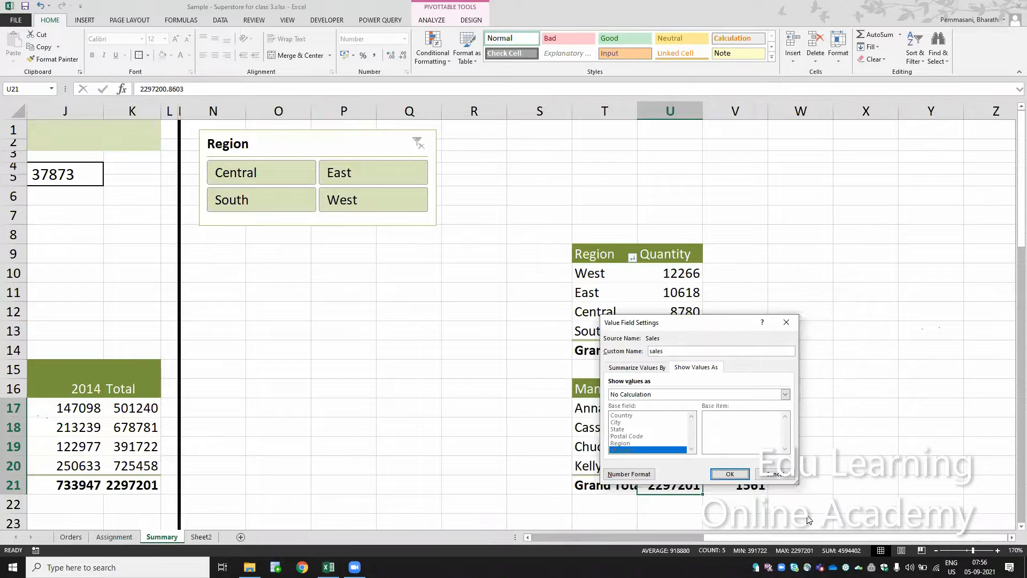
click(773, 475)
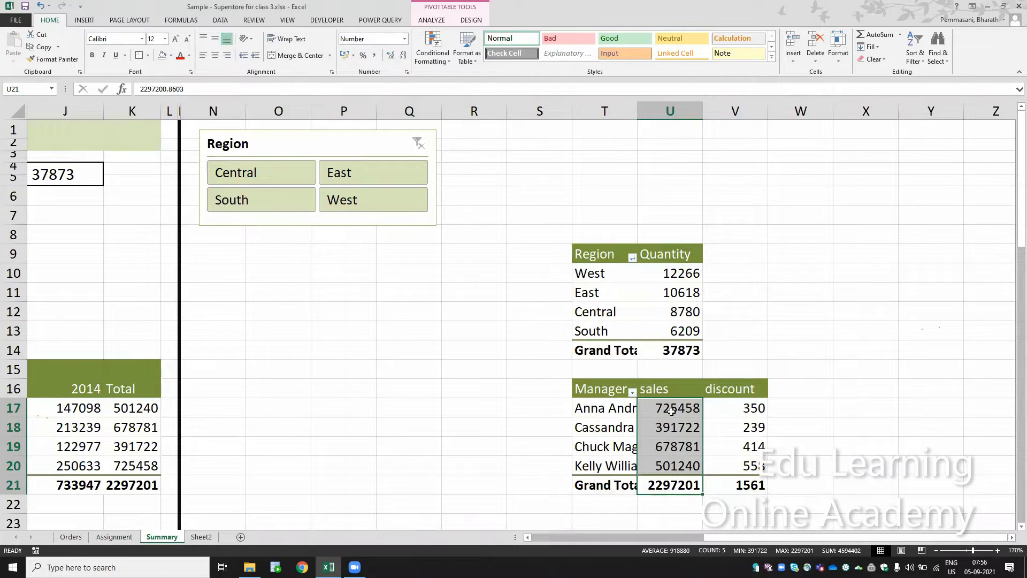
- Enter a formula in W17 that divides the first manager's sales from the pivot table by 100000
click(802, 411)
text(=)
key(Left)
key(Left)
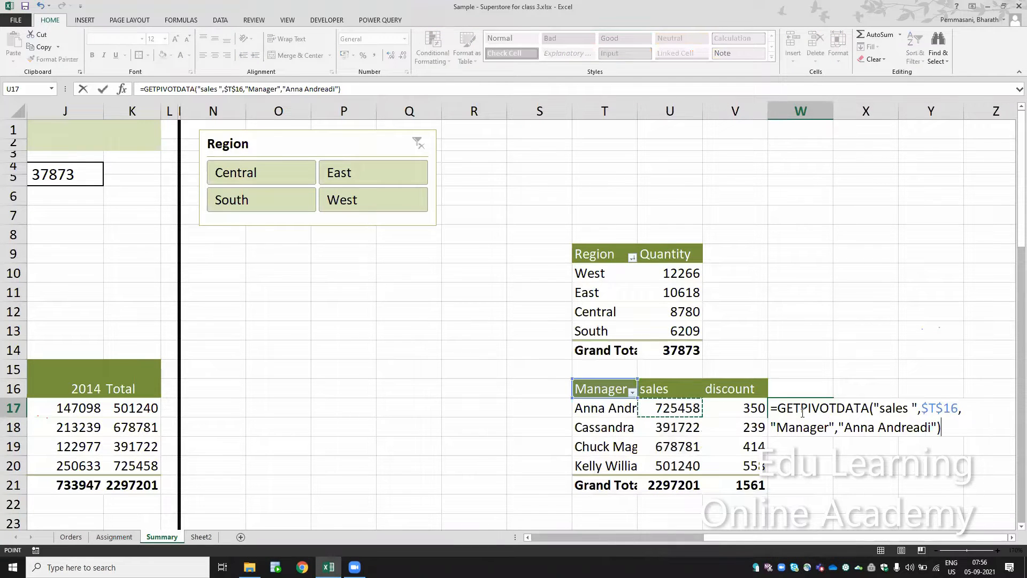
text(/1)
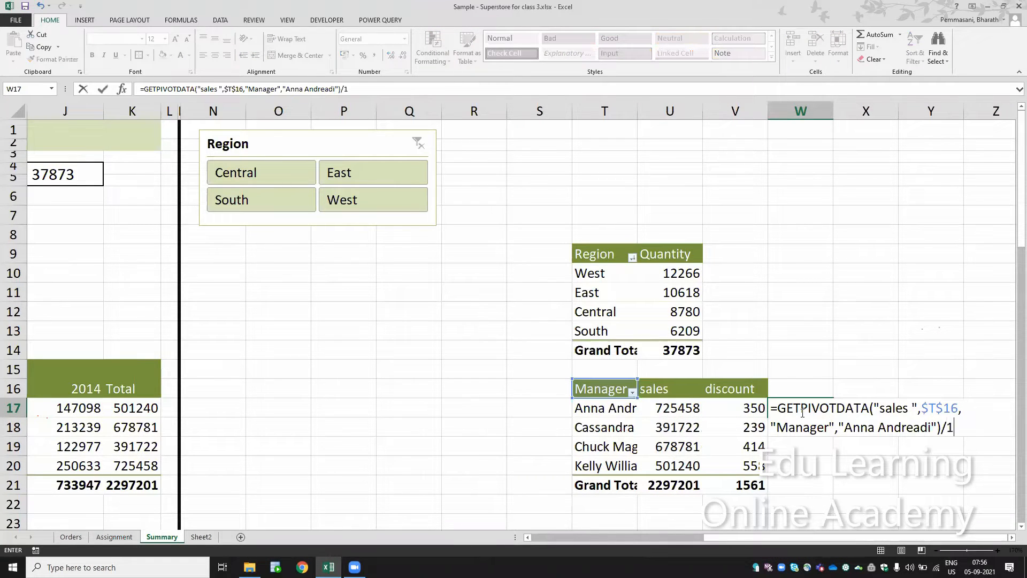
text(00000)
key(Return)
- Change the divisor in the W17 formula to 1000000
click(800, 409)
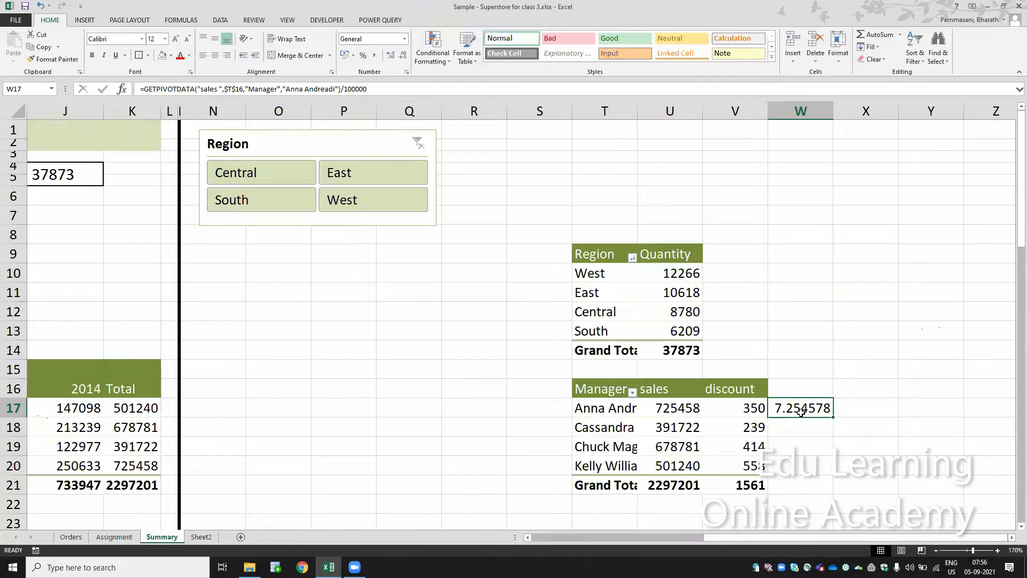
double_click(801, 410)
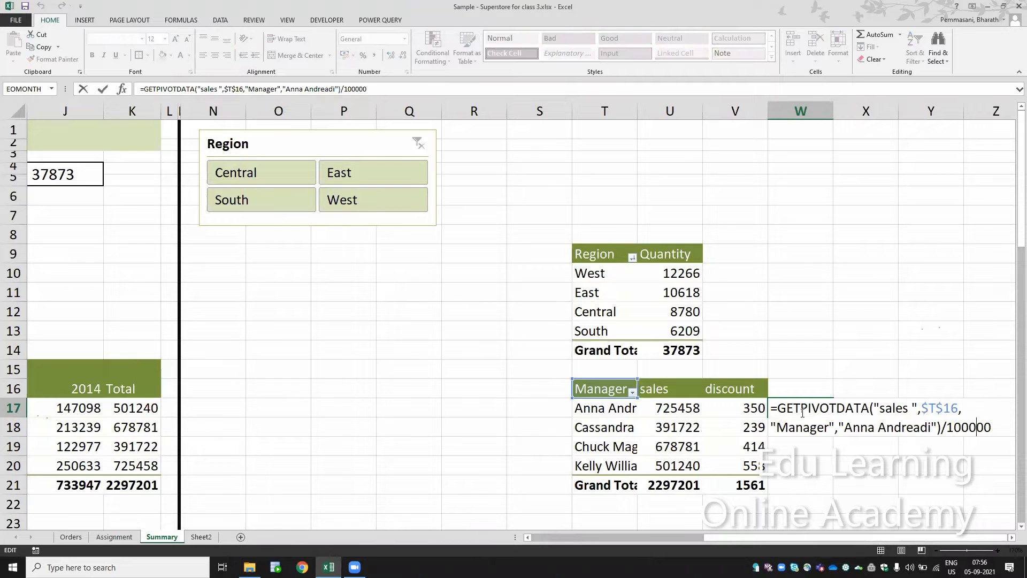
text(0)
key(Return)
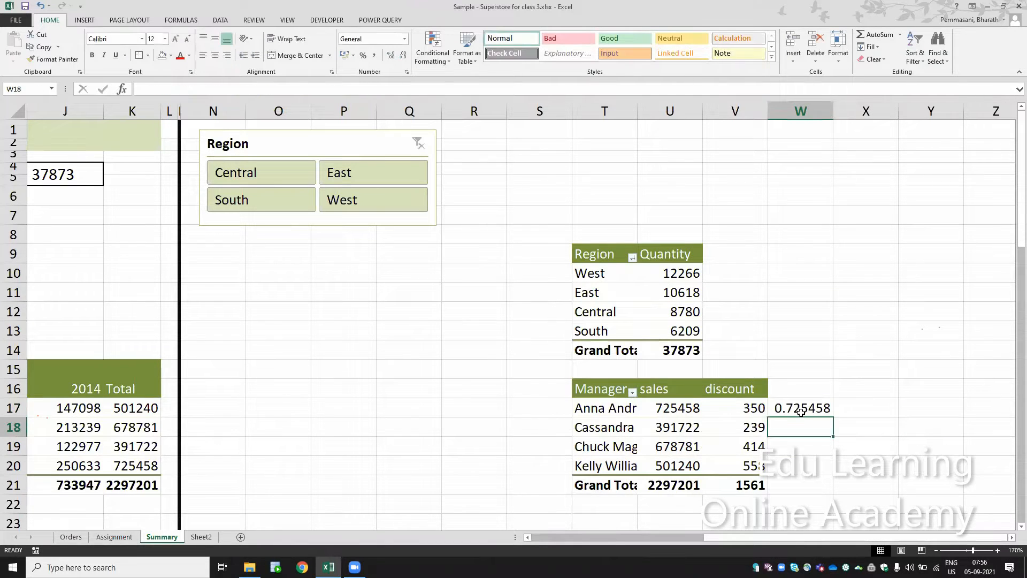
click(800, 409)
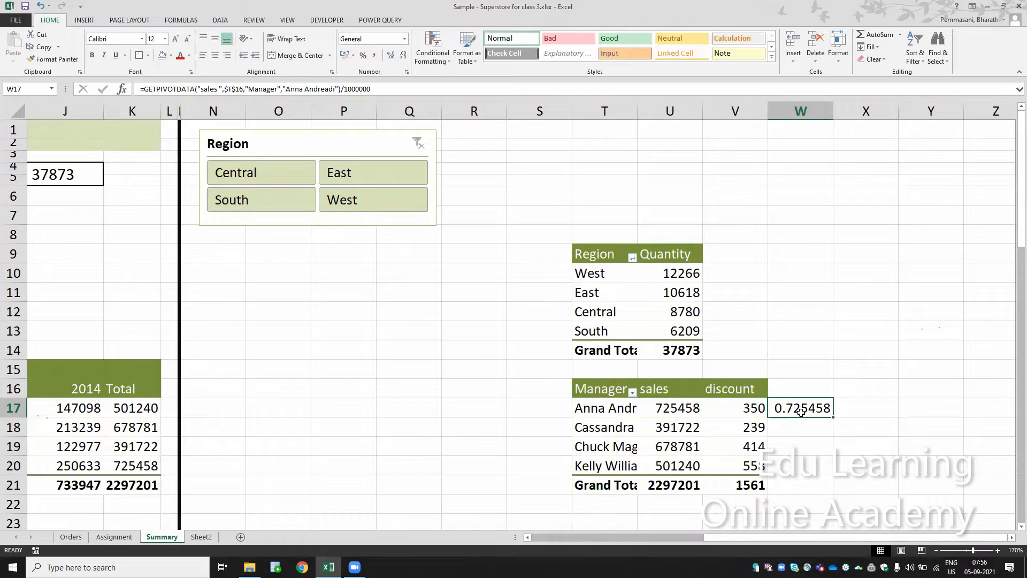
- Undo the last three changes, clearing the W17 formula and restoring the removed manager sales and discount chart
key(Left)
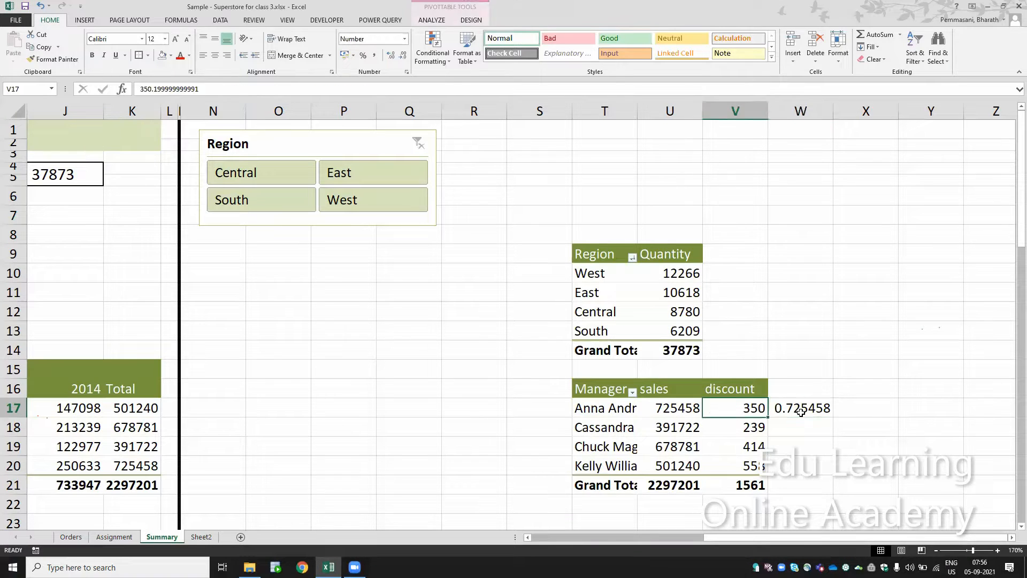
key(Left)
key(Right)
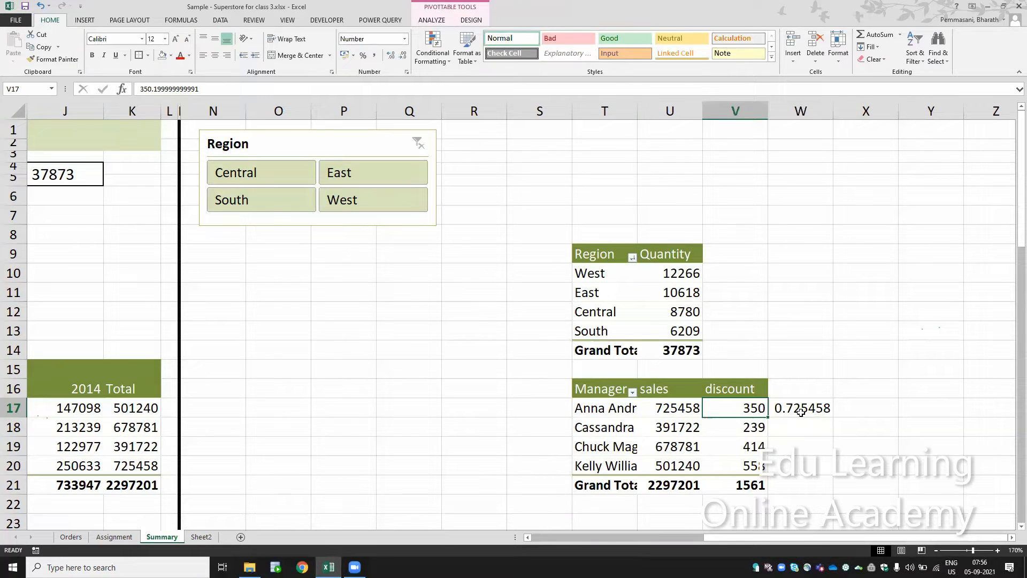
key(ctrl+z)
key(ctrl+z)
key(ctrl+z)
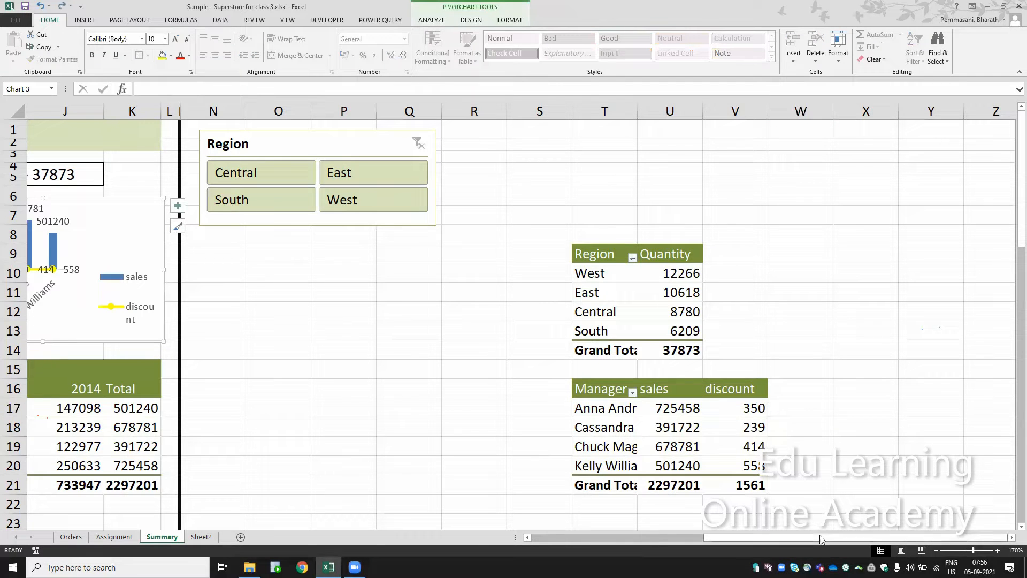
- Examine the source columns on the Orders sheet and return to the Order Analysis dashboard on the Summary sheet
drag(820, 538, 743, 540)
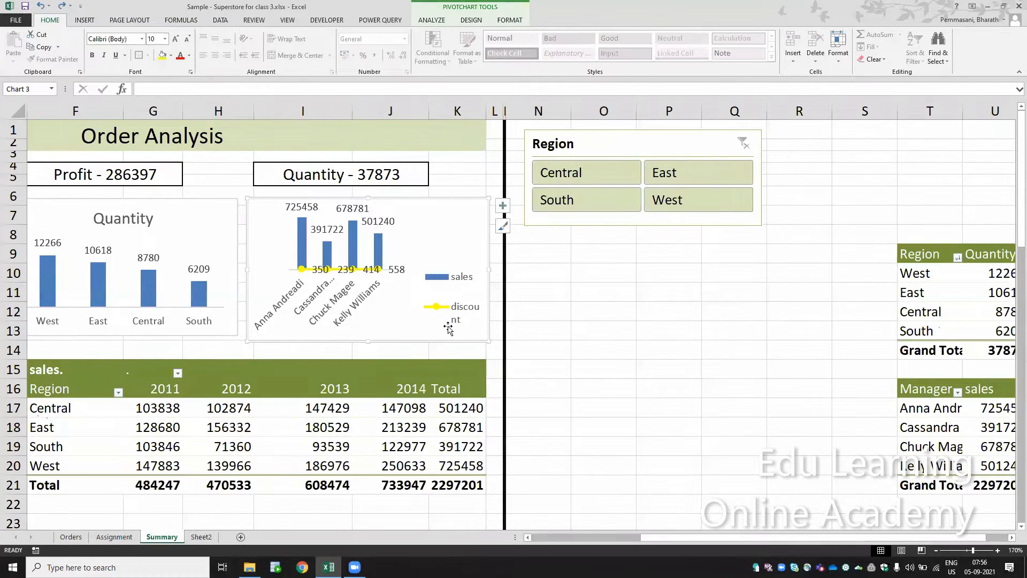
click(70, 536)
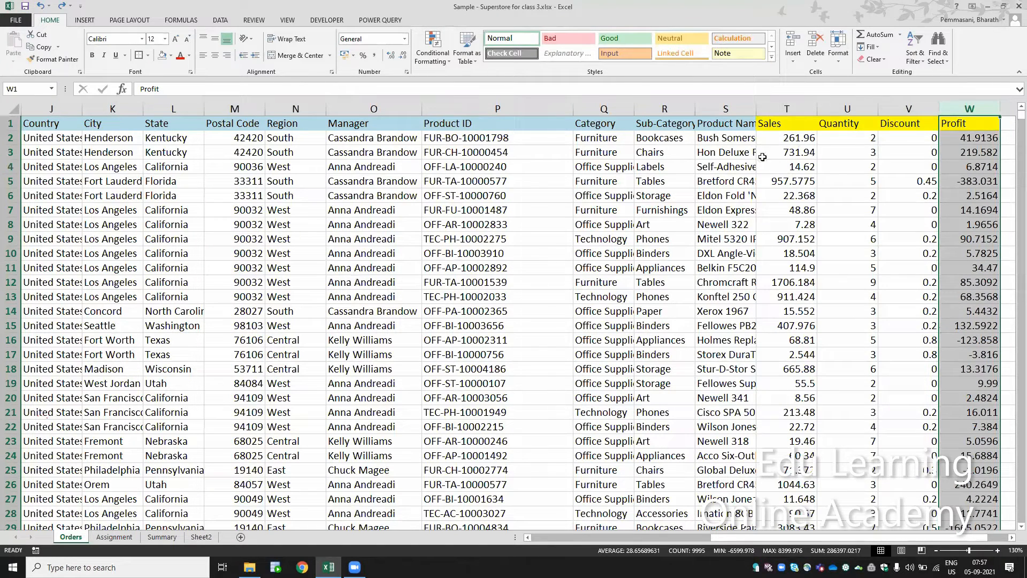
key(ctrl+Page_Down)
key(ctrl+Page_Down)
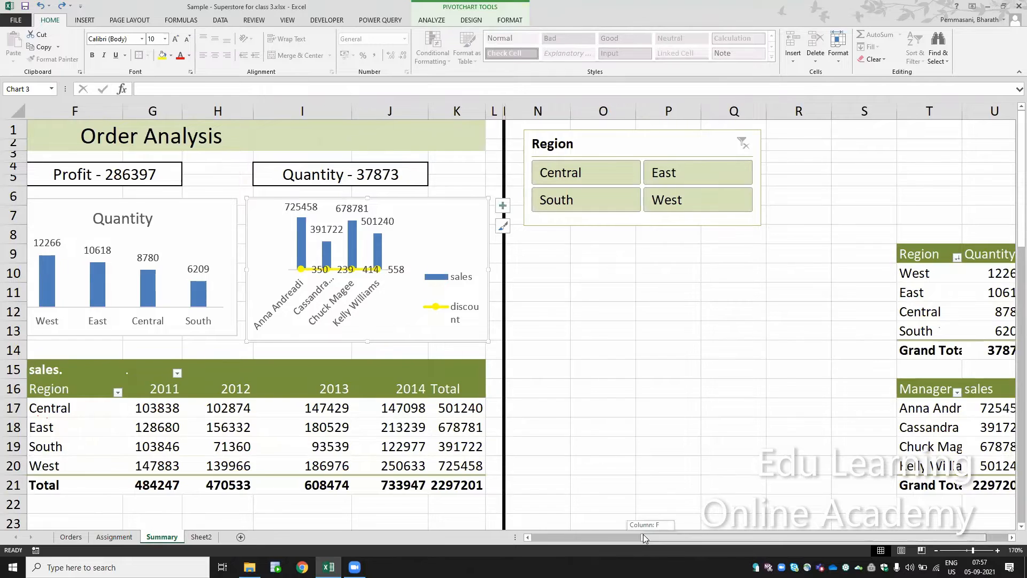
drag(634, 537, 581, 529)
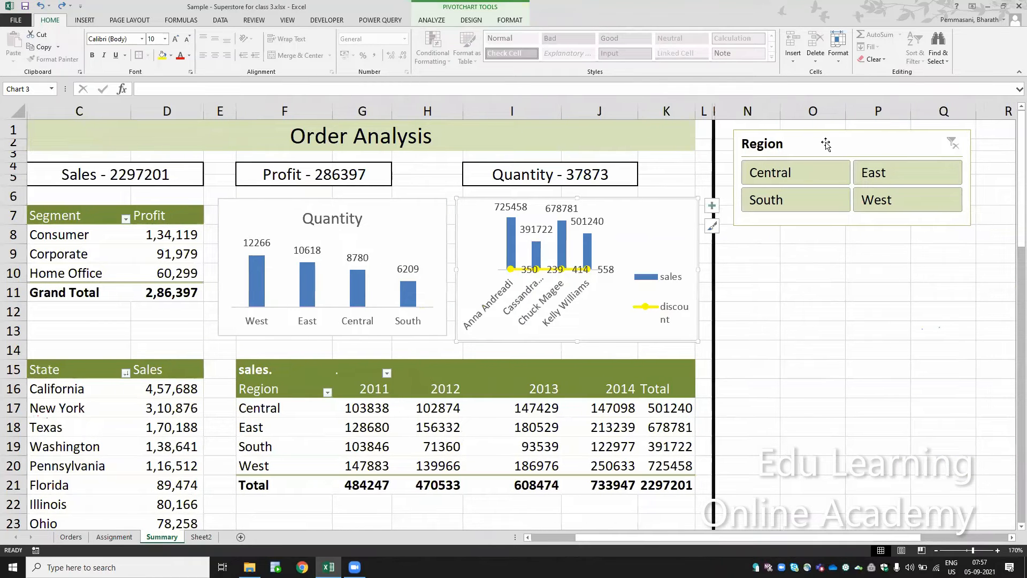
- Filter the dashboard by Central, East, South and West in turn with the Region slicer and clear the filter
click(803, 173)
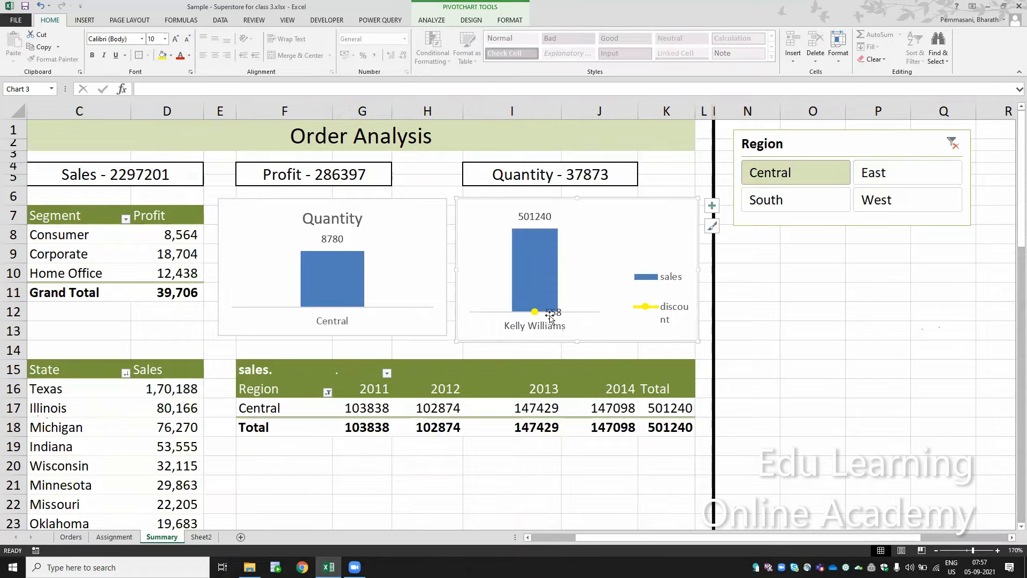
click(868, 185)
click(818, 200)
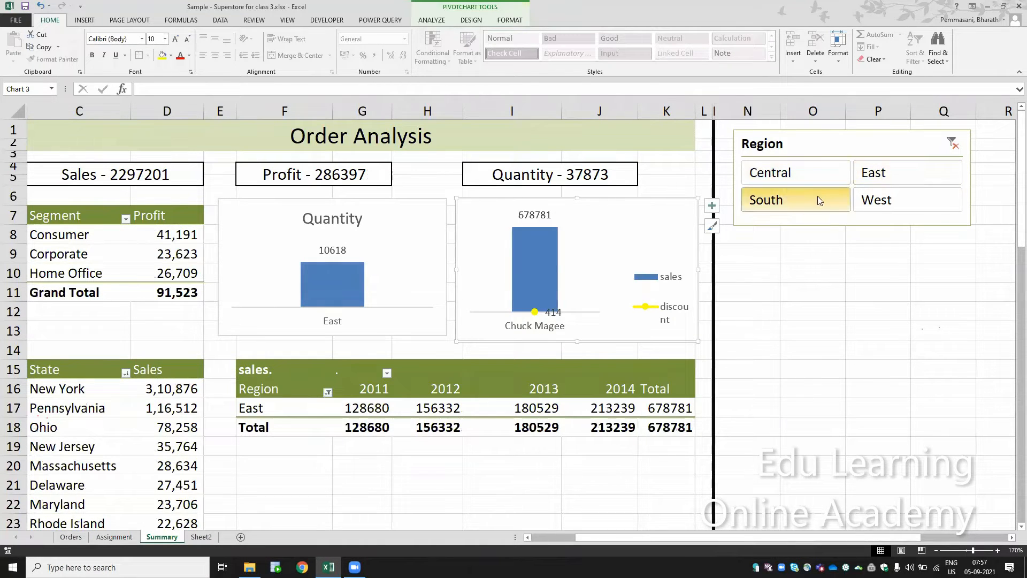
click(883, 202)
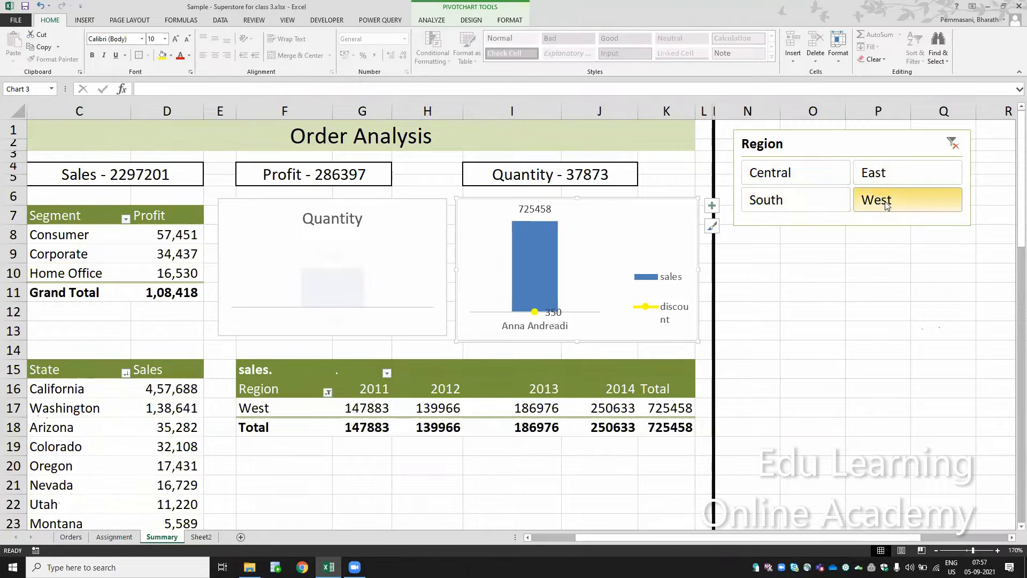
click(952, 144)
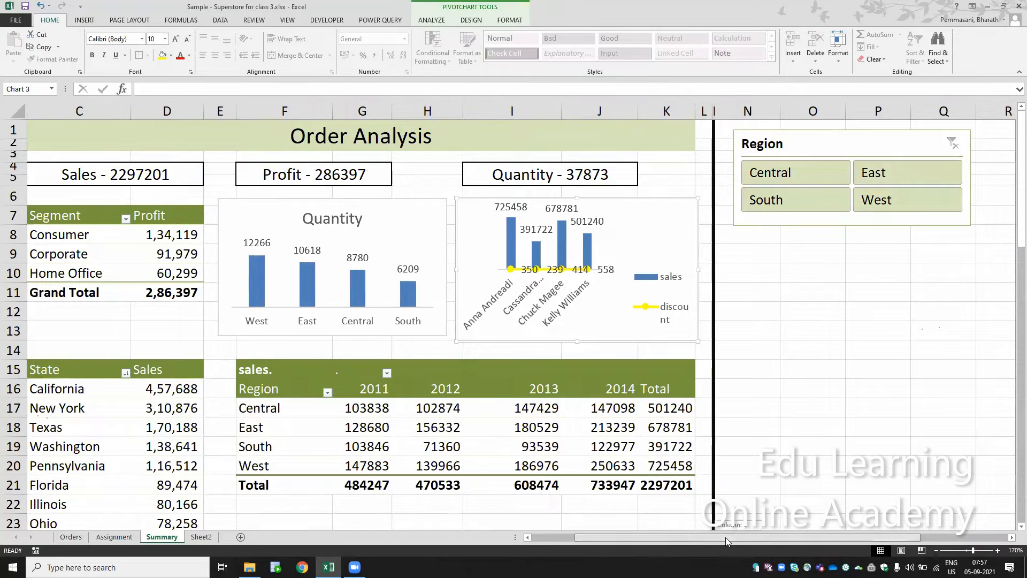
- Show the sales values in the region-by-year pivot table as % of Grand Total
drag(726, 537, 598, 545)
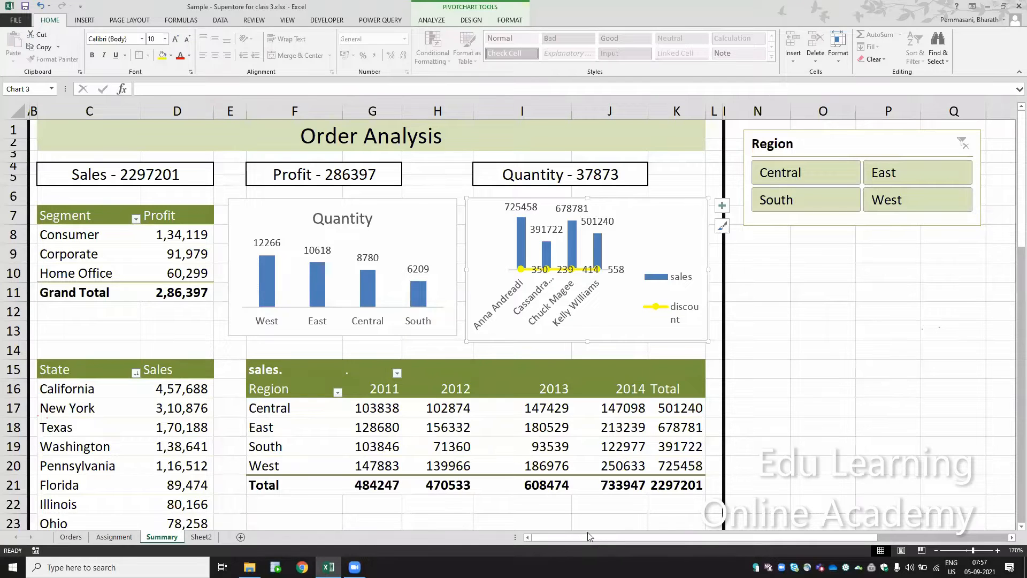
click(369, 408)
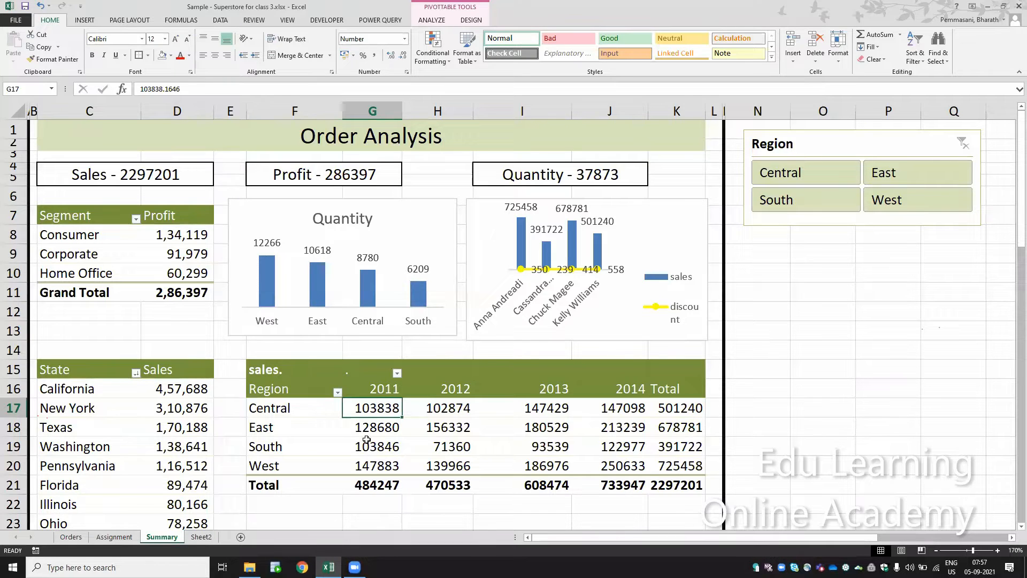
right_click(665, 483)
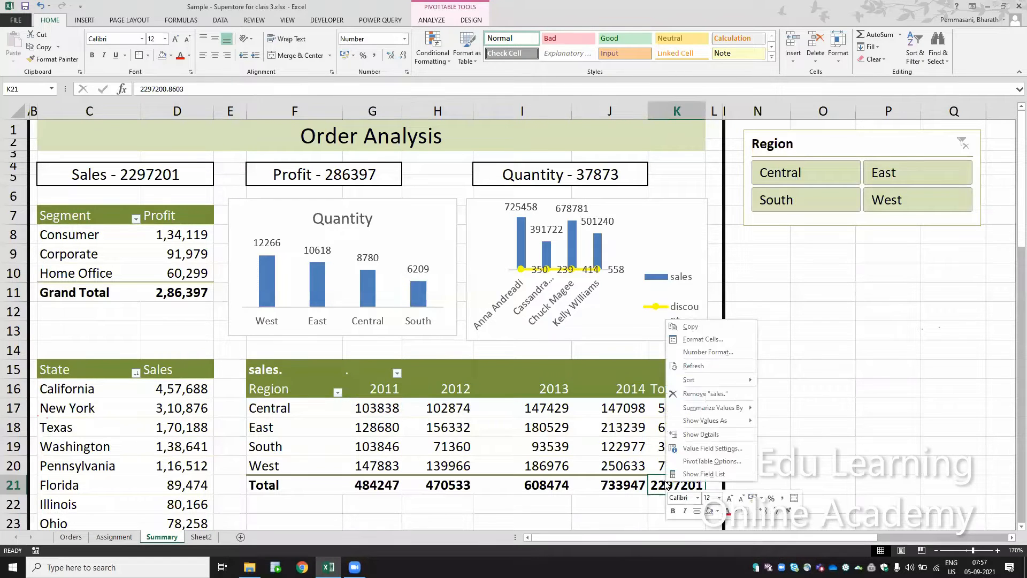
click(685, 448)
click(674, 417)
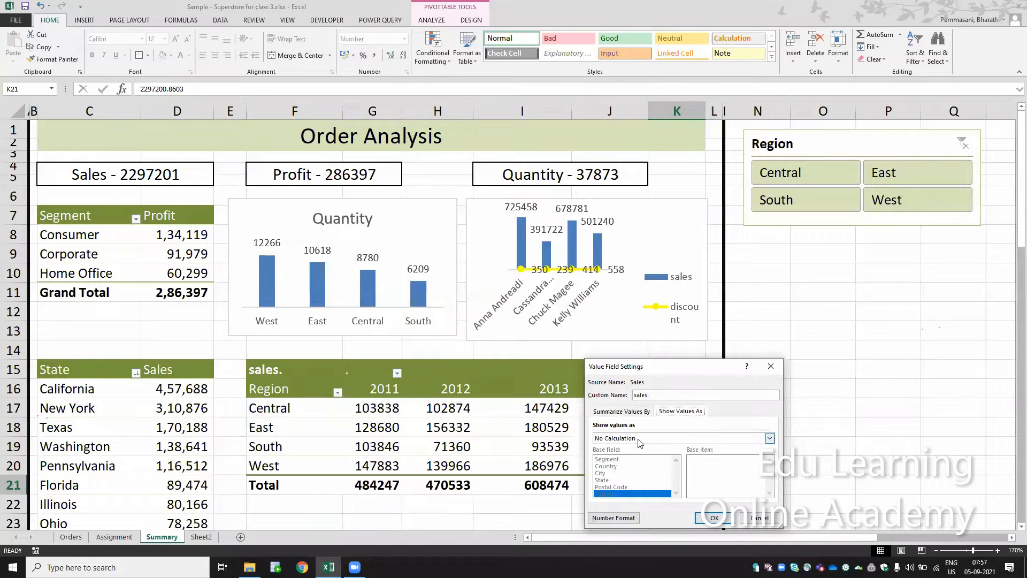
click(634, 439)
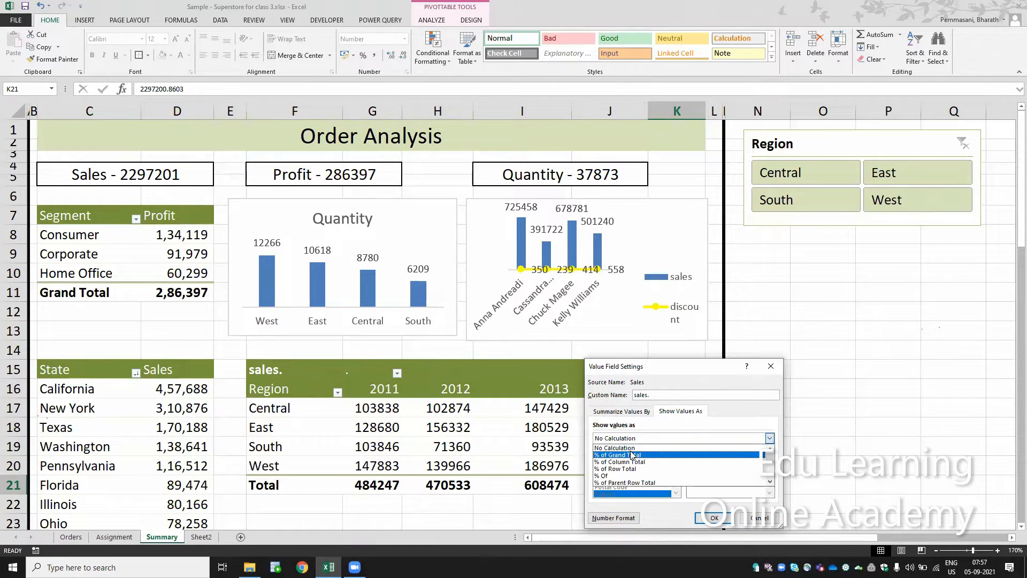
click(626, 455)
click(714, 518)
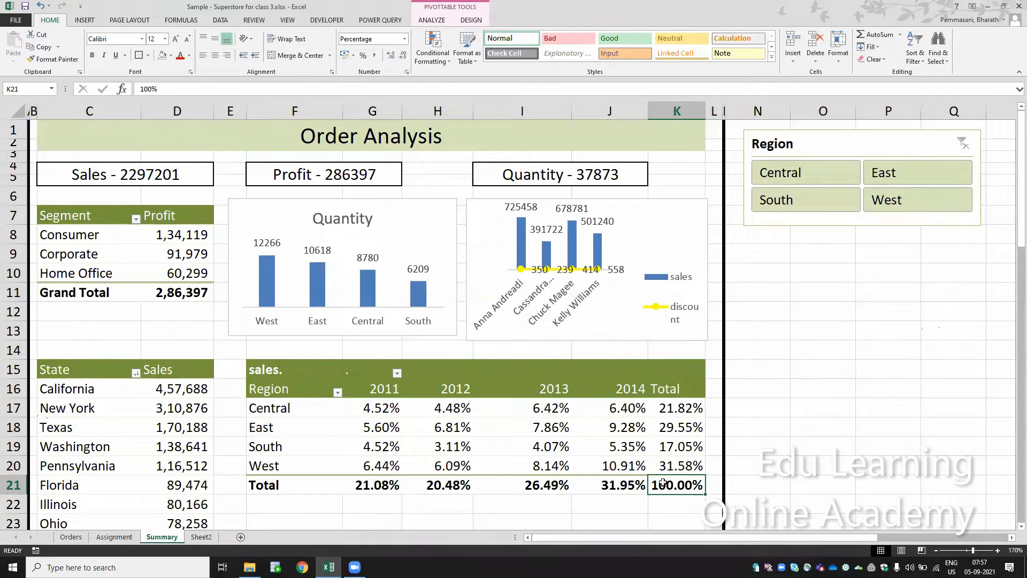
- Examine the yearly and total grand-total percentages for each region in the sales pivot table
click(382, 416)
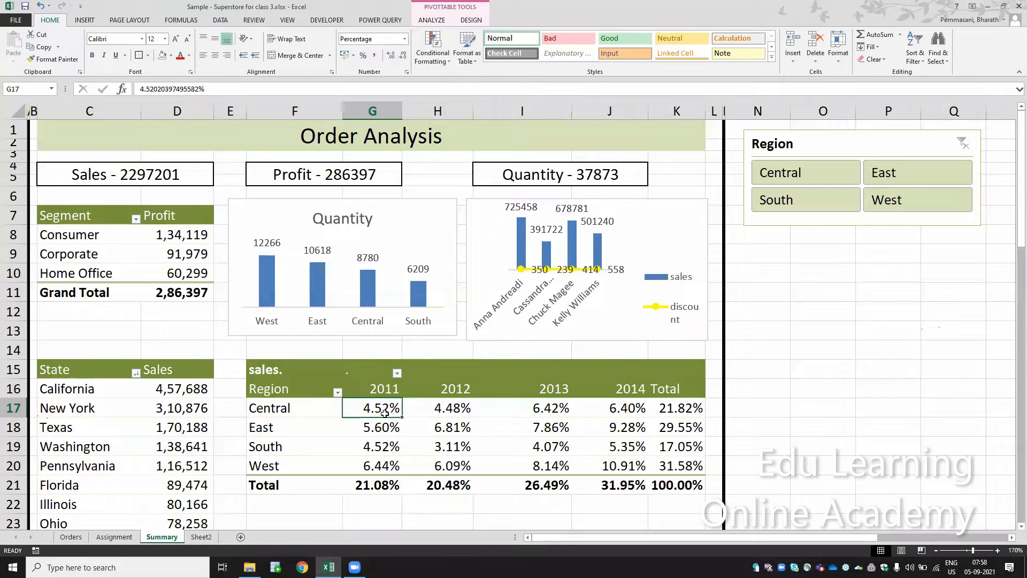
drag(379, 409, 614, 466)
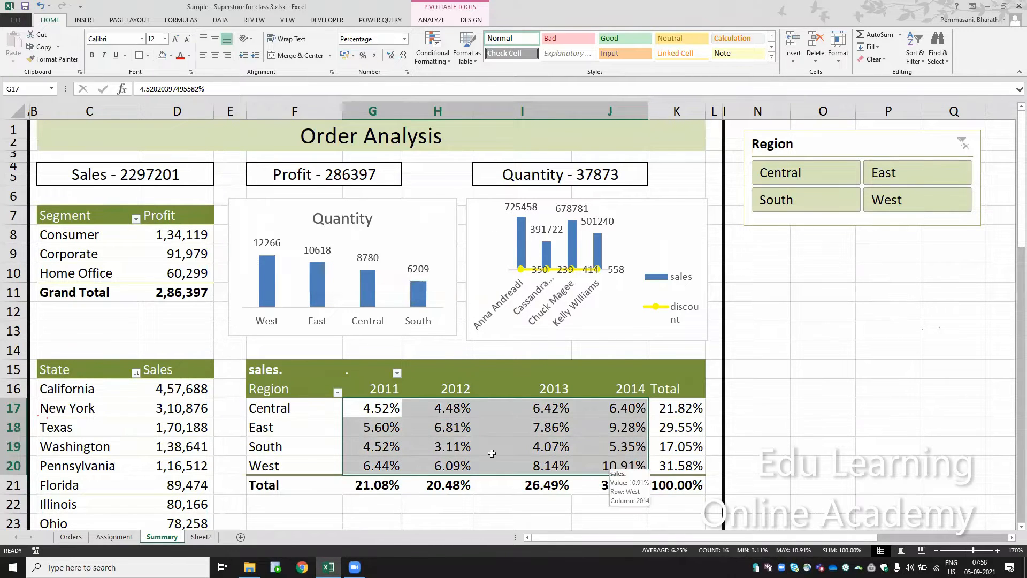
click(656, 406)
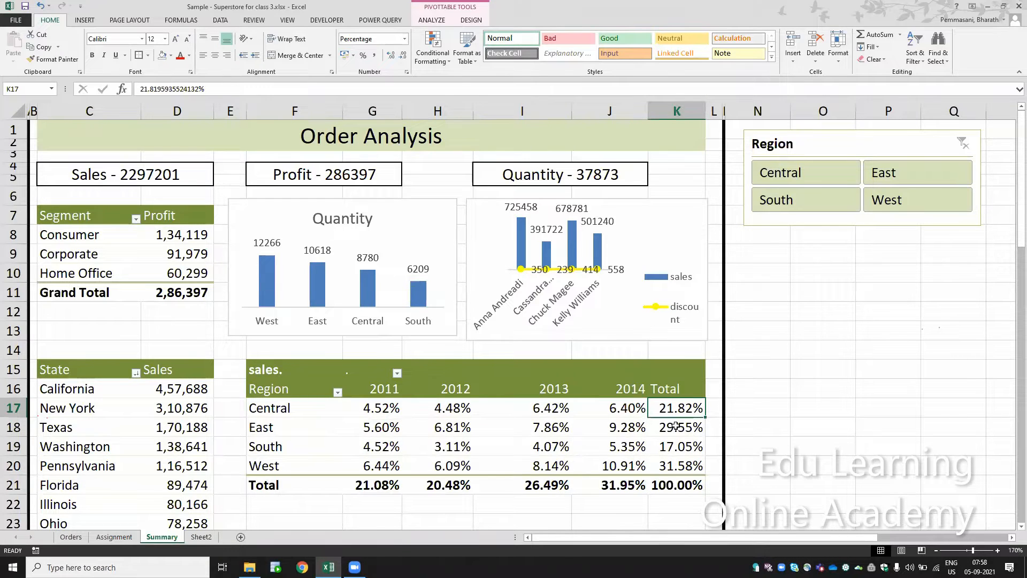
click(676, 425)
click(673, 447)
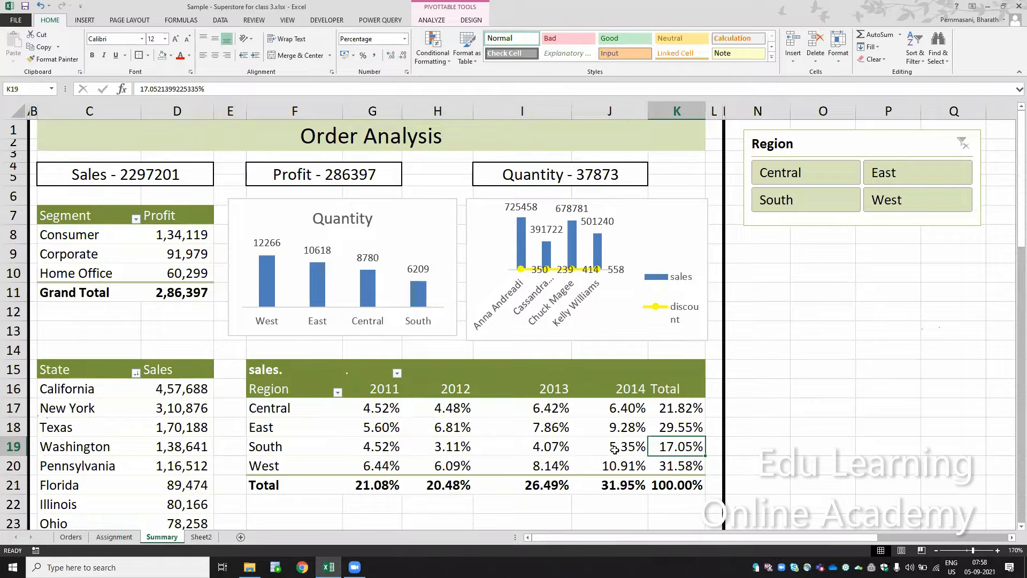
- Change the sales values in the region-by-year pivot table to show as % of Row Total
click(675, 408)
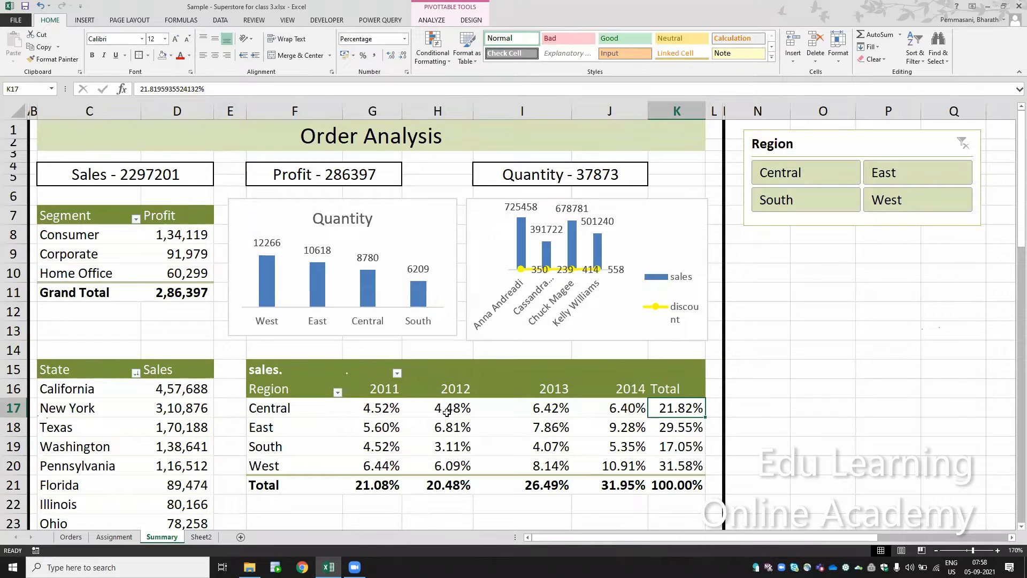
right_click(685, 409)
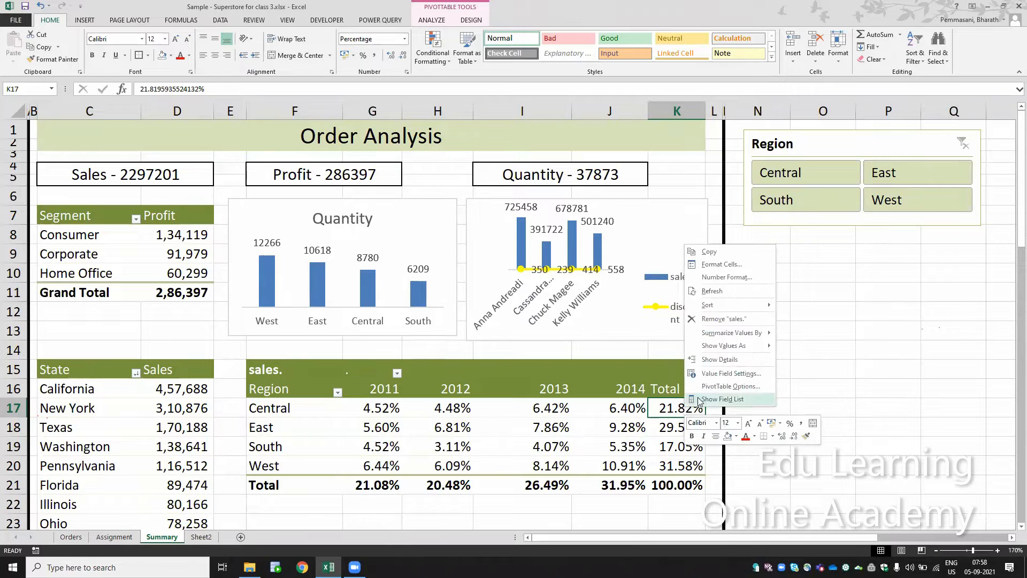
click(712, 374)
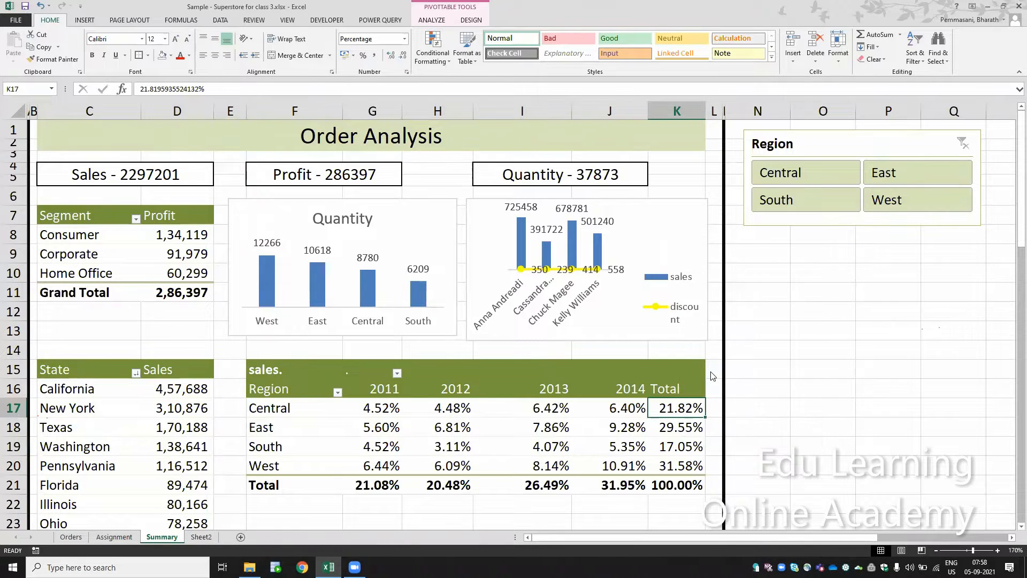
click(704, 333)
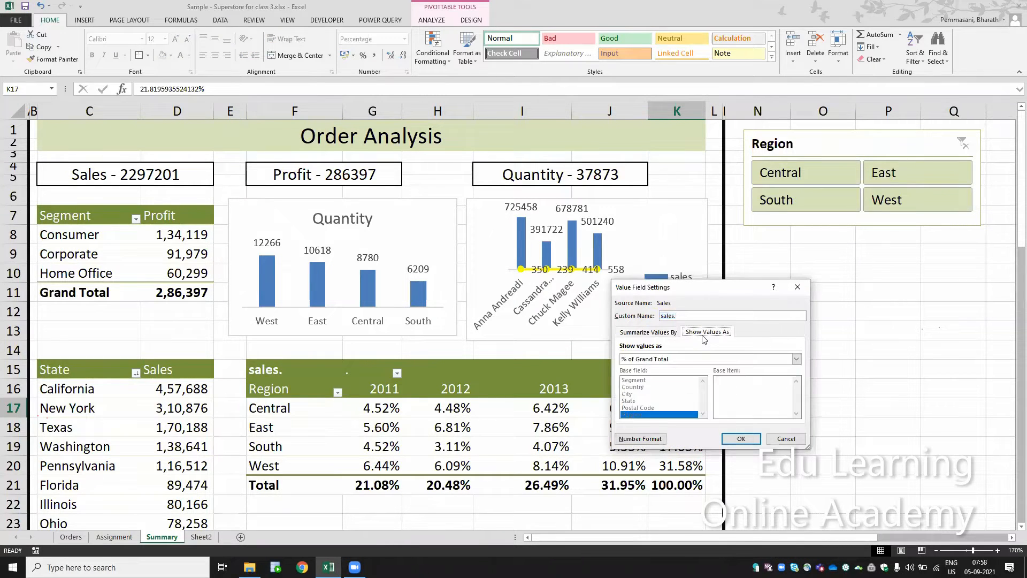
click(688, 362)
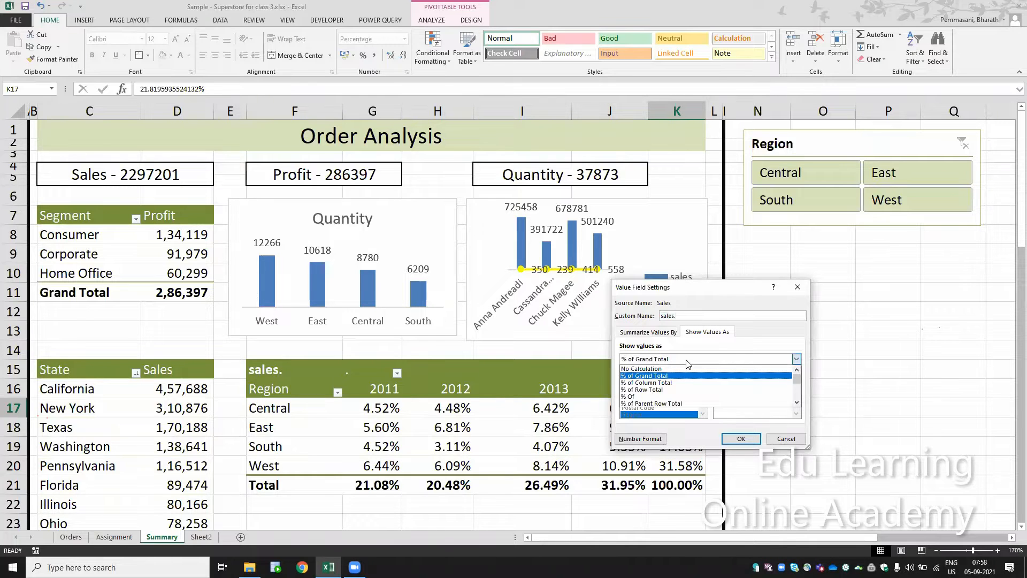
click(685, 389)
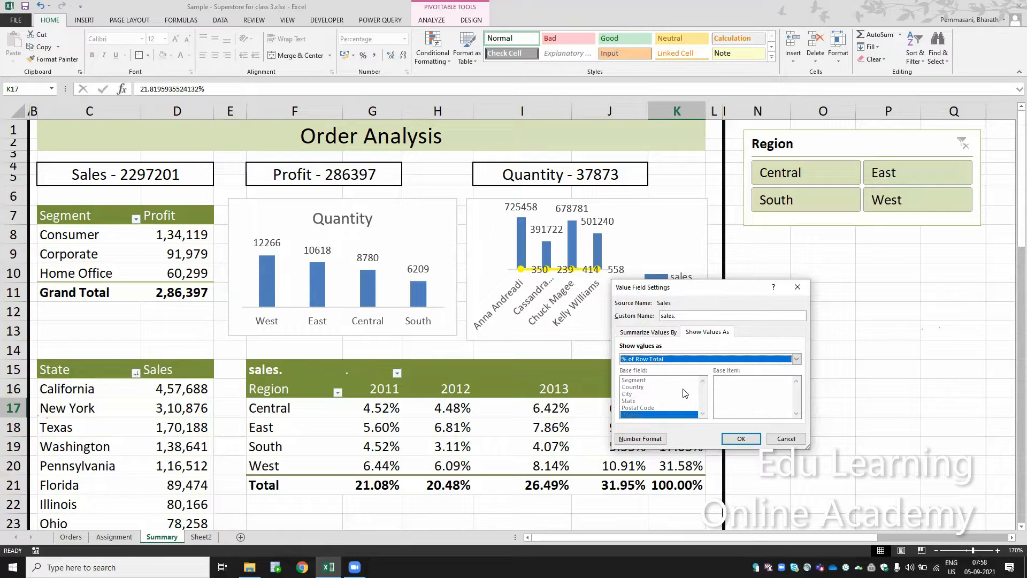
click(742, 437)
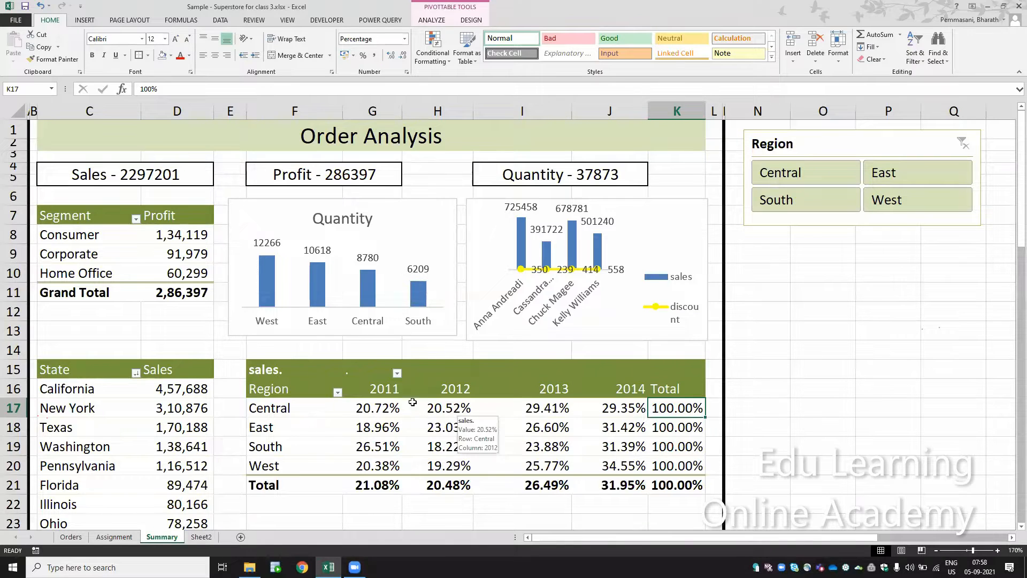
- Compare the Central 2013, West 2014 and West total row percentages in the sales pivot table
click(554, 410)
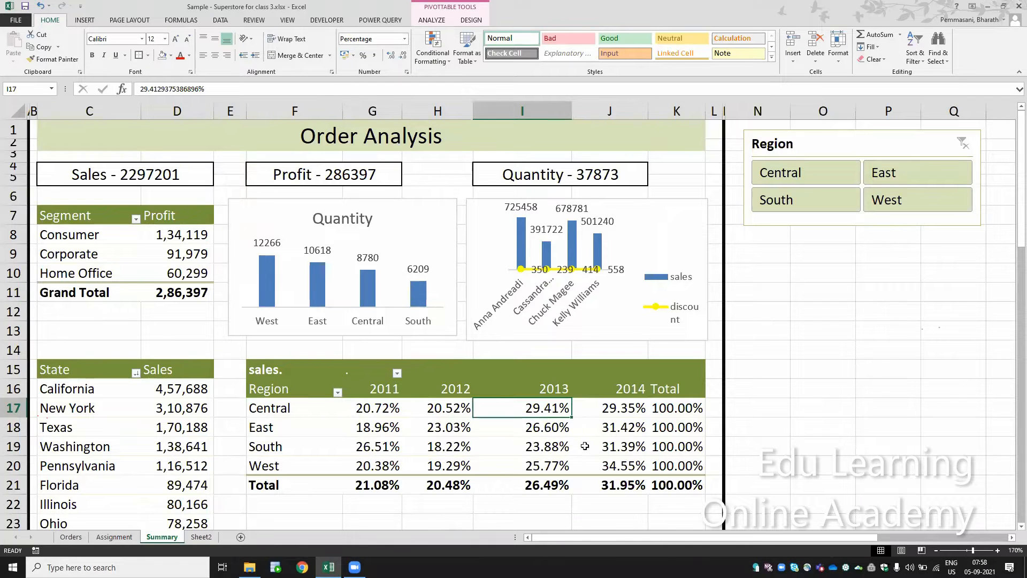
click(672, 465)
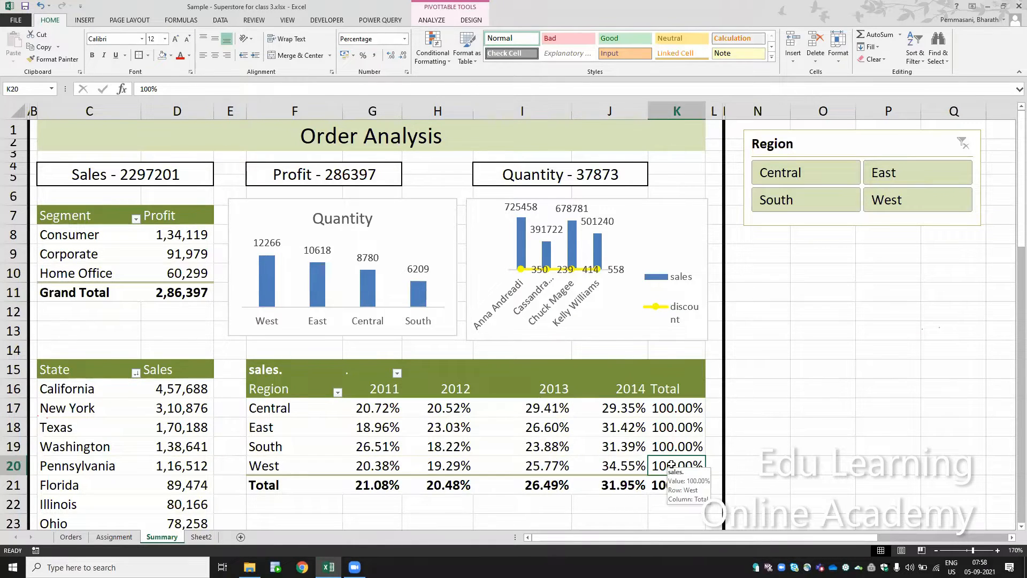
click(603, 465)
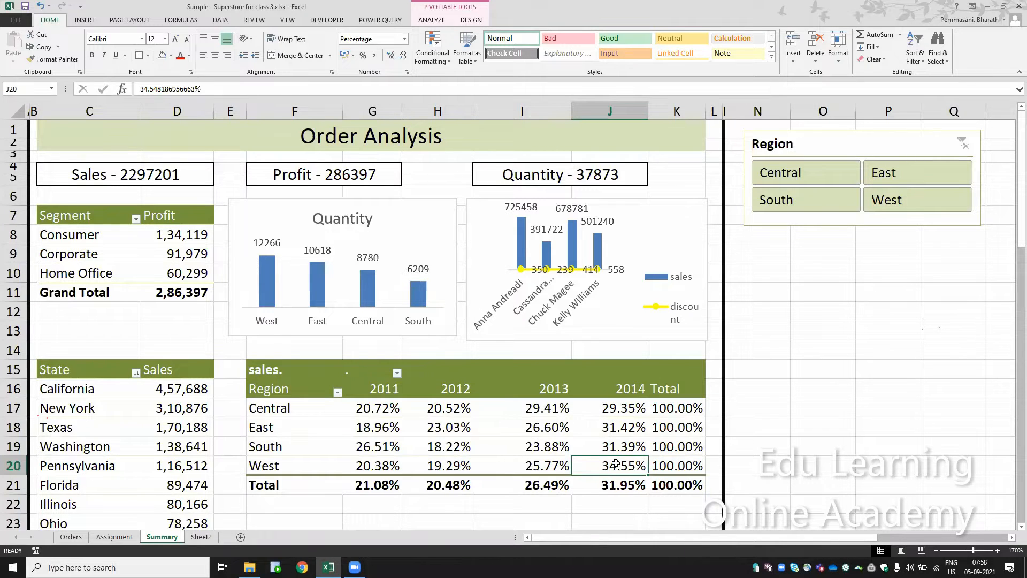
mouse_move(649, 477)
- Switch to File Explorer and open Excel Awareness - Final bluestream.xlsx from the Class13 final Practice assignments folder
click(986, 6)
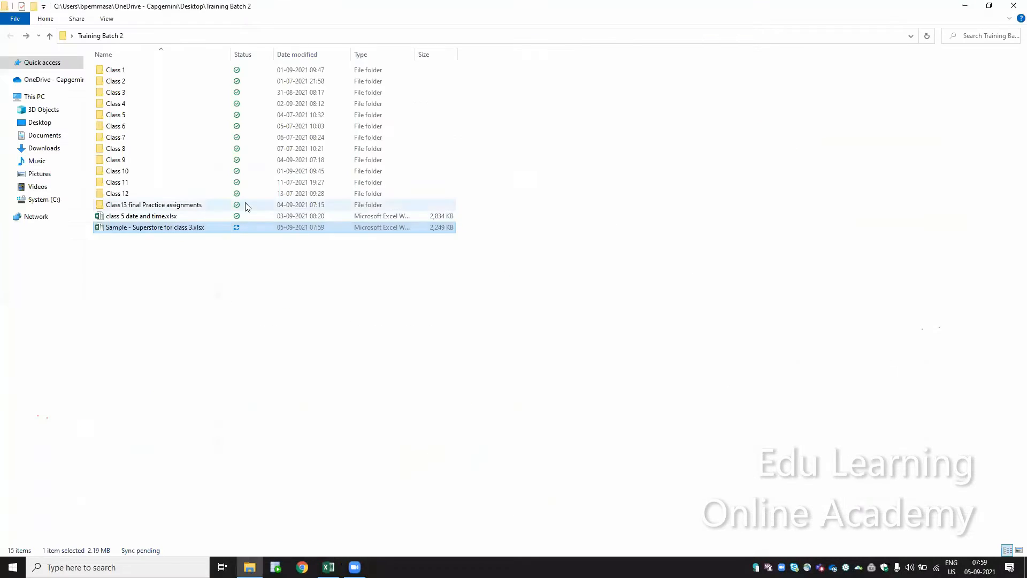
double_click(218, 208)
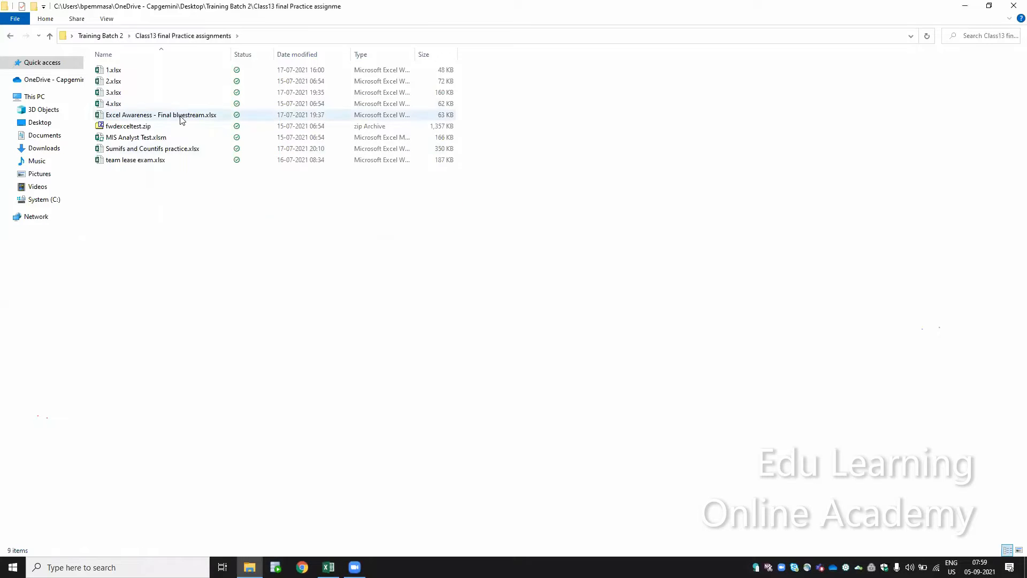
click(181, 120)
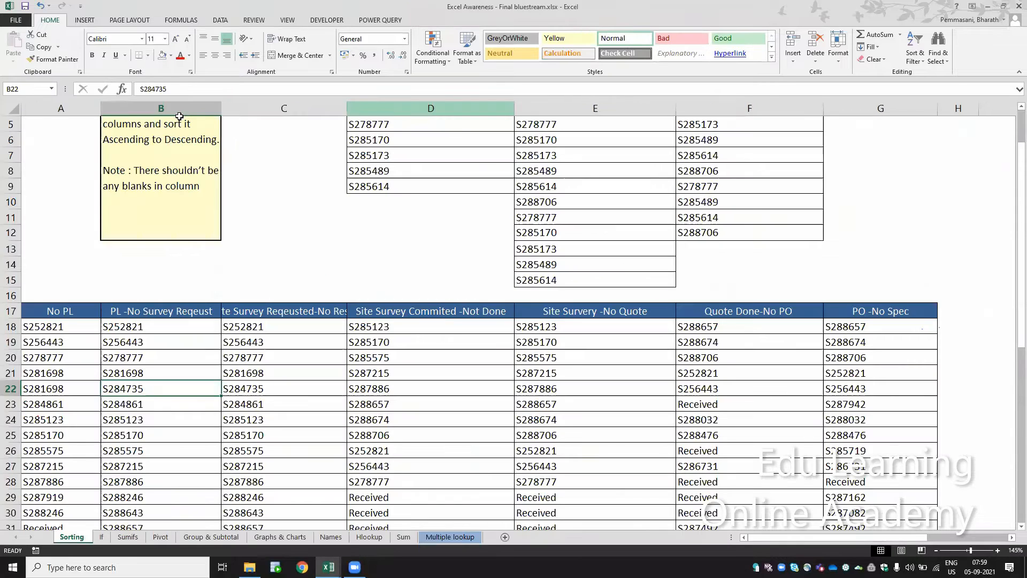
- Read the task instructions on the Sorting sheet and examine the "Received" entries in the data columns below
key(Left)
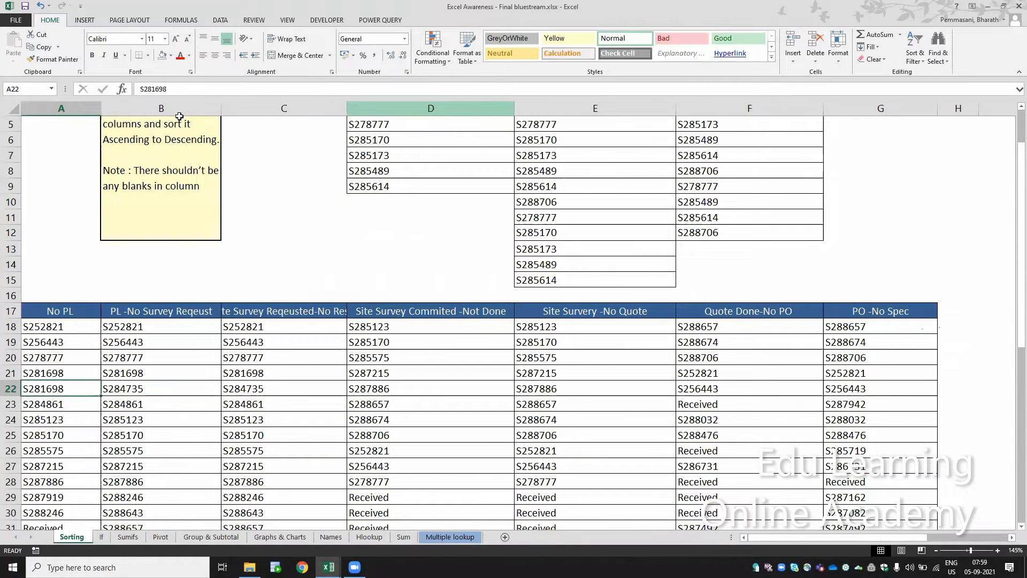
scroll(179, 116, up, 2)
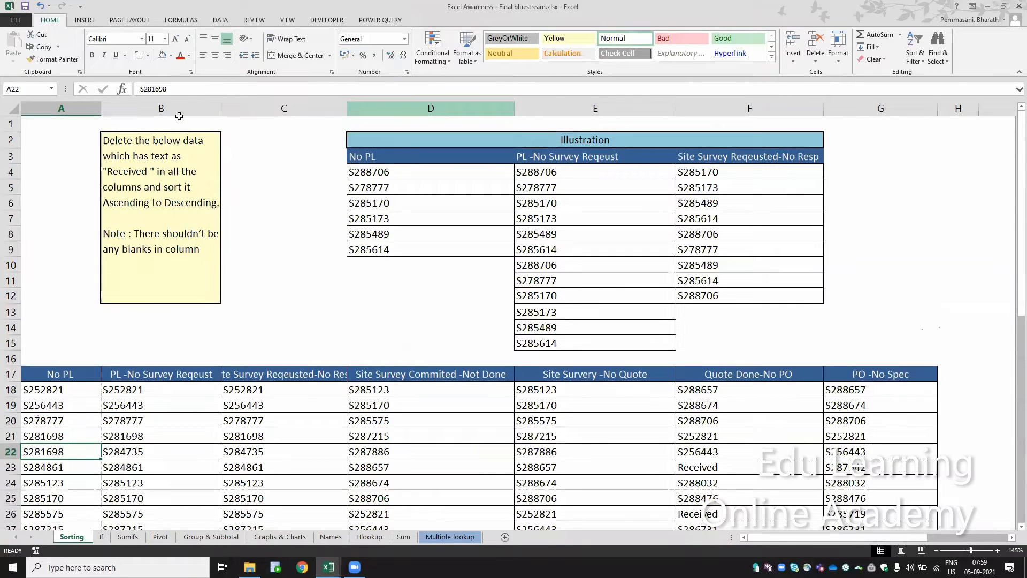
key(Down)
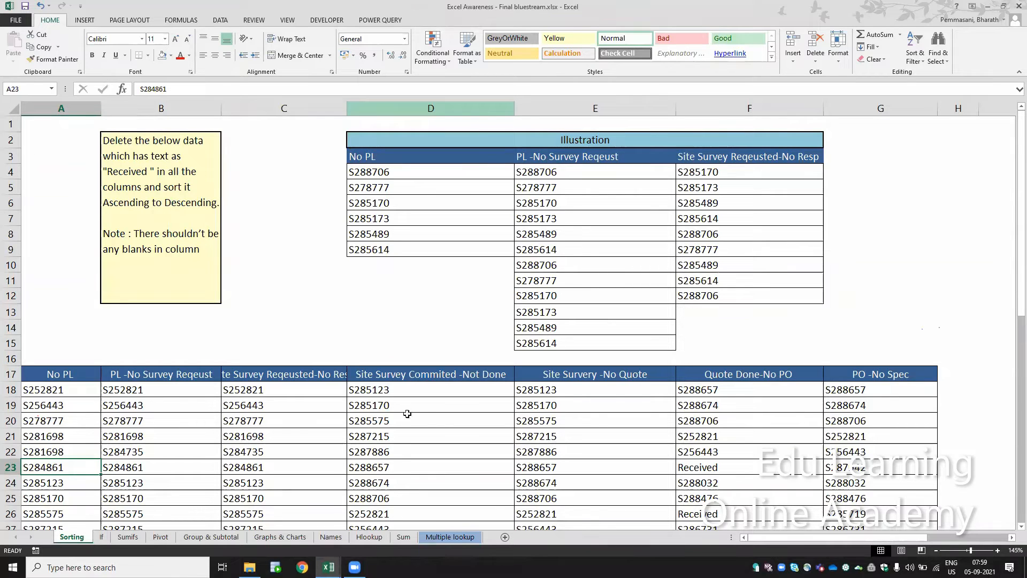
click(734, 462)
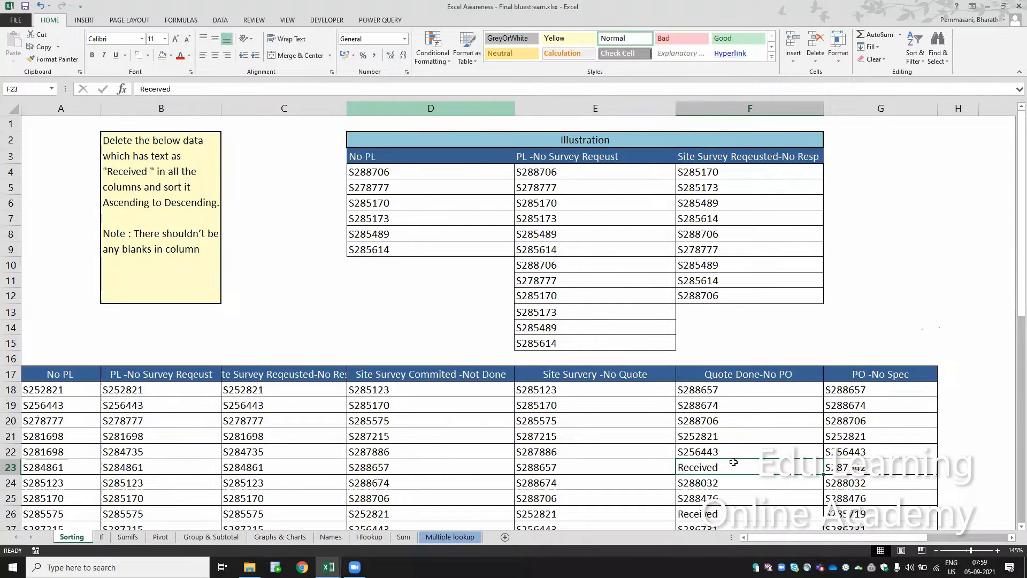
key(Down)
key(Down)
key(Down)
key(Down)
key(Down)
key(Down)
key(Down)
key(Down)
key(Down)
key(Down)
key(Down)
key(Down)
key(Down)
key(Down)
key(Down)
key(Down)
key(Down)
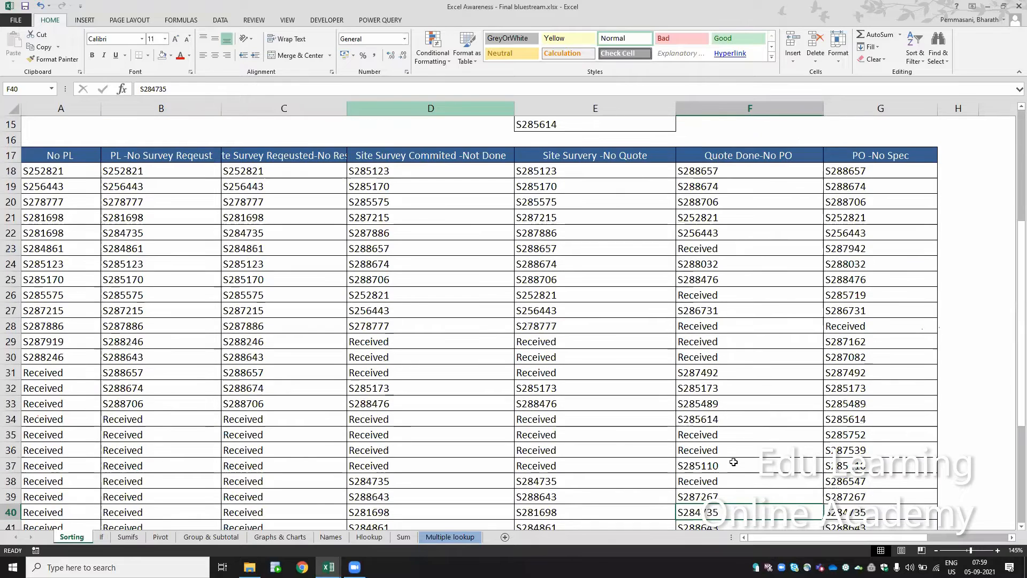
- Examine the entries in rows 29 and 30 from the Quote Done-No PO column leftward, ending at the first "Received" entry under No PL
drag(706, 352, 706, 342)
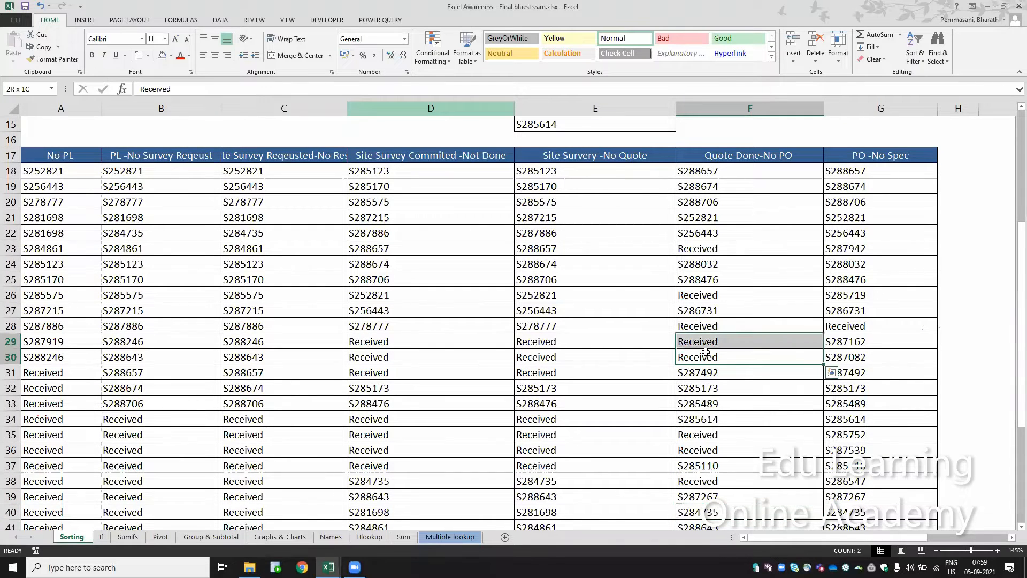
key(shift+Left)
key(shift+Left)
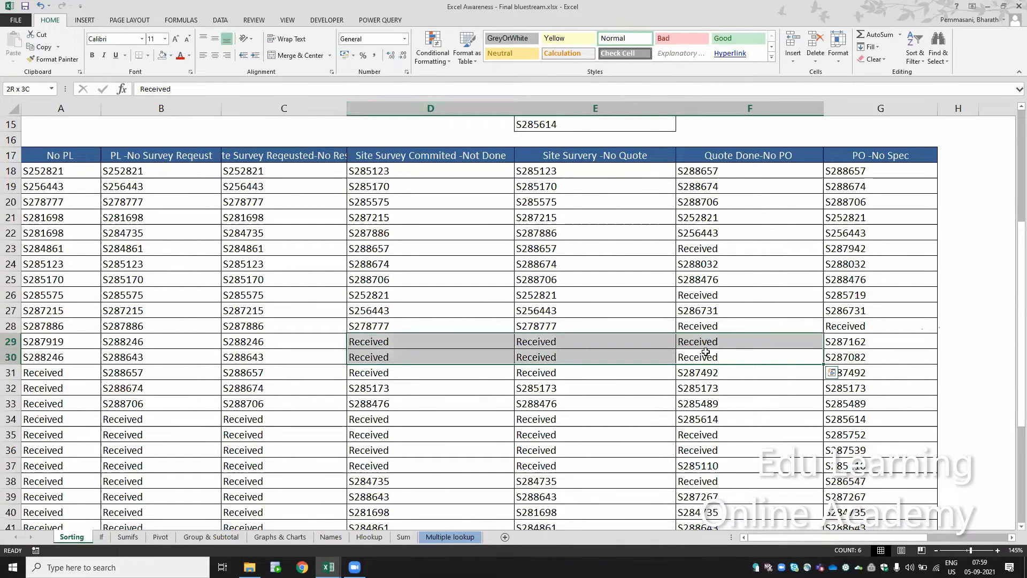
key(shift+Left)
key(shift+Left)
key(Down)
key(Home)
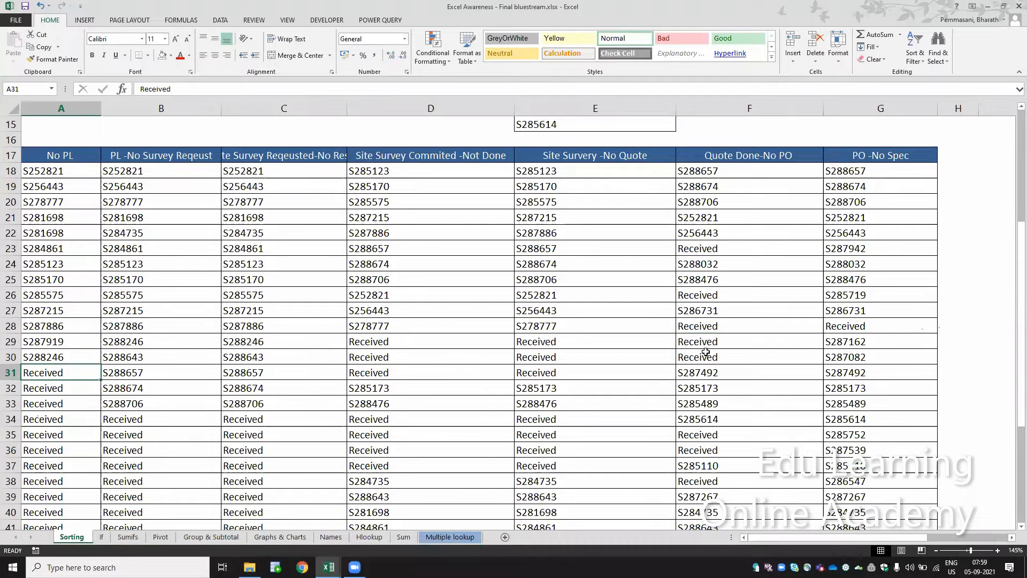
- Highlight the run of "Received" entries in the No PL column from row 31 downward
key(shift+Down)
key(shift+Down)
key(shift+Down)
key(shift+Down)
key(shift+Down)
key(shift+Down)
key(shift+Down)
key(shift+Down)
key(shift+Down)
key(shift+Down)
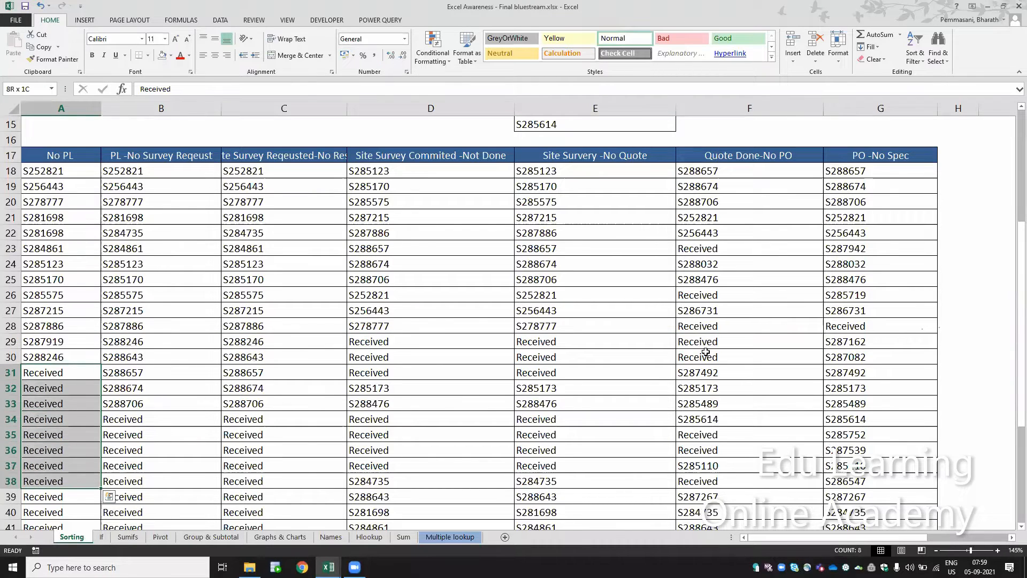
key(shift+Down)
key(shift+Down)
key(shift+Down)
- Return past the column headings to the Illustration table above the data and examine its expected layout
key(Right)
key(Right)
key(Right)
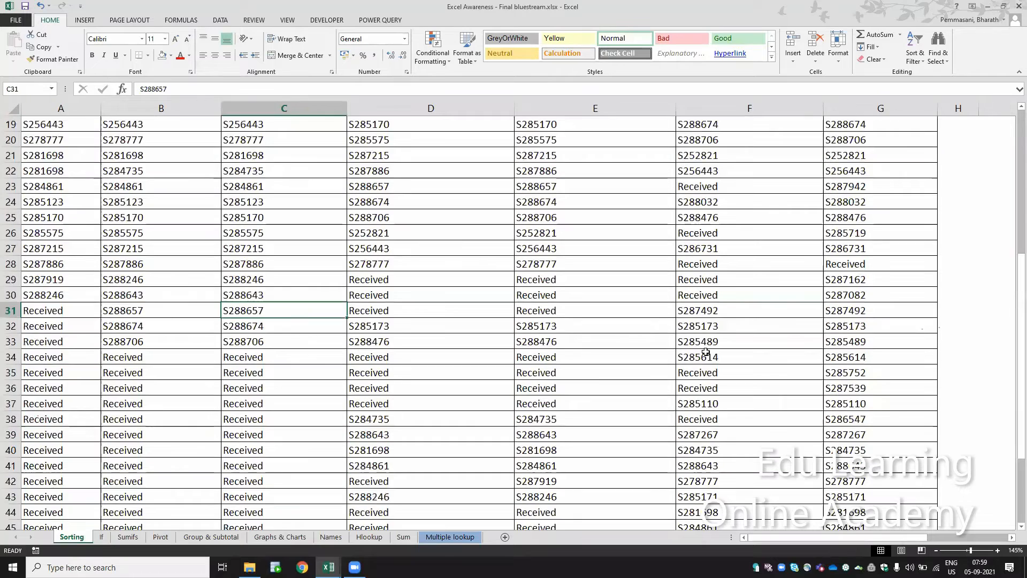
key(ctrl+Up)
key(Up)
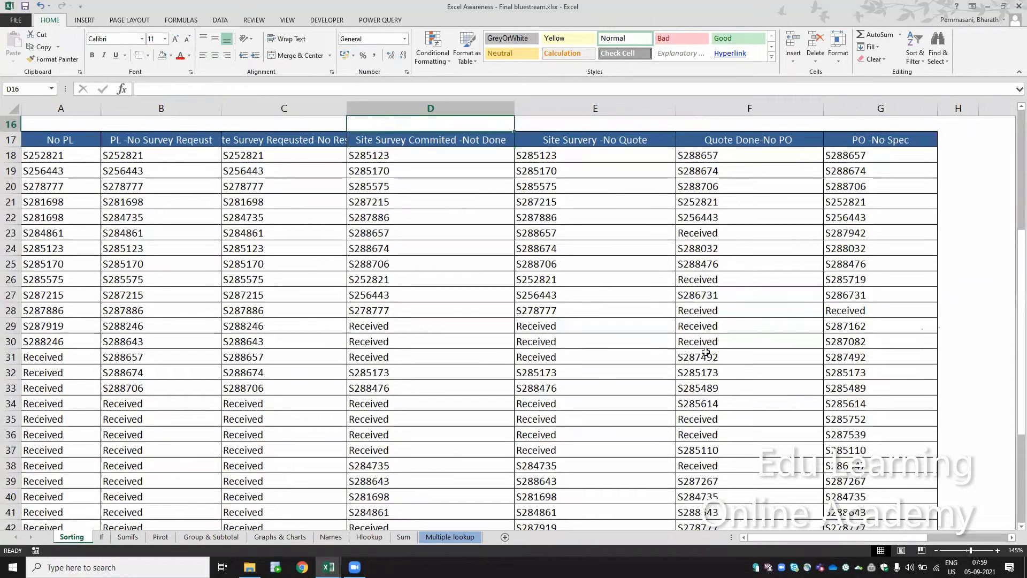
key(ctrl+Up)
key(ctrl+Up)
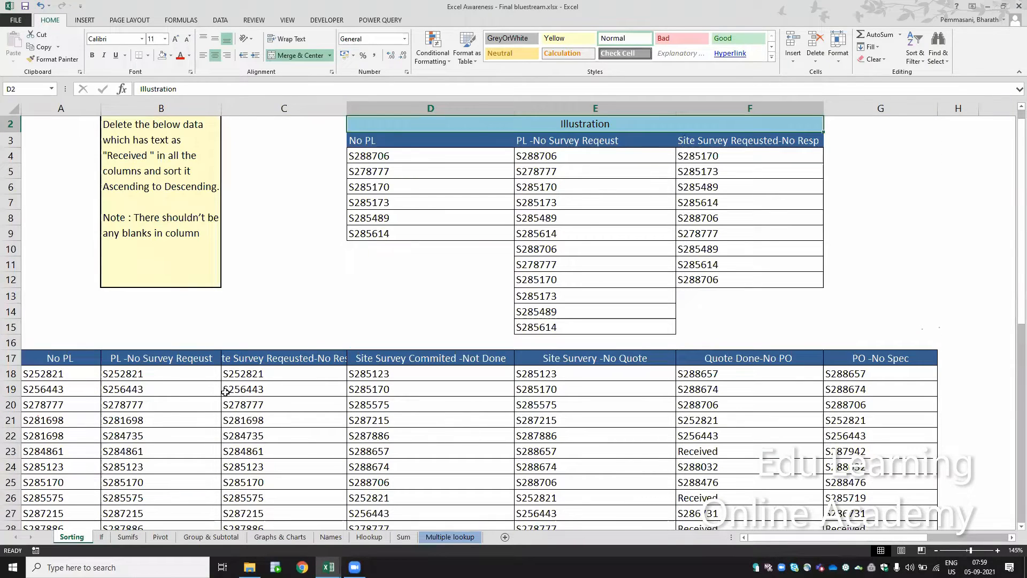
right_click(441, 125)
click(673, 278)
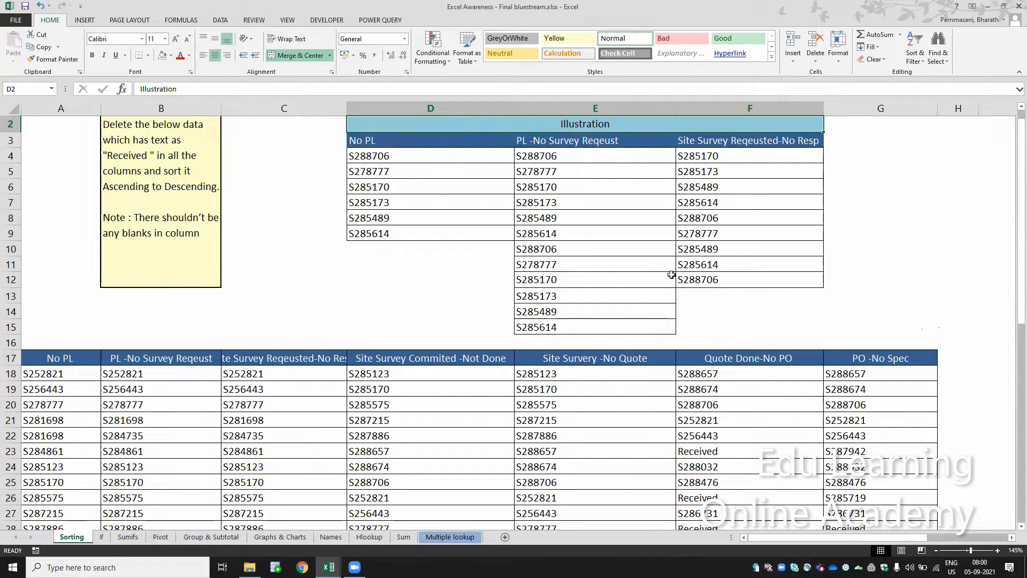
right_click(816, 332)
key(Escape)
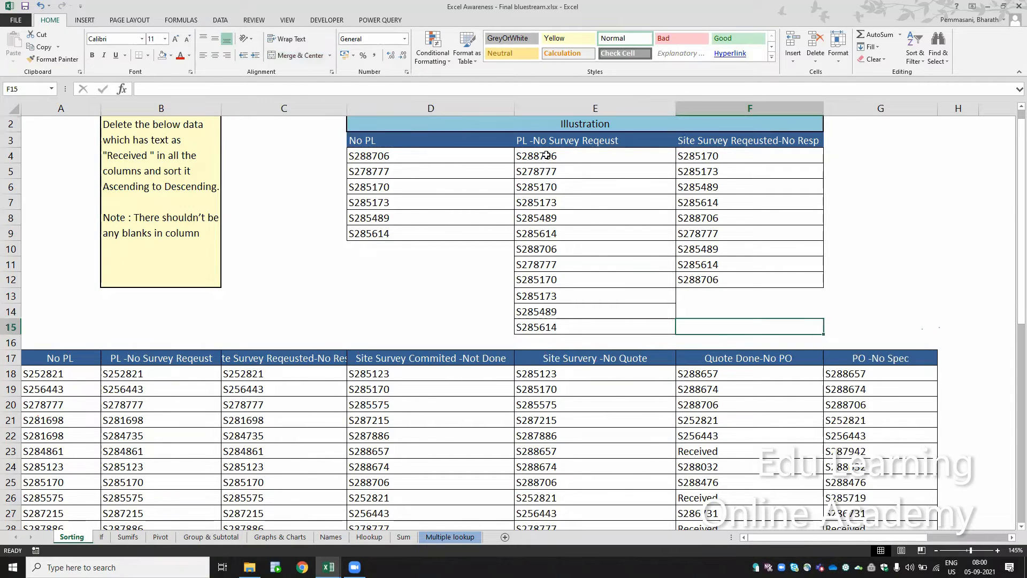
- Highlight the whole Illustration block, D1:F15, above the data
key(shift+Left)
key(shift+Left)
key(shift+Up)
key(shift+Up)
key(shift+Up)
key(shift+Up)
key(shift+Up)
key(shift+Up)
key(shift+Up)
key(shift+Up)
key(shift+Up)
key(shift+Up)
key(shift+Up)
key(shift+Up)
key(shift+Up)
key(shift+Up)
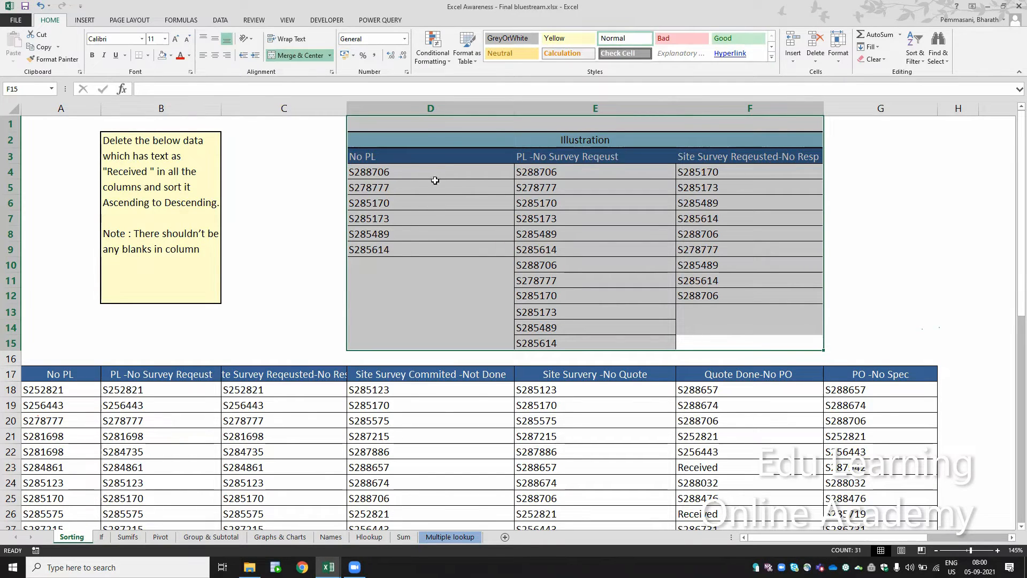
- Find "Received" within the No PL column's data down to row 52 and replace every occurrence with nothing
click(58, 386)
key(ctrl+Down)
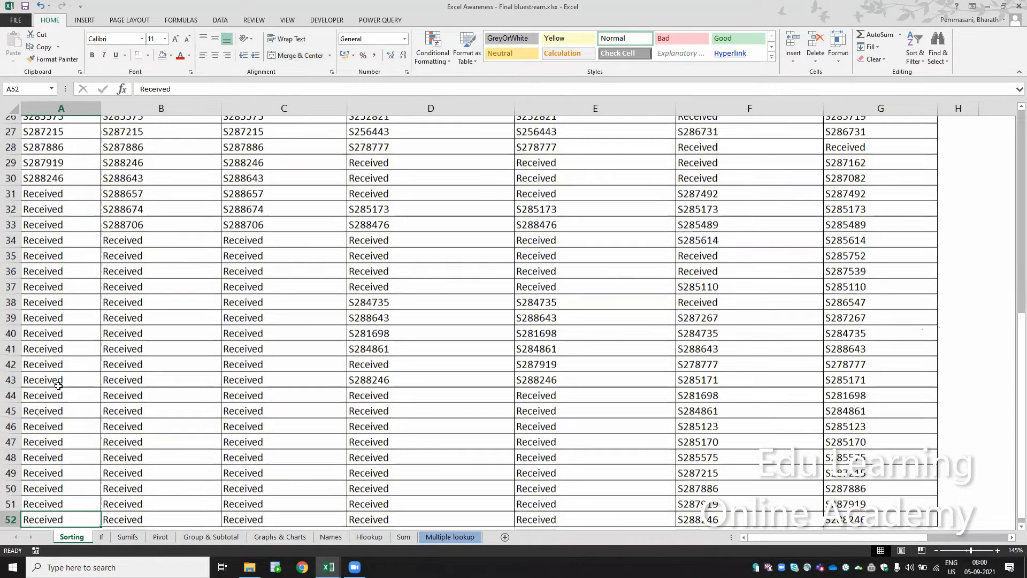
key(ctrl+shift+Up)
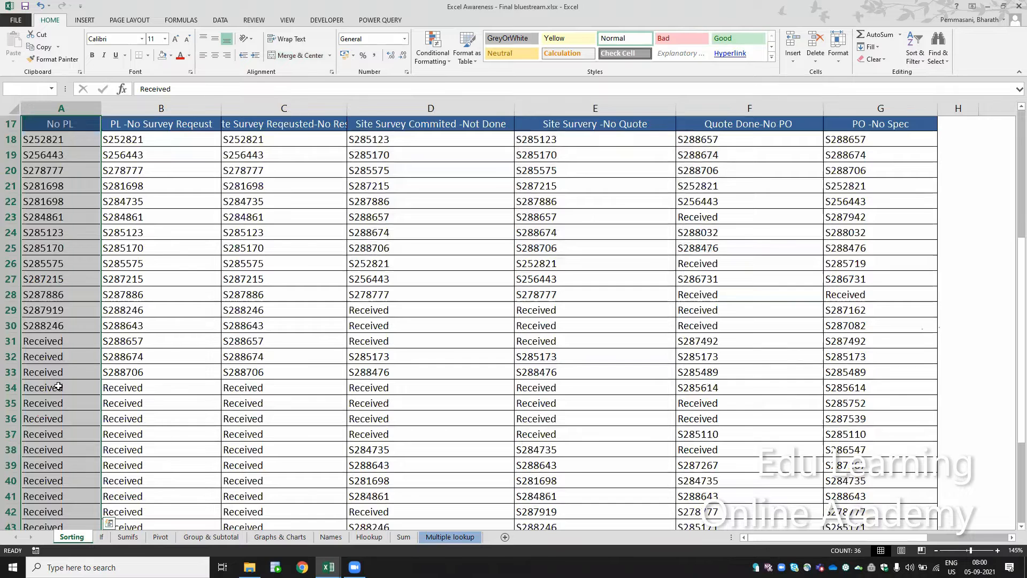
key(ctrl+f)
text(re)
key(BackSpace)
text(R)
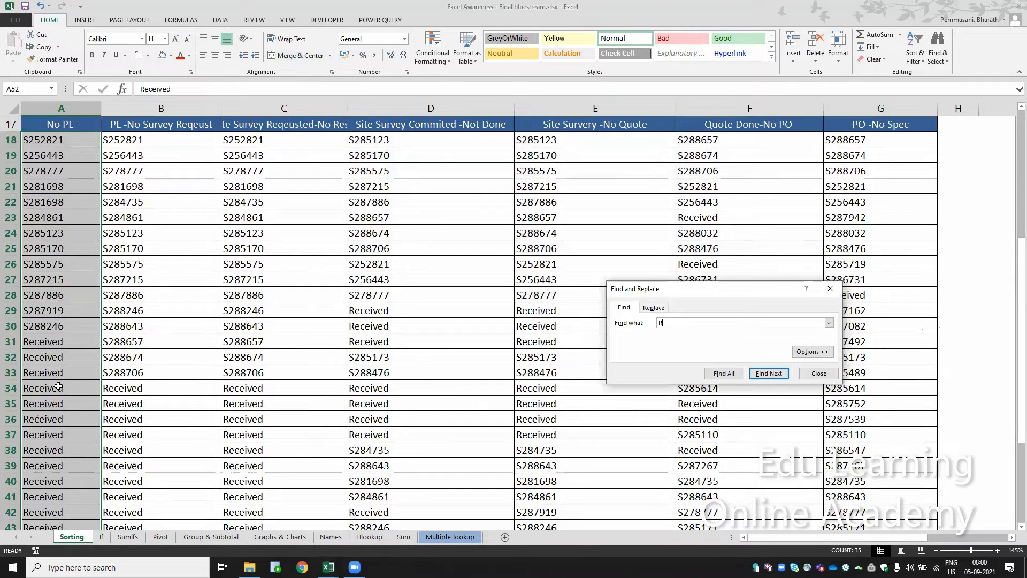
text(ev)
text(ceived)
key(Return)
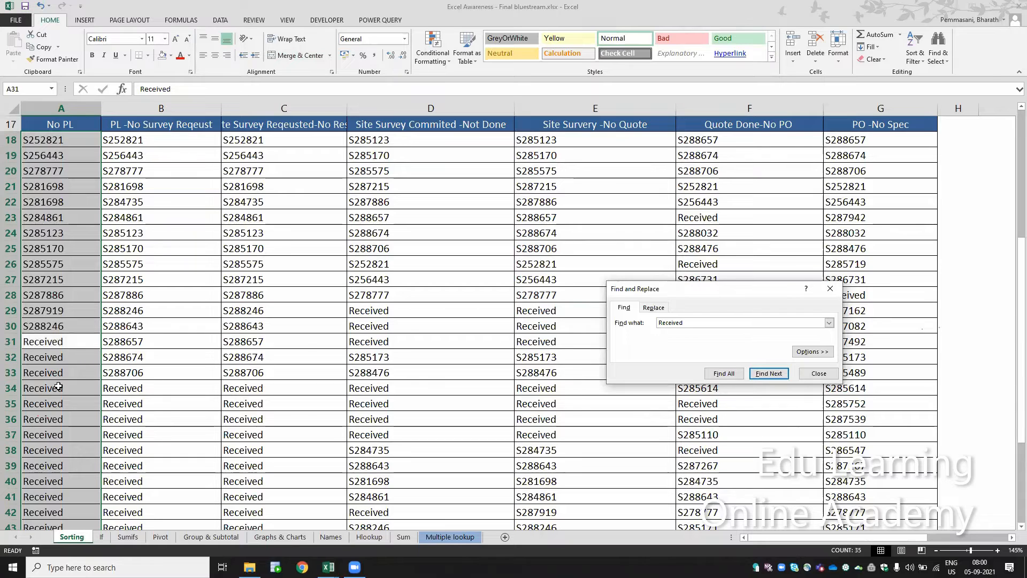
click(654, 307)
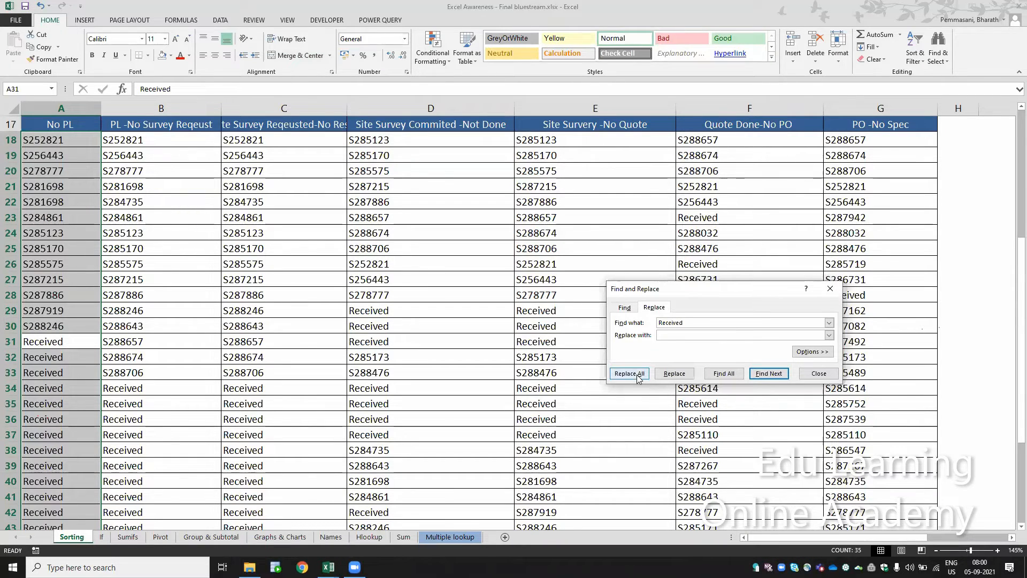
click(639, 376)
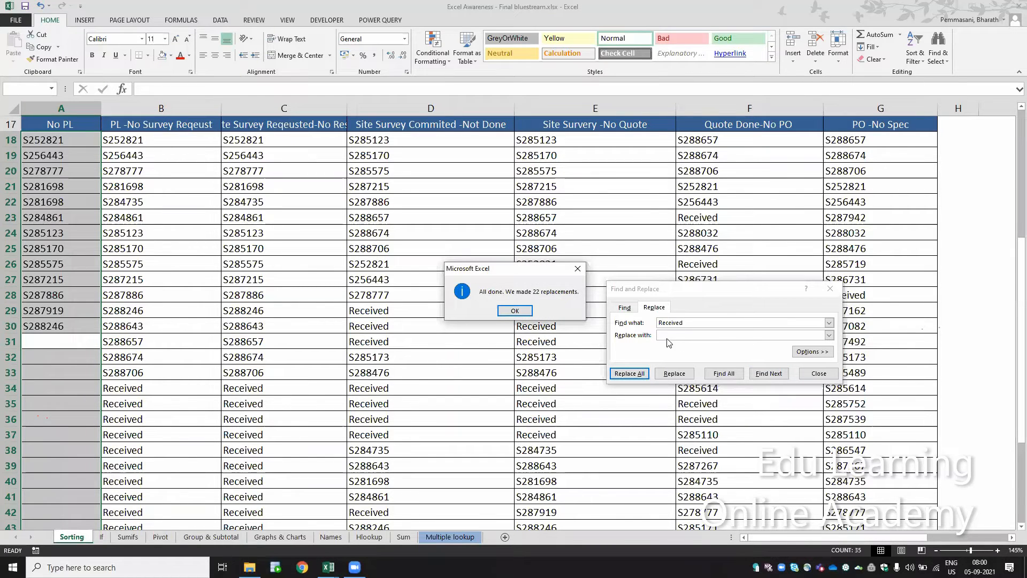
key(Return)
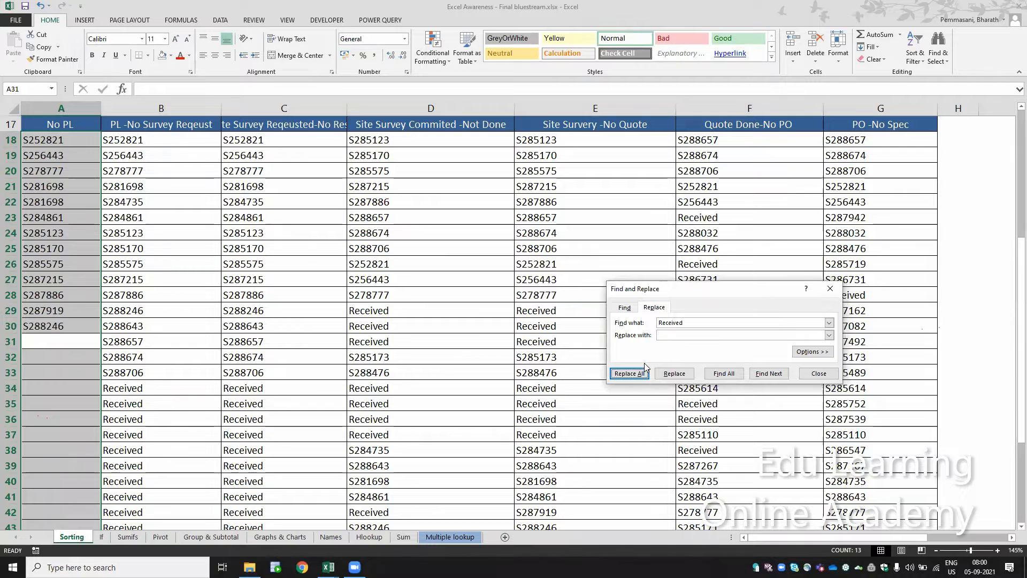
key(Escape)
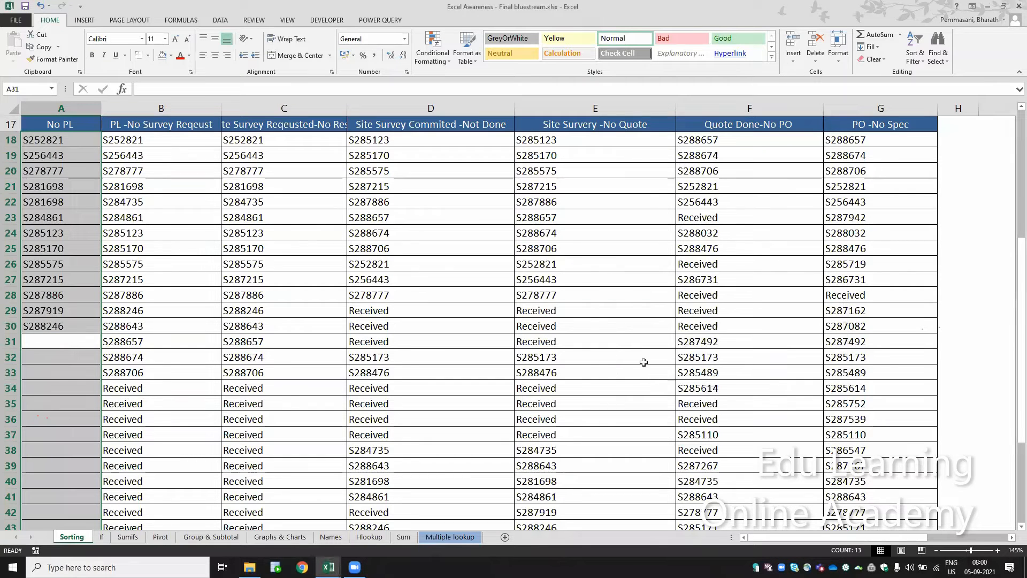
- Extend the selection across all columns through PO -No Spec and replace every "Received" in it with nothing
key(shift+Right)
key(ctrl+shift+Right)
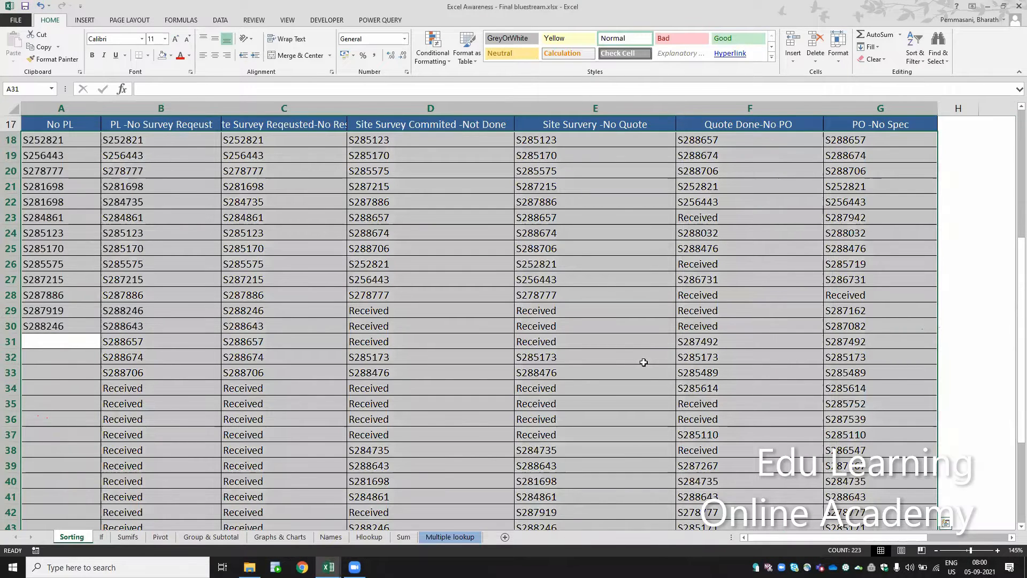
key(ctrl+h)
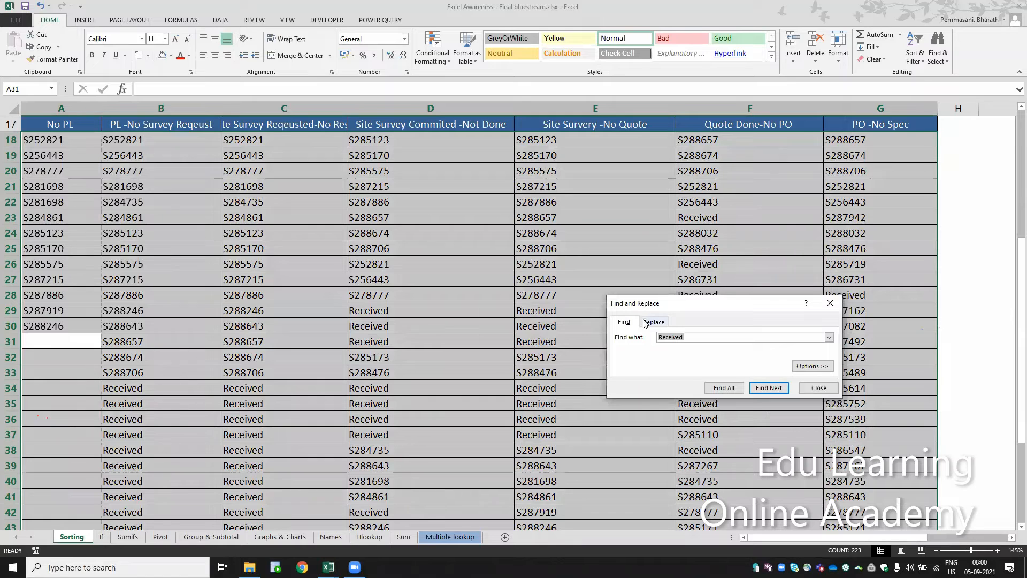
key(Tab)
click(640, 389)
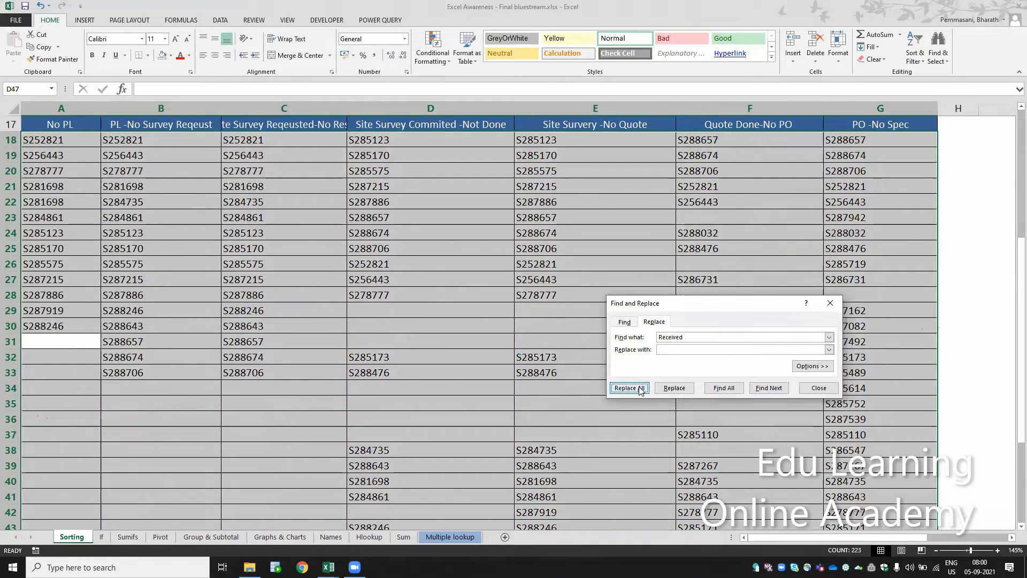
click(516, 312)
click(809, 385)
- Examine the cleared cells from the end of No PL across to the Site Survey Commited -Not Done column
key(ctrl+Up)
key(ctrl+Up)
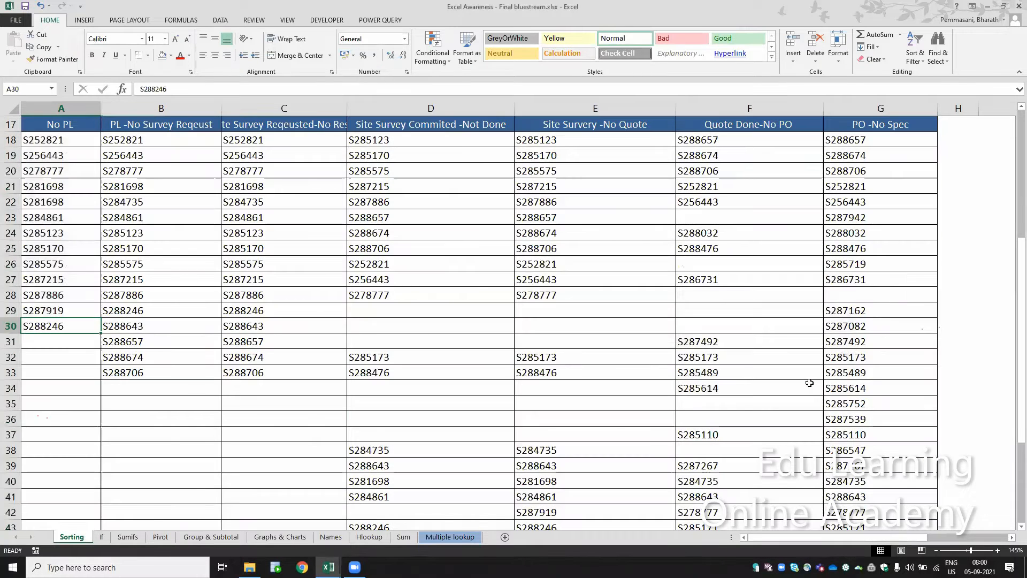
key(Right)
key(Right)
key(Right)
key(Right)
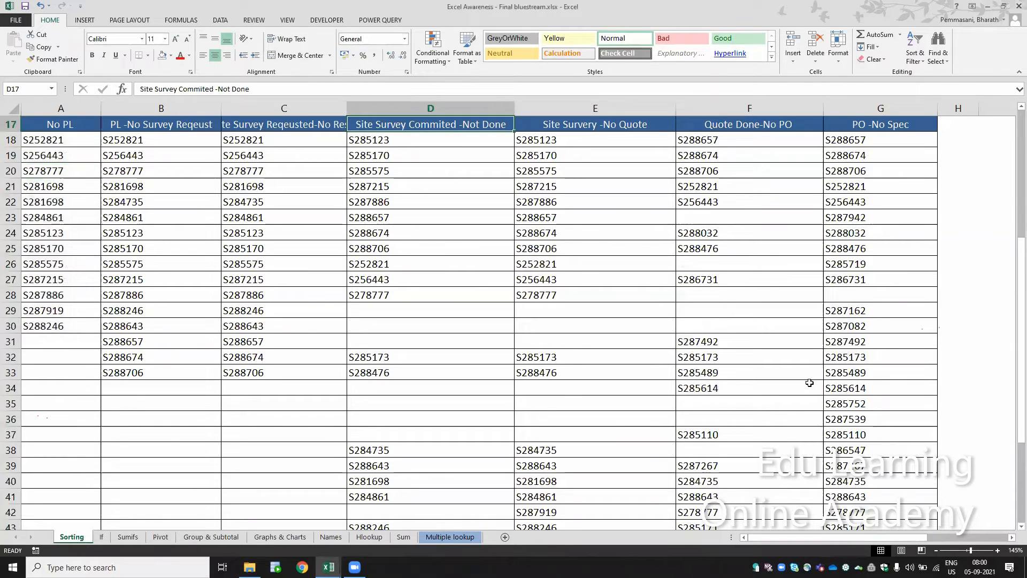
key(Left)
key(super+space)
key(ctrl+Up)
- Undo both replacements of "Received" and return to cell A1 of the Sorting sheet
key(ctrl+z)
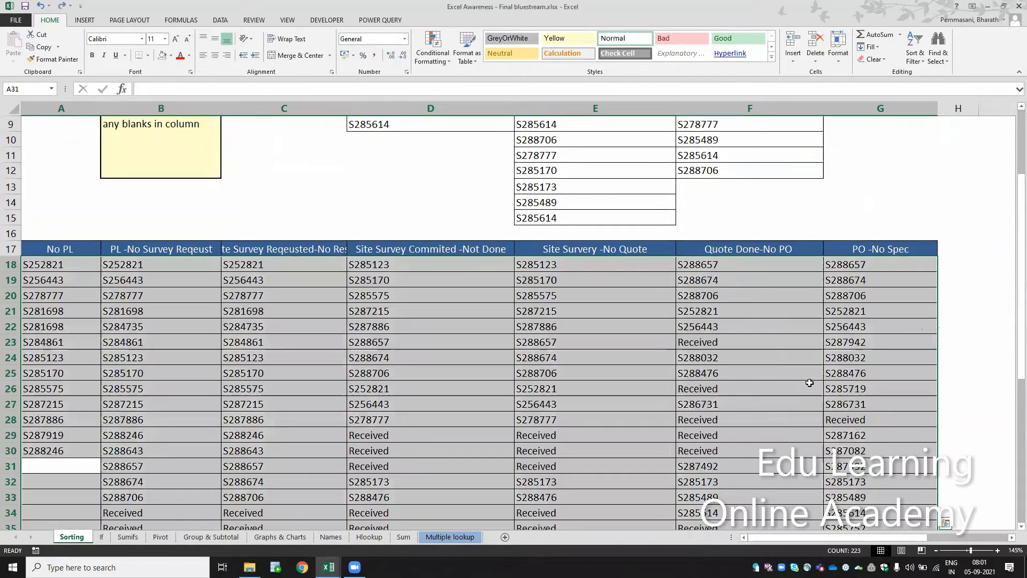
key(Up)
key(Up)
key(Up)
key(Up)
key(Up)
key(Up)
key(Up)
key(Up)
key(Up)
key(Up)
key(Up)
key(Up)
key(Up)
key(Up)
key(Up)
key(Up)
key(Up)
key(Up)
key(Up)
key(Up)
key(Up)
key(Up)
key(Up)
key(Up)
key(Up)
key(Up)
key(Up)
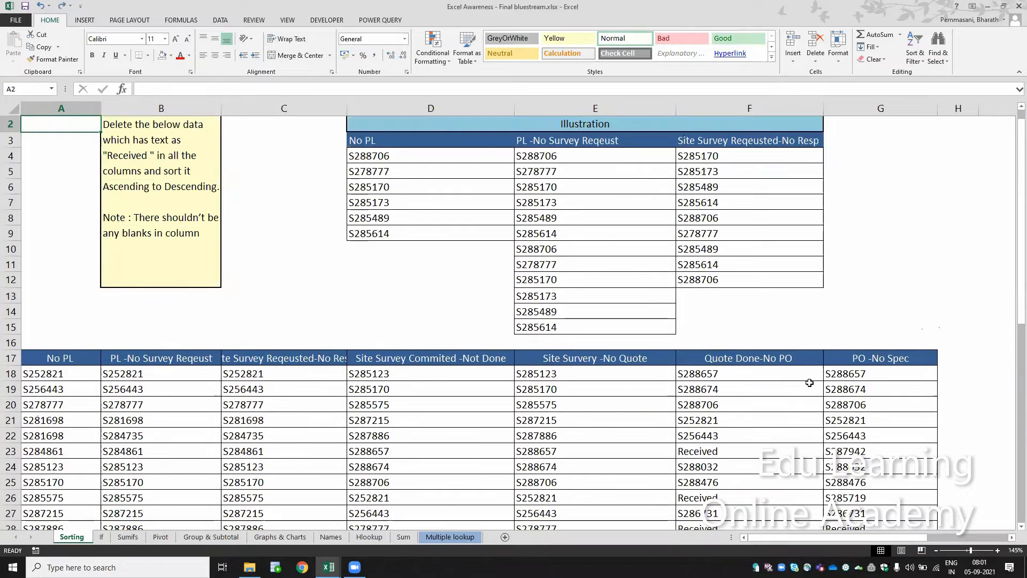
key(ctrl+z)
key(Up)
key(ctrl+Up)
key(ctrl+Up)
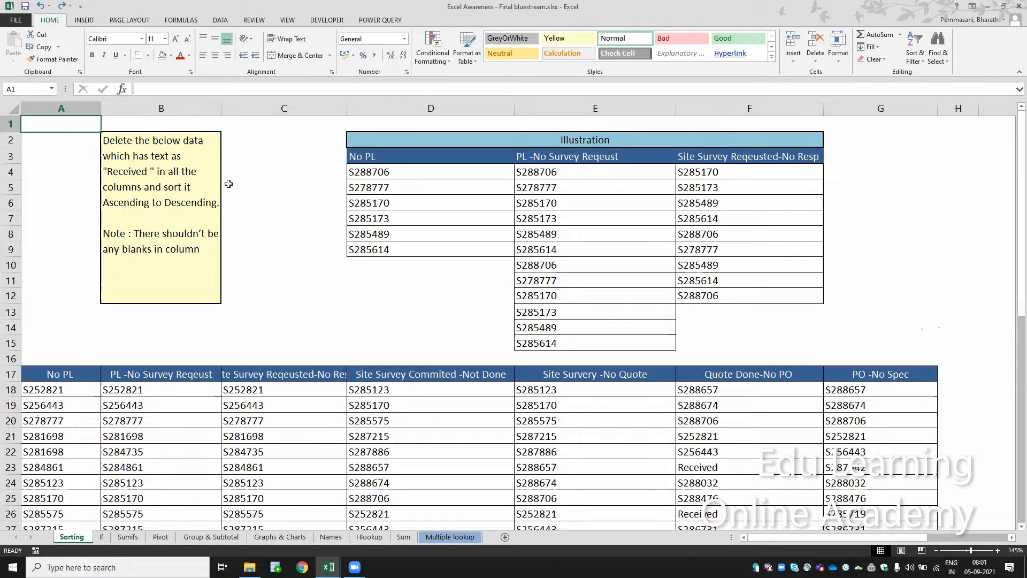
- Open the If sheet and read the instruction for task 1 in row 2
click(102, 537)
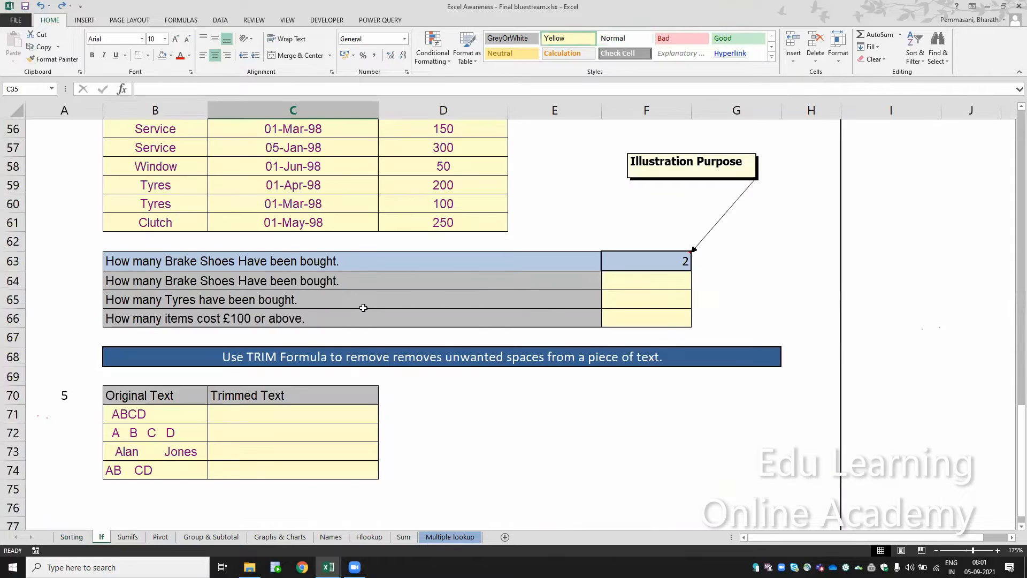
key(Page_Up)
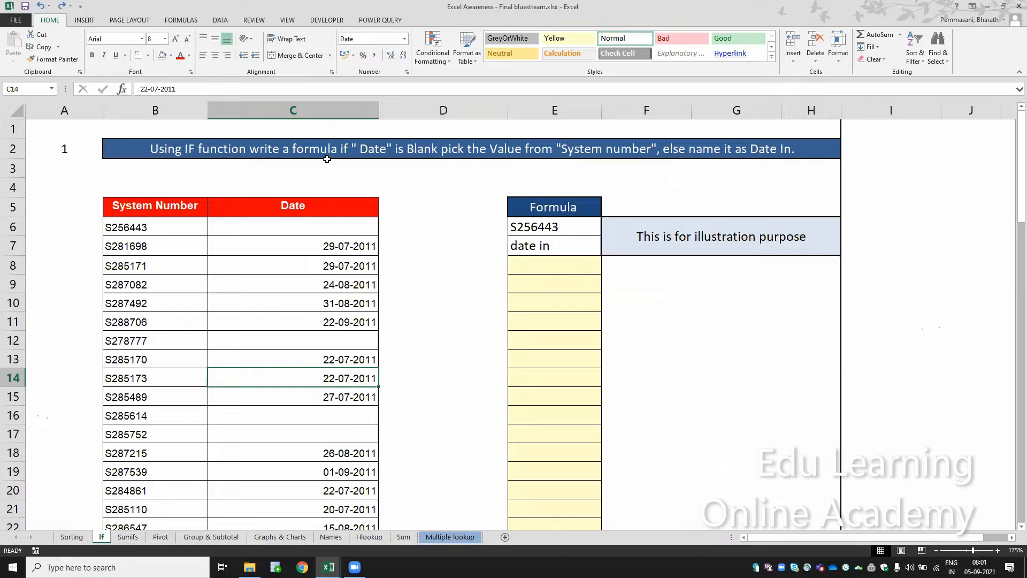
click(237, 147)
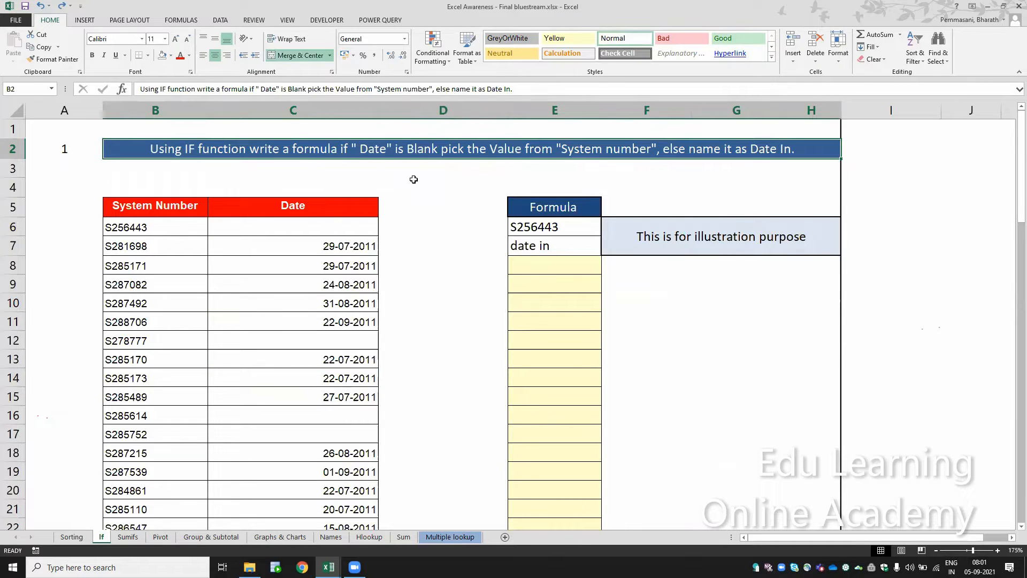
- Compare the Date and System Number cells in row 6 with the illustration result in E6
click(333, 226)
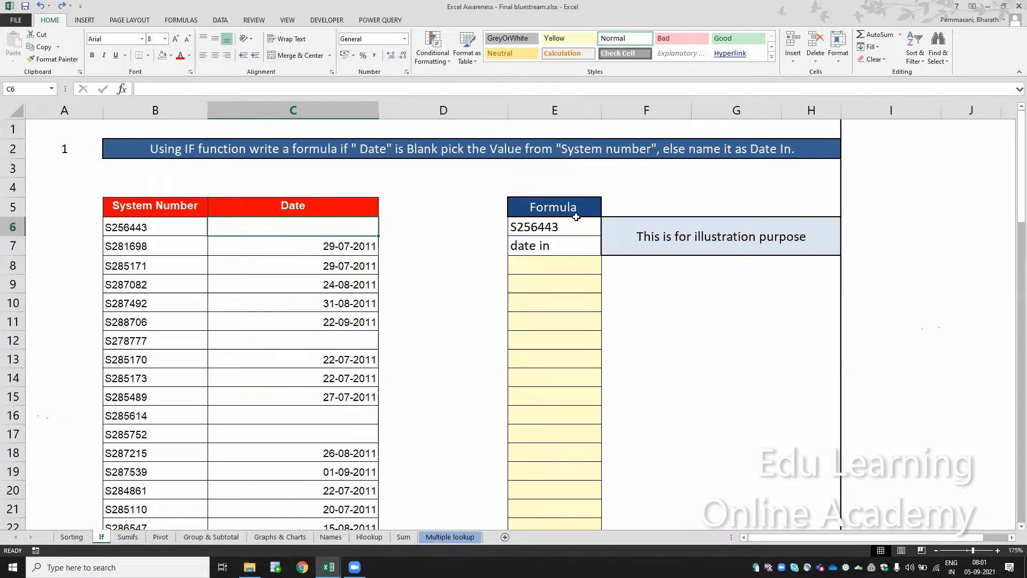
click(551, 227)
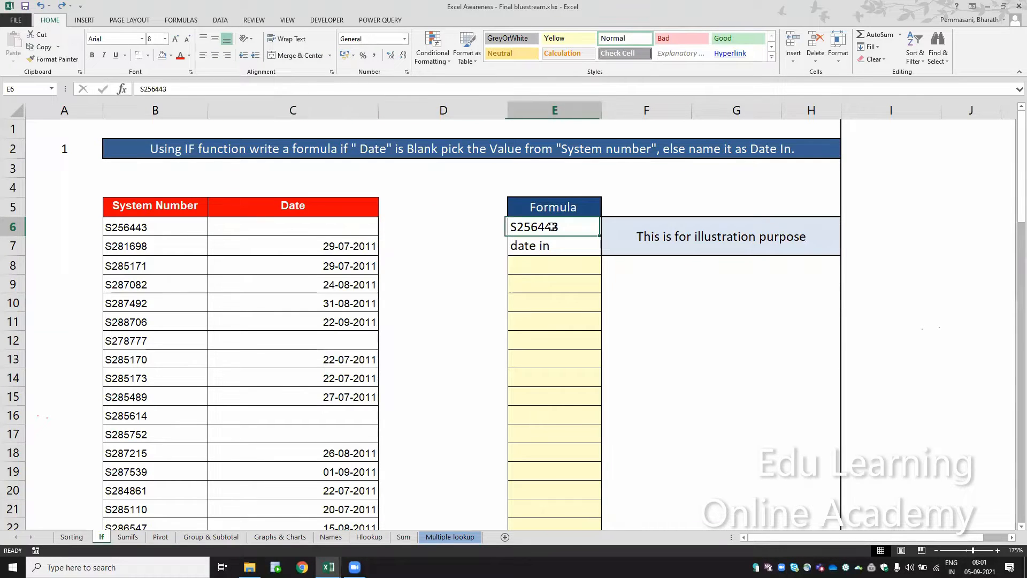
key(Left)
key(Left)
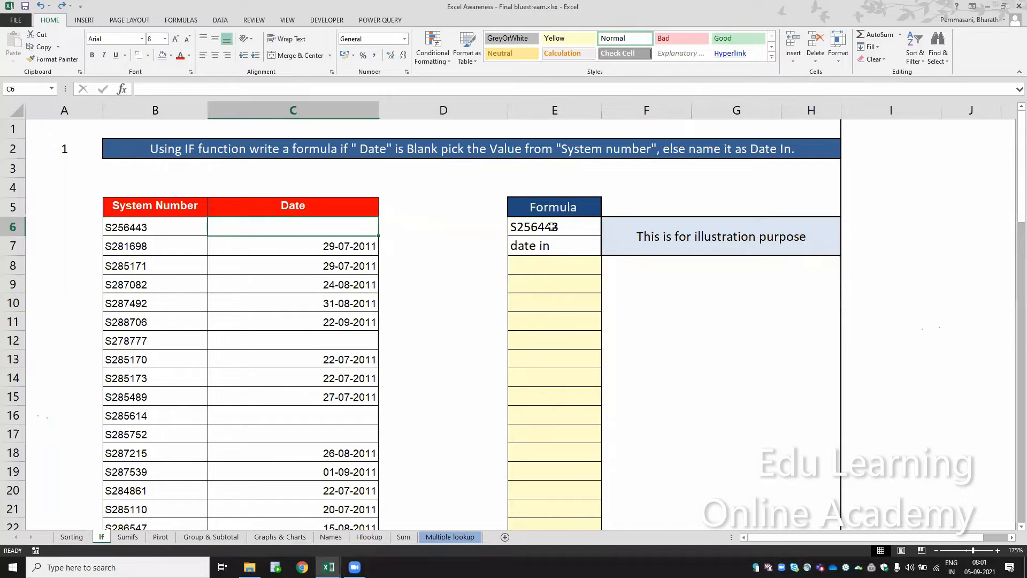
key(Left)
key(Right)
- Compare the date in C7 with the illustration result and formula in E7
key(Down)
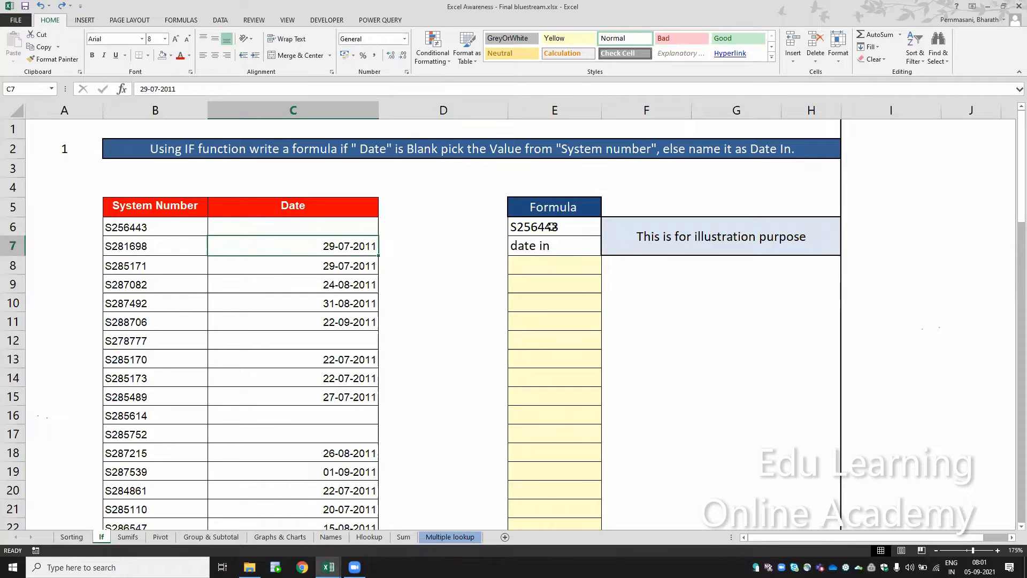
click(570, 244)
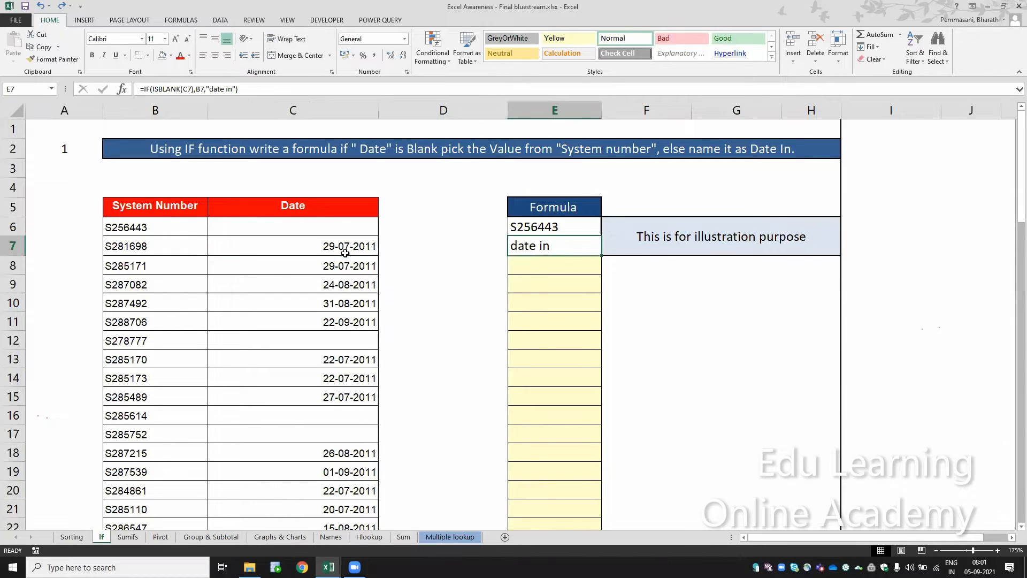
click(339, 247)
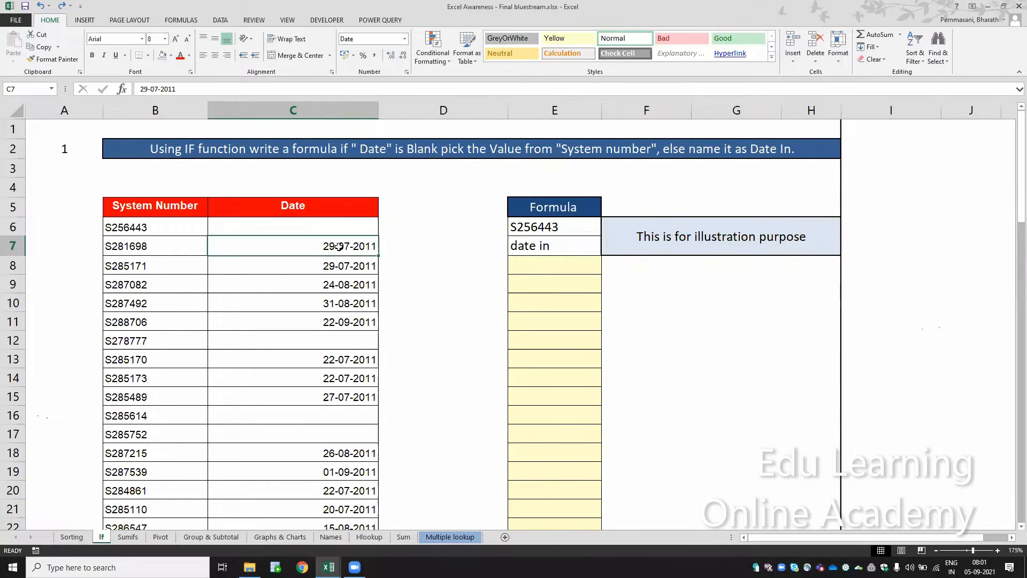
click(534, 245)
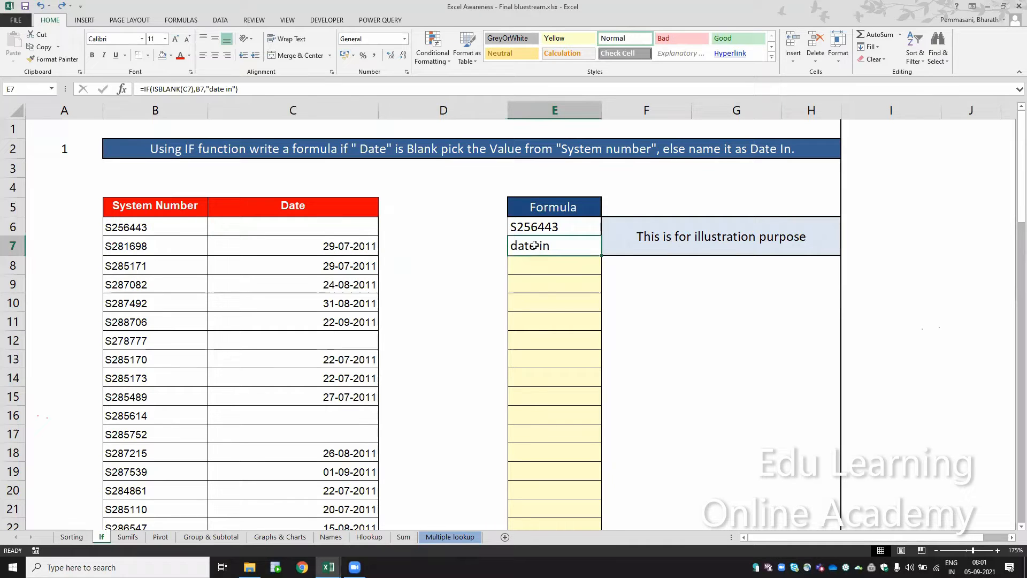
click(666, 250)
- Enter the formula =IF(ISBLANK(C8),B8,"Date in") in cell E8
click(569, 269)
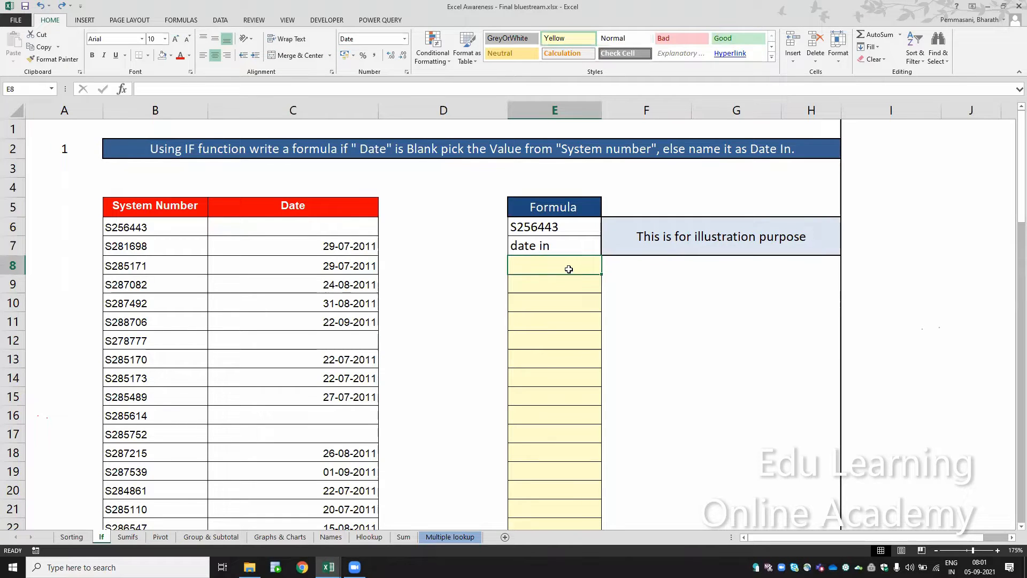
text(=IF()
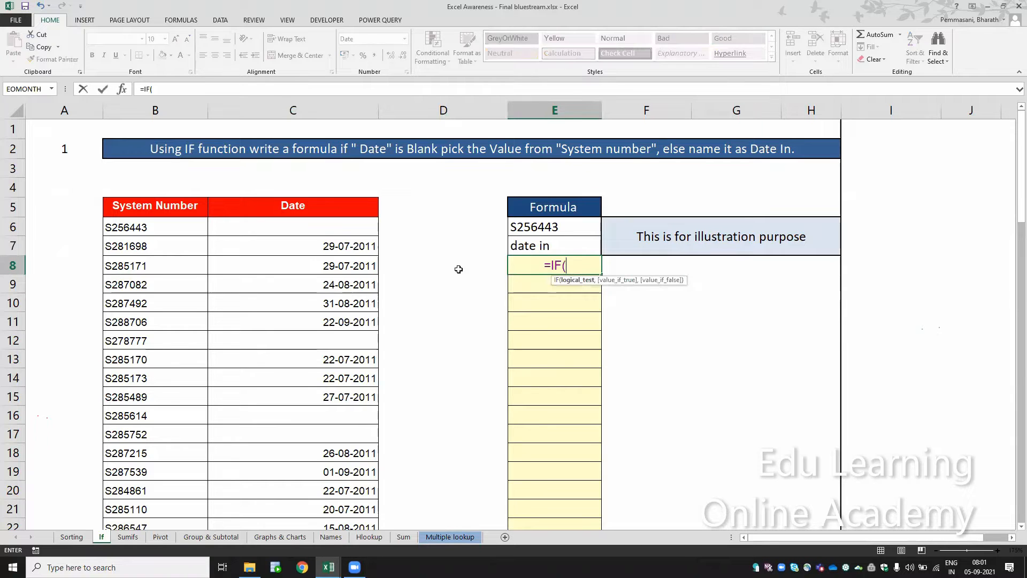
click(365, 266)
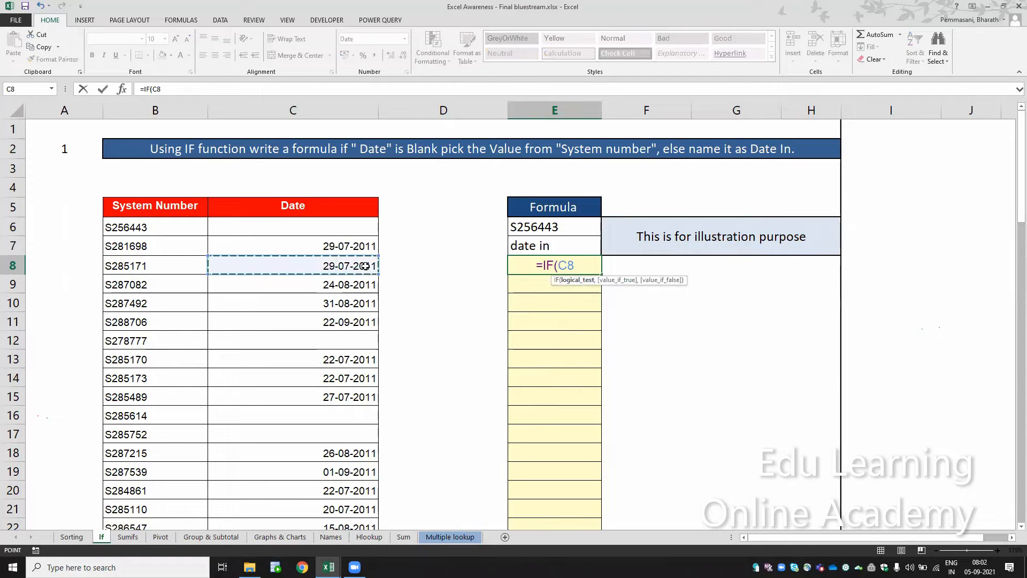
key(BackSpace)
key(BackSpace)
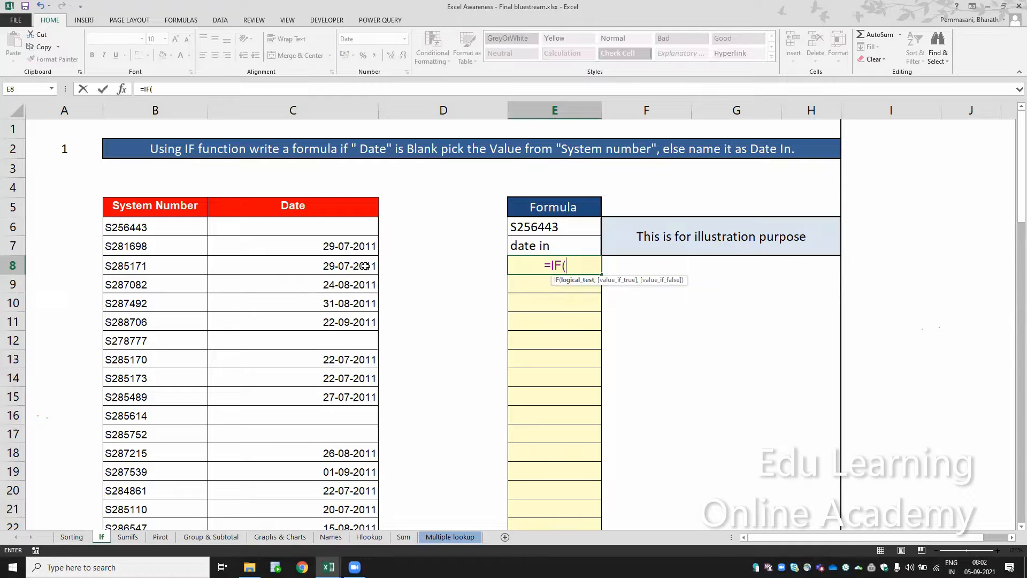
text(ISBLANK()
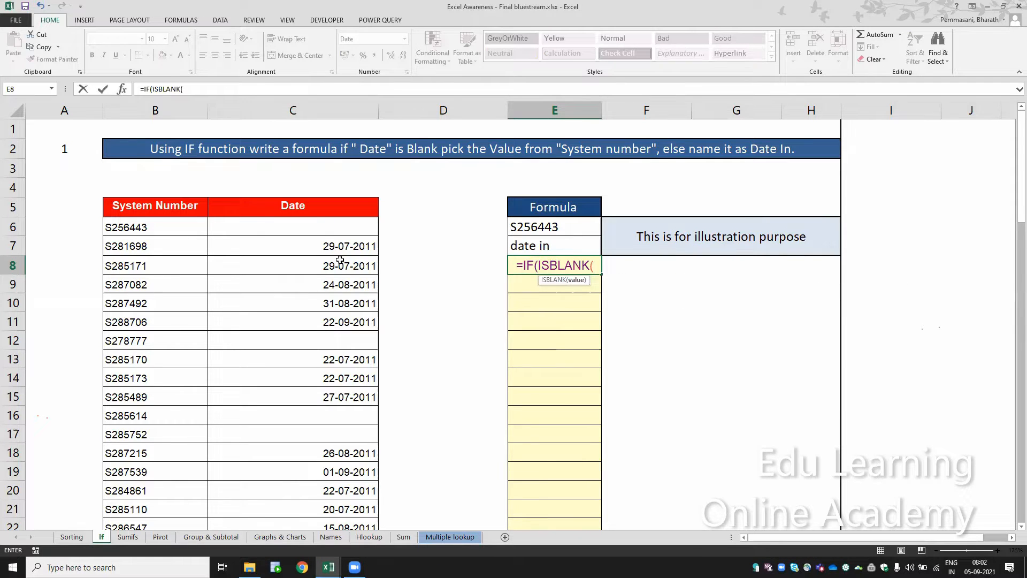
click(340, 265)
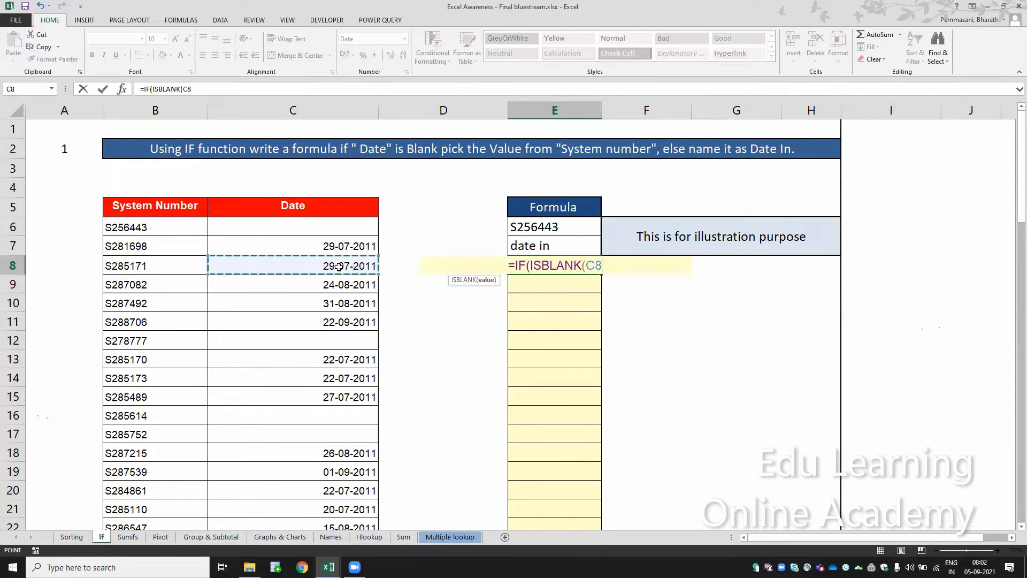
text(),)
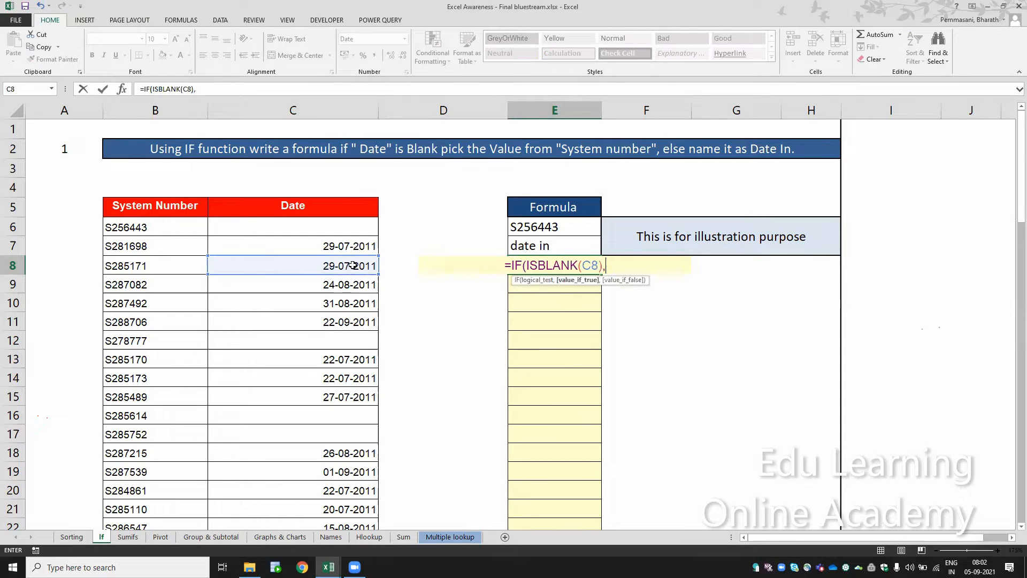
click(173, 264)
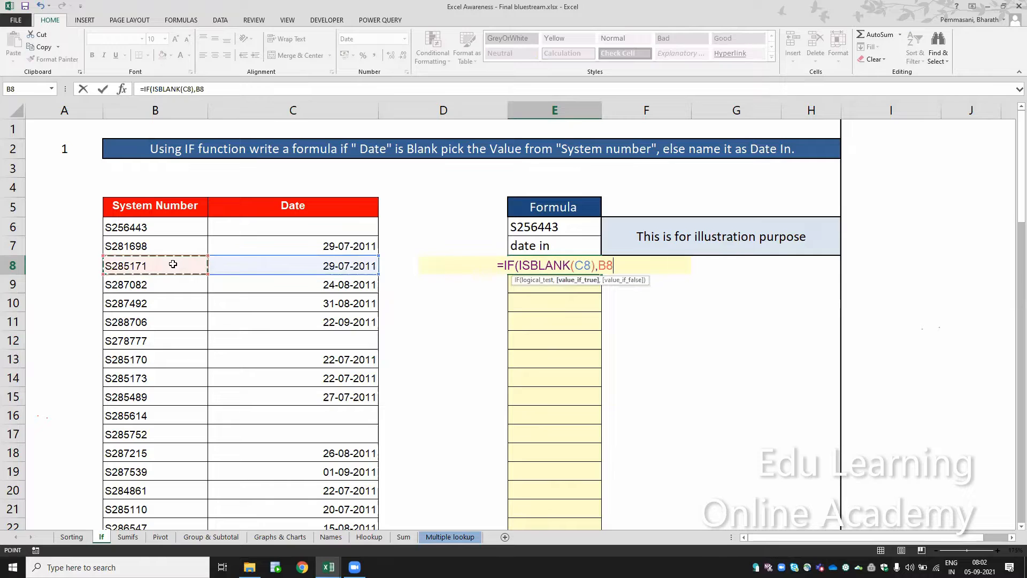
text(,"Da)
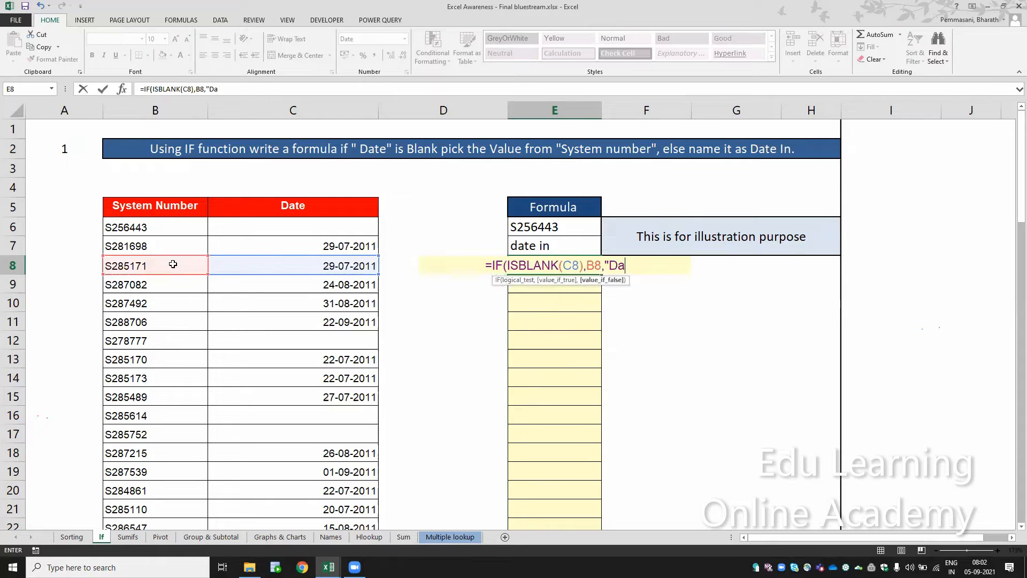
text(te in"))
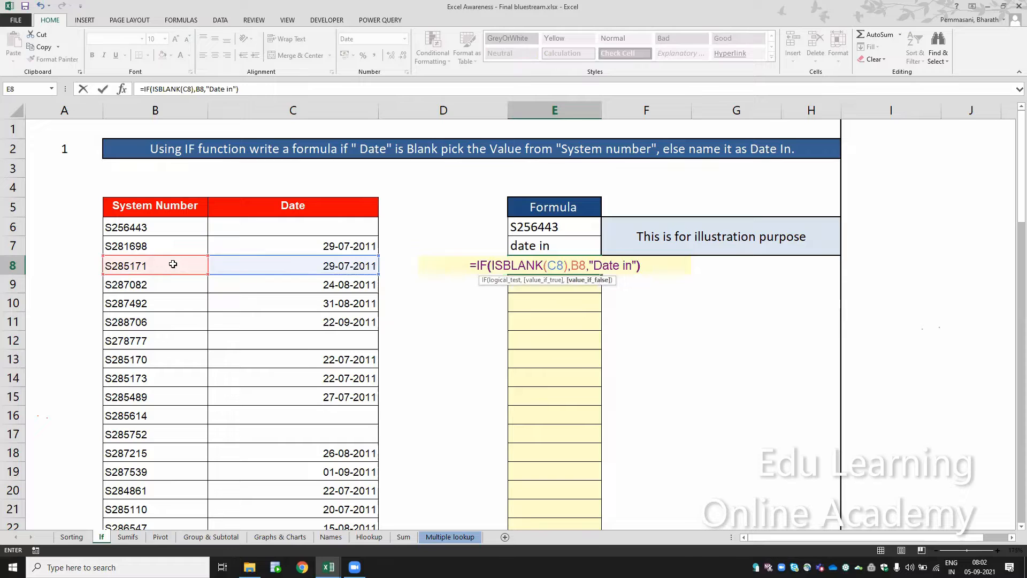
key(Return)
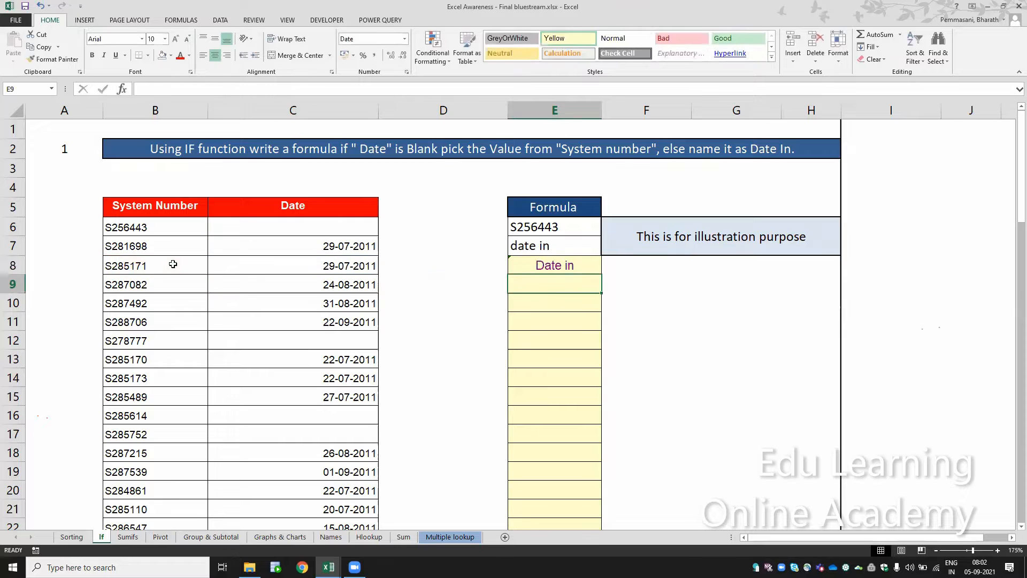
- Review the E8 formula against the date in C8, dismiss the break reminder, and clear E8
click(340, 265)
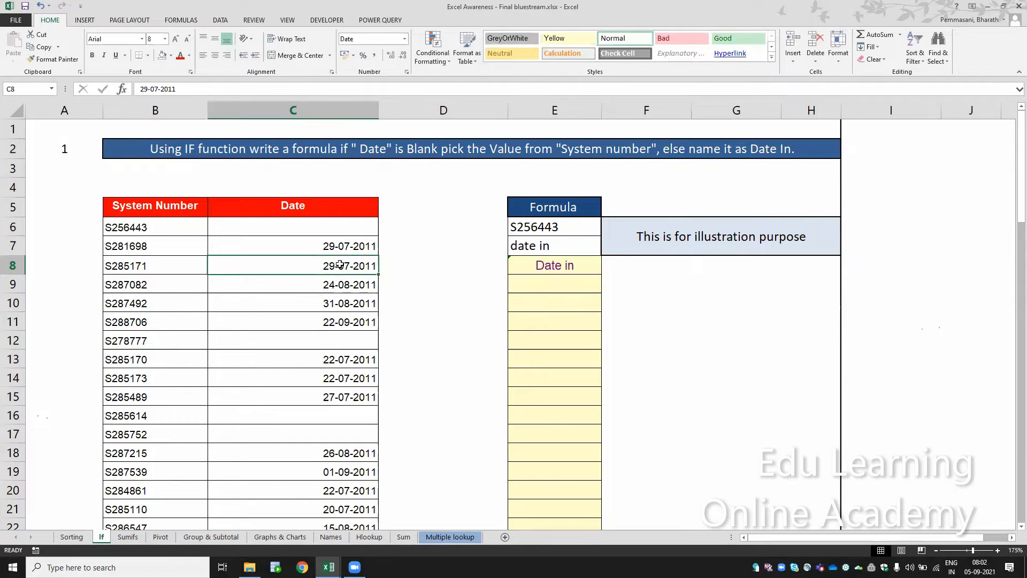
key(Right)
key(Right)
key(F2)
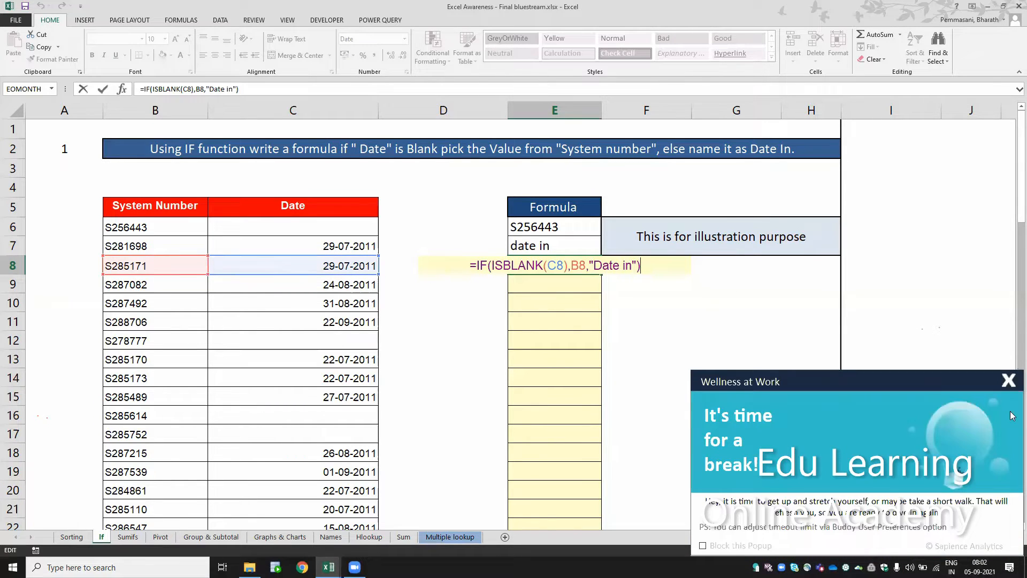
click(1009, 380)
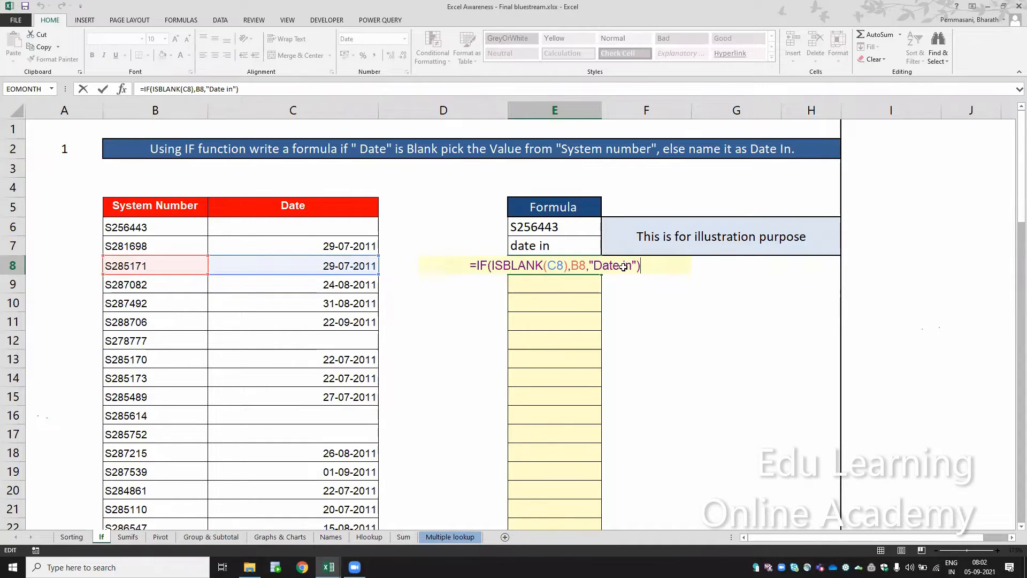
key(Return)
key(Up)
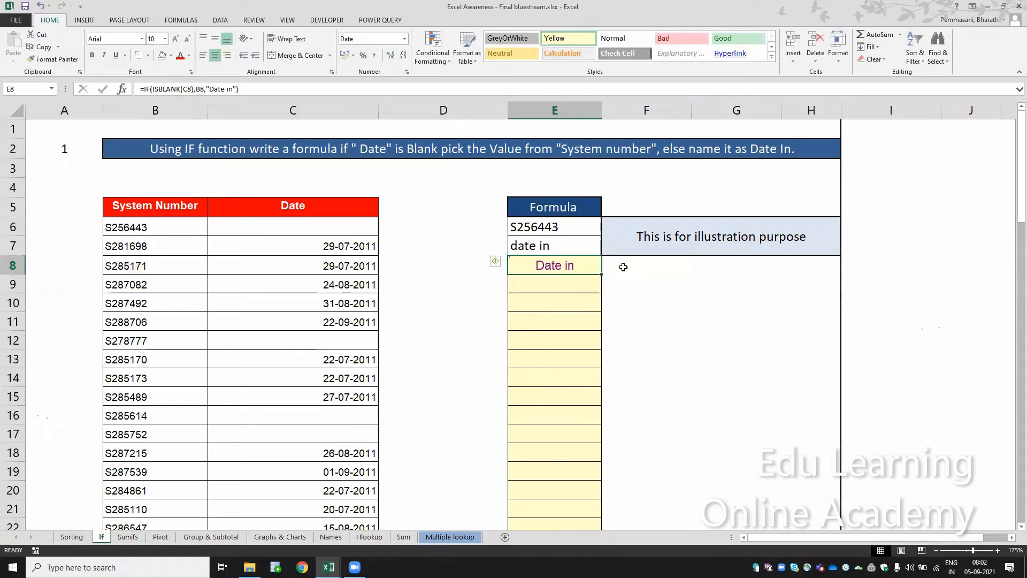
key(Delete)
- Look over task 2 on excluding N/A and task 3 on concatenating names, ending at cell D42
key(Down)
key(Down)
key(Down)
key(Down)
key(Down)
key(Down)
key(Down)
key(Down)
key(Down)
key(Down)
key(Down)
key(Down)
key(Down)
key(Down)
key(Down)
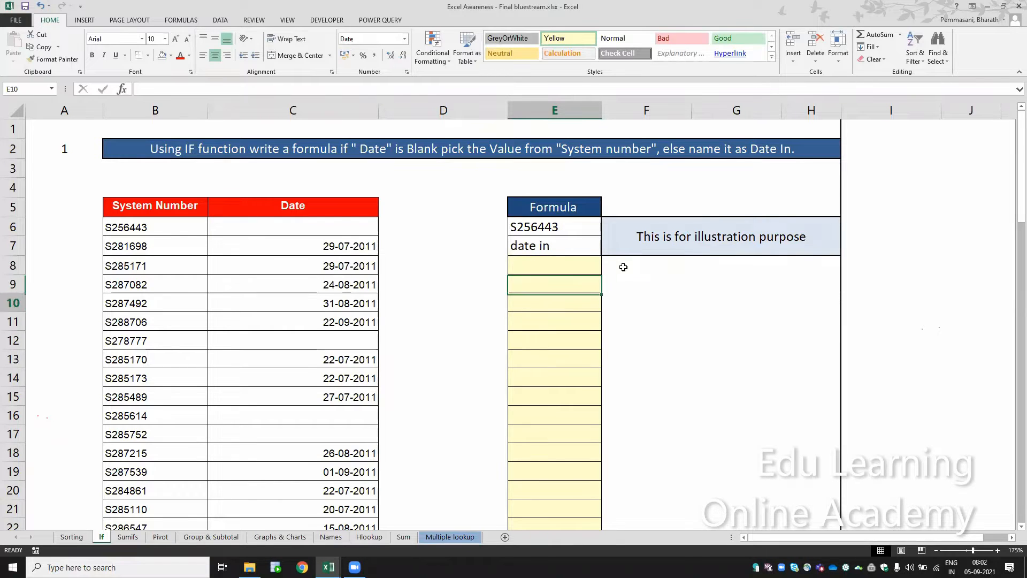
key(Down)
key(Down)
key(Down)
key(Down)
key(Down)
key(Down)
key(Down)
key(Down)
key(Down)
key(Down)
key(Down)
key(Down)
key(Down)
key(Down)
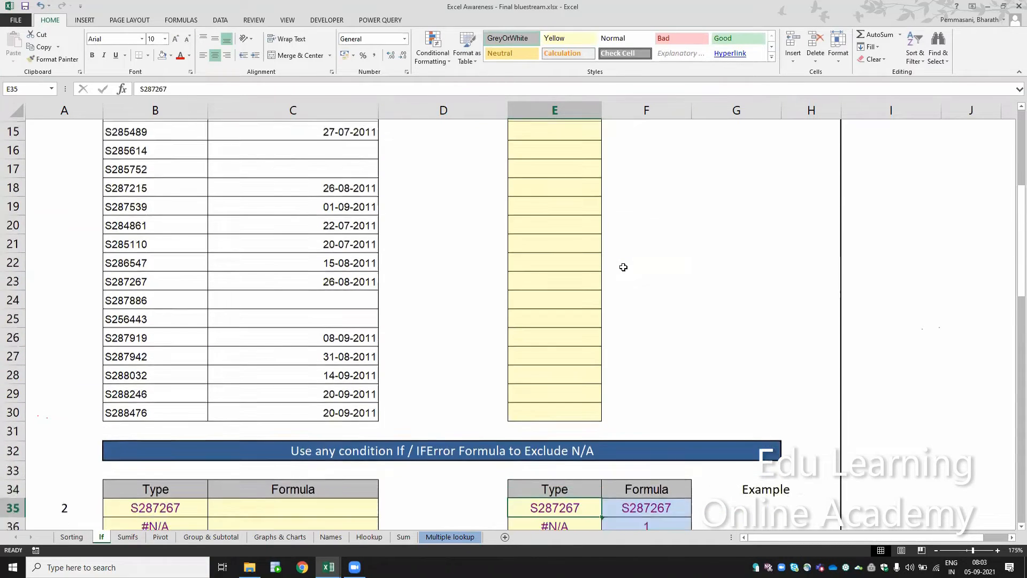
key(Down)
key(Down)
key(Down)
key(Down)
key(Down)
key(Down)
key(Down)
key(Down)
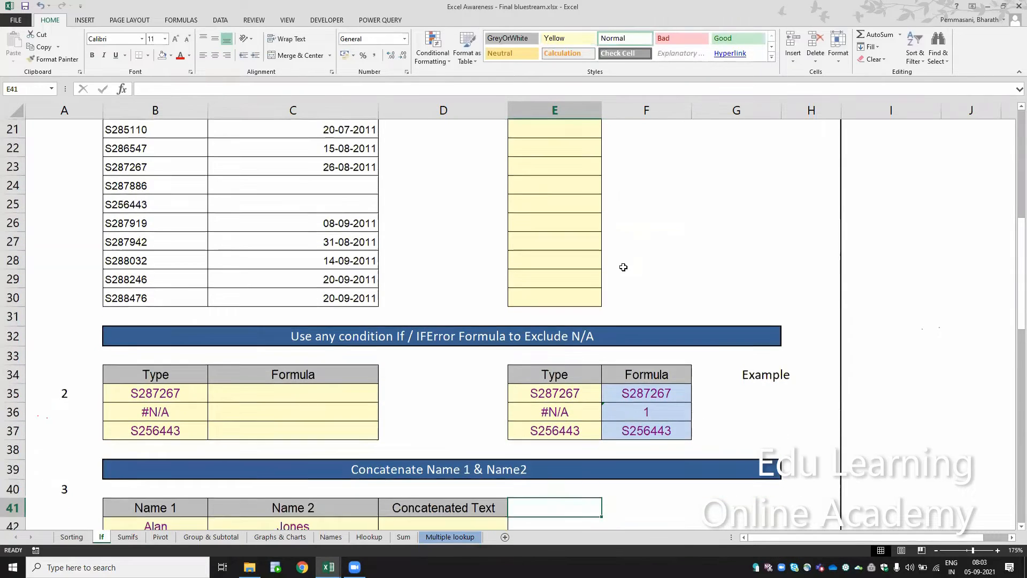
key(Down)
key(Down)
key(Down)
key(Left)
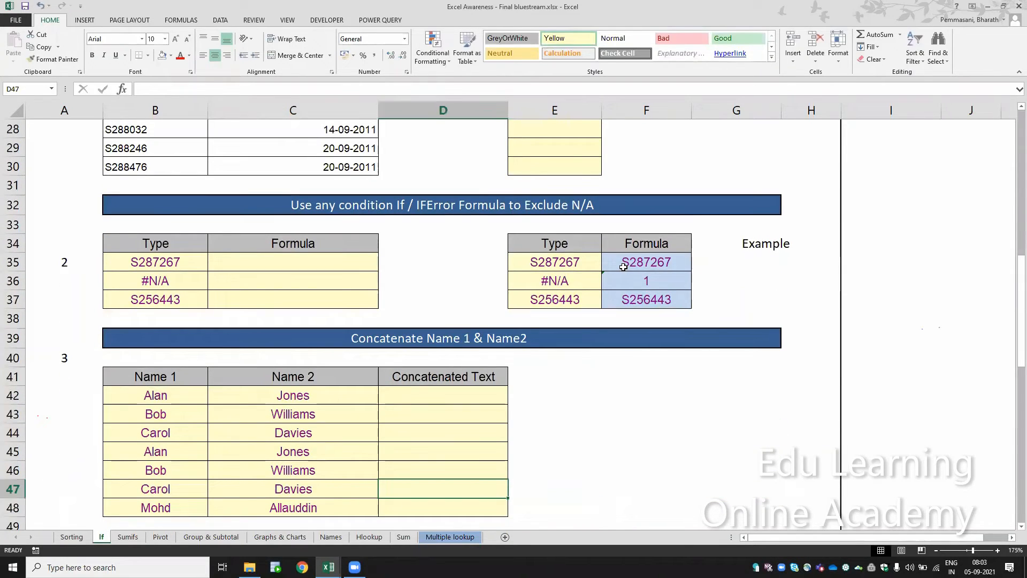
key(Up)
key(Up)
key(Up)
key(Up)
key(Up)
key(Up)
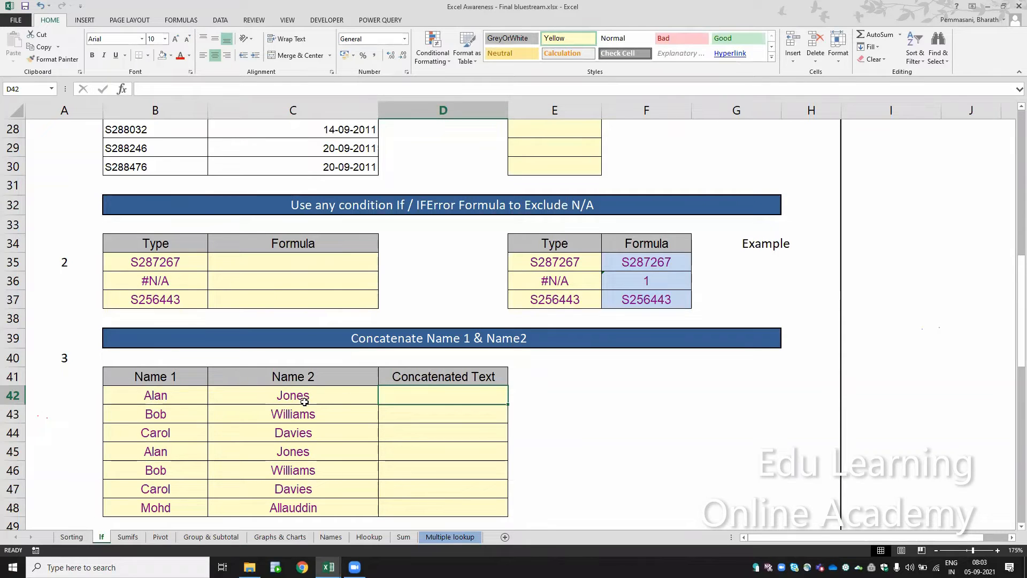
- Concatenate Name 1 and Name 2 with a space between them in D42, using =B42&" "&C42
text(=)
key(Left)
key(Left)
key(Left)
key(Right)
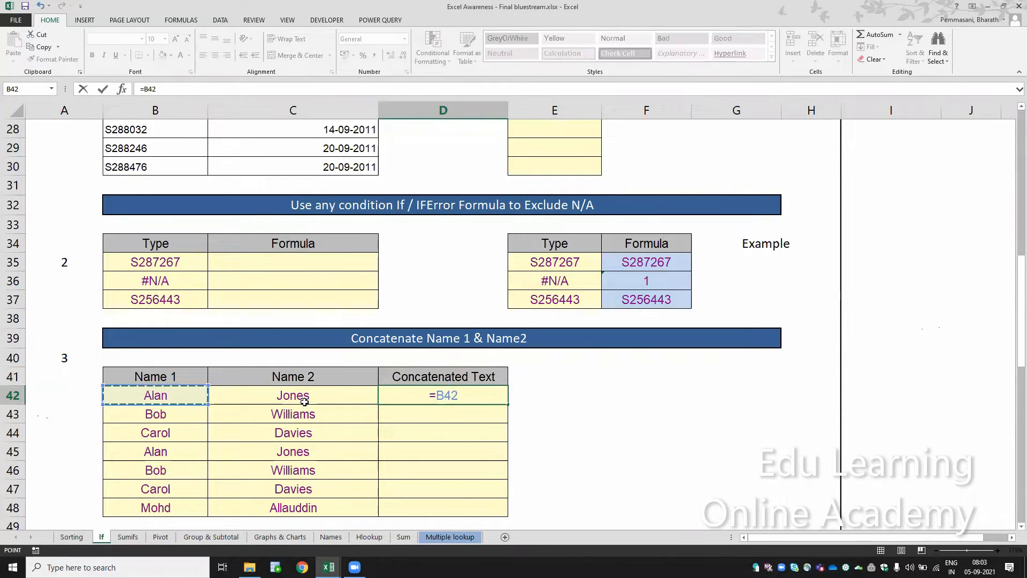
text(&" ")
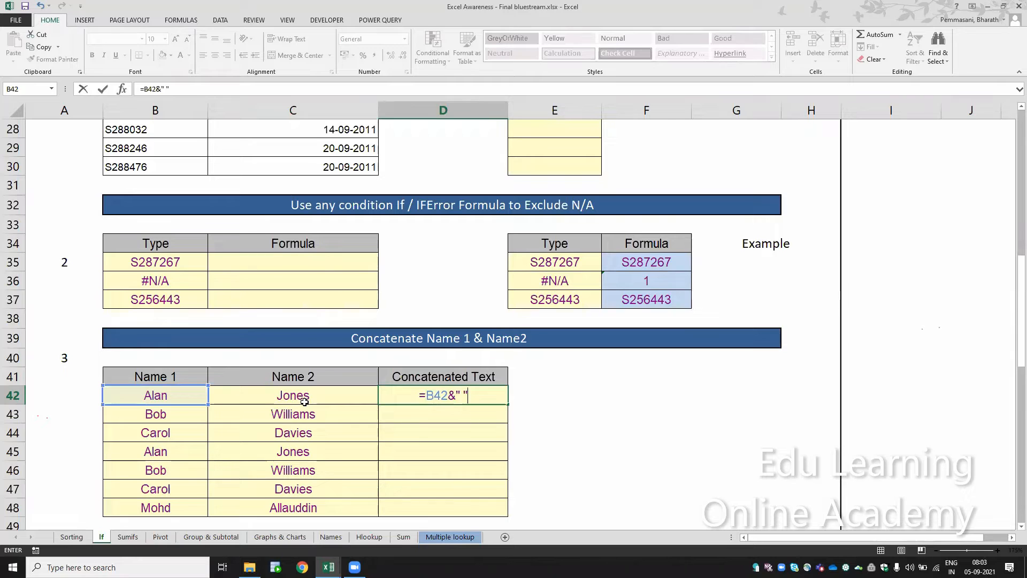
text(&)
key(Left)
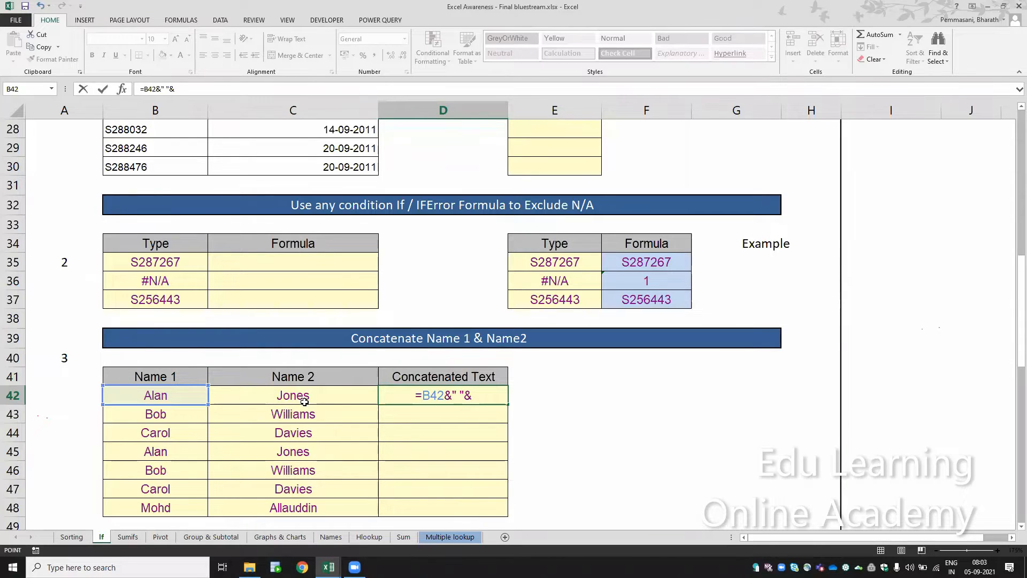
key(Return)
key(Up)
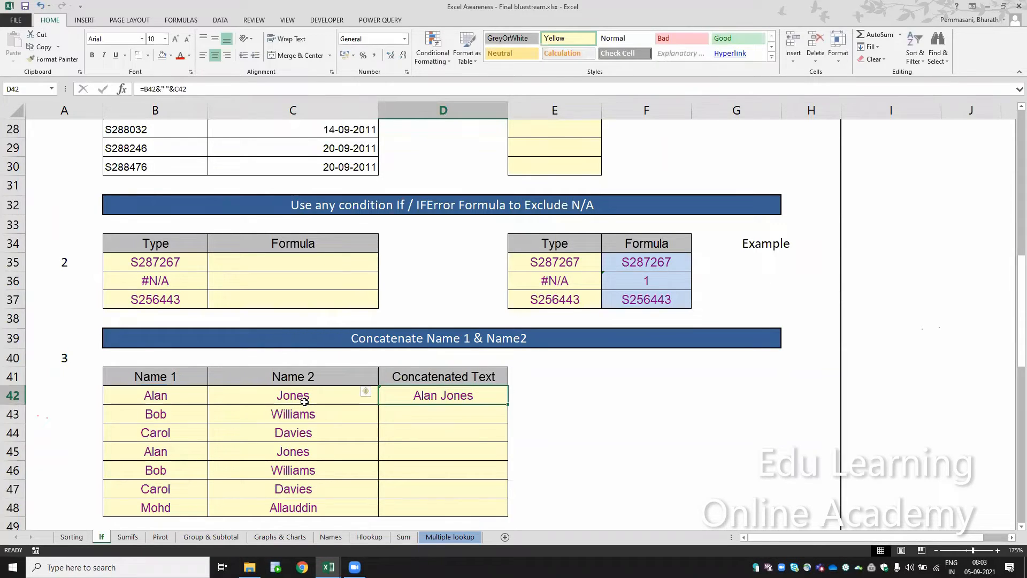
- Examine task 4's Count IF instruction, its Item, Date and Cost table, and the questions below it
key(Down)
key(Down)
key(Down)
key(Down)
key(Down)
key(Down)
key(Down)
key(Down)
key(Down)
key(Down)
key(Down)
key(Down)
key(Down)
key(Down)
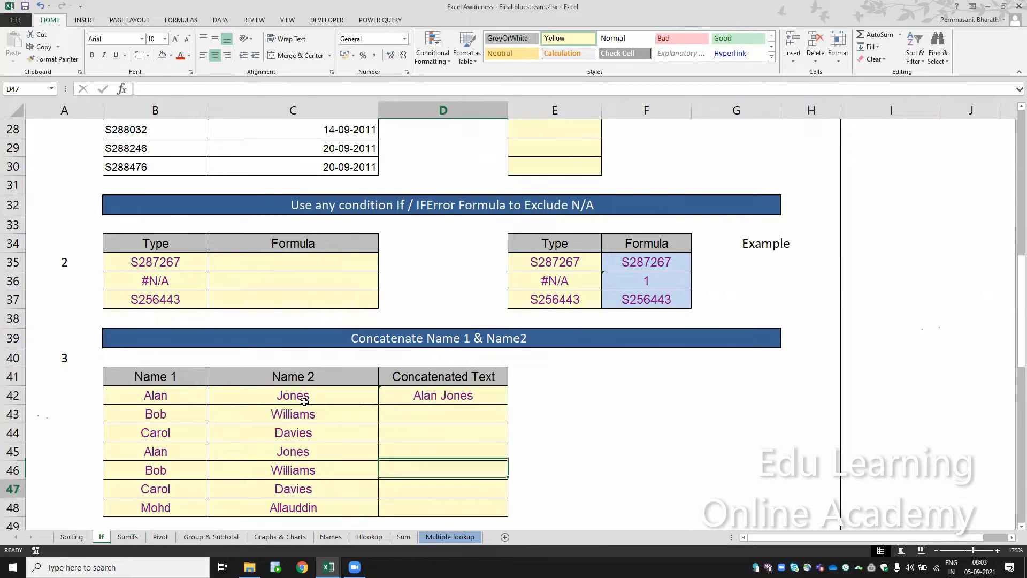
key(Down)
key(Down)
key(Down)
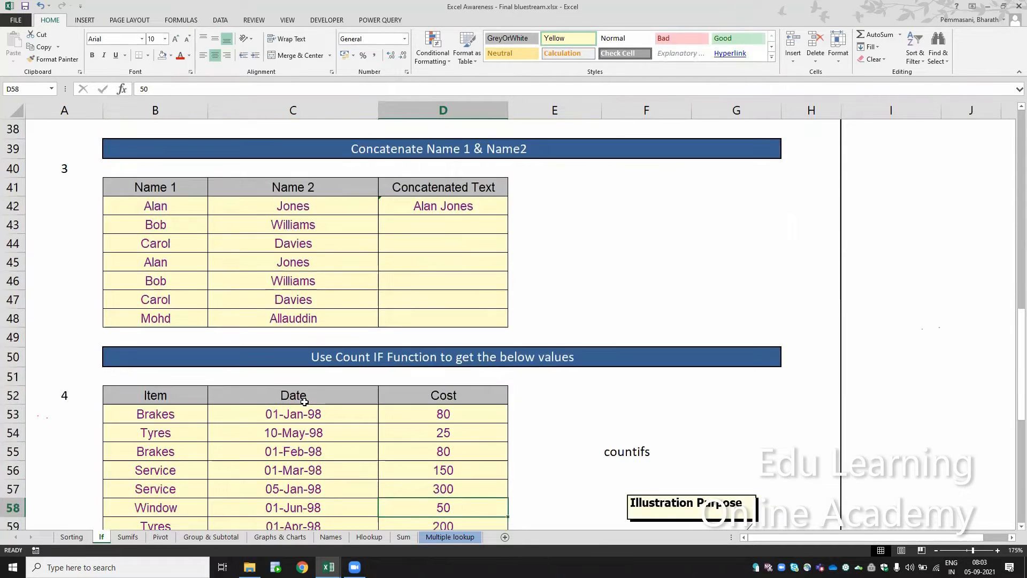
key(Down)
key(Down)
key(Down)
key(Down)
key(Down)
key(Down)
key(Down)
key(Down)
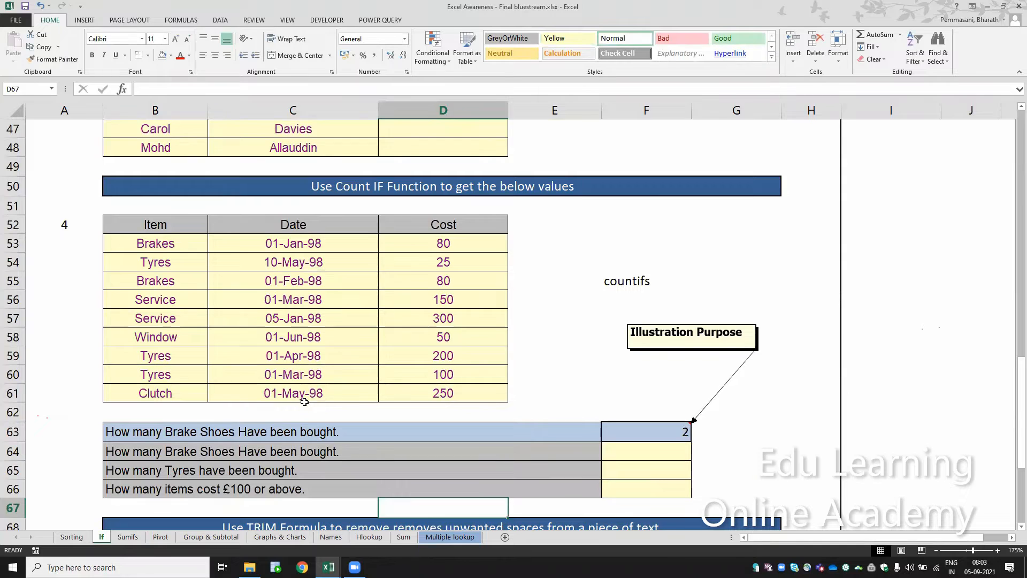
- Compare the brake shoes question in row 64 with the Brakes entries in B55 and B53
key(Right)
key(Right)
key(Up)
key(Up)
key(Up)
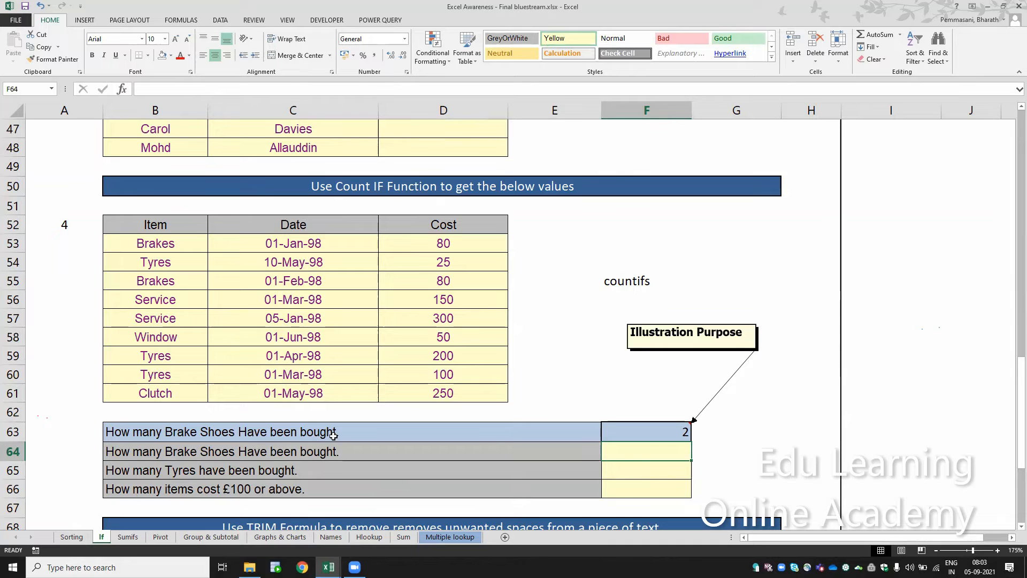
click(167, 279)
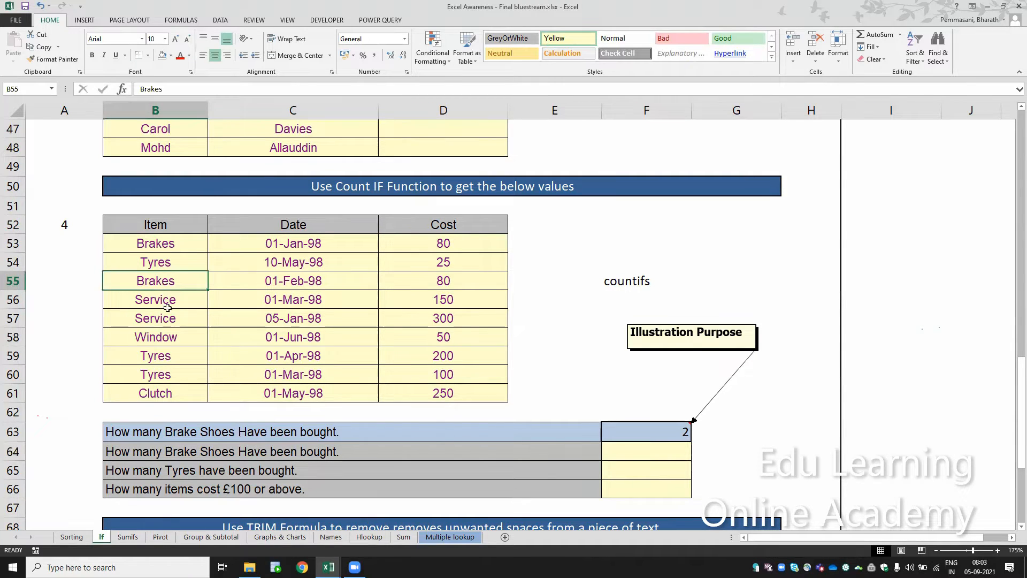
click(169, 243)
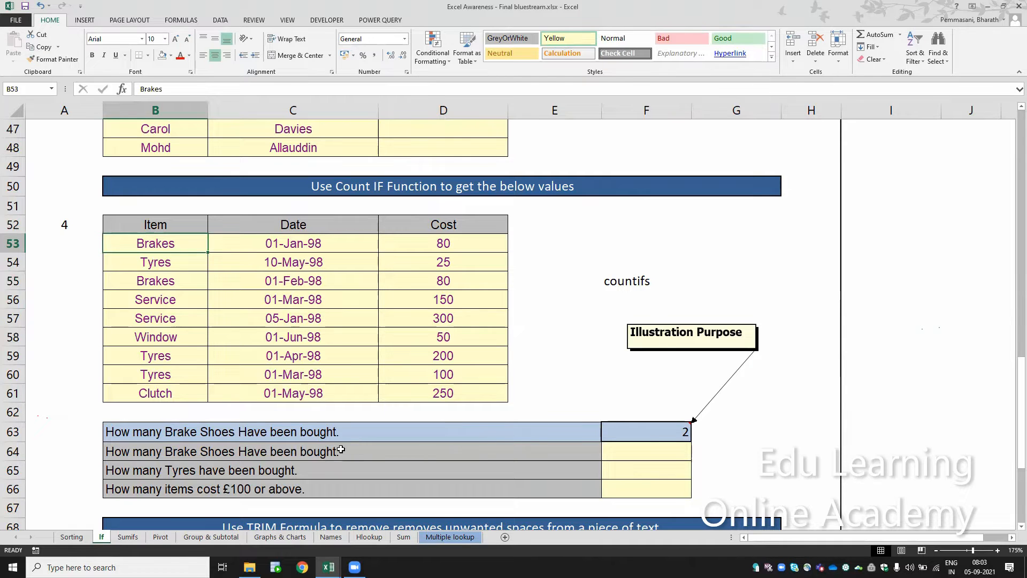
- Count the brake shoes bought in F64 with =COUNTIFS(B53:B61,"Brakes")
click(645, 450)
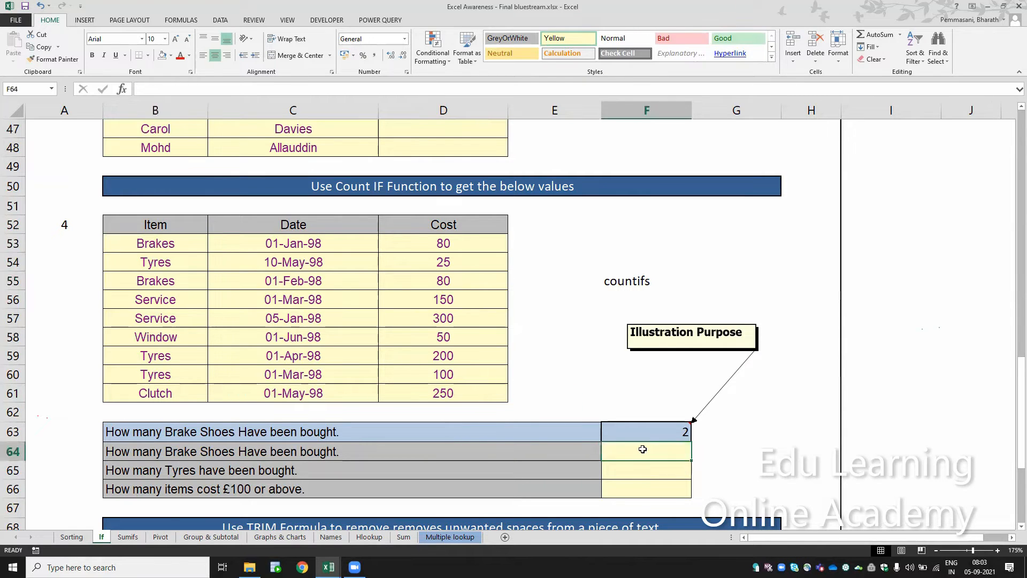
text(=countifs)
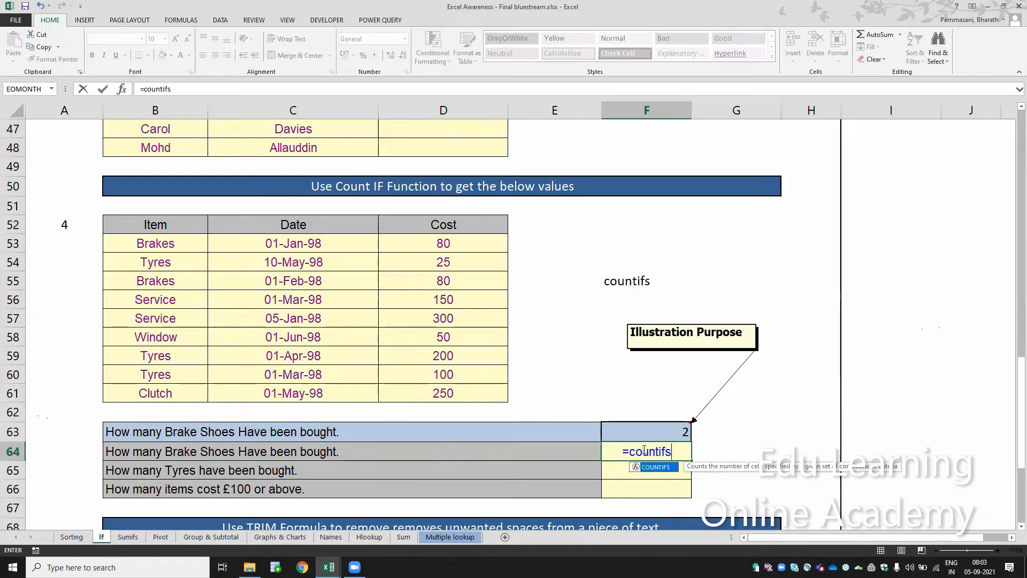
key(Tab)
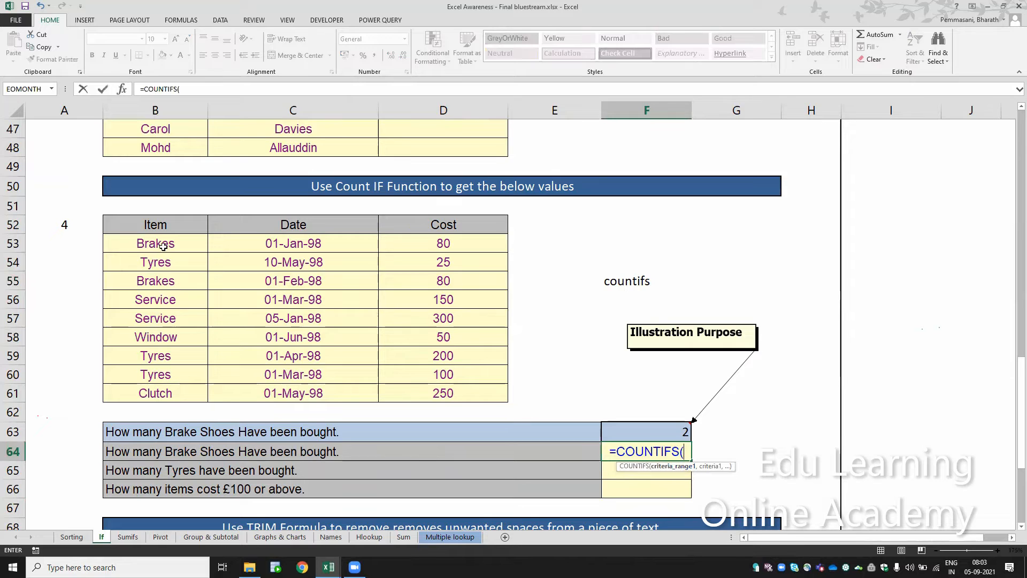
drag(160, 243, 177, 387)
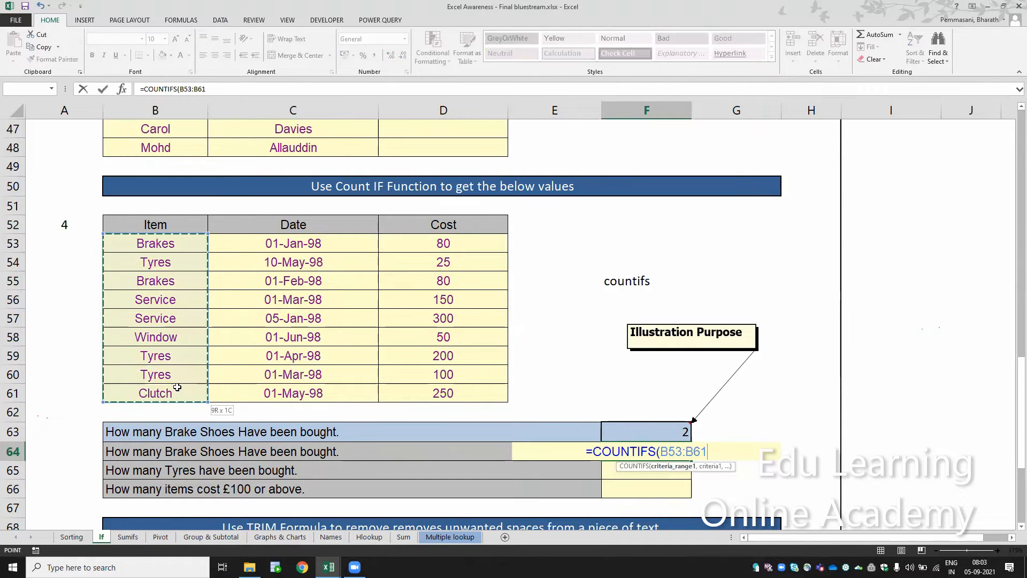
text(,)
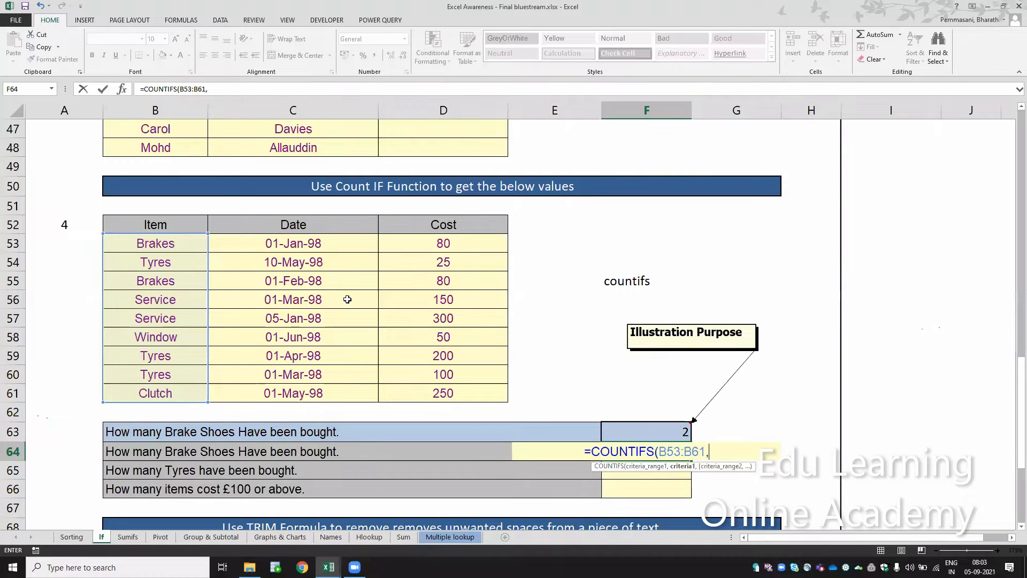
text("Brakes)
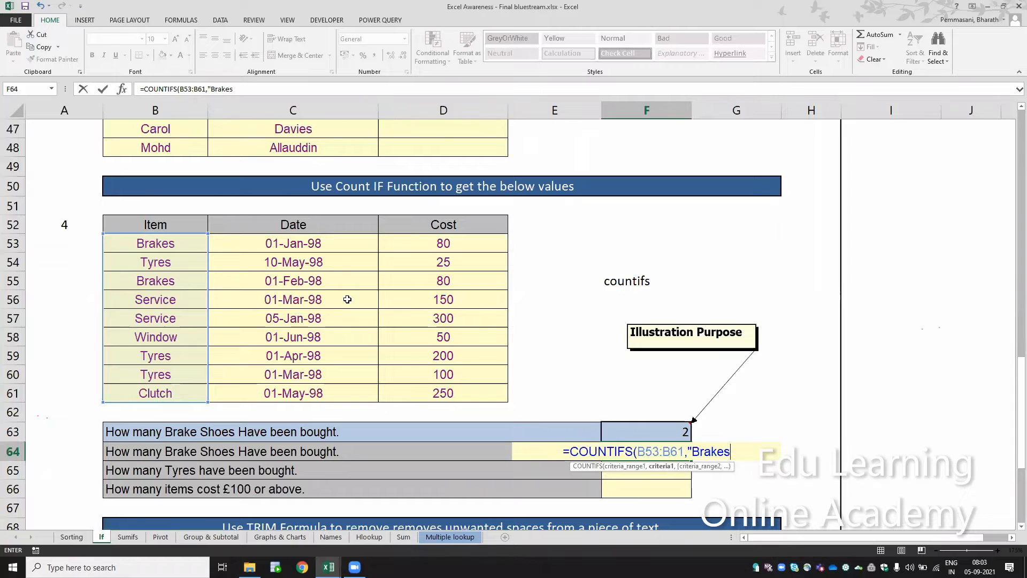
text("))
key(Return)
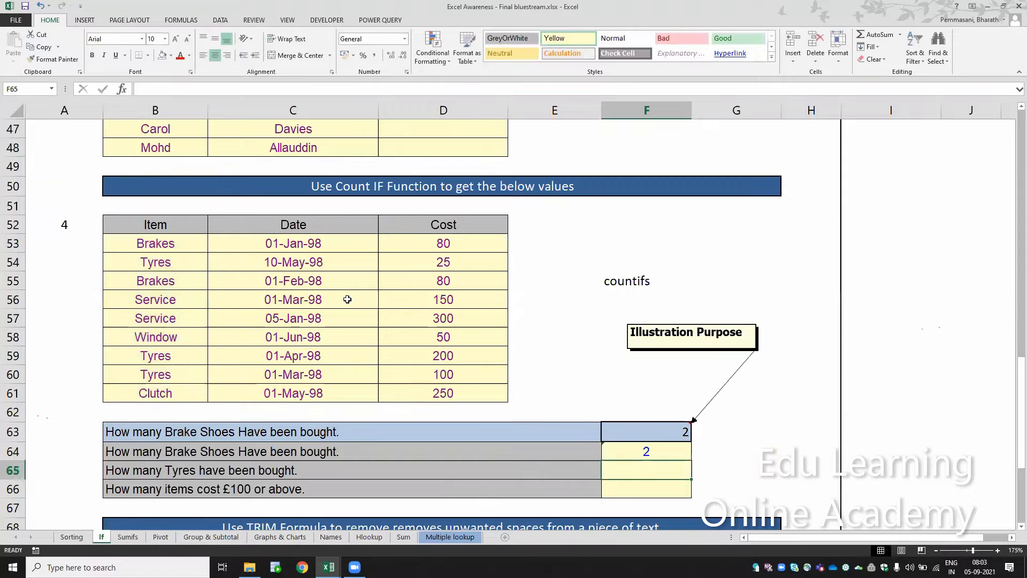
- Review the COUNTIFS formula in F64, and clear that answer cell
key(Up)
key(F2)
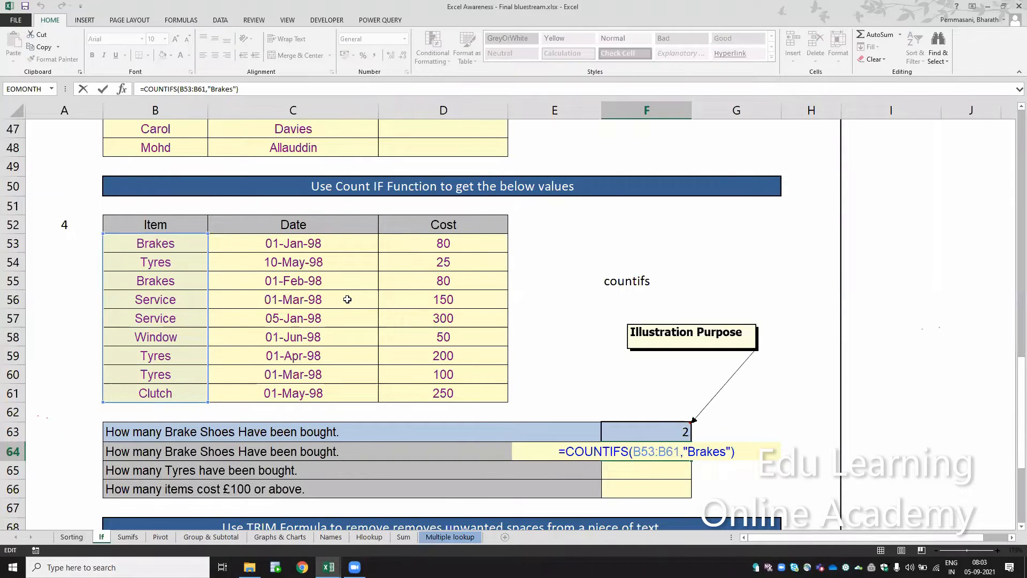
key(Return)
key(Up)
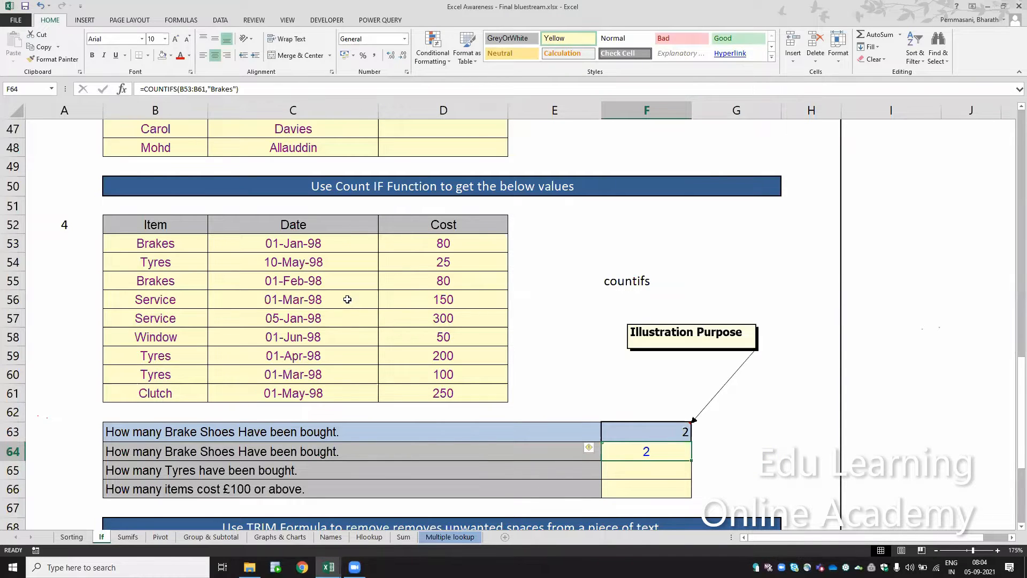
key(Delete)
- Look over task 5's TRIM instruction and the original texts in B71:B74
key(Down)
key(Down)
key(Down)
key(Down)
key(Down)
key(Down)
key(Down)
key(Down)
key(Down)
key(Down)
key(Down)
key(Down)
key(Down)
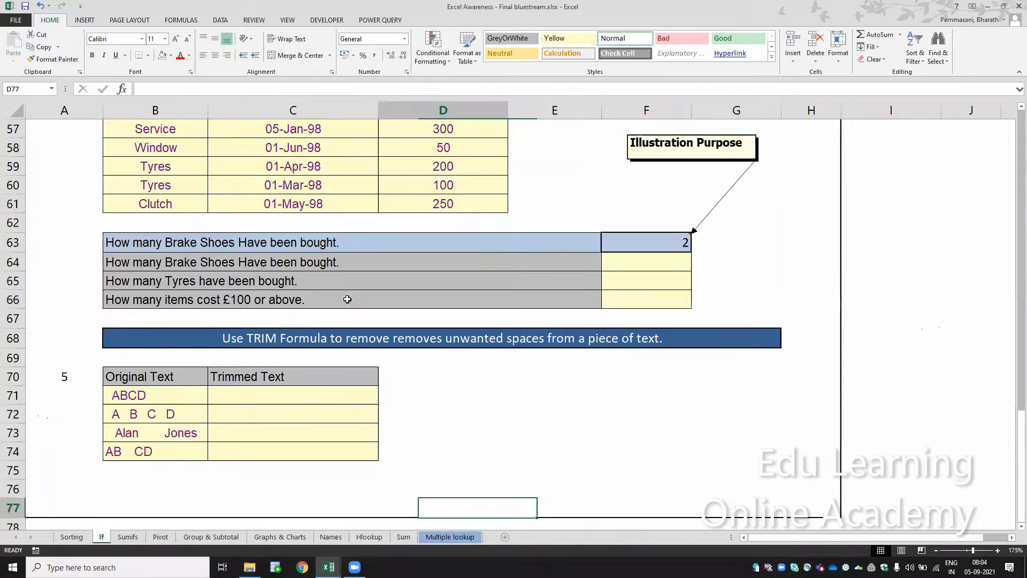
key(Left)
key(ctrl+Up)
key(Down)
key(Left)
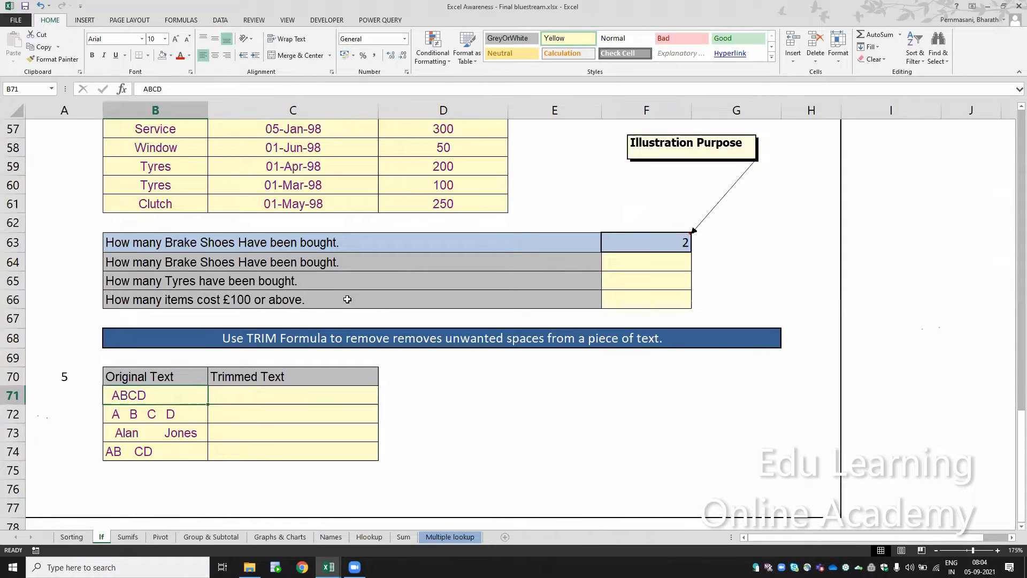
key(Down)
key(Down)
key(Down)
key(Up)
key(Up)
key(Up)
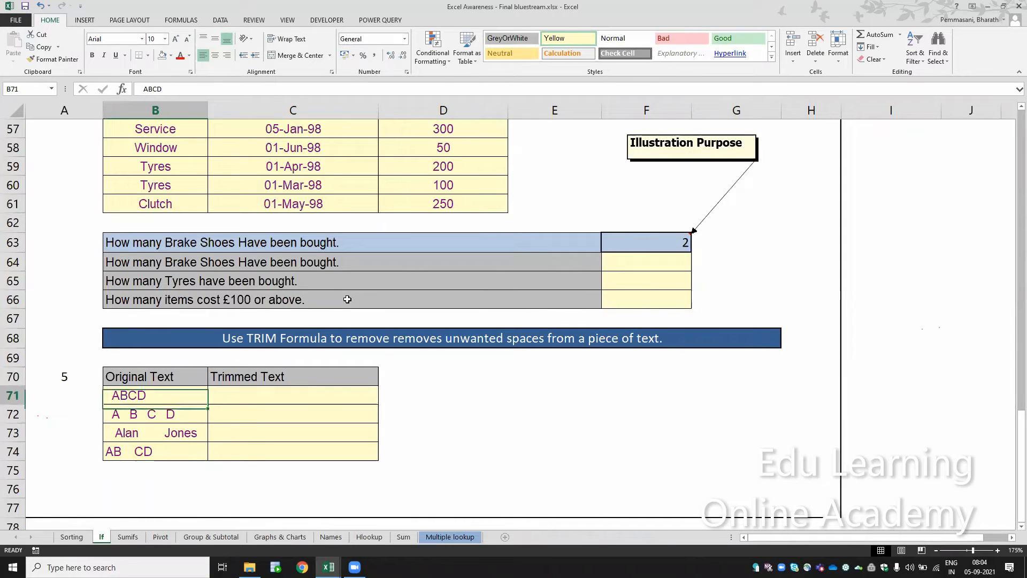
- Trim the original texts by entering =TRIM(B71) in C71 and filling it down through C74
key(Right)
key(Left)
key(Right)
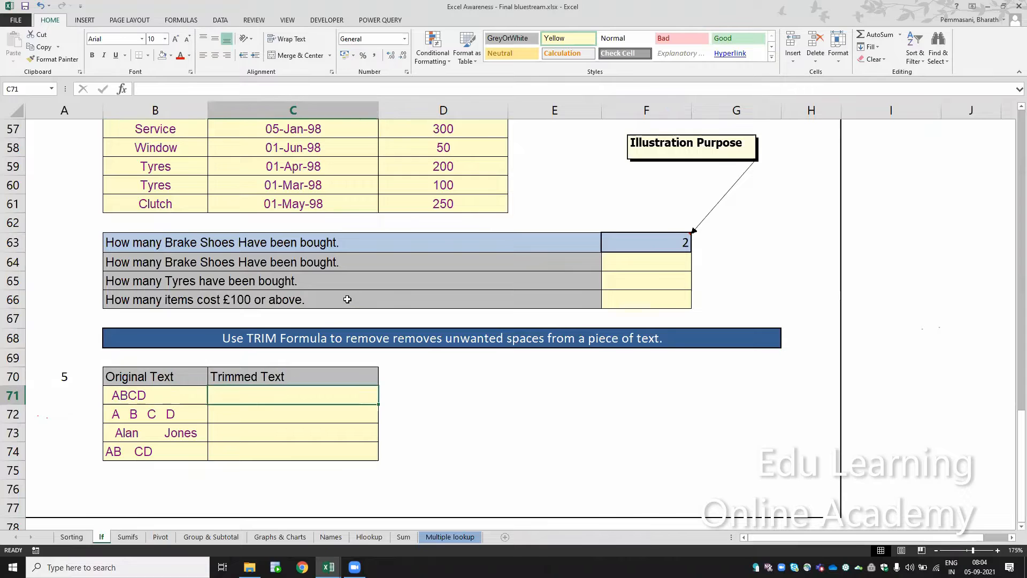
text(=tri)
key(Tab)
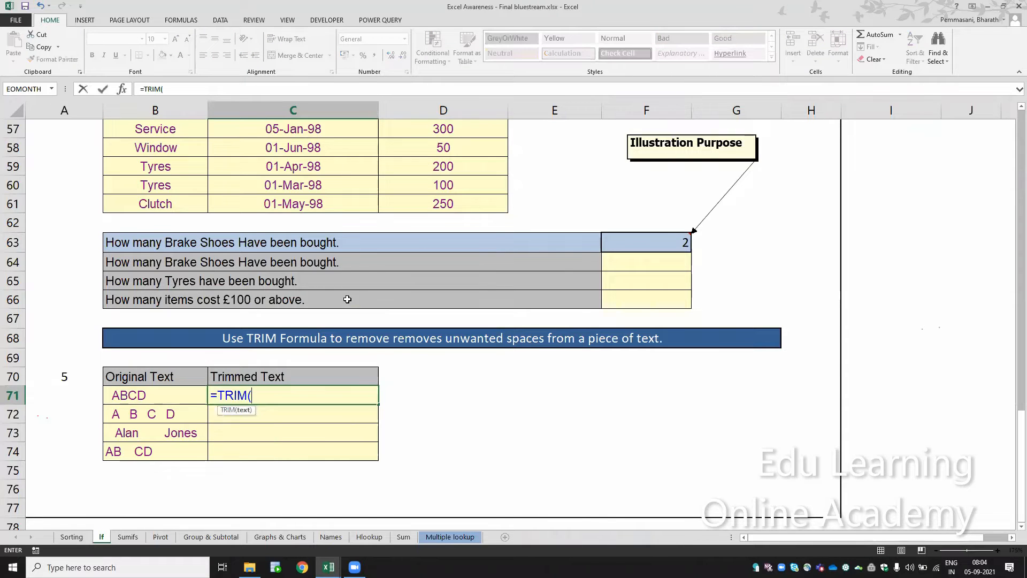
key(Left)
key(ctrl+Return)
key(shift+Down)
key(shift+Down)
key(shift+Down)
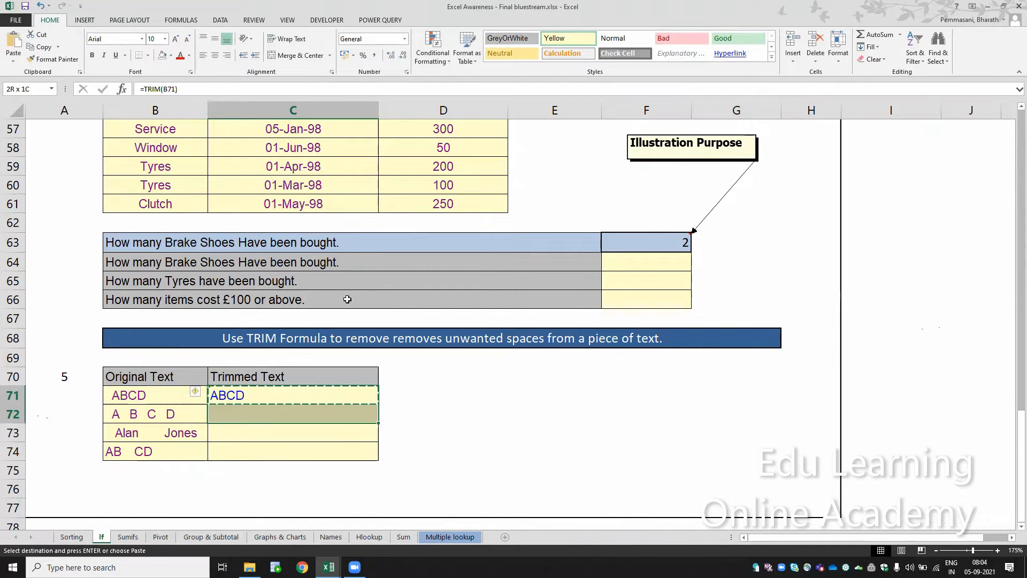
key(ctrl+d)
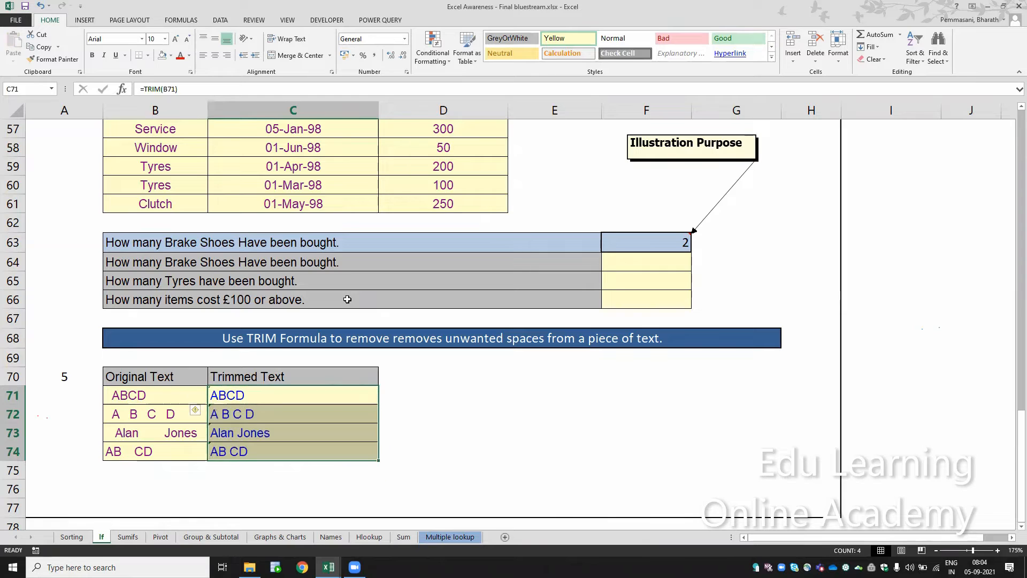
- Go through the trimmed texts in C71:C74 and clear them all
key(Down)
key(Down)
key(Down)
key(Up)
key(Up)
key(Up)
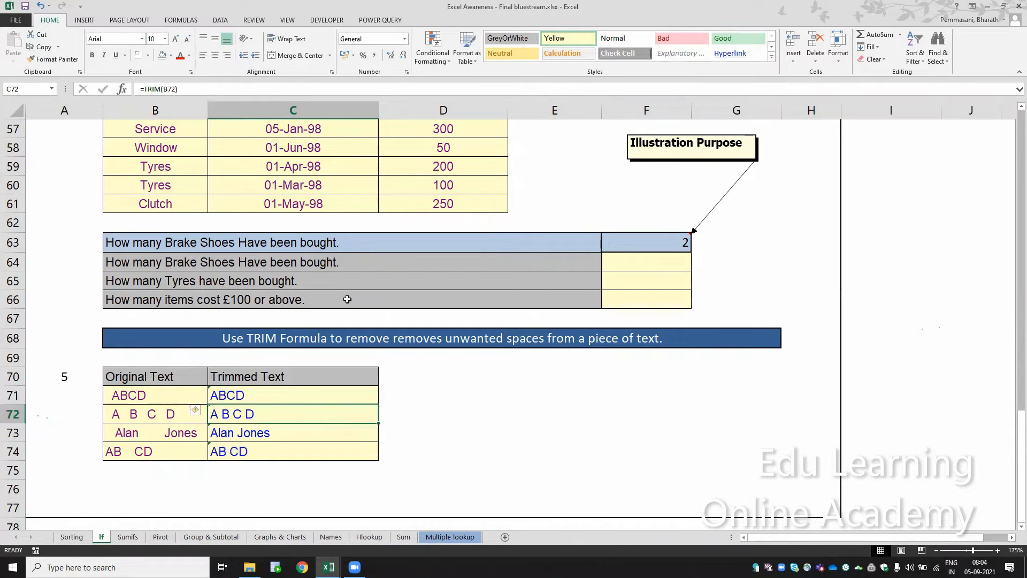
key(shift+Down)
key(shift+Down)
key(shift+Down)
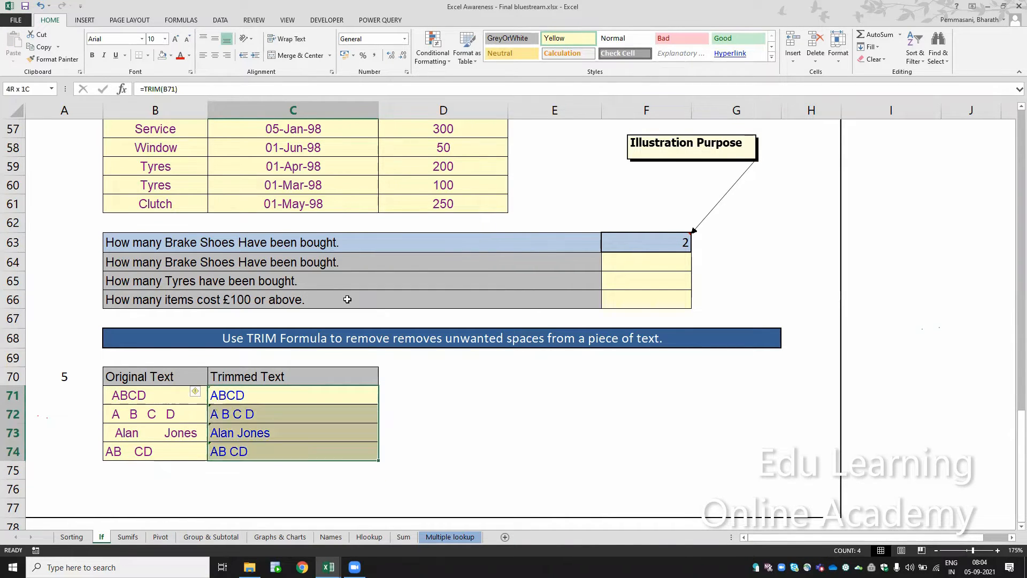
key(Delete)
- Go to the Sumifs sheet and examine question 1 with its empty table of dogs by category
key(ctrl+Page_Down)
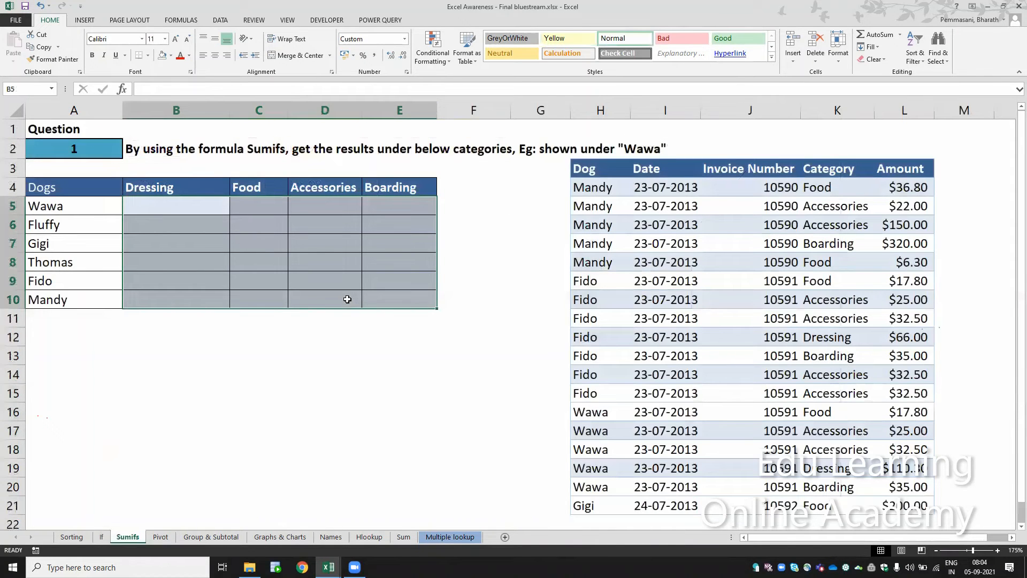
click(176, 206)
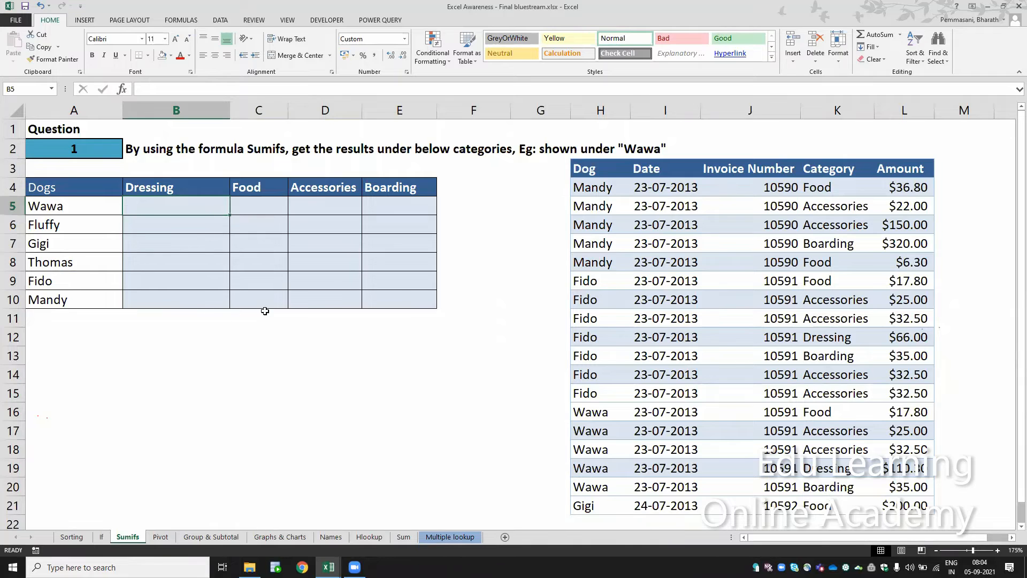
- Delete the existing pivot table in G5:H9 on the Pivot sheet
click(160, 537)
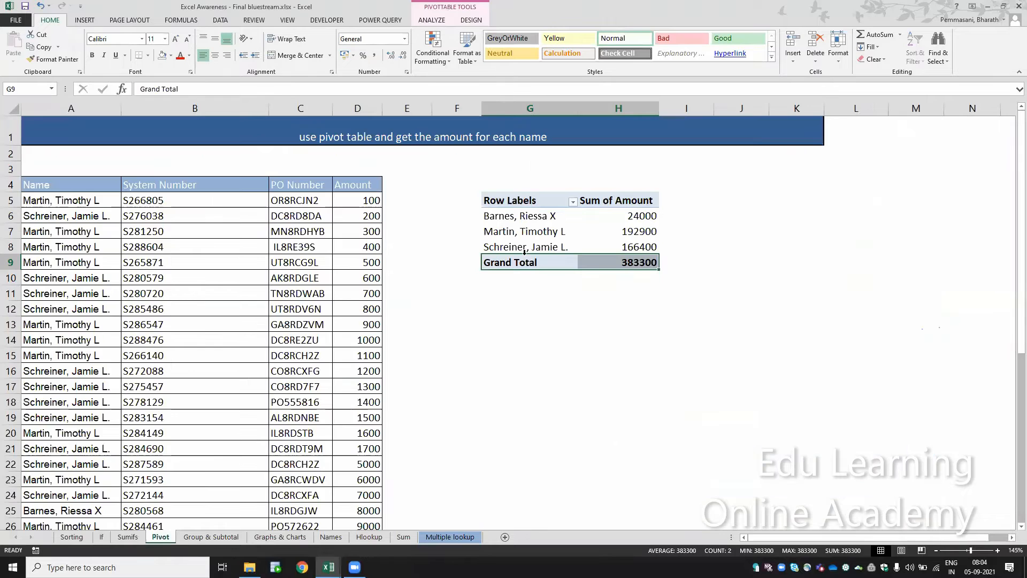
key(ctrl+a)
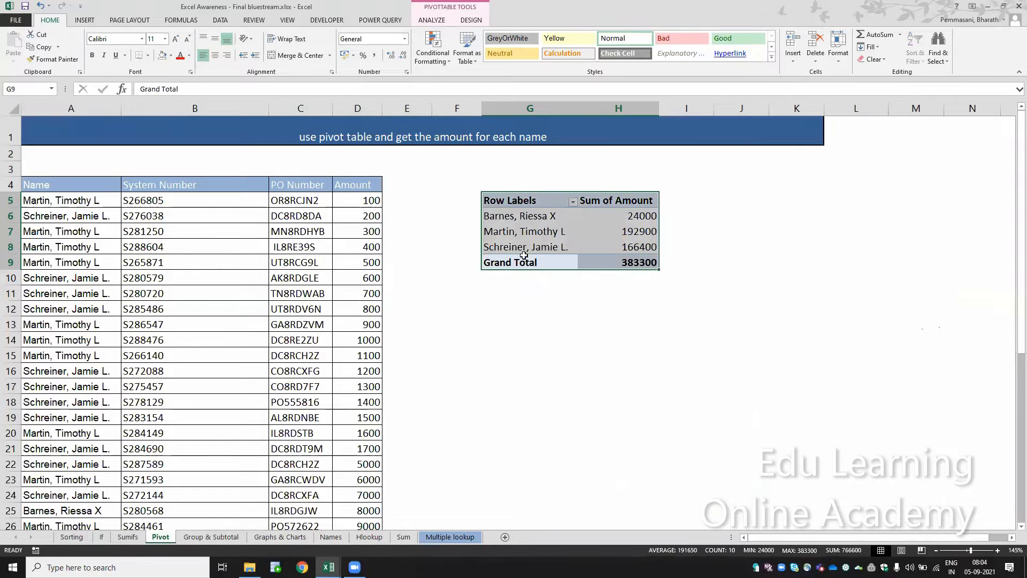
key(Delete)
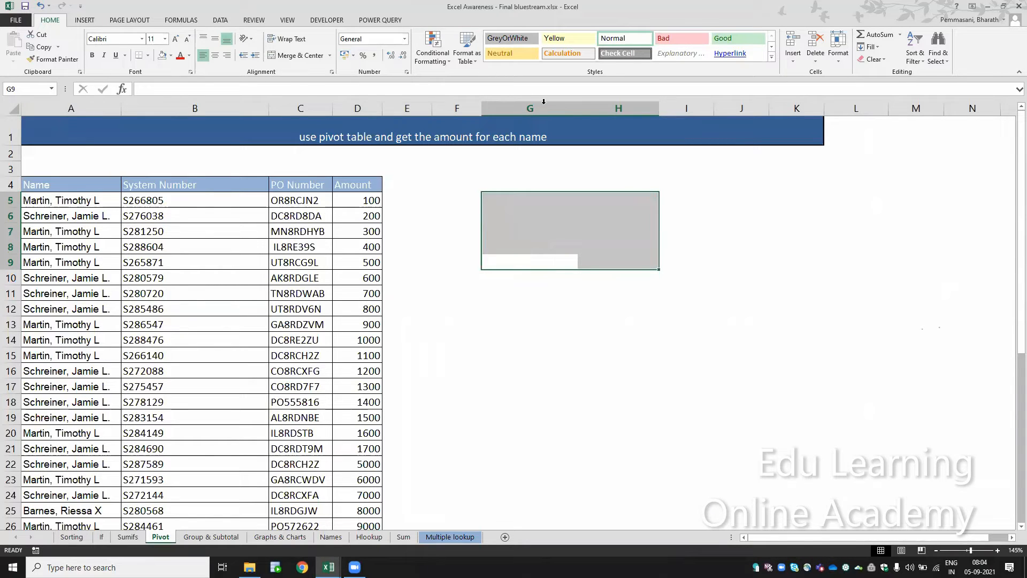
- Insert a pivot table from the data in A4:D44, placed at G6 on the existing worksheet
click(480, 136)
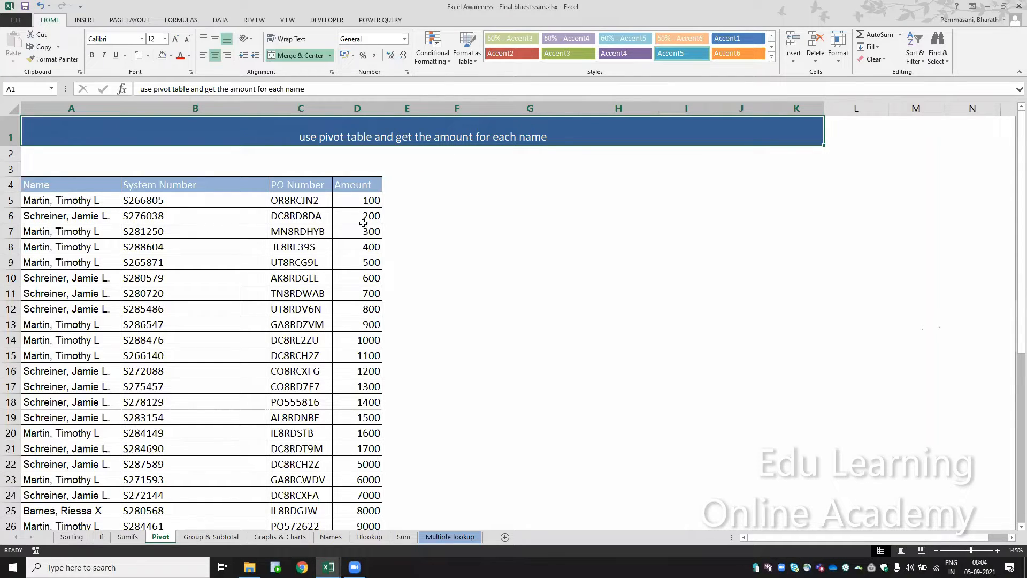
click(89, 184)
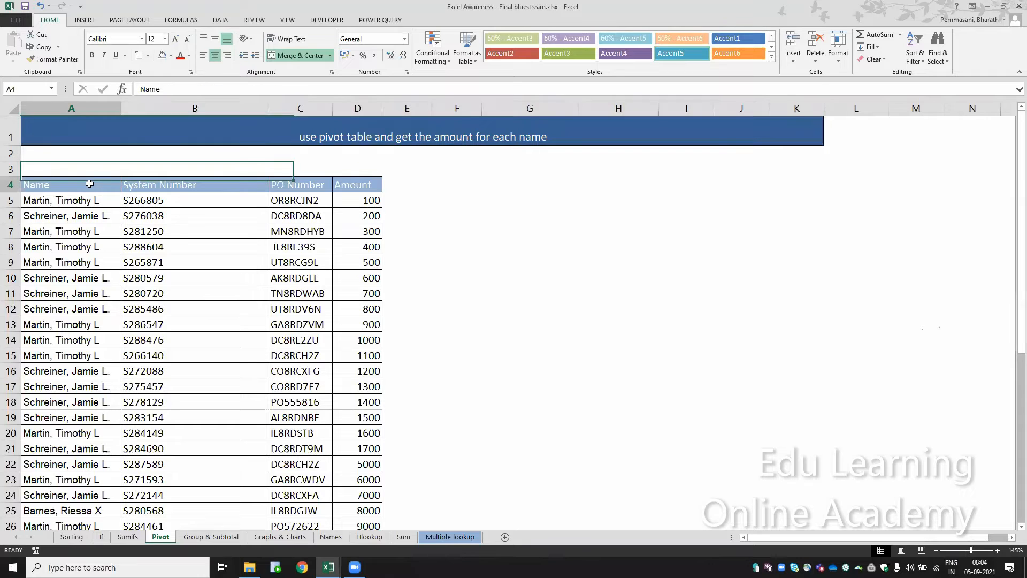
click(84, 21)
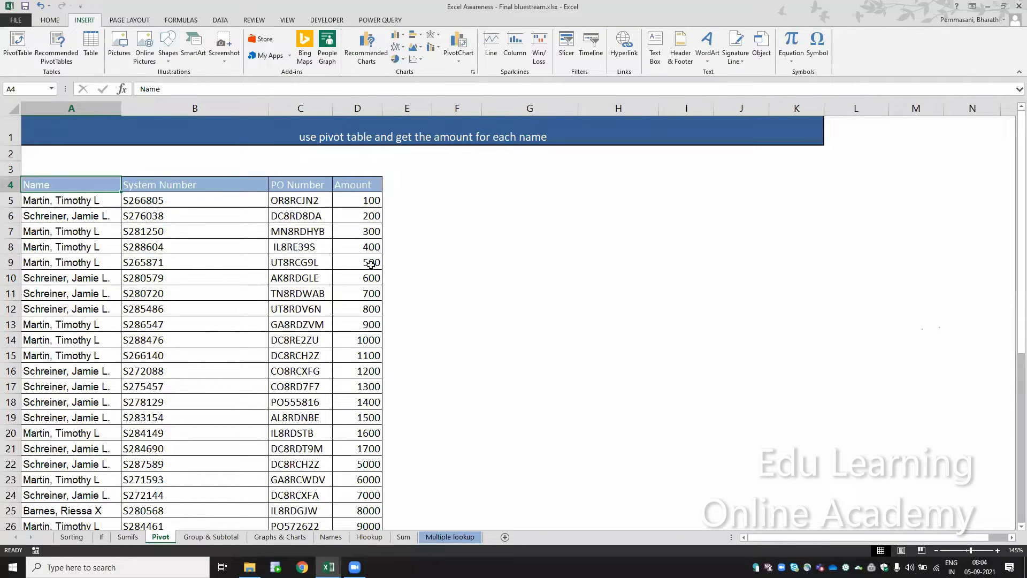
key(alt+n)
key(v)
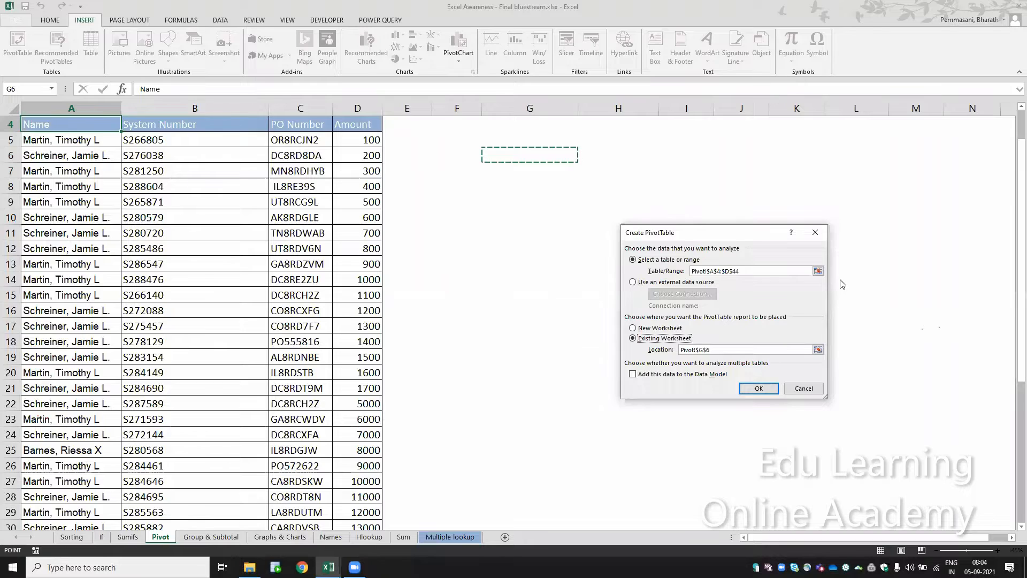
key(Return)
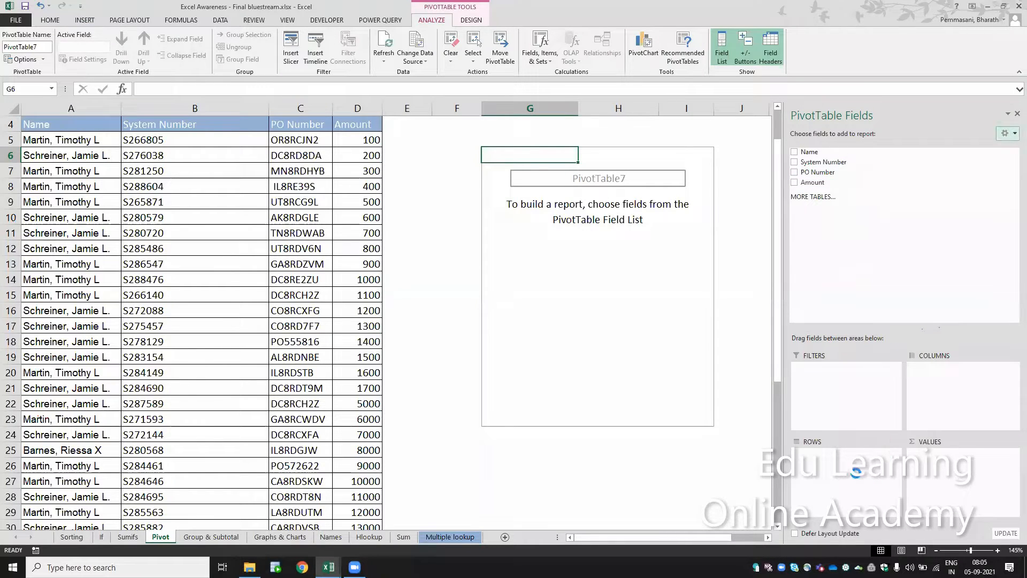
- Add Name as rows and Sum of Amount as values to the pivot table, and return to the sheet's heading
click(827, 183)
click(632, 369)
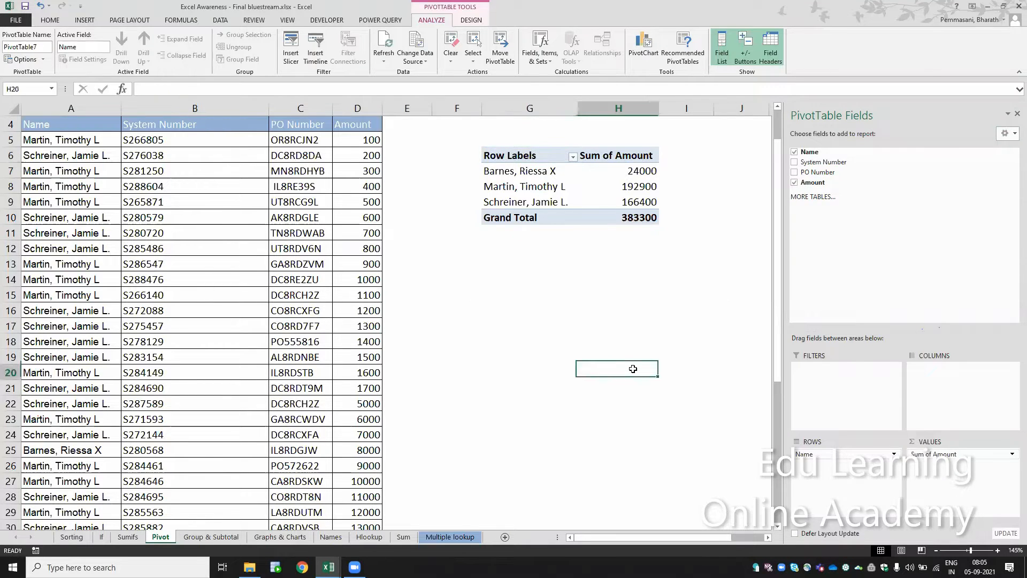
key(Up)
key(Up)
key(Up)
key(Up)
key(Up)
key(Up)
key(Up)
key(Up)
key(Up)
key(Up)
key(Up)
key(Up)
key(Up)
key(Up)
key(Up)
key(Up)
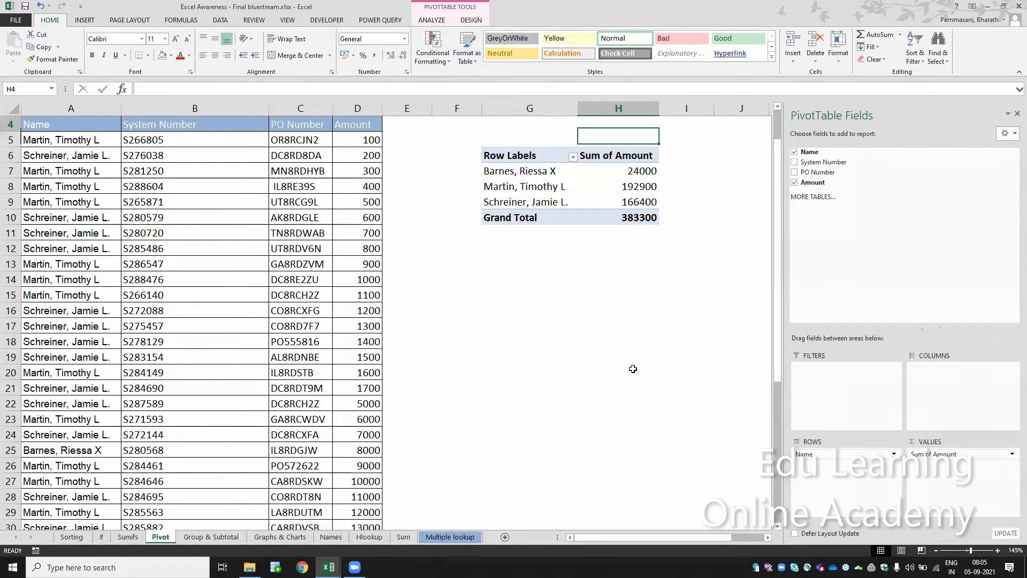
key(ctrl+Home)
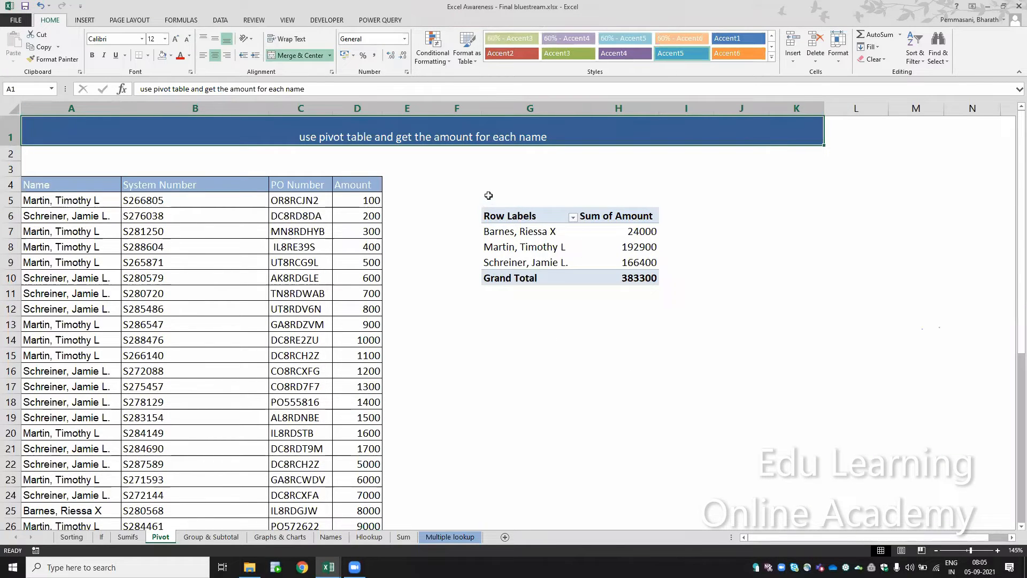
- Delete the new pivot table by clearing G5:I14
drag(489, 196, 705, 340)
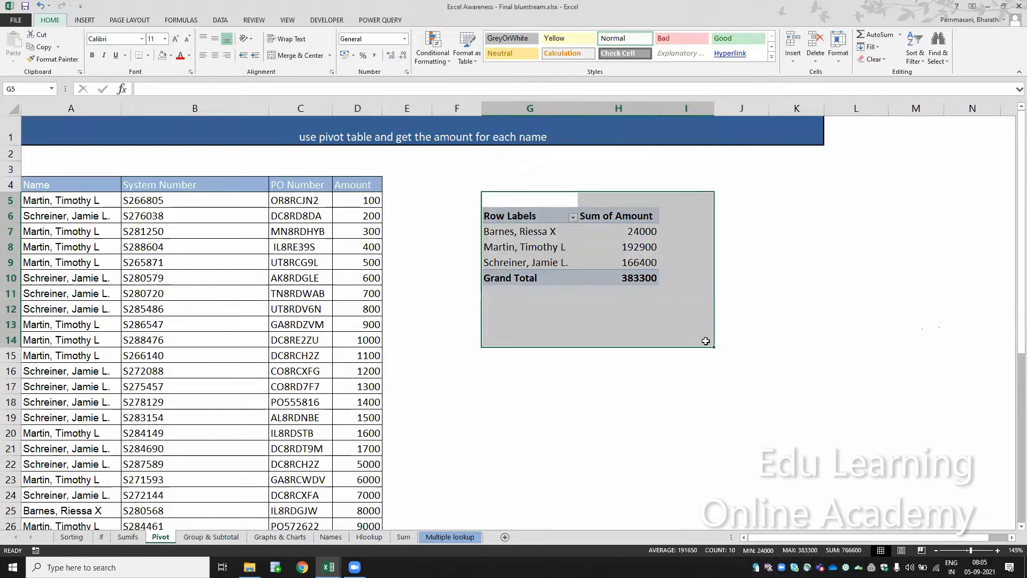
key(Delete)
key(Left)
key(Left)
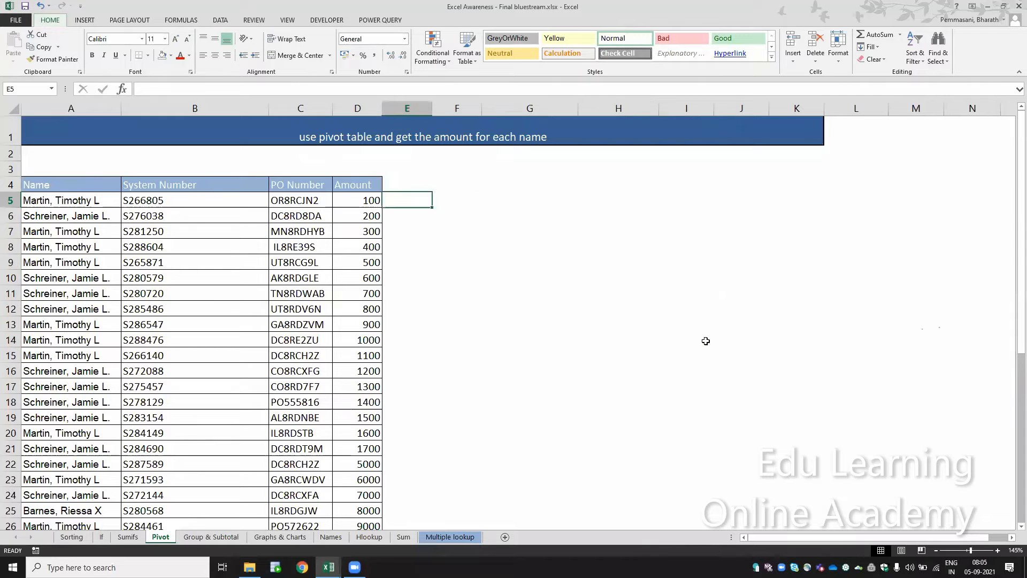
- Go to the Group & Subtotal sheet and examine its instruction and sales data
key(ctrl+Page_Down)
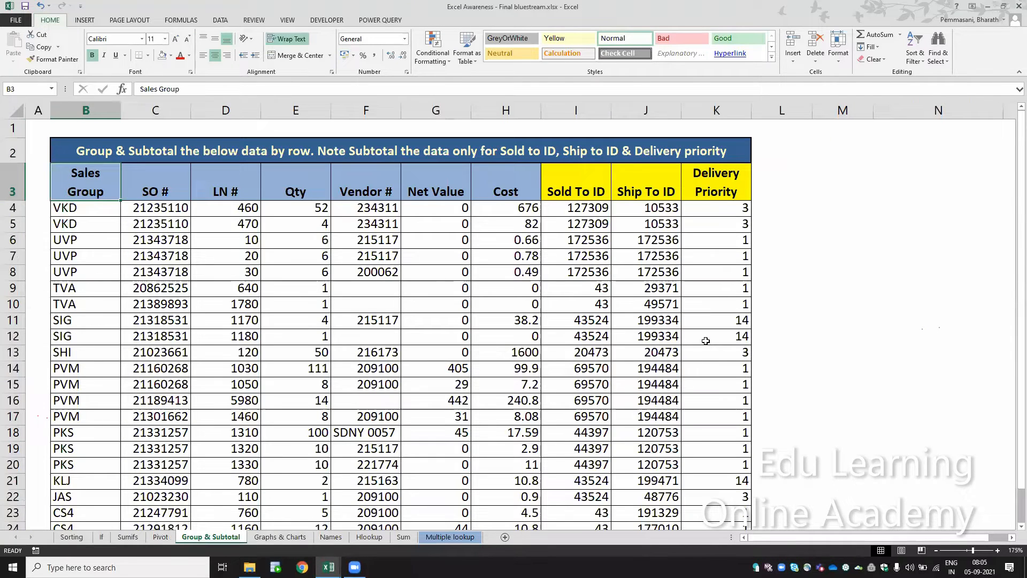
key(Left)
key(Right)
key(Down)
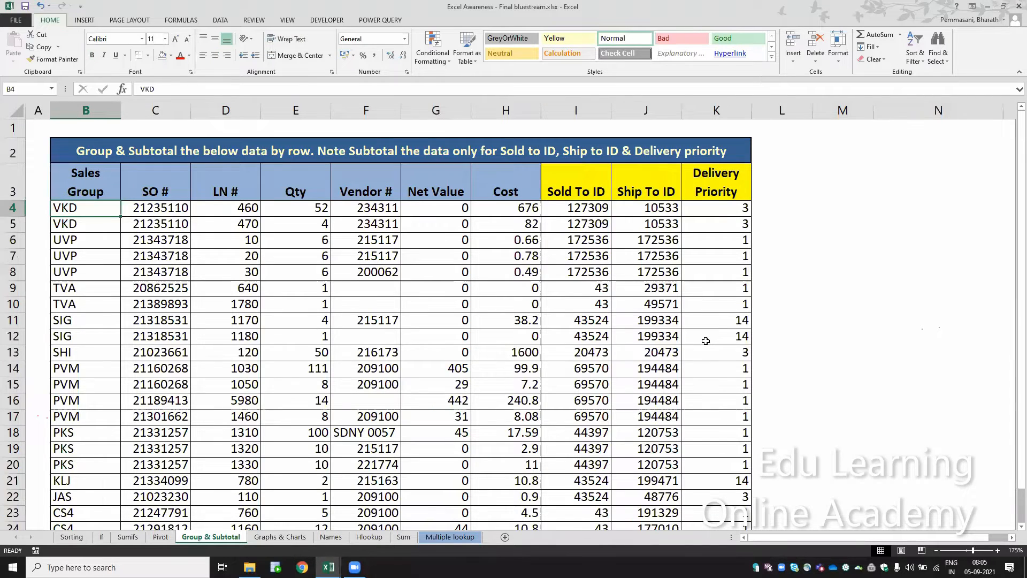
- Examine the Sales Group entries in rows 4 to 8 of the sales data
key(Down)
key(Down)
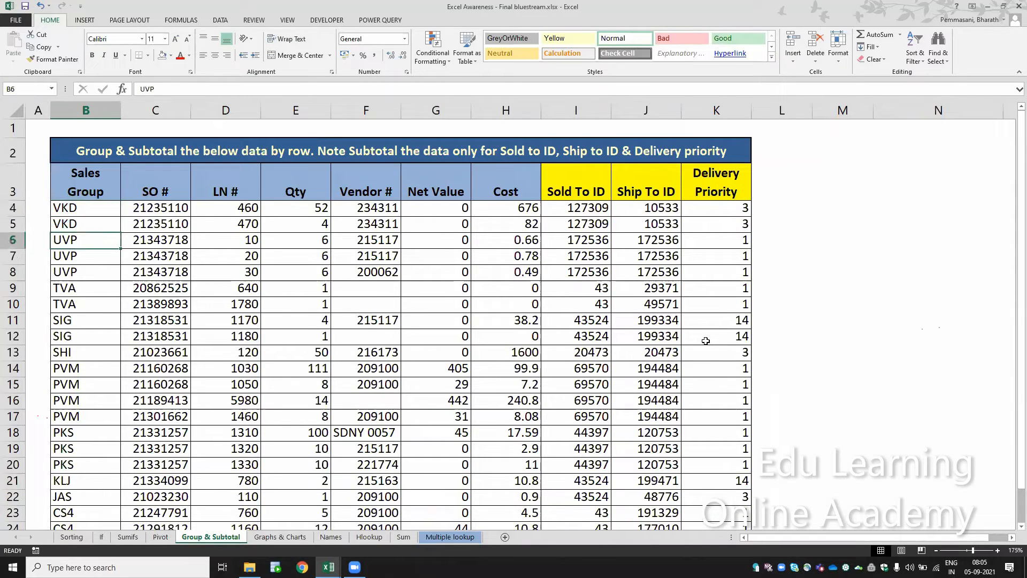
key(Down)
key(Down)
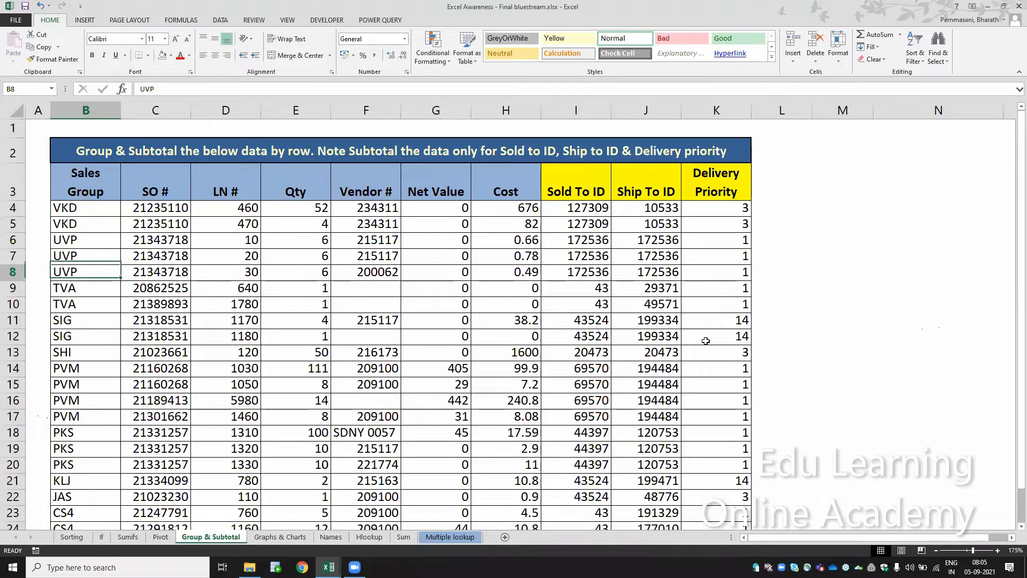
key(Up)
key(Up)
key(Up)
key(Up)
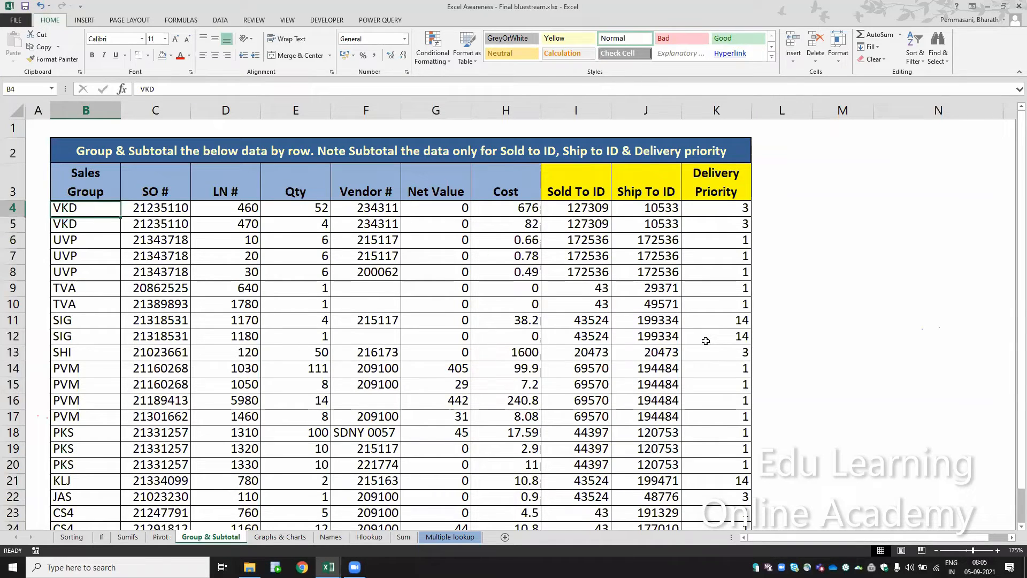
- Filter the header row, sort the sales data by Cost in ascending order, and remove the filter
key(ctrl+z)
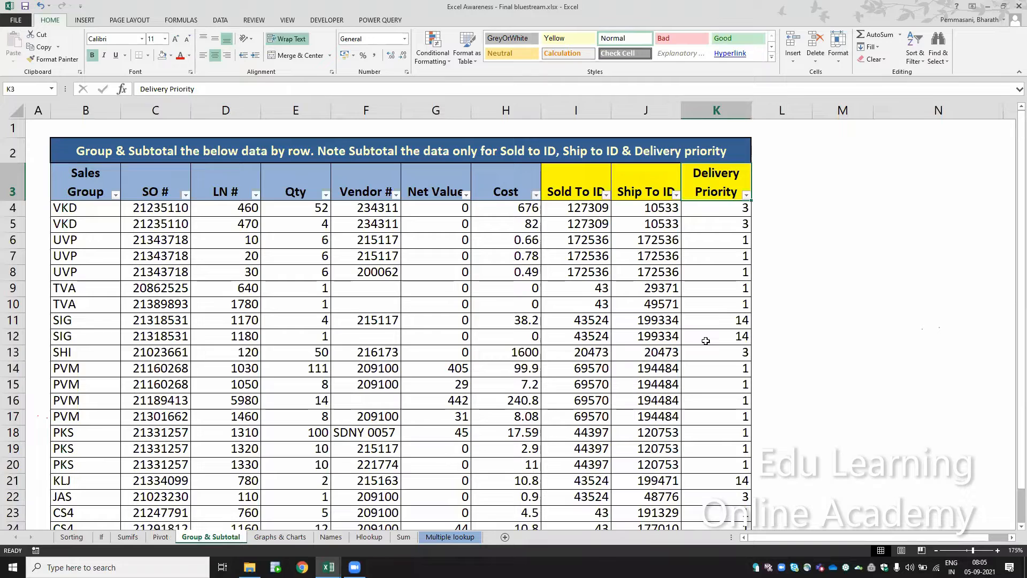
key(Left)
key(Left)
key(Left)
key(alt+a)
key(s)
key(a)
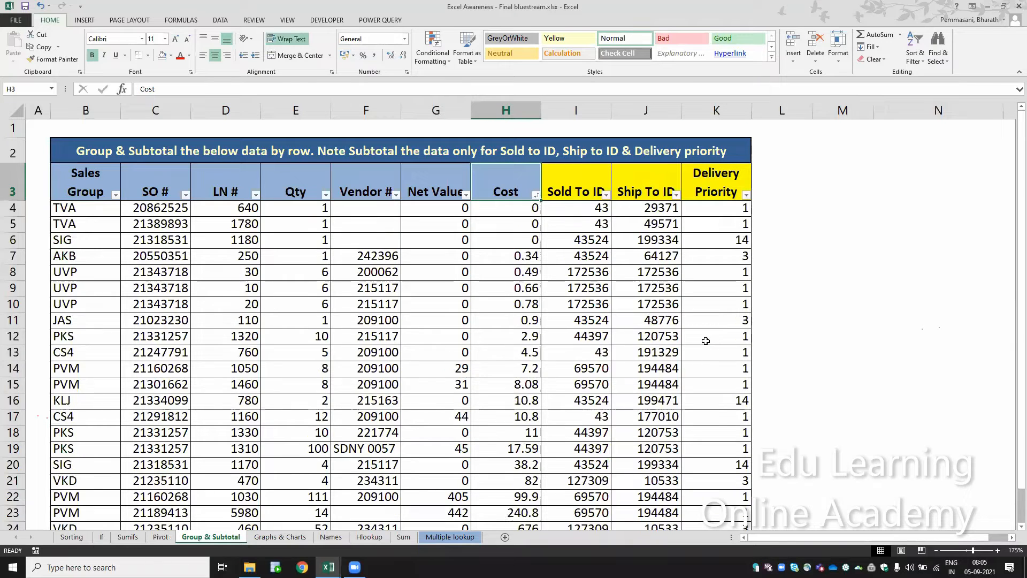
key(ctrl+shift+l)
key(ctrl+Home)
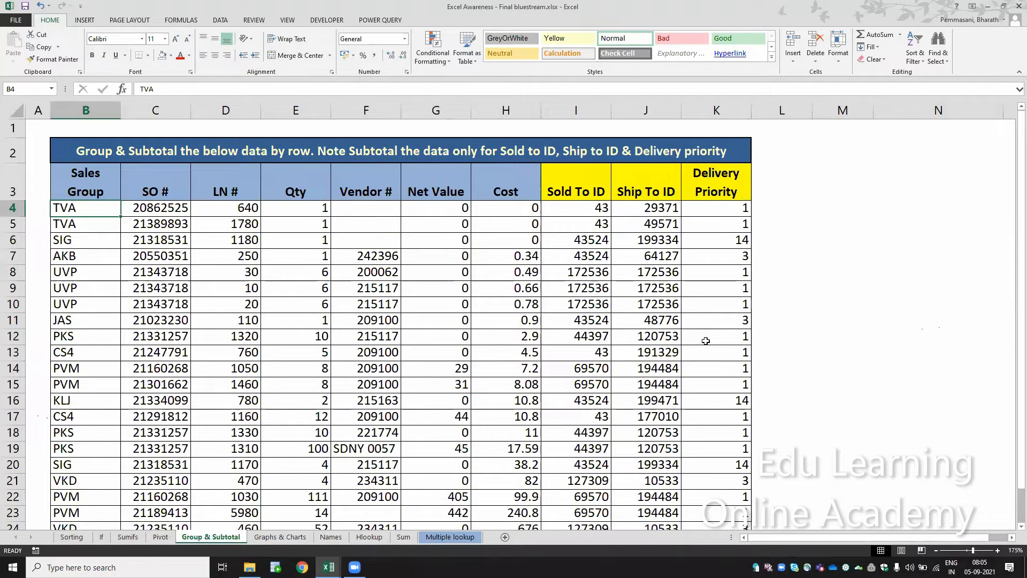
- Filter the header row again, sort the sales data by Vendor # in ascending order, and remove the filter
key(Right)
key(Right)
key(Right)
key(Up)
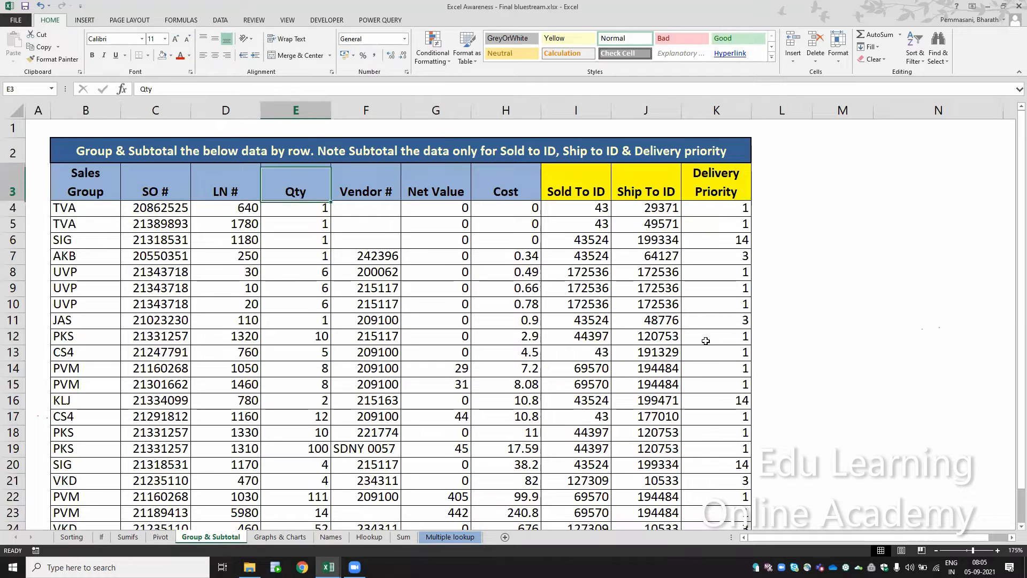
key(ctrl+shift+l)
key(Right)
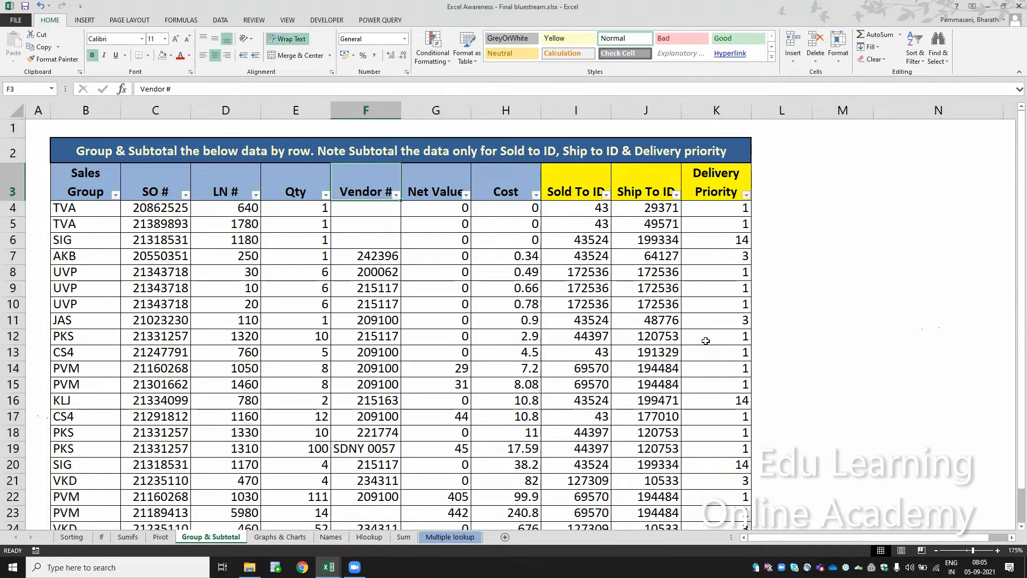
key(Right)
key(Left)
key(alt+a)
key(s)
key(a)
key(Left)
key(Left)
key(Left)
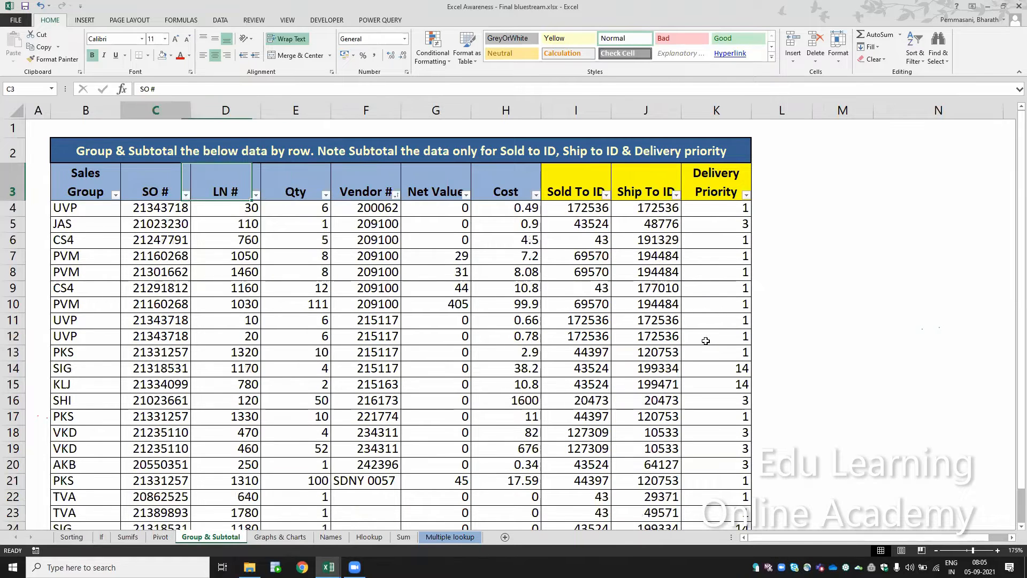
key(ctrl+shift+l)
- Select the sales table from the Sales Group heading to its last row to inspect its extent
key(Left)
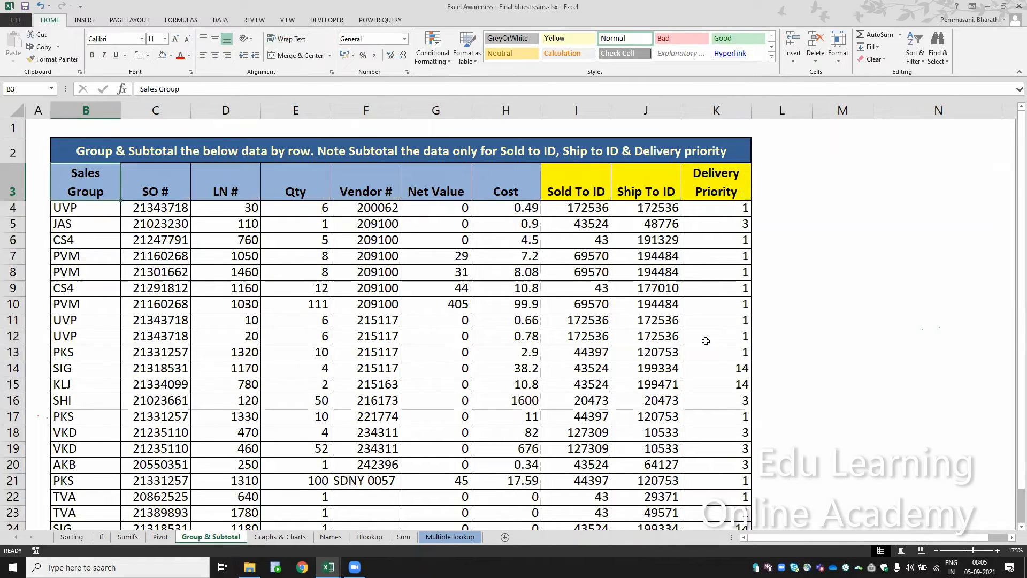
key(ctrl+shift+Right)
key(ctrl+shift+Down)
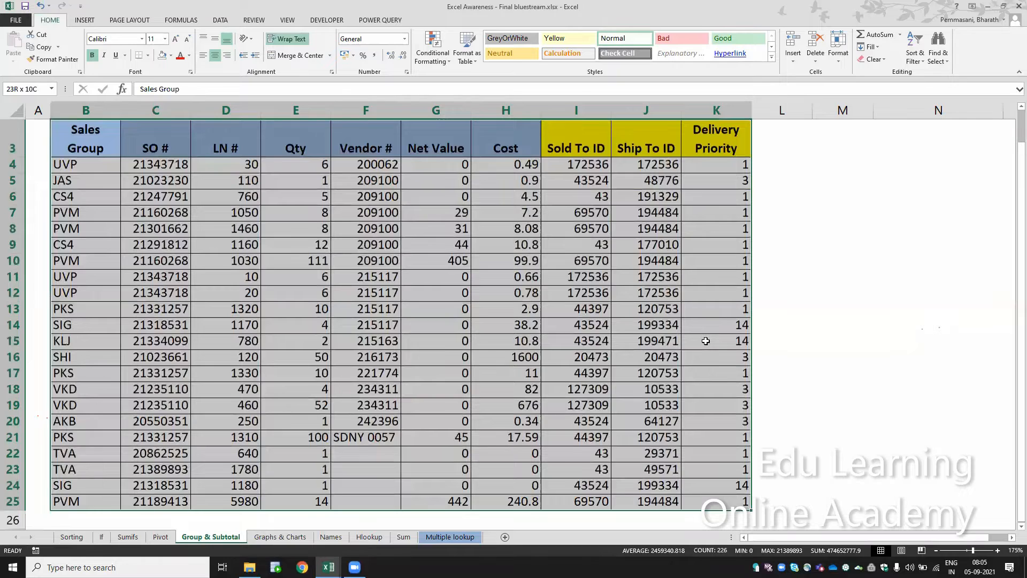
key(shift+Up)
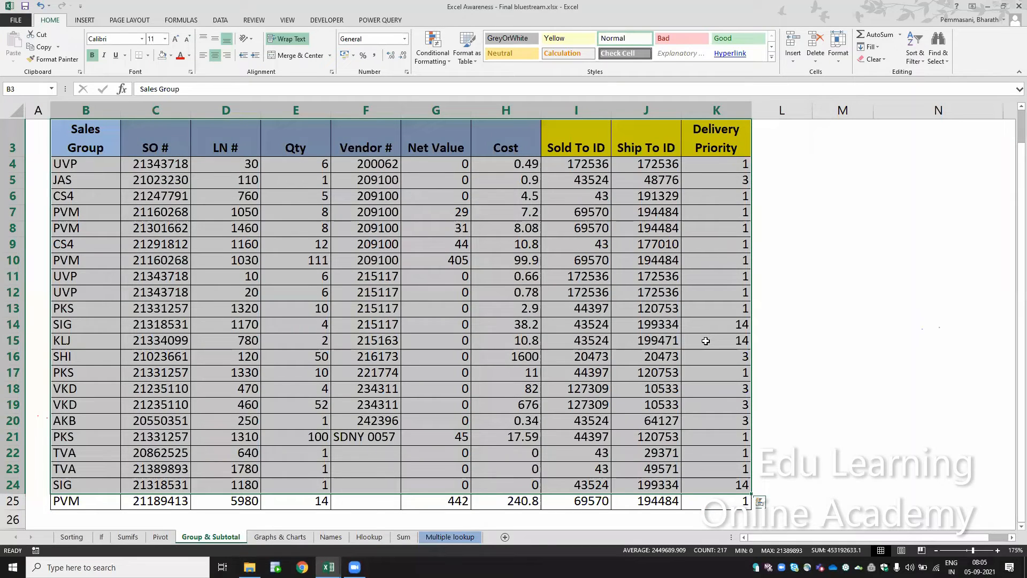
key(Down)
- Examine the column headings one by one from Sales Group to Delivery Priority, then return to SO #
scroll(706, 340, up, 1)
key(Up)
key(Right)
key(Right)
key(Right)
key(Right)
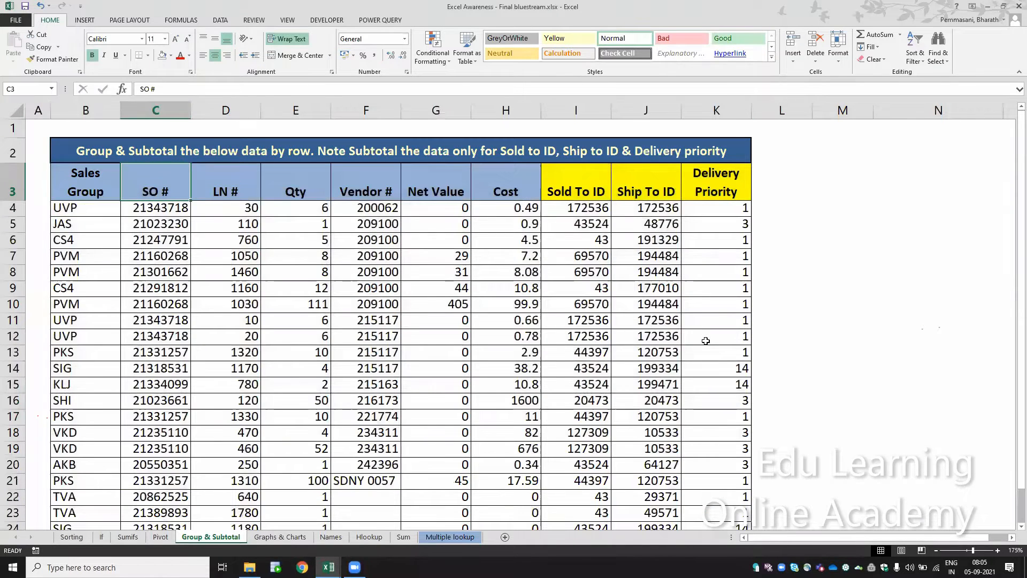
key(Right)
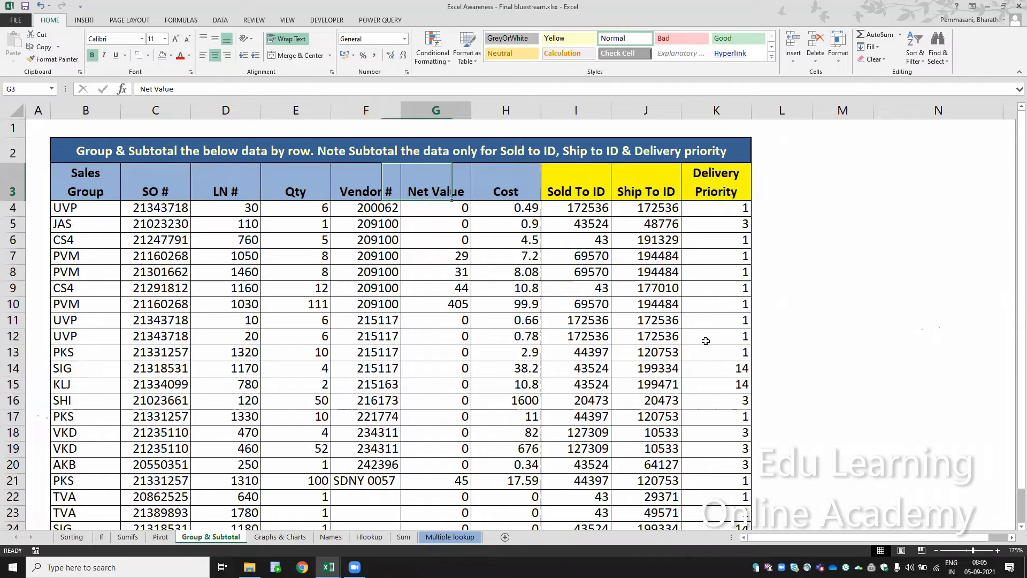
key(Right)
key(Left)
key(Right)
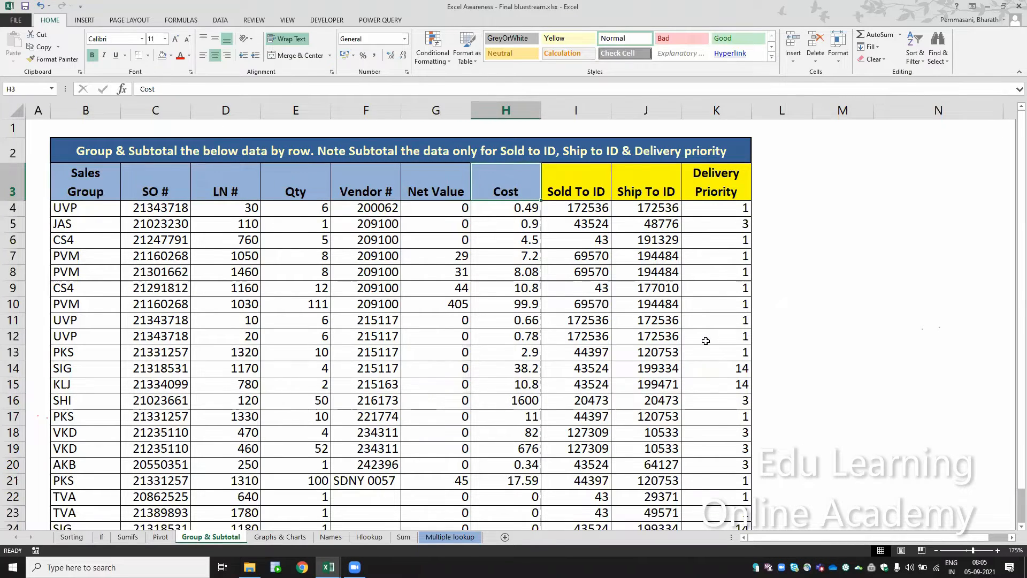
key(Right)
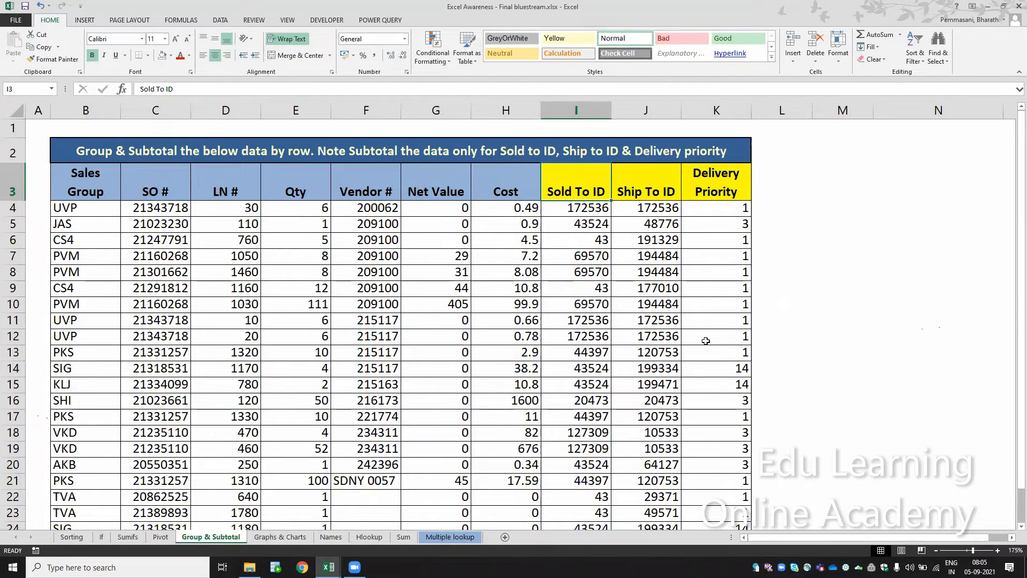
key(Right)
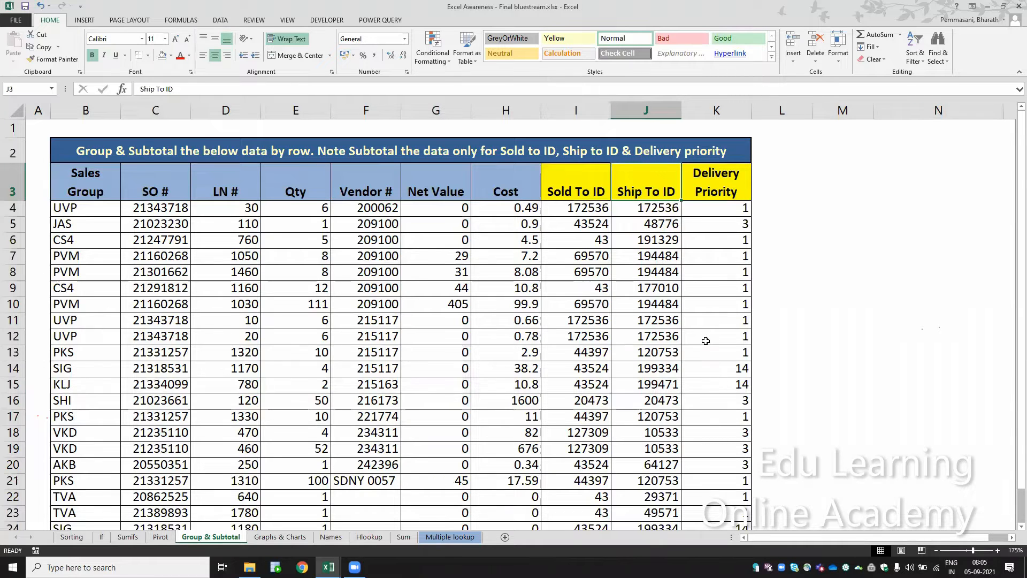
key(Right)
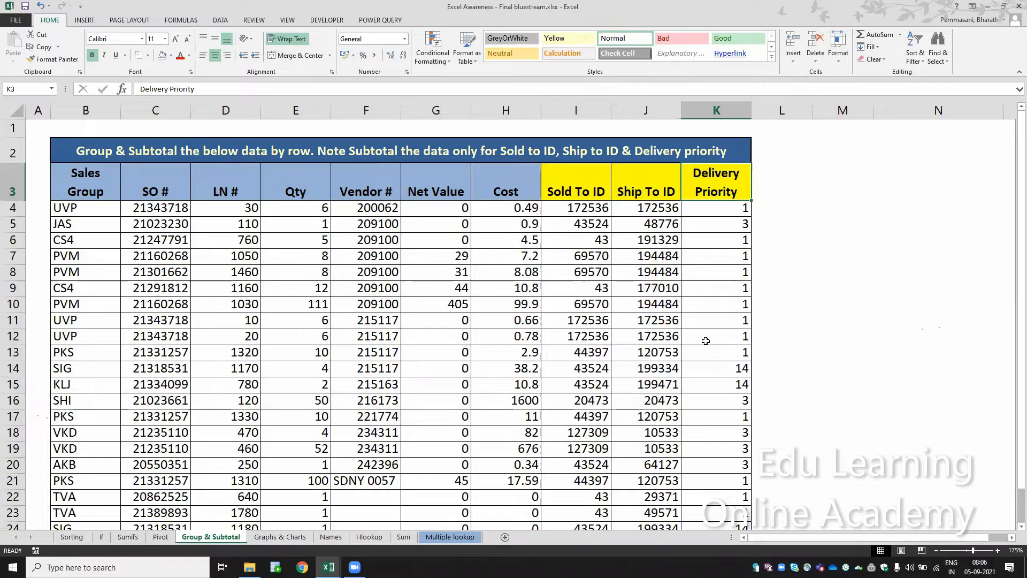
key(Left)
key(Left)
key(Left)
key(Left)
key(Left)
key(Left)
key(Left)
key(Left)
key(Left)
key(Left)
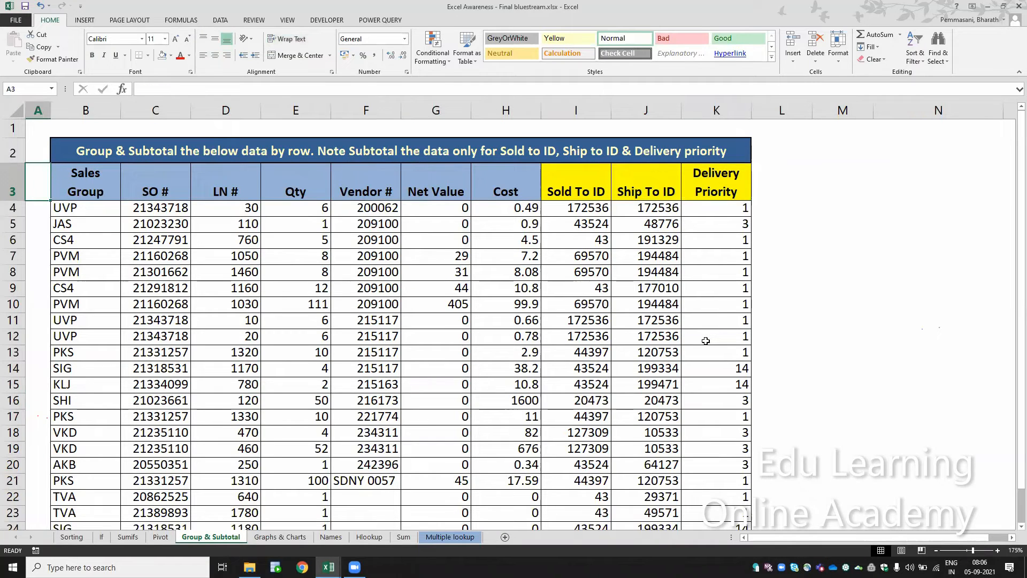
key(Right)
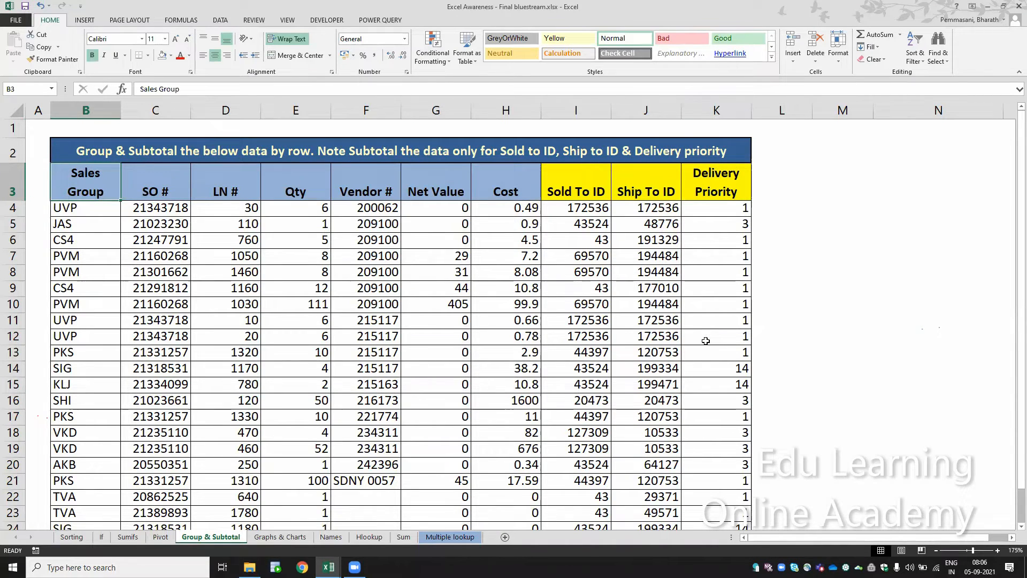
key(Right)
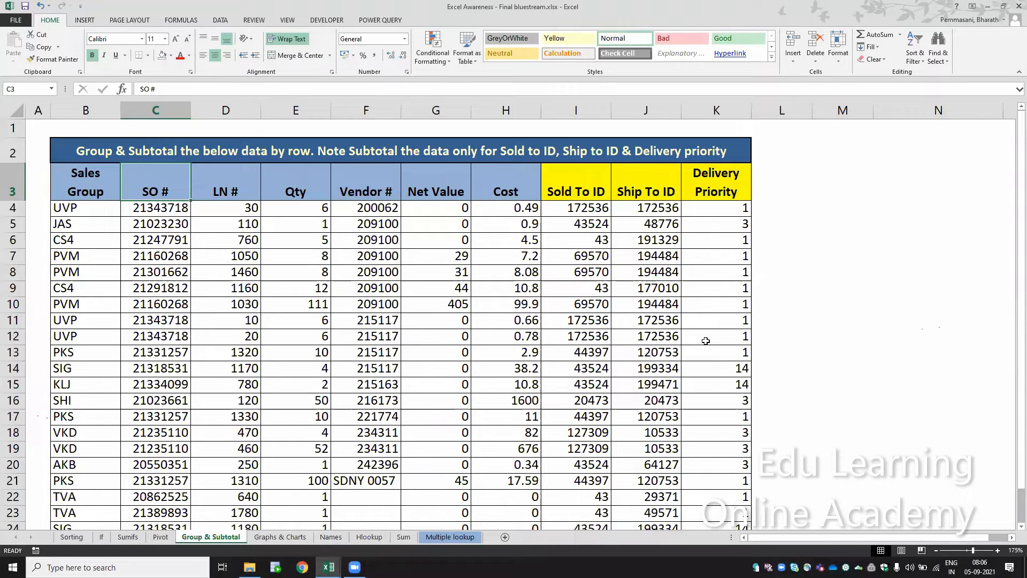
- Turn on filters for the header row and look down the Sales Group column to row 23
key(Left)
key(ctrl+shift+l)
key(Down)
key(Down)
key(Down)
key(Down)
key(Down)
key(Down)
key(Down)
key(Down)
key(Down)
key(Down)
key(Down)
key(Down)
key(Down)
key(Down)
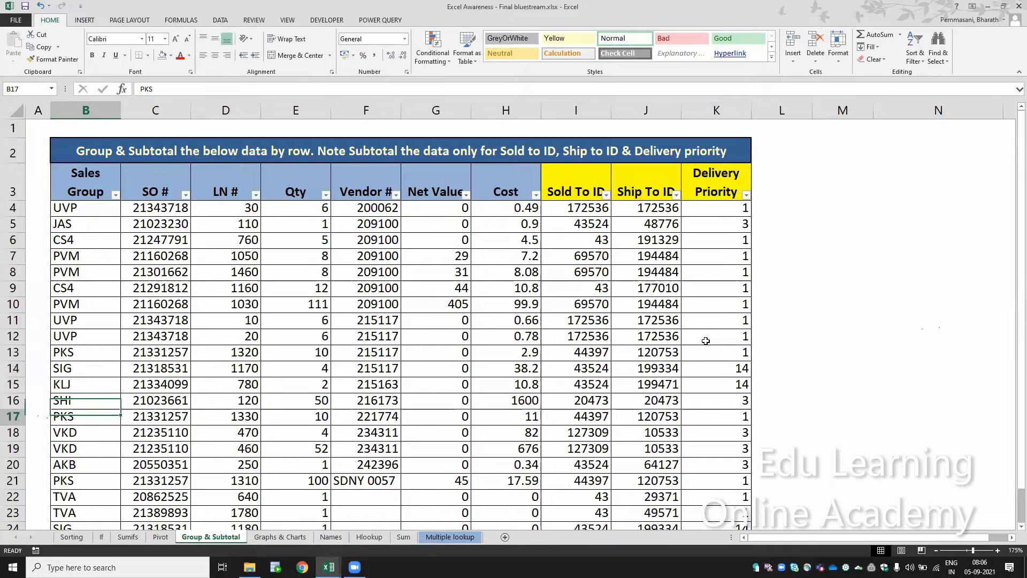
key(Down)
key(Down)
key(Down)
key(Down)
key(Down)
key(Down)
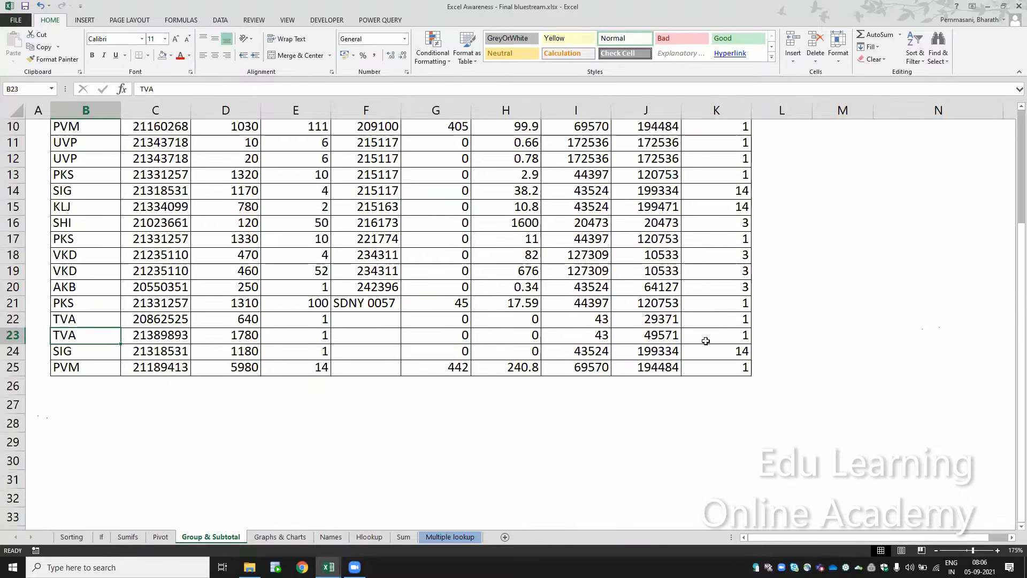
key(Up)
key(ctrl+Up)
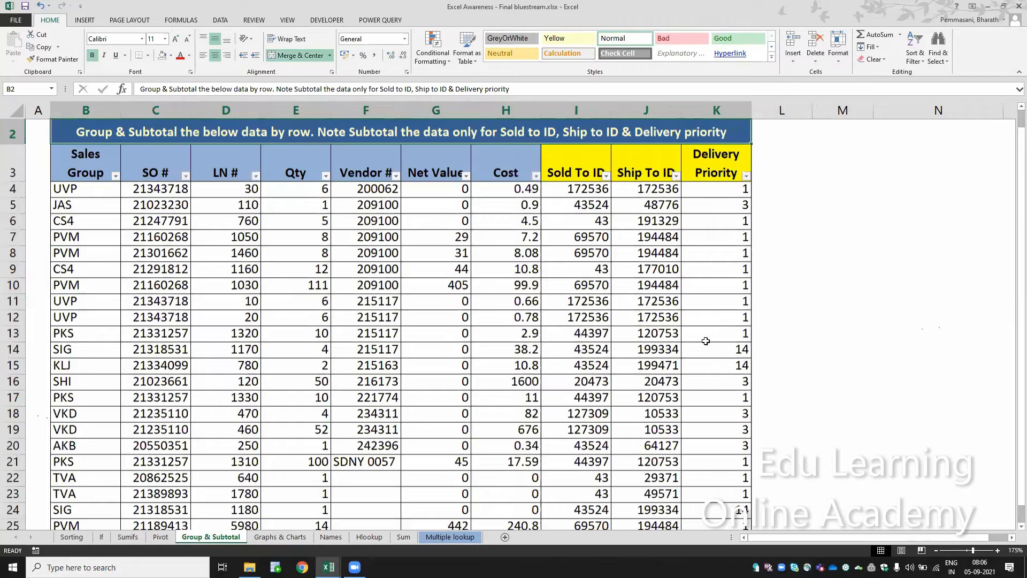
- Examine the order of the Sales Group entries from the heading down to row 20
key(Down)
key(Down)
key(Down)
key(Down)
key(Down)
key(Down)
key(Down)
key(Down)
key(Down)
key(Down)
key(Down)
key(Down)
key(Down)
key(Down)
key(Down)
key(Down)
key(Down)
key(Down)
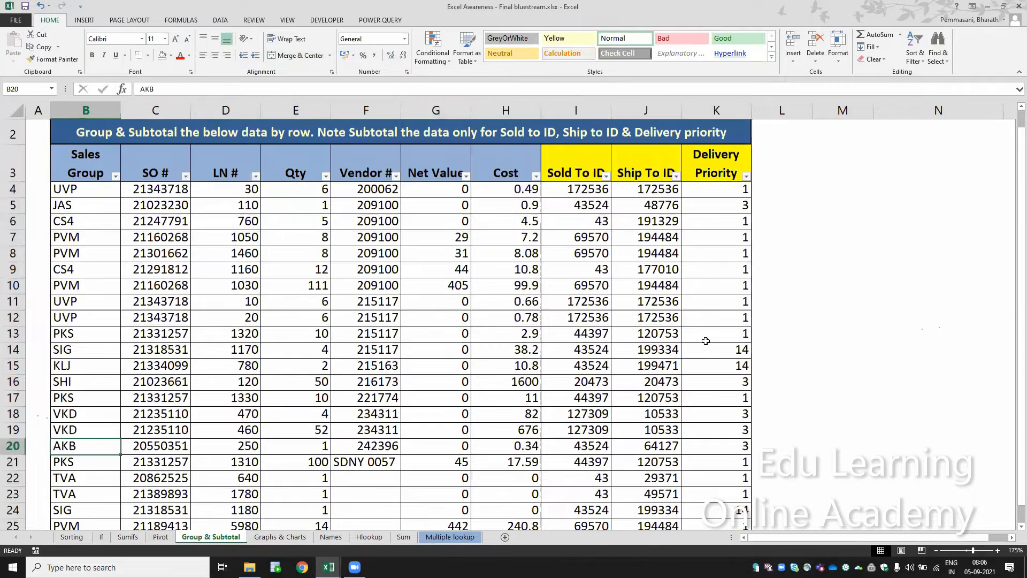
key(Up)
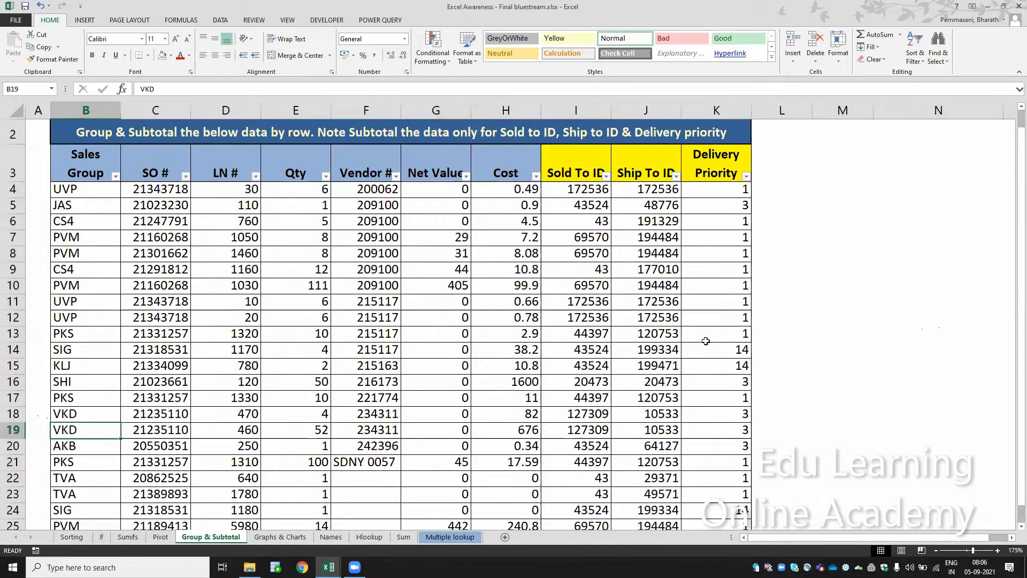
- Select rows 4, 11 and 12 together to point out the scattered UVP entries
key(Up)
key(Up)
key(Up)
key(Up)
key(Up)
key(Up)
key(Up)
key(Up)
key(Down)
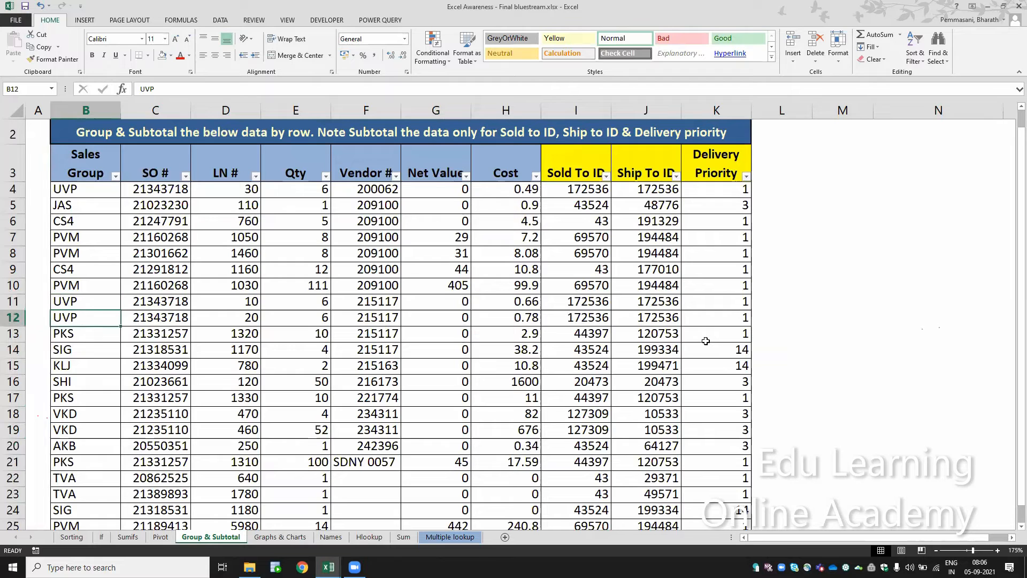
key(Up)
key(shift+Down)
key(shift+space)
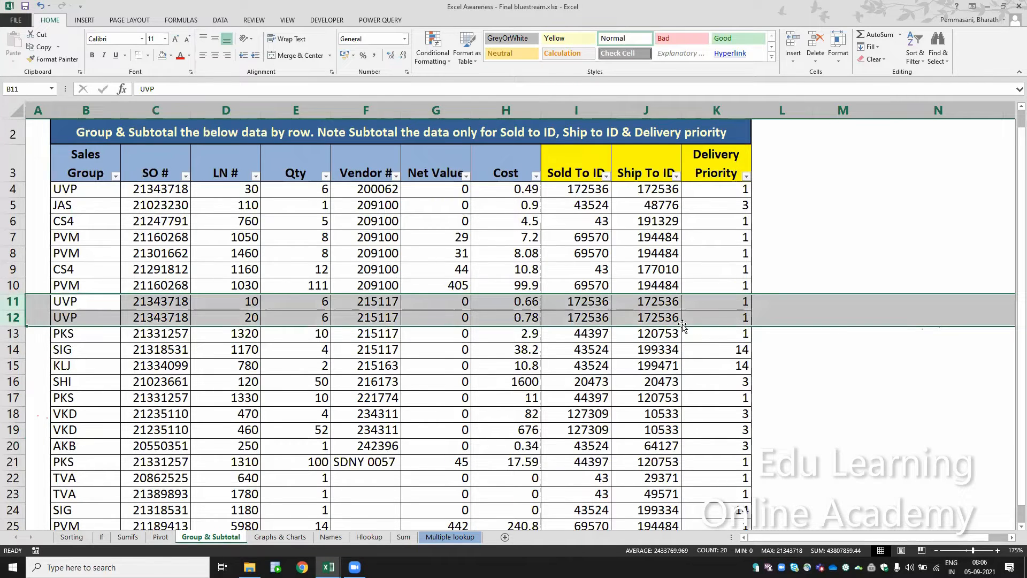
ctrl+click(15, 189)
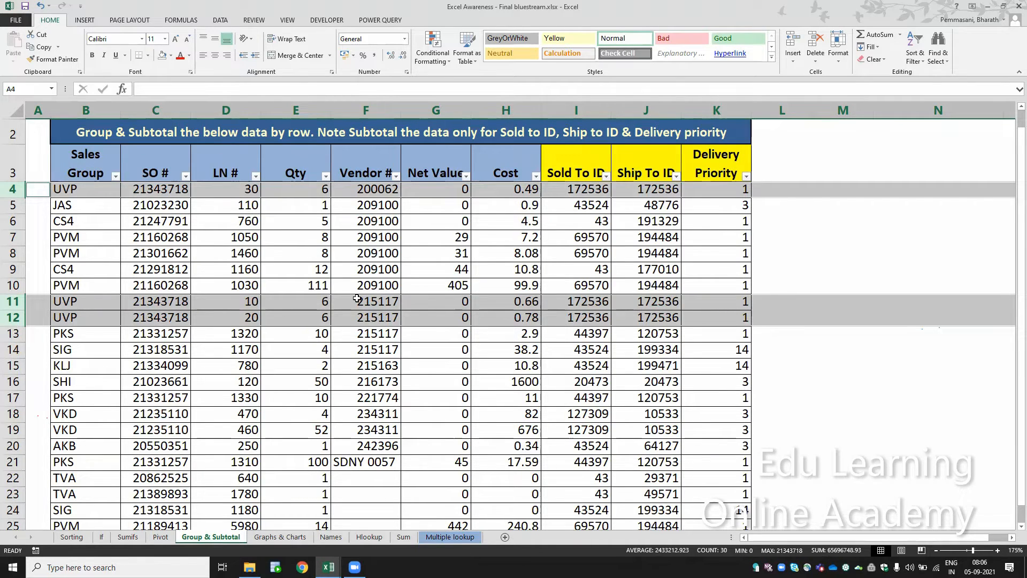
- Sort the sales data by Sales Group from A to Z using the heading's filter
key(ctrl+Home)
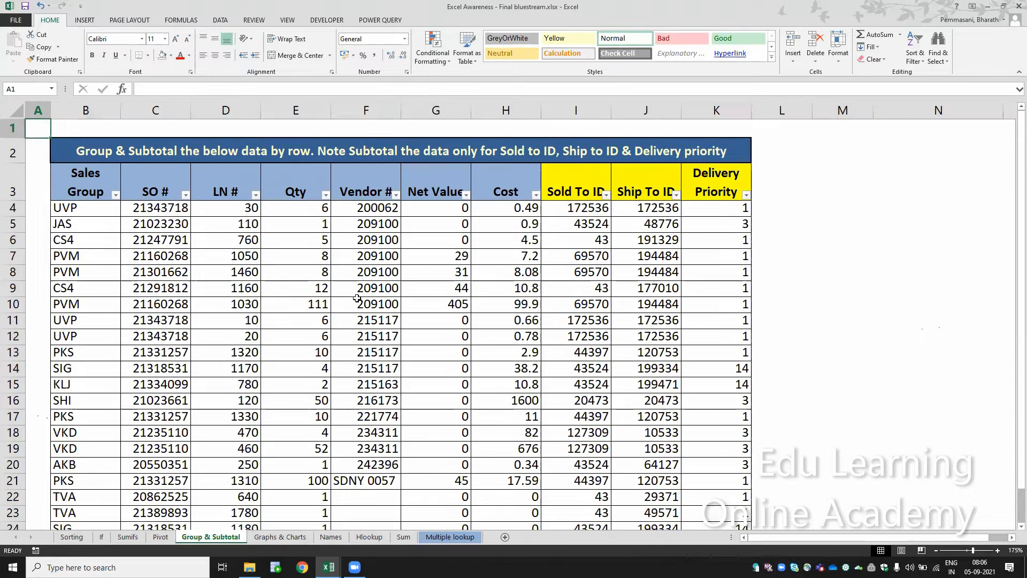
key(Down)
key(Down)
key(Right)
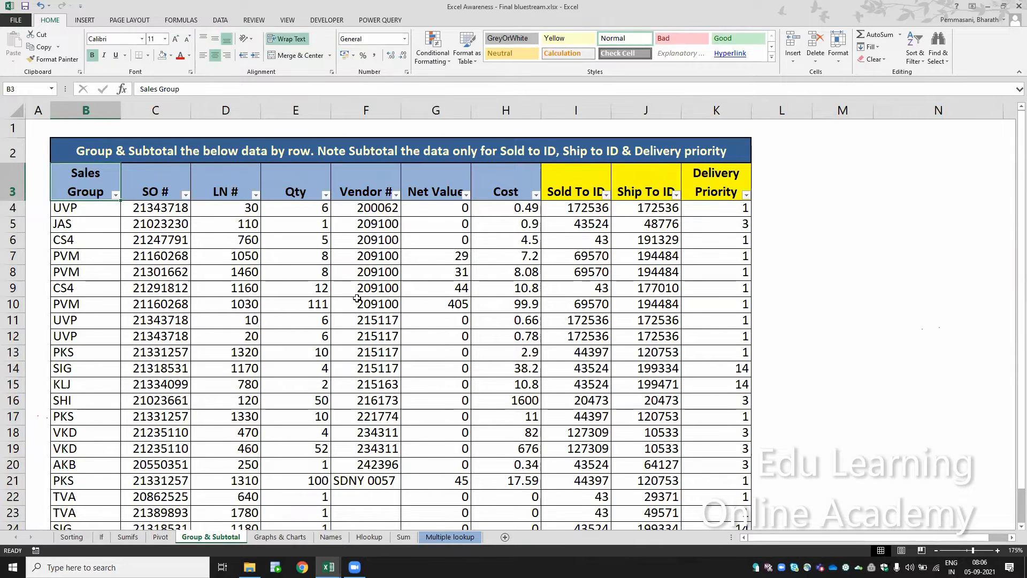
key(ctrl+shift+l)
key(ctrl+shift+l)
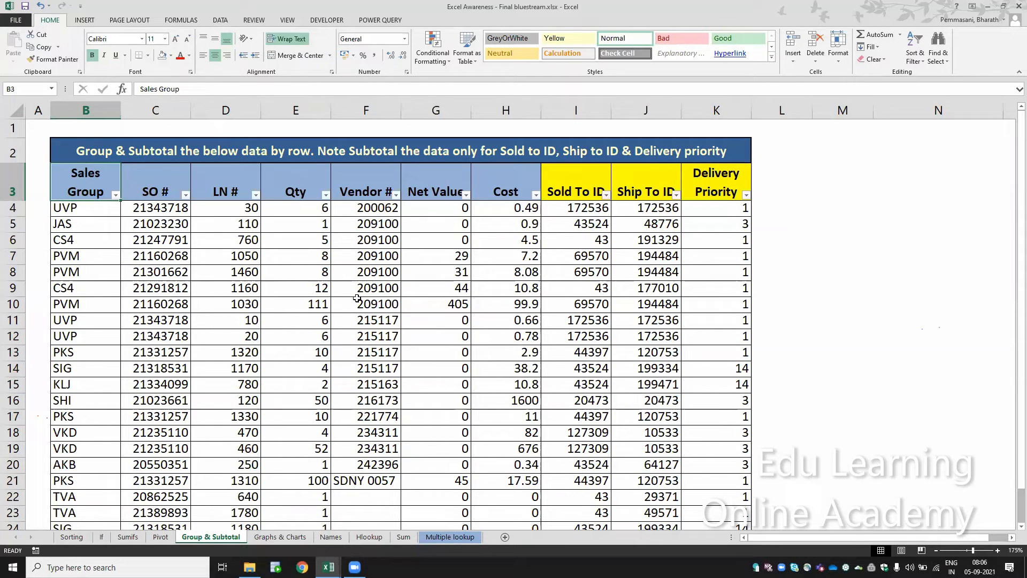
key(alt+Down)
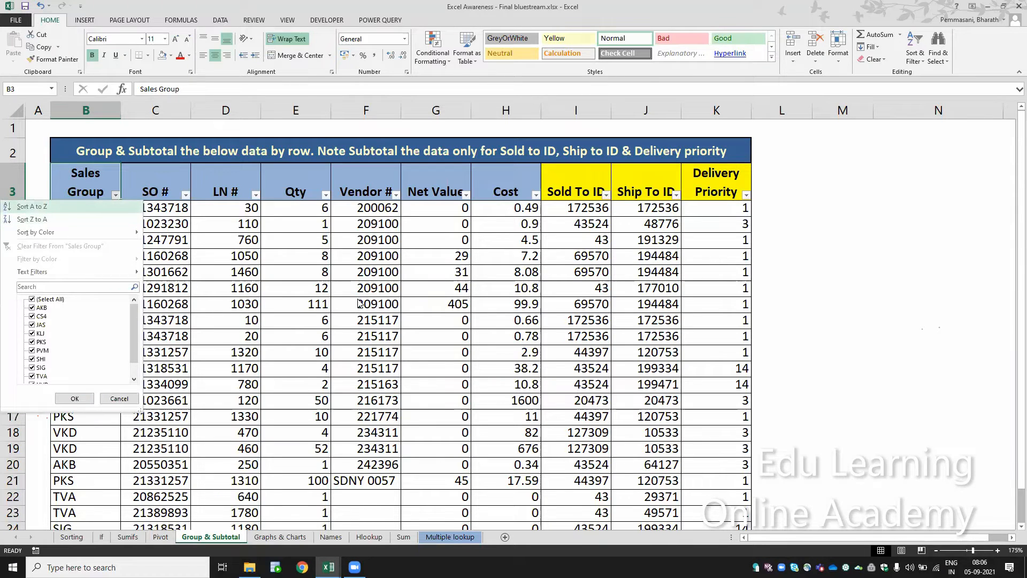
key(Escape)
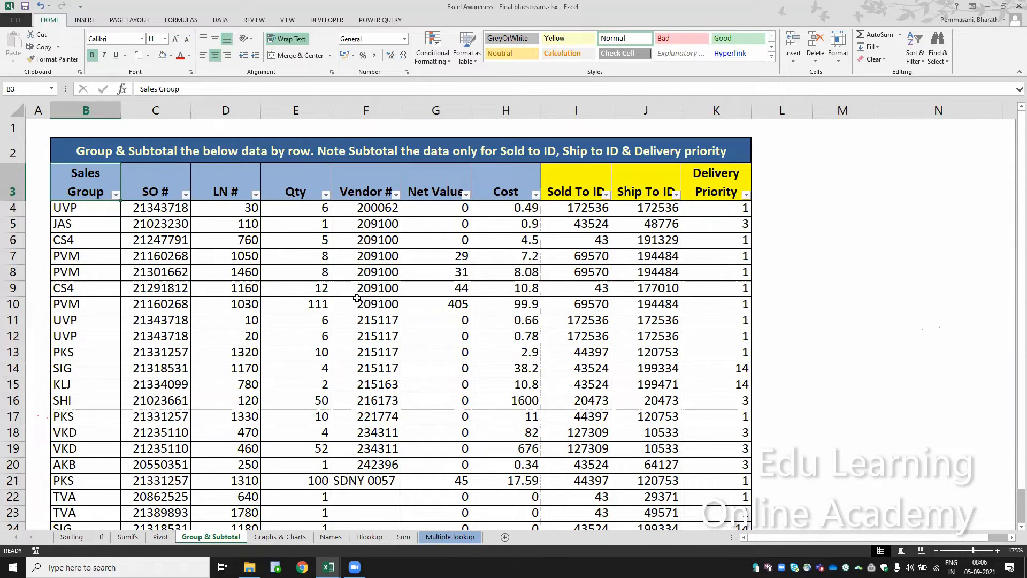
click(115, 195)
click(33, 206)
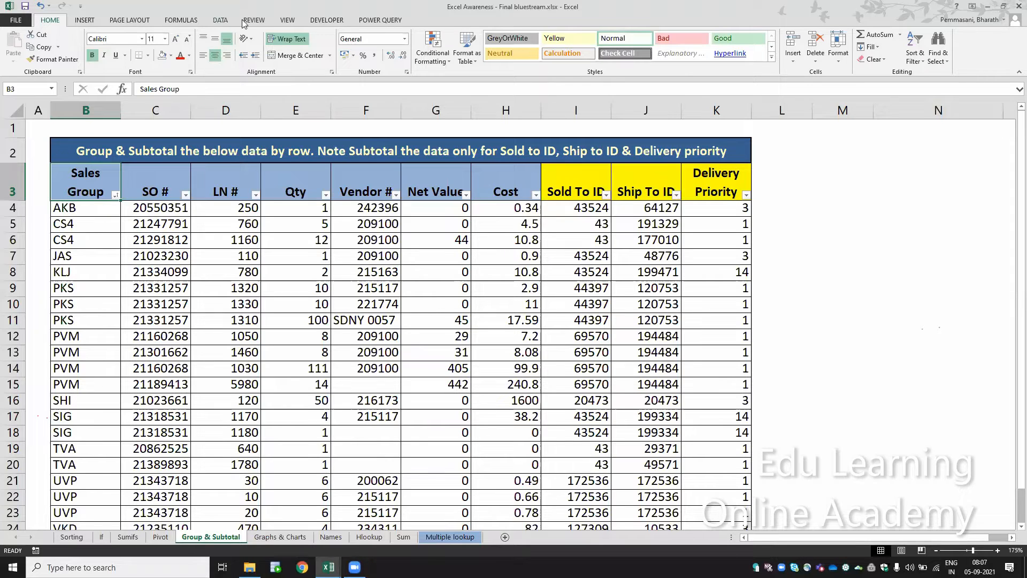
- Open the Subtotal settings for the sales data
click(219, 21)
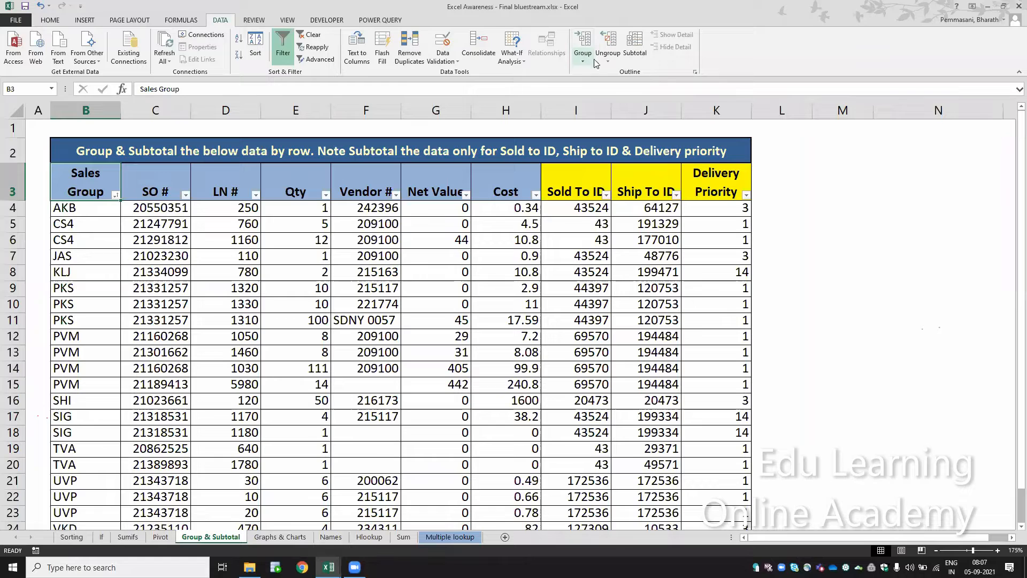
click(634, 46)
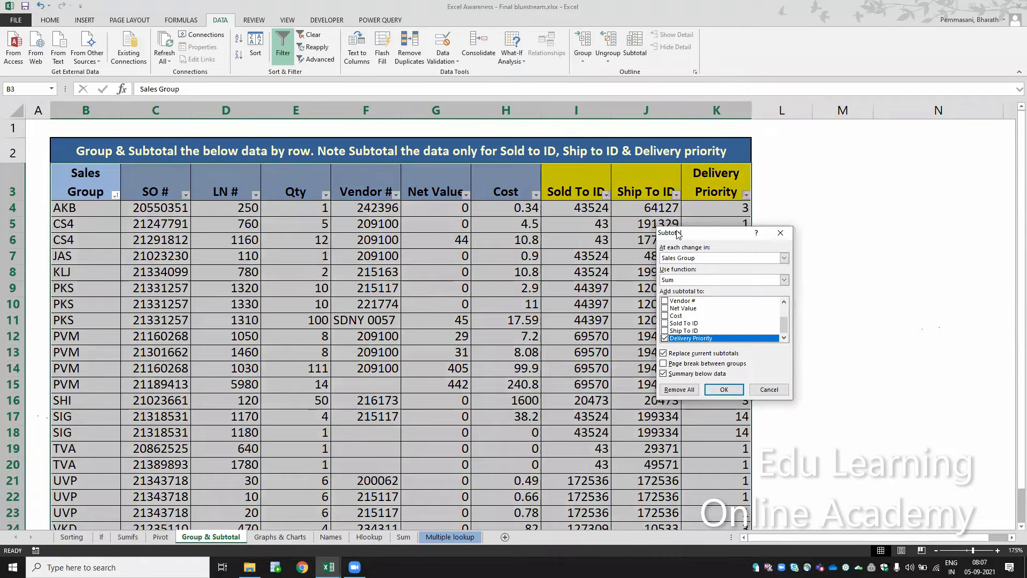
drag(677, 234, 343, 199)
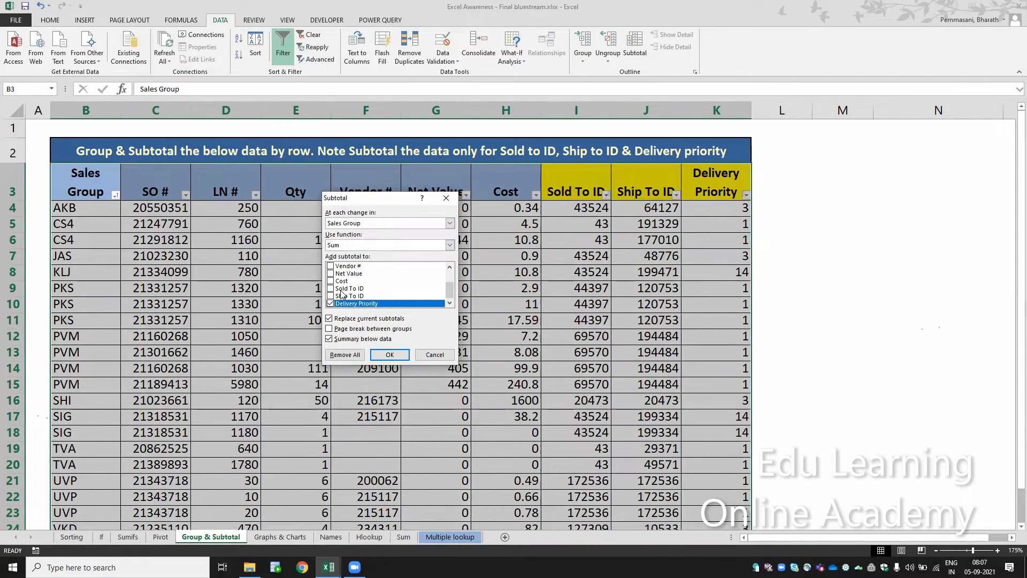
- Try Cost, Net Value and Qty as the subtotal columns instead of Delivery Priority, then clear those choices
click(333, 296)
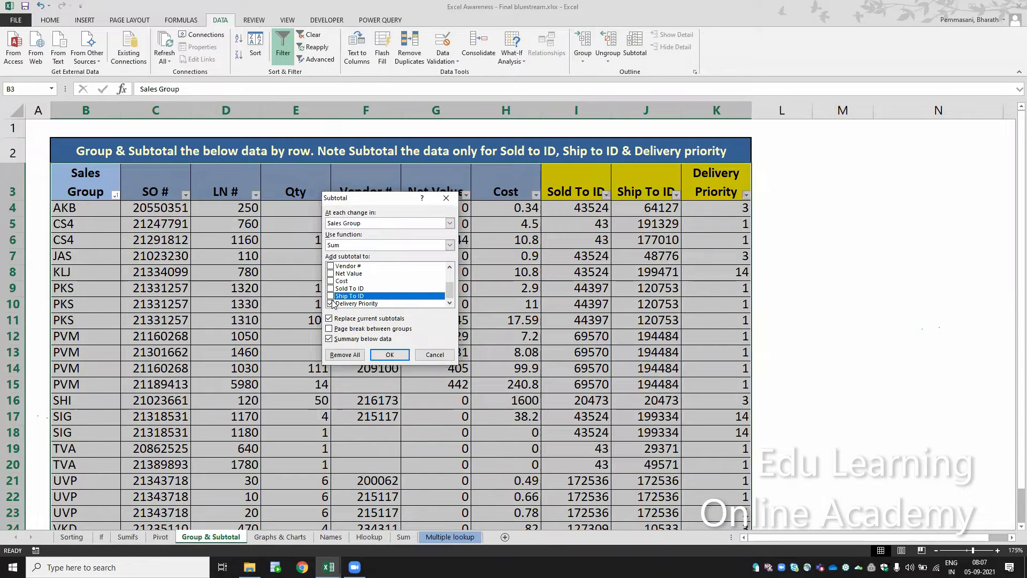
click(331, 303)
click(331, 281)
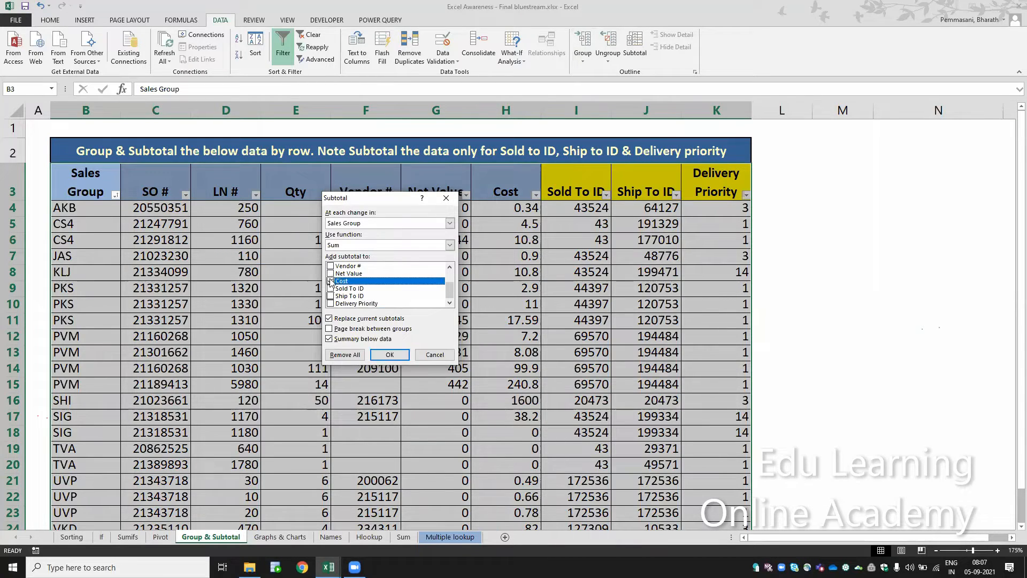
click(330, 274)
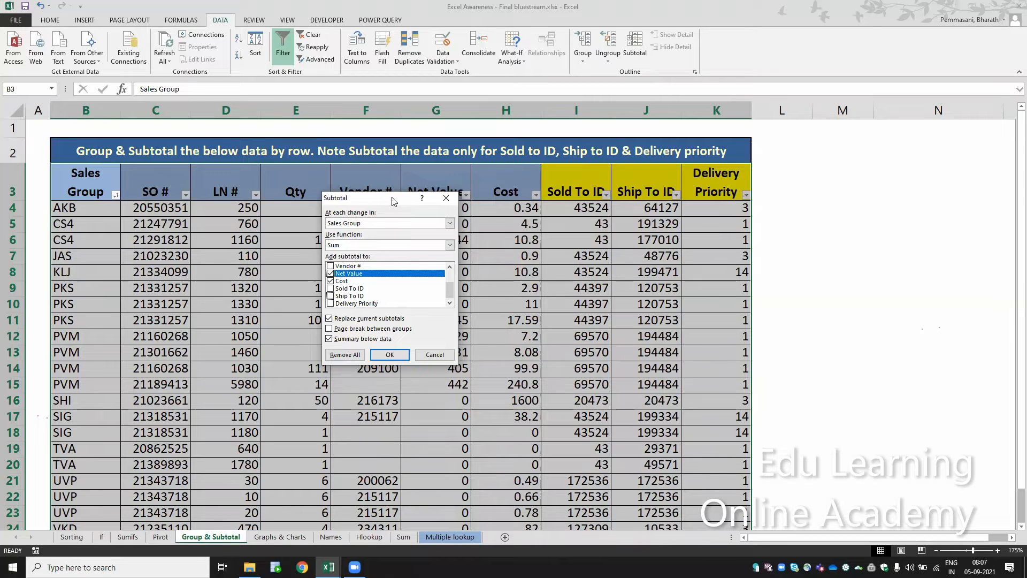
drag(392, 201, 416, 147)
click(474, 213)
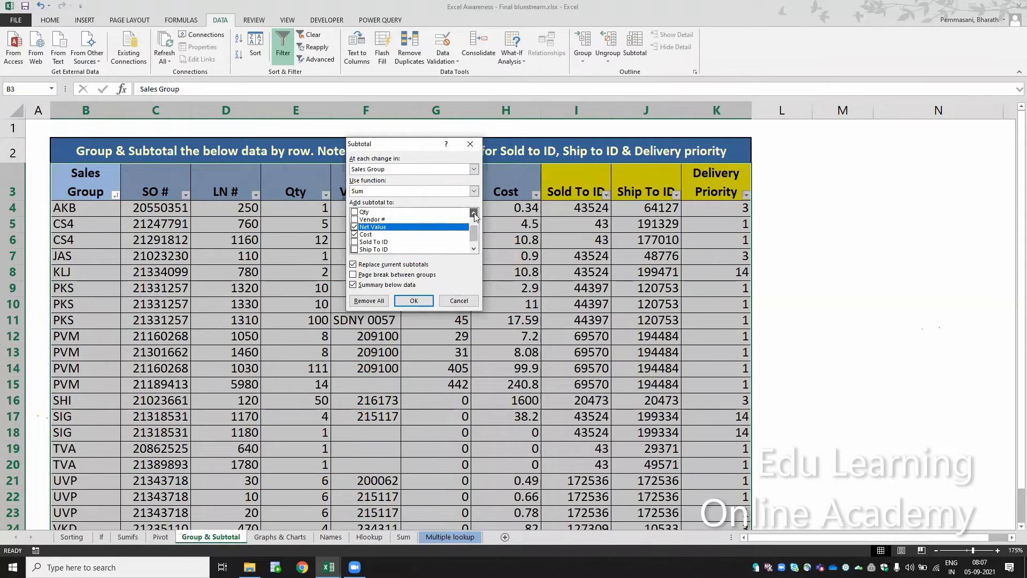
click(474, 213)
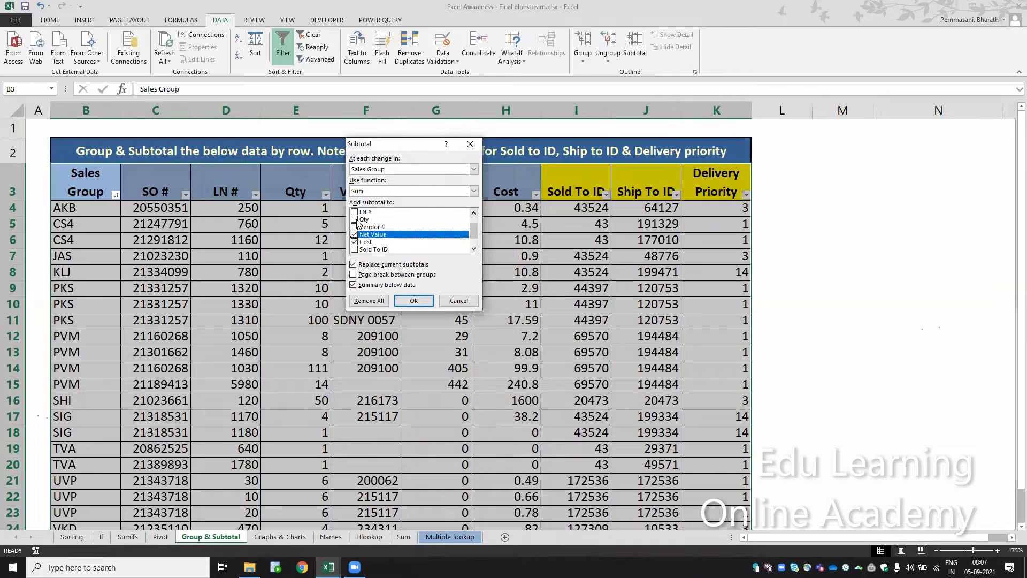
click(354, 220)
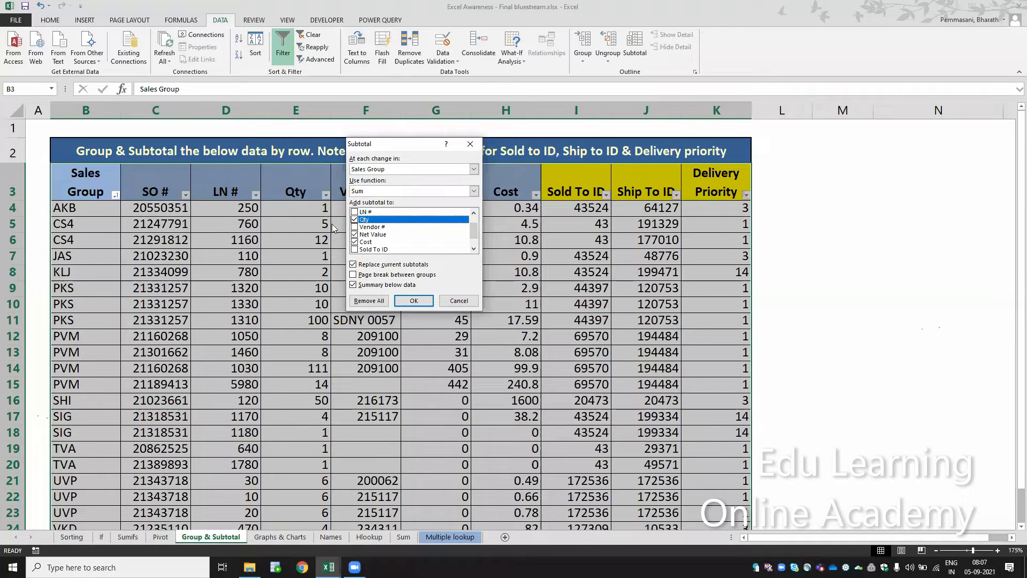
click(354, 220)
click(354, 234)
click(355, 242)
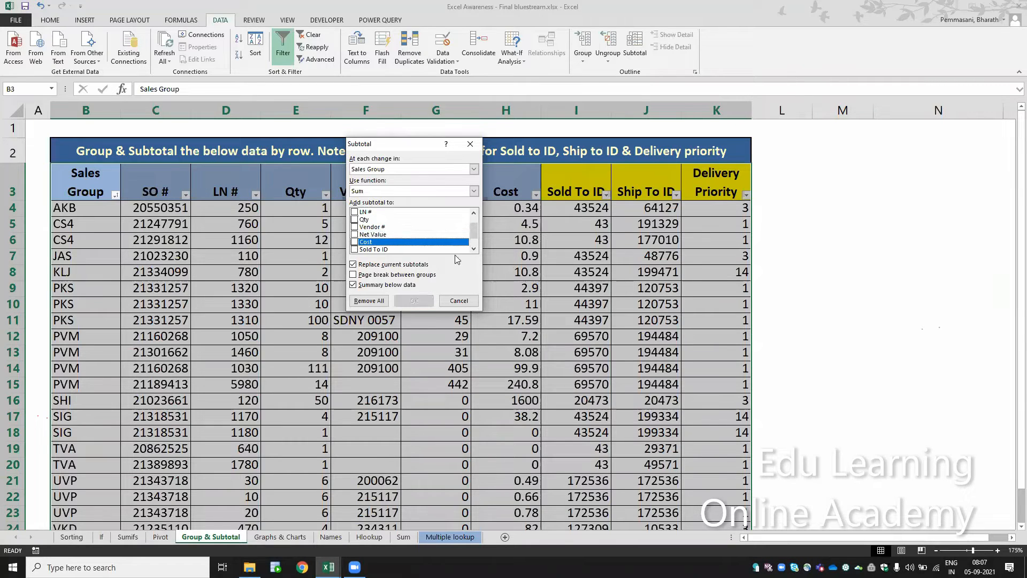
- Add Count subtotals for Sold To ID, Ship To ID and Delivery Priority at each change in Sales Group
click(475, 249)
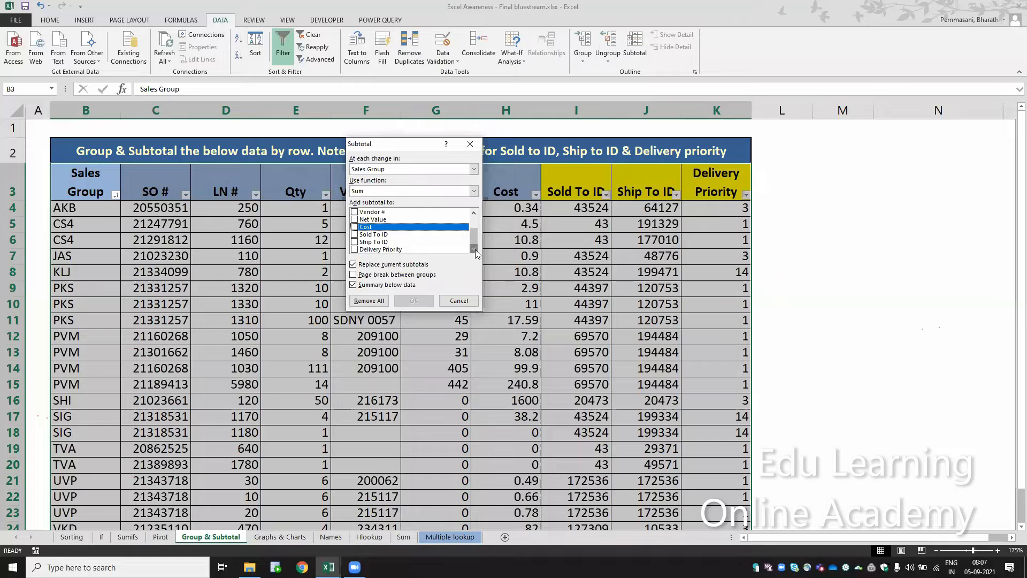
click(355, 235)
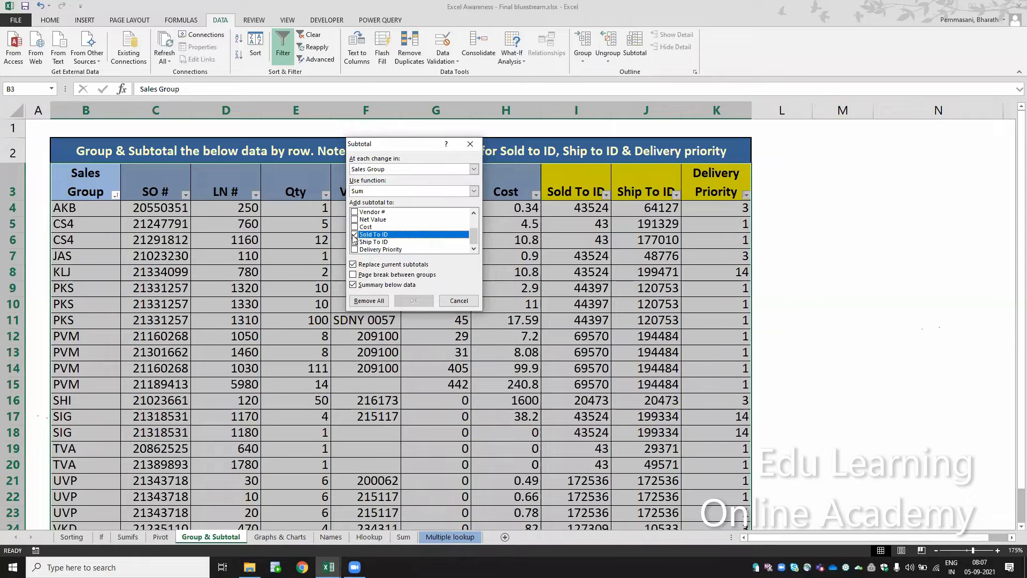
click(354, 242)
click(355, 250)
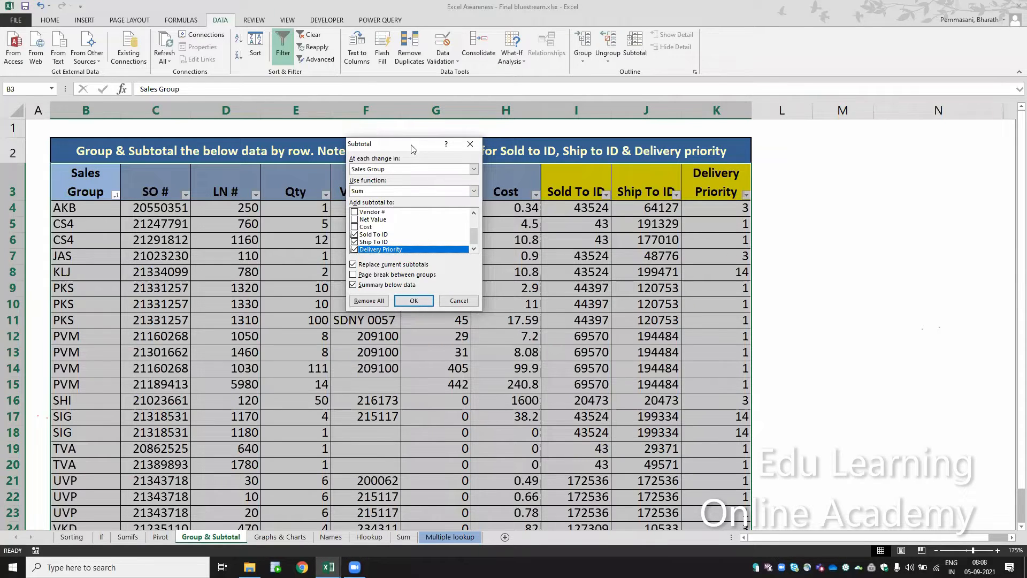
drag(416, 143, 394, 216)
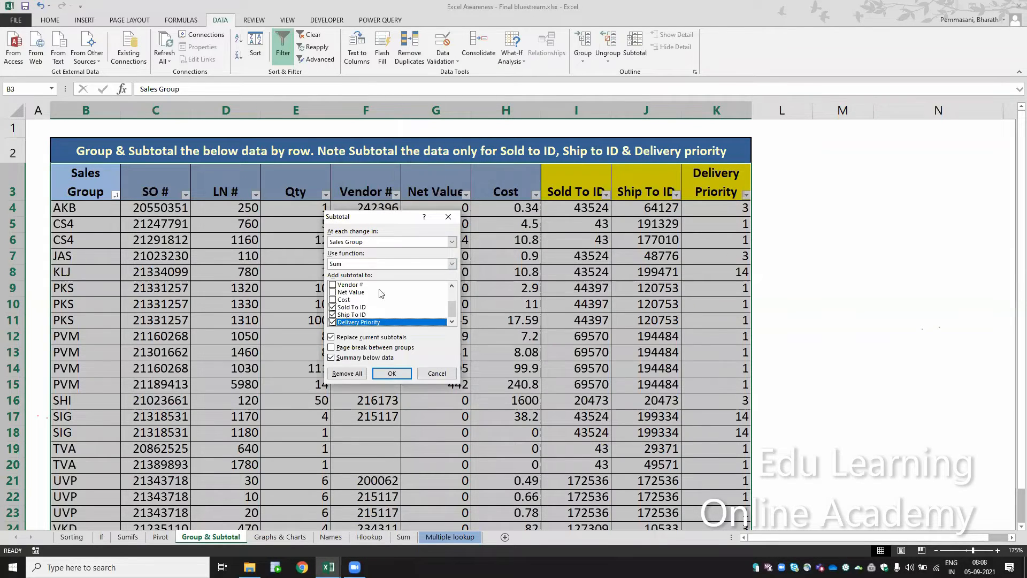
click(374, 265)
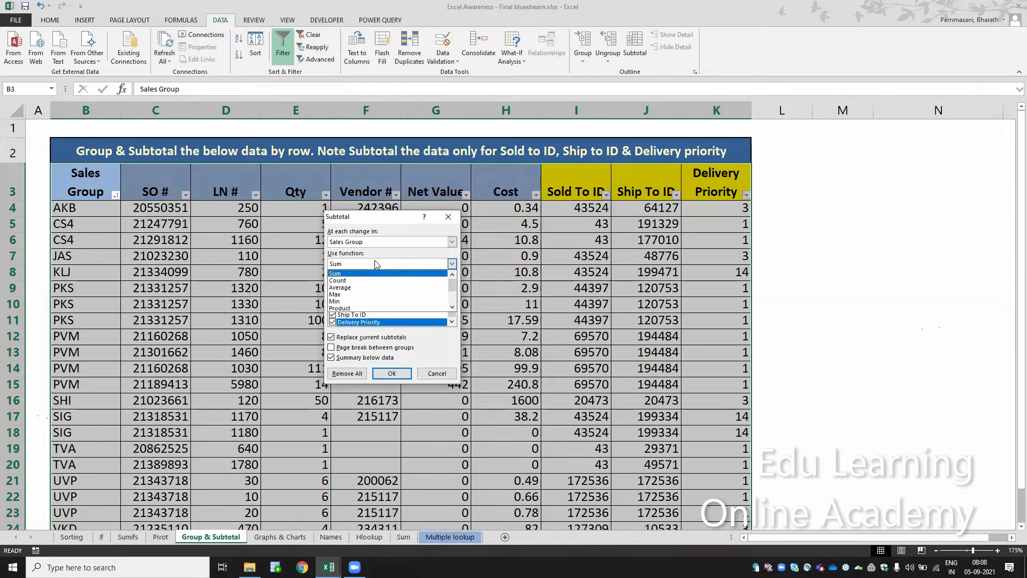
click(367, 288)
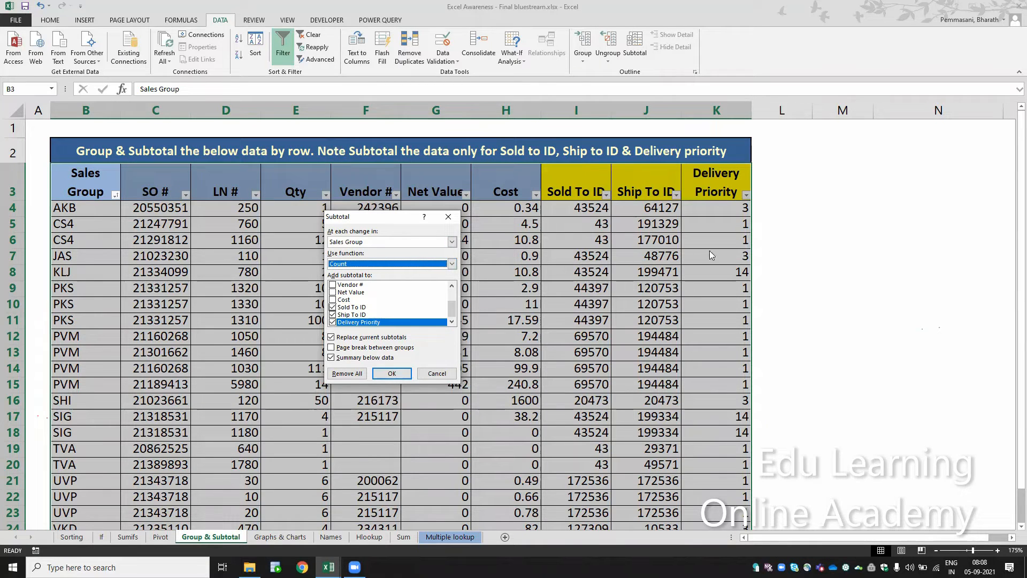
click(400, 372)
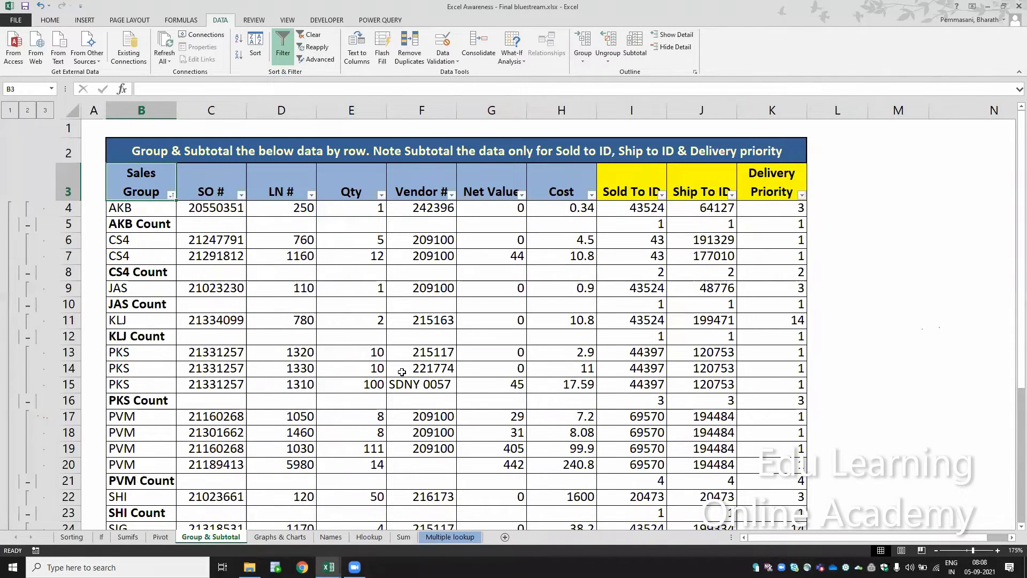
- Filter the Sales Group column to the entries containing "Count"
click(172, 195)
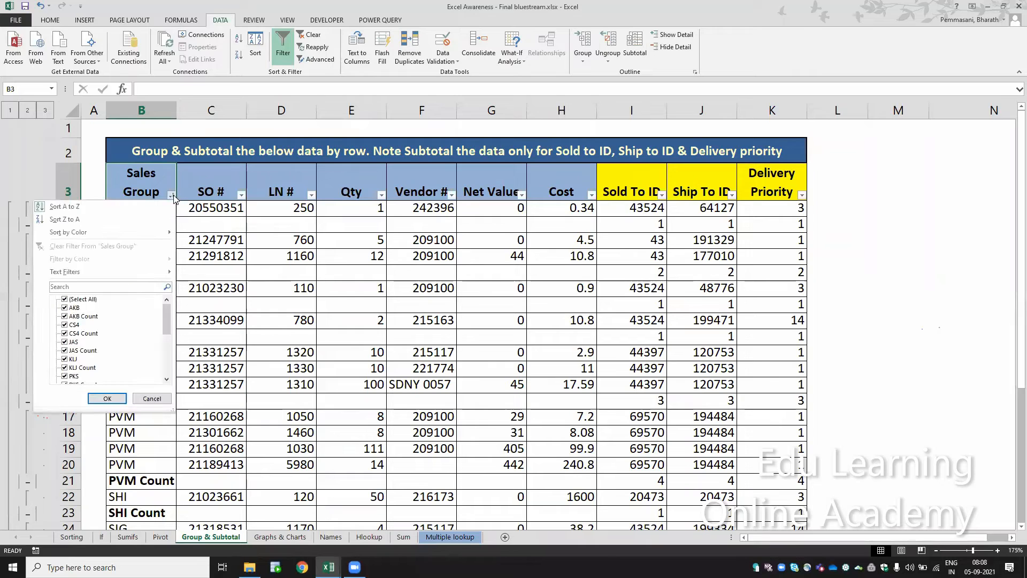
click(89, 287)
text(Count)
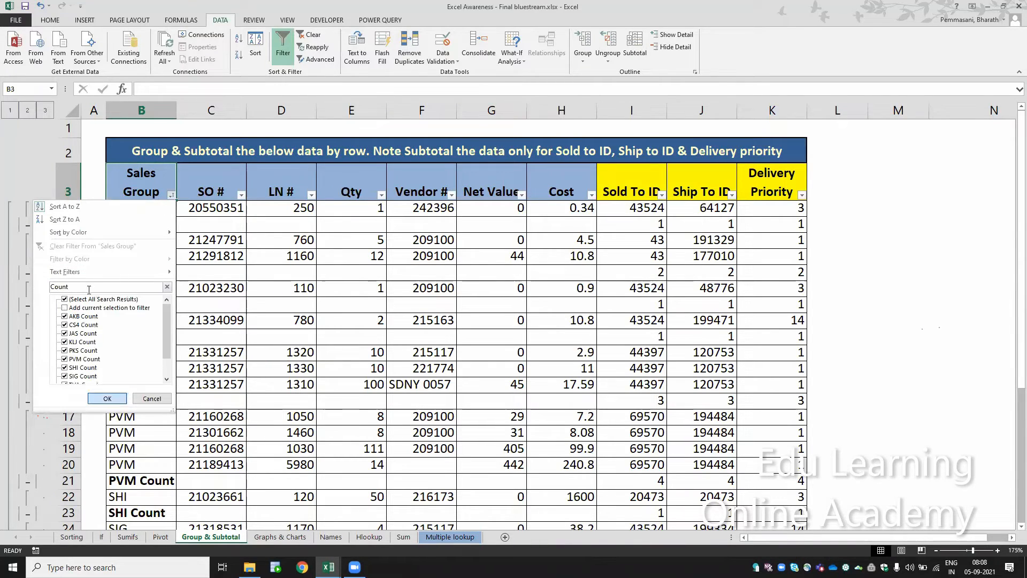
key(Return)
- Fill only the visible count rows in columns B to K with light olive green and turn off the header row's filters
key(Down)
key(ctrl+shift+Down)
key(ctrl+shift+Right)
key(ctrl+shift+Right)
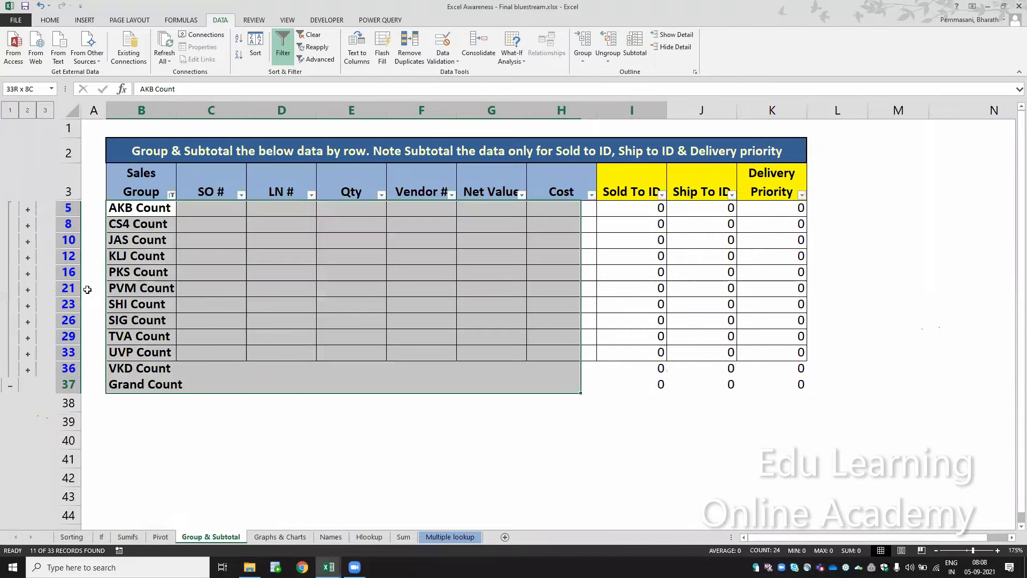
key(alt+semicolon)
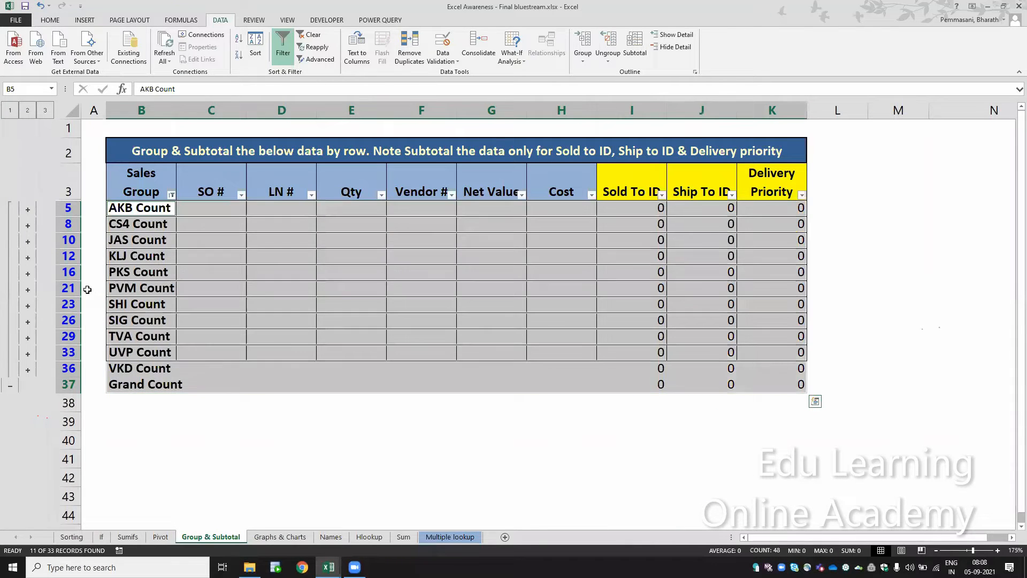
click(51, 20)
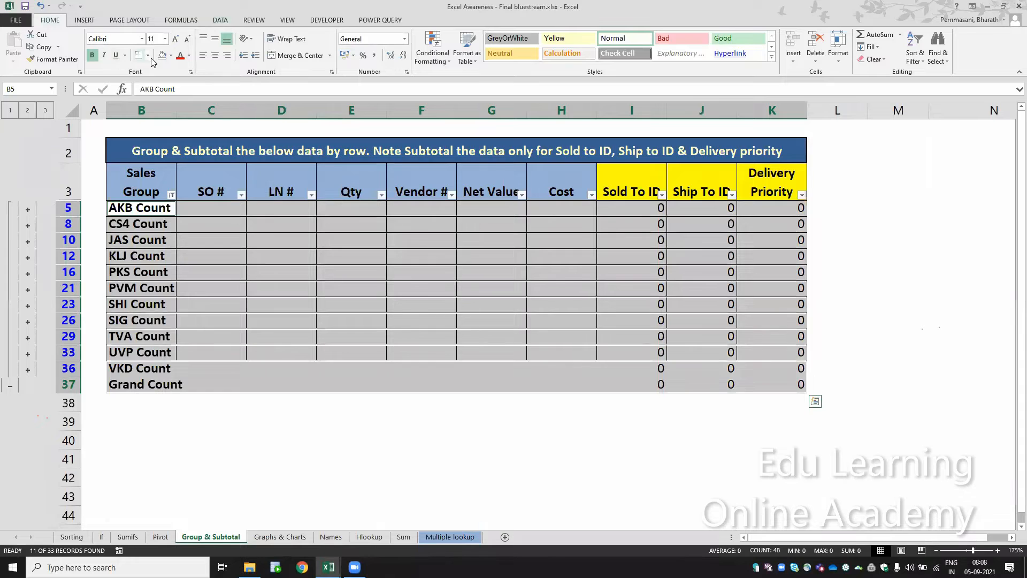
click(171, 55)
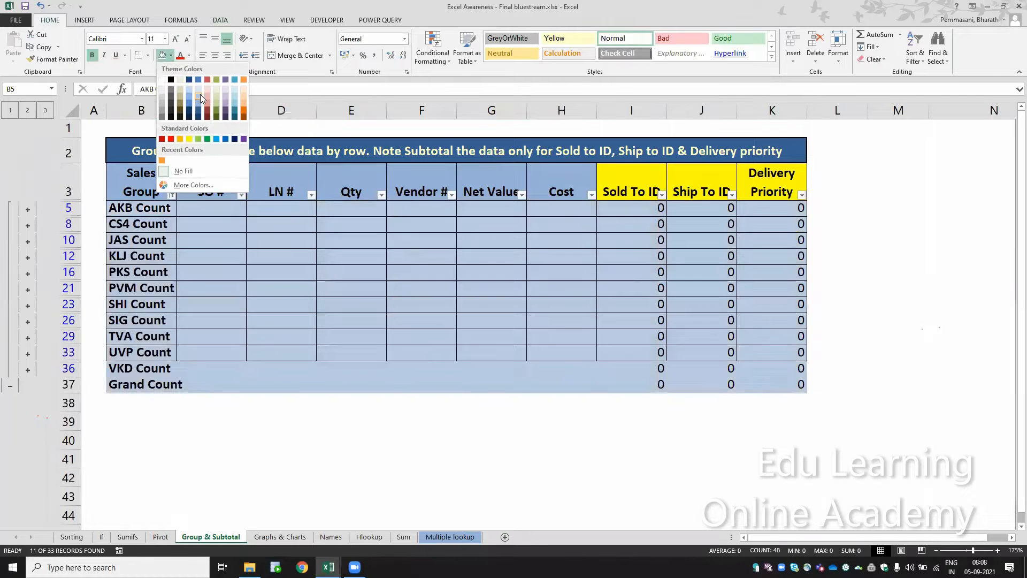
click(217, 89)
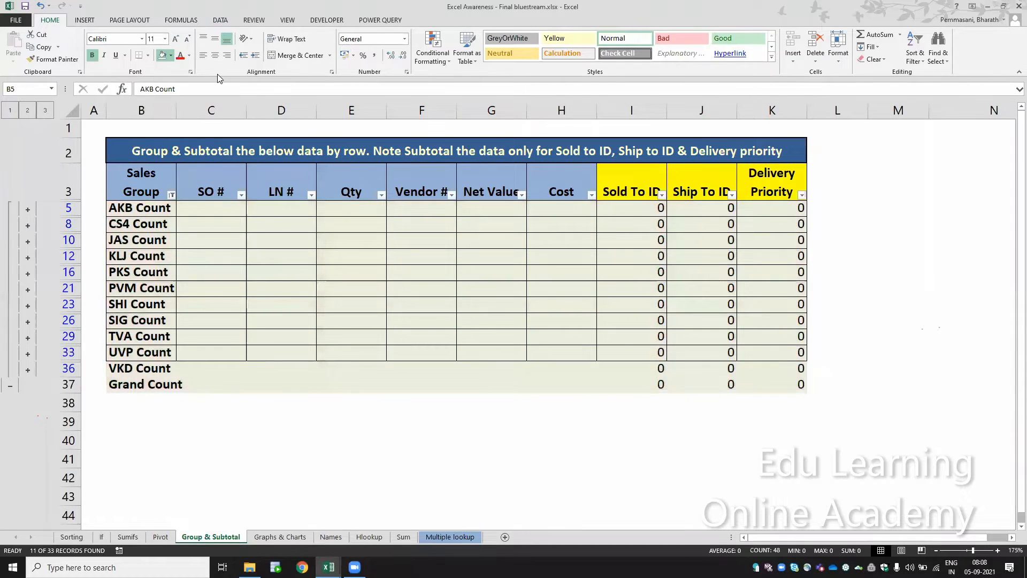
key(Up)
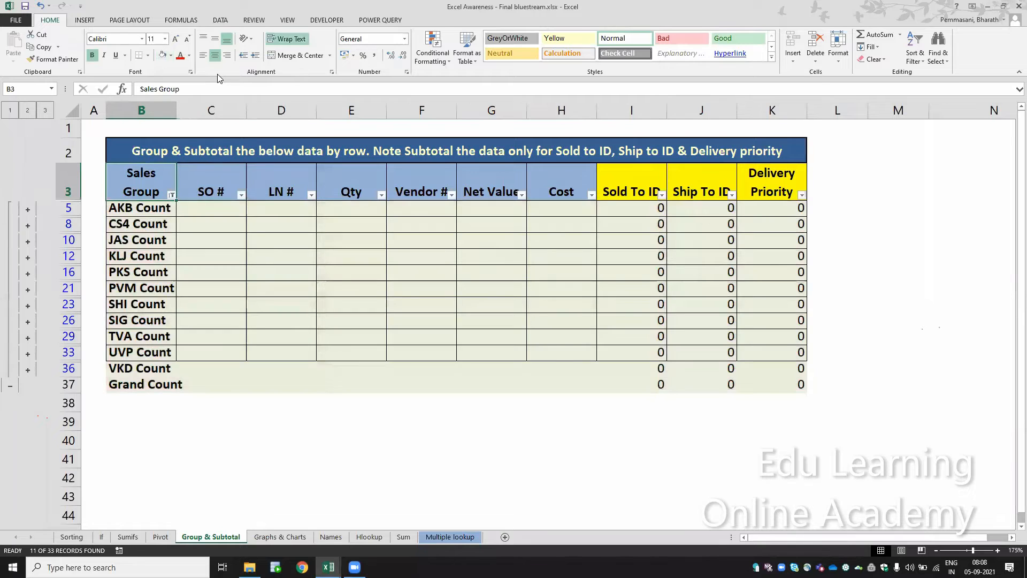
key(ctrl+shift+l)
- Examine the AKB record in row 4 and its count formulas in row 5 under the yellow ID headings
key(Down)
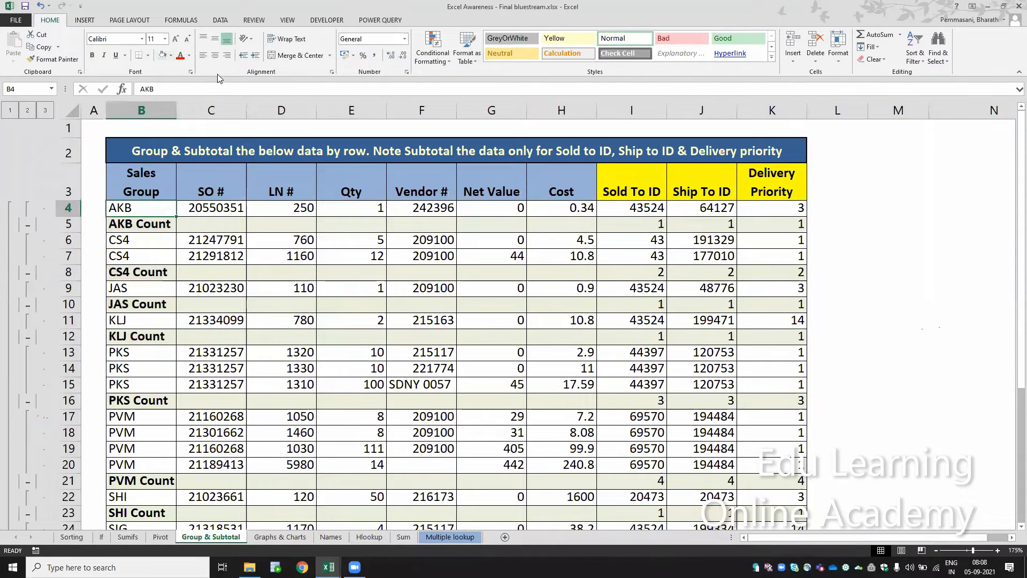
key(shift+Right)
key(shift+Right)
key(shift+Right)
key(shift+Right)
key(shift+Right)
key(shift+Right)
key(shift+Right)
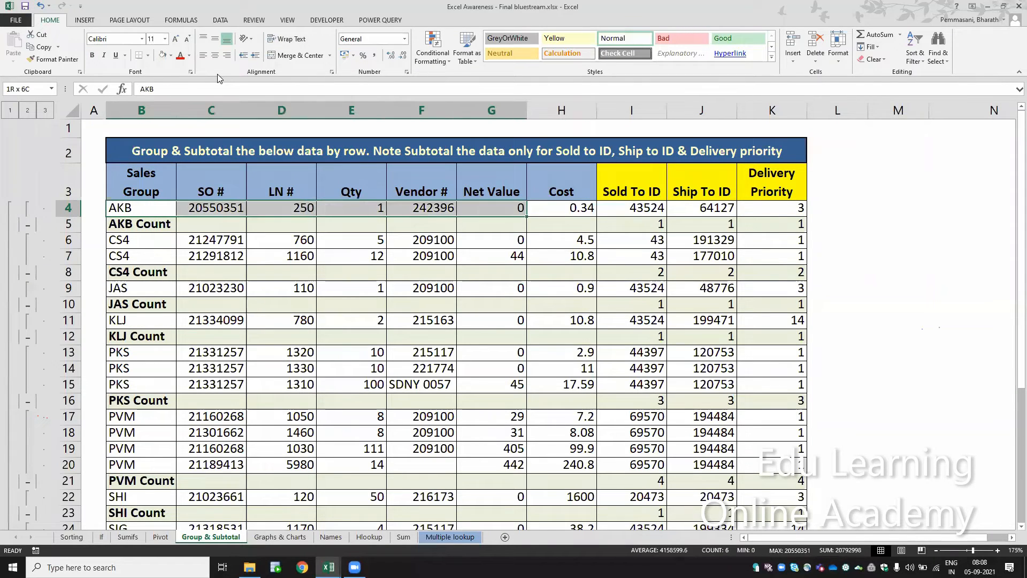
key(shift+Right)
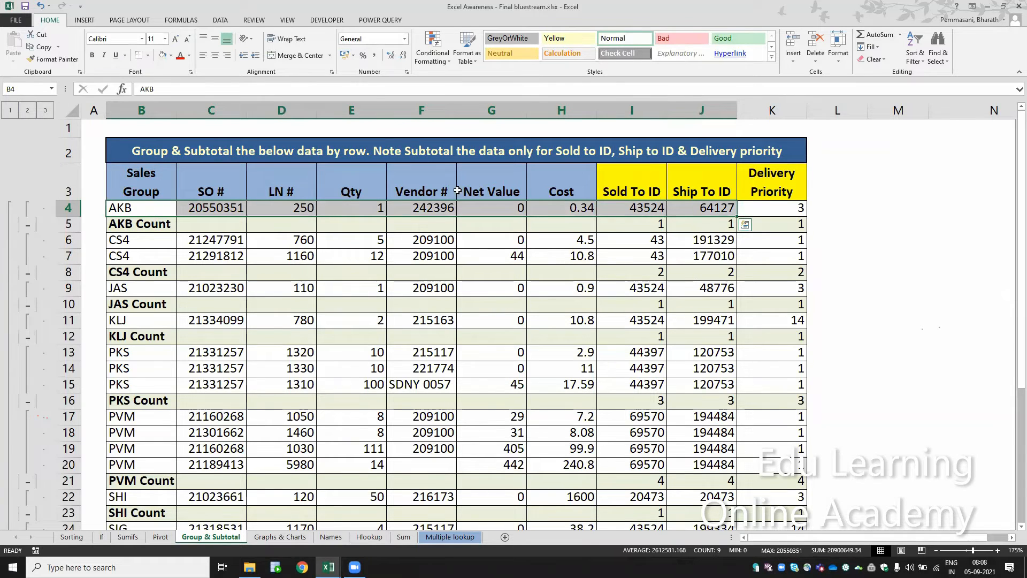
double_click(635, 219)
key(Escape)
key(Right)
key(Right)
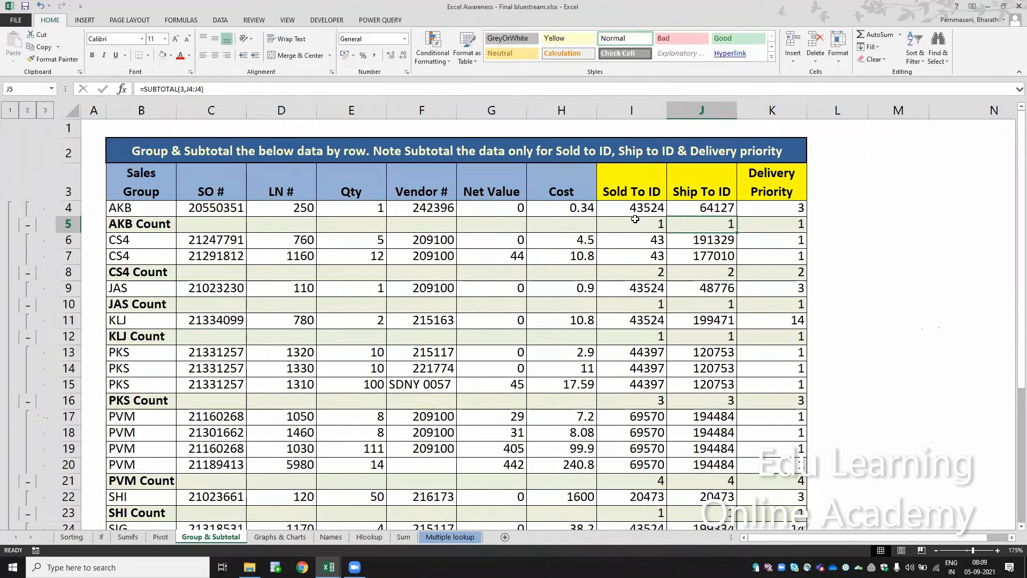
- Compare the CS4 records in rows 6 and 7 with the CS4 Count row's subtotals for Sold To ID and Ship To ID
key(Left)
key(Left)
key(Left)
key(Left)
key(Left)
key(Left)
key(Left)
key(Left)
key(Left)
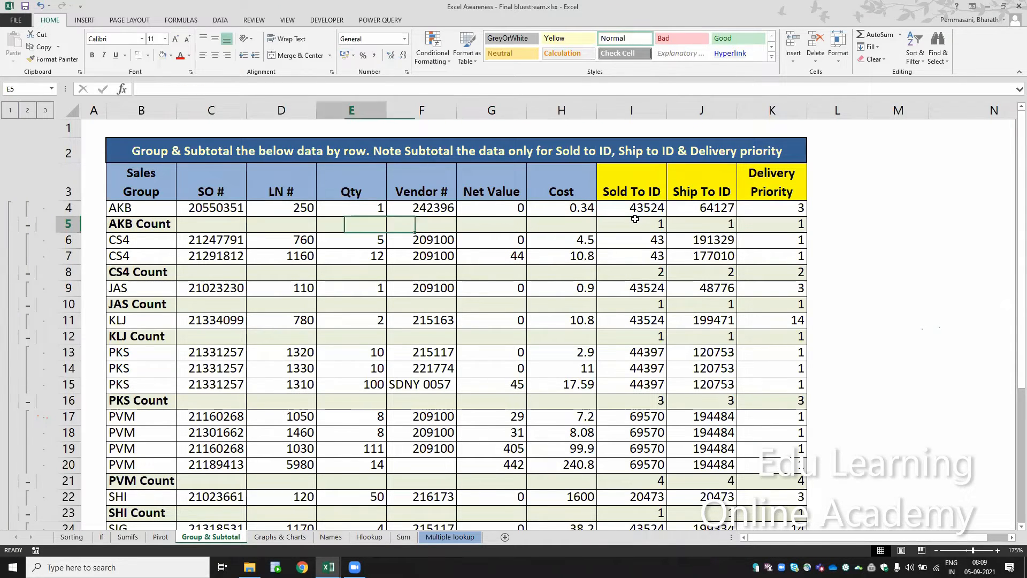
key(Down)
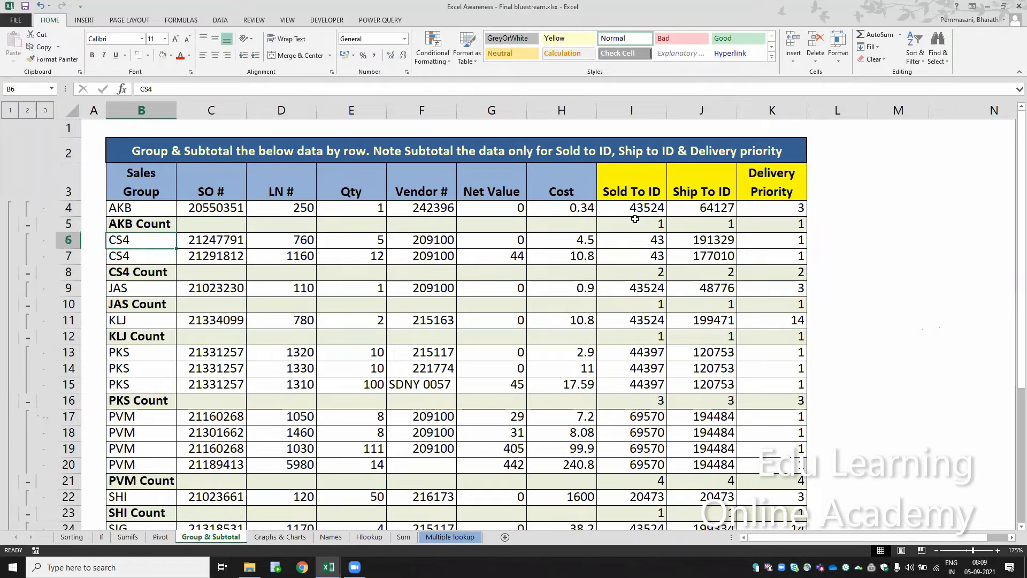
key(shift+Down)
key(shift+Right)
key(shift+Right)
key(shift+Right)
key(shift+Right)
key(shift+Right)
key(shift+Right)
key(shift+Right)
key(shift+Right)
key(shift+Right)
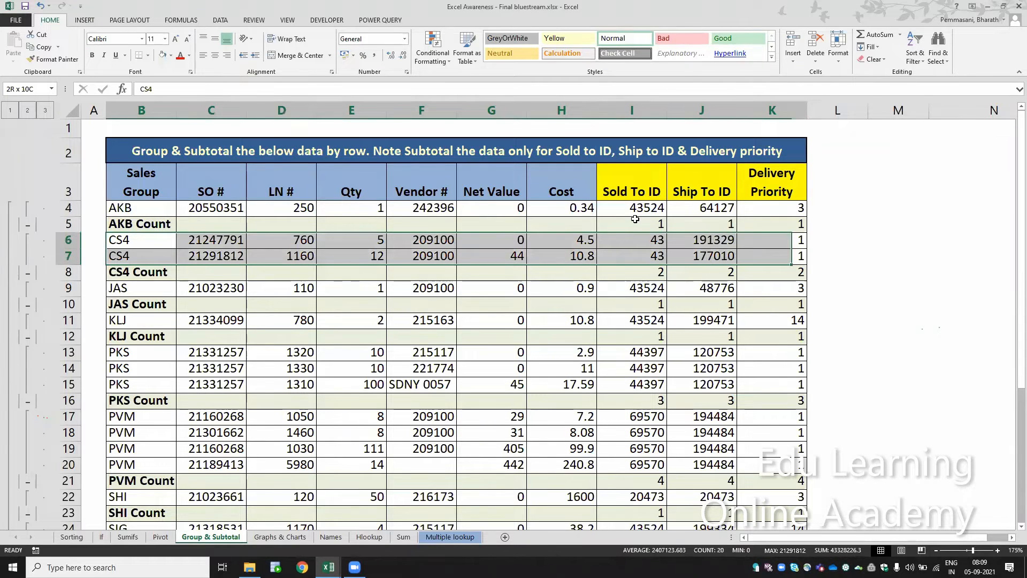
click(652, 275)
key(Right)
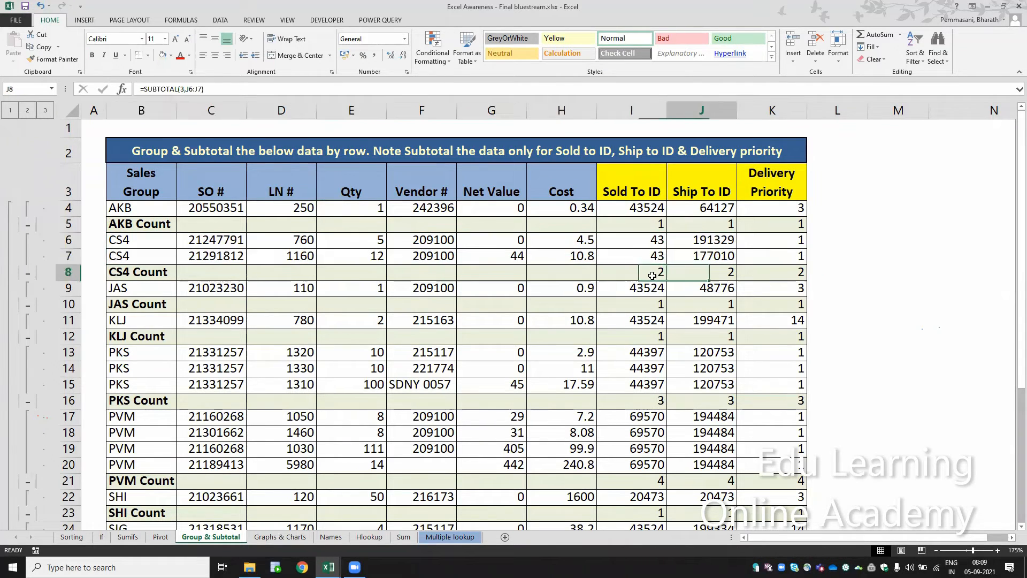
- Look through the next groups' count rows down the Sales Group column to the PKS Count row
key(Down)
key(Down)
key(Down)
key(Left)
key(Left)
key(Left)
key(Left)
key(Left)
key(Left)
key(Left)
key(Left)
key(Left)
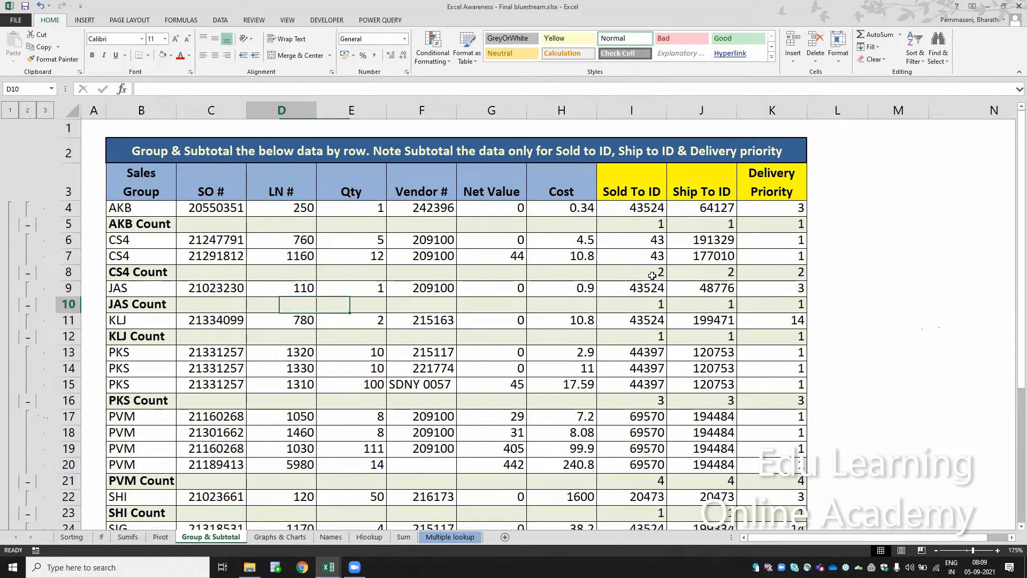
key(Down)
key(Down)
key(Down)
key(Down)
key(Down)
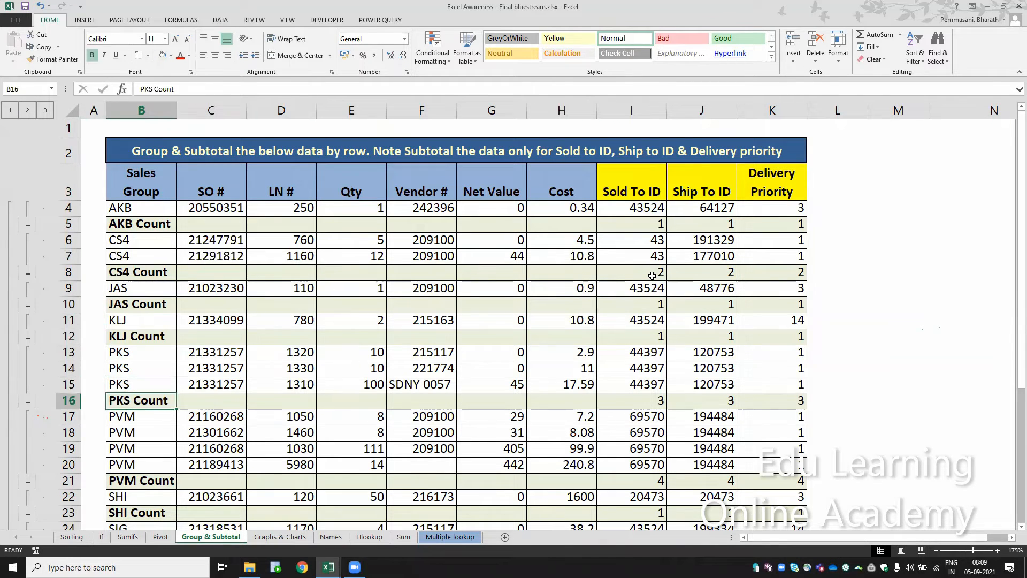
- Examine the PKS Count row's subtotal formulas across Sold To ID, Ship To ID and Delivery Priority
key(Right)
key(Right)
key(Right)
key(Right)
key(Right)
key(Right)
key(Right)
key(Right)
key(Right)
key(Left)
key(Right)
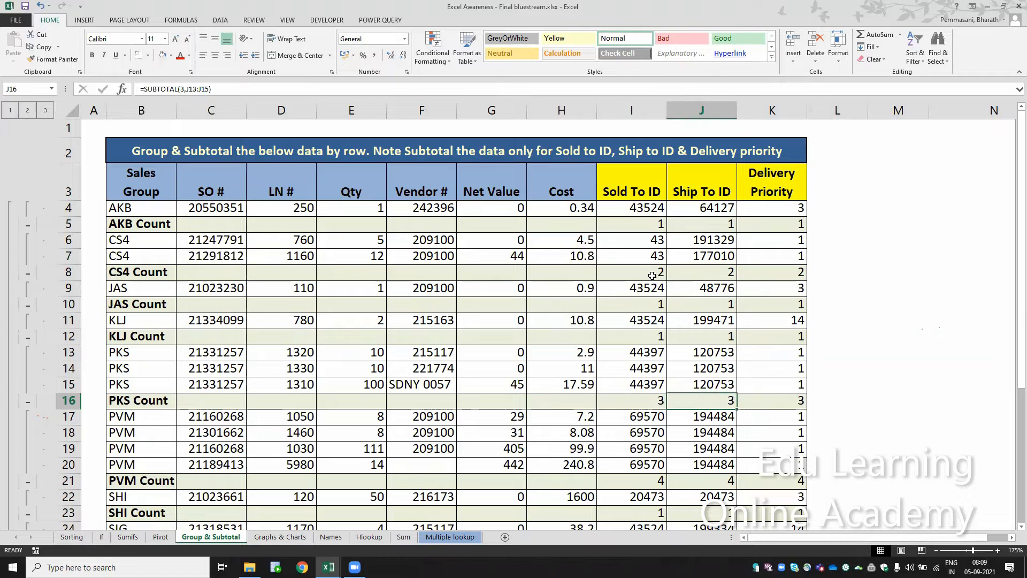
key(Right)
- Look through the PVM records in rows 17 to 20 across to their Sold To ID and Ship To ID values
key(Left)
key(Left)
key(Left)
key(Left)
key(Left)
key(Left)
key(Left)
key(Left)
key(Down)
key(Down)
key(Down)
key(Down)
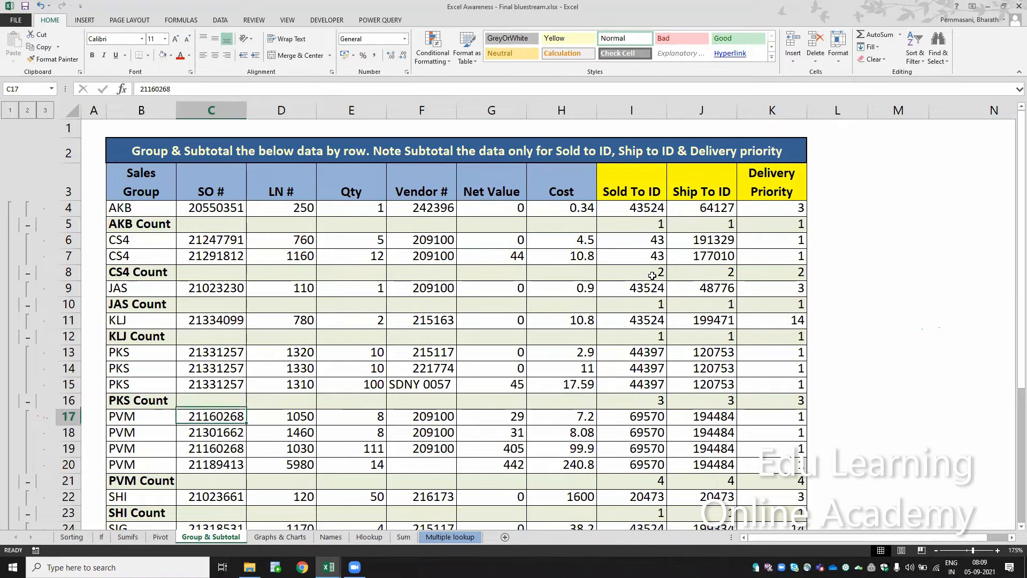
key(Right)
key(Right)
key(Right)
key(Right)
key(Right)
key(Right)
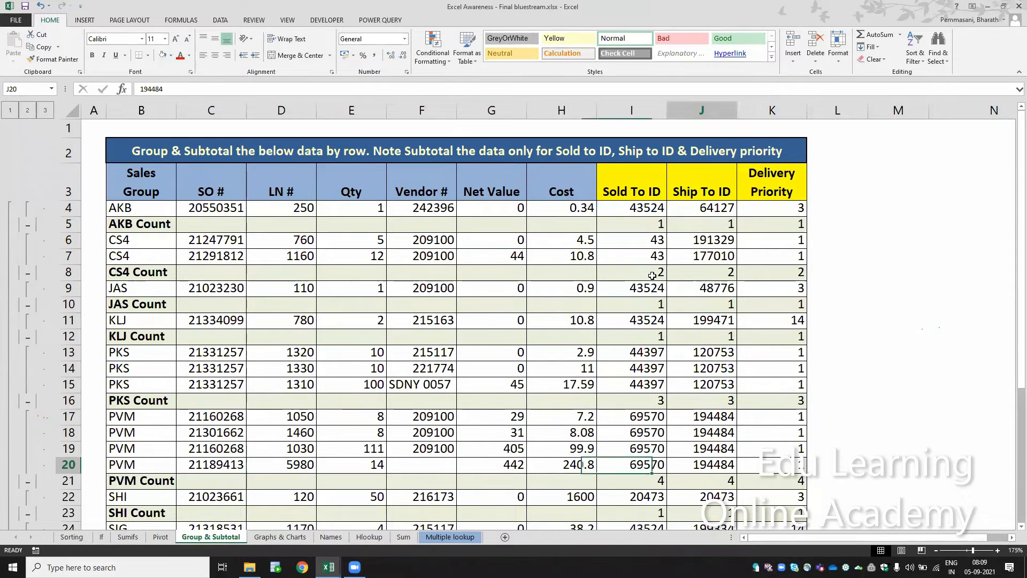
- Check the PVM Count row's Sold To ID formula against the Sold To ID values in rows 18 to 20
key(Down)
key(Left)
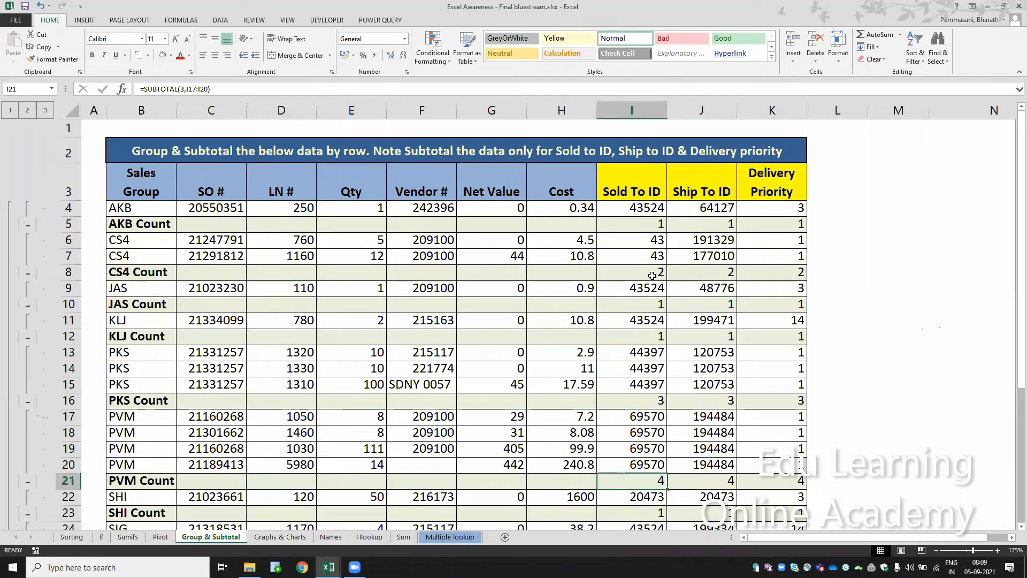
key(Up)
key(shift+Up)
key(shift+Up)
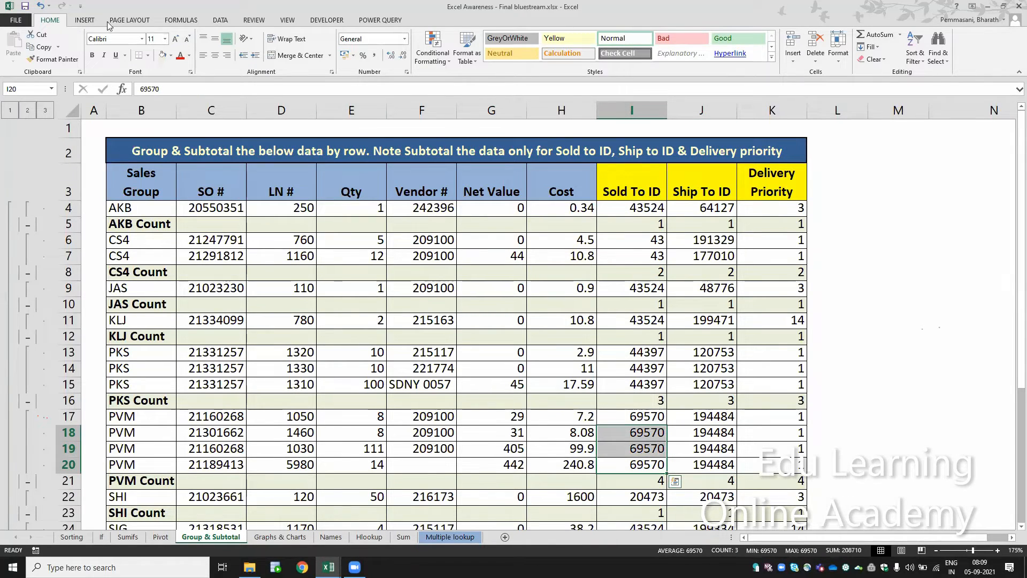
click(221, 20)
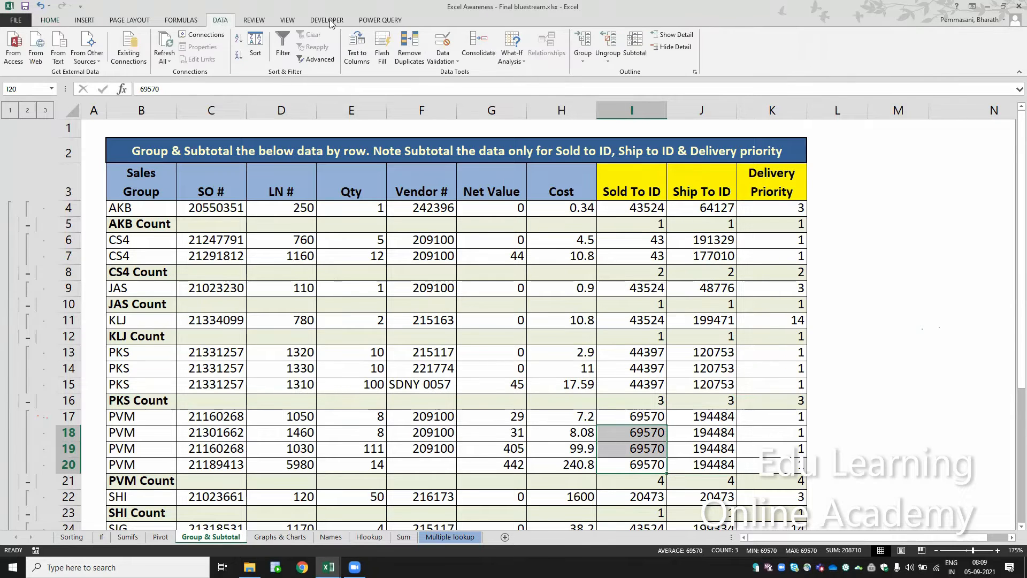
click(634, 43)
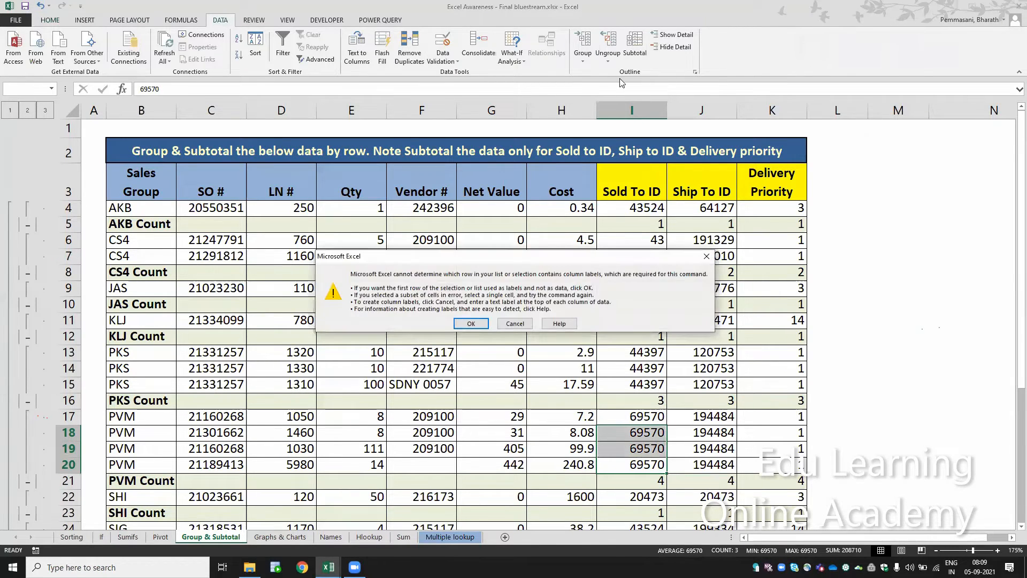
click(471, 323)
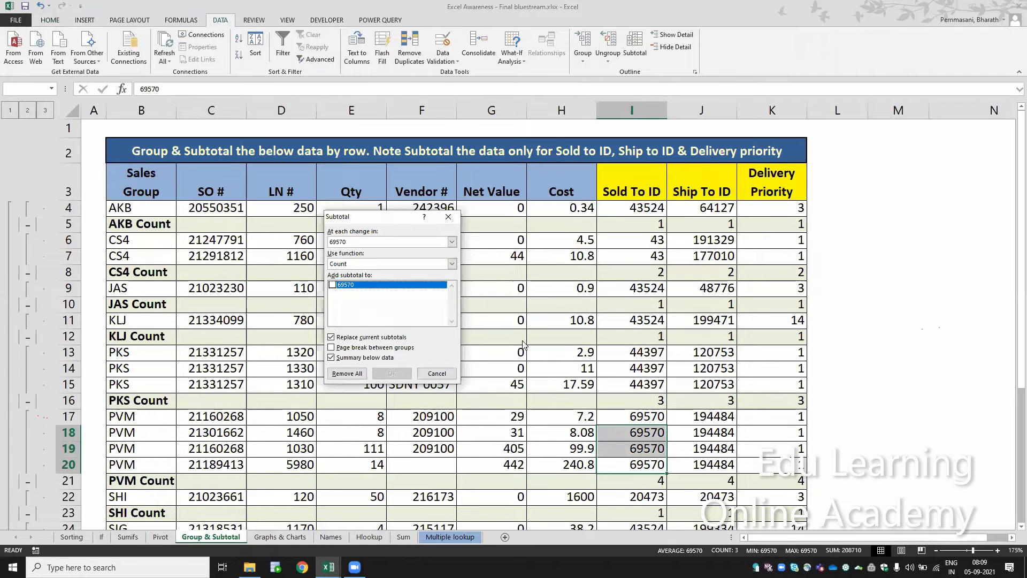
key(Escape)
- Remove all subtotals from the whole table, from the Sales Group header in B3 to the Grand Count row
key(ctrl+Up)
key(ctrl+Up)
key(ctrl+Down)
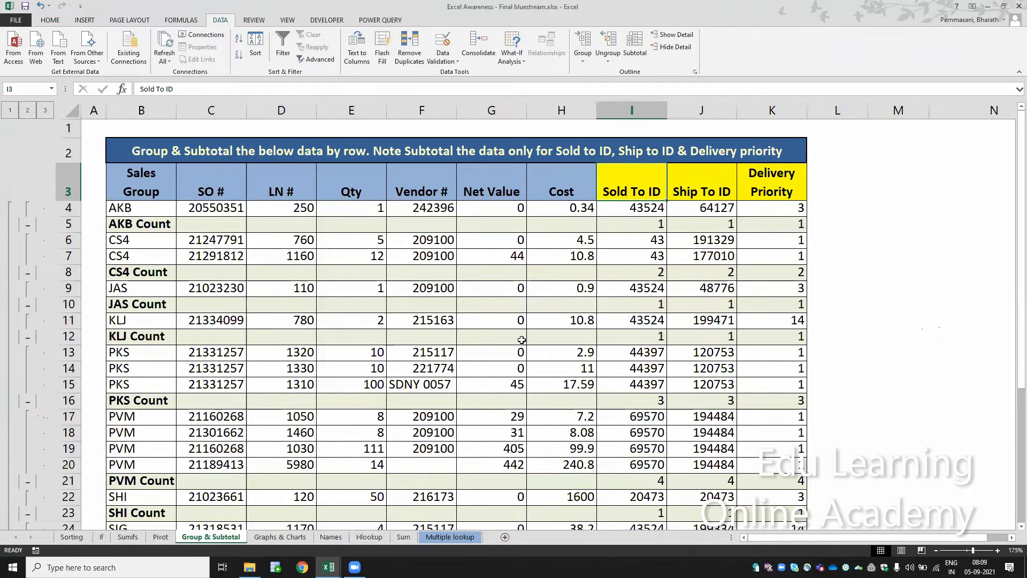
key(ctrl+Left)
key(ctrl+shift+Right)
key(ctrl+shift+Down)
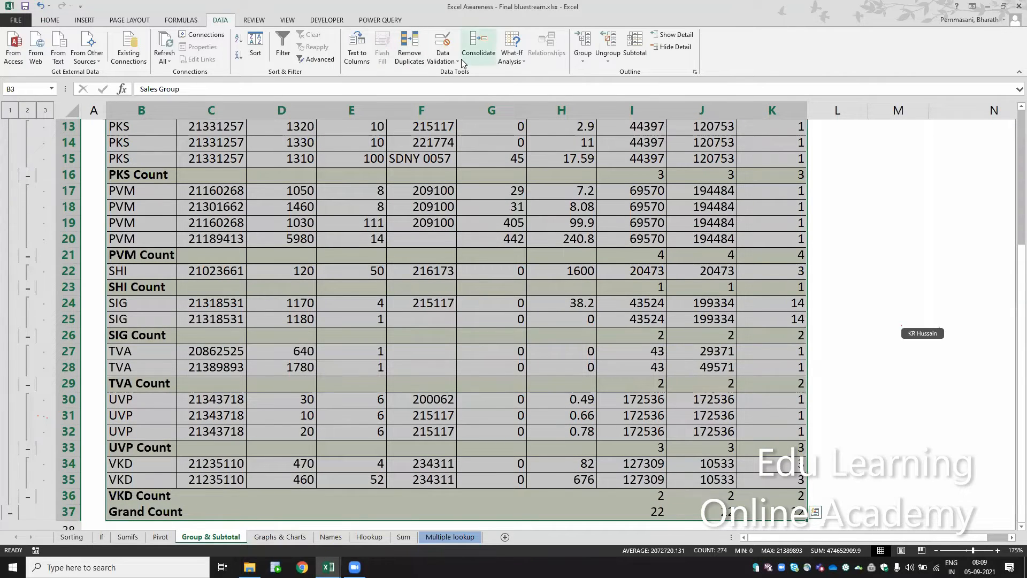
click(642, 55)
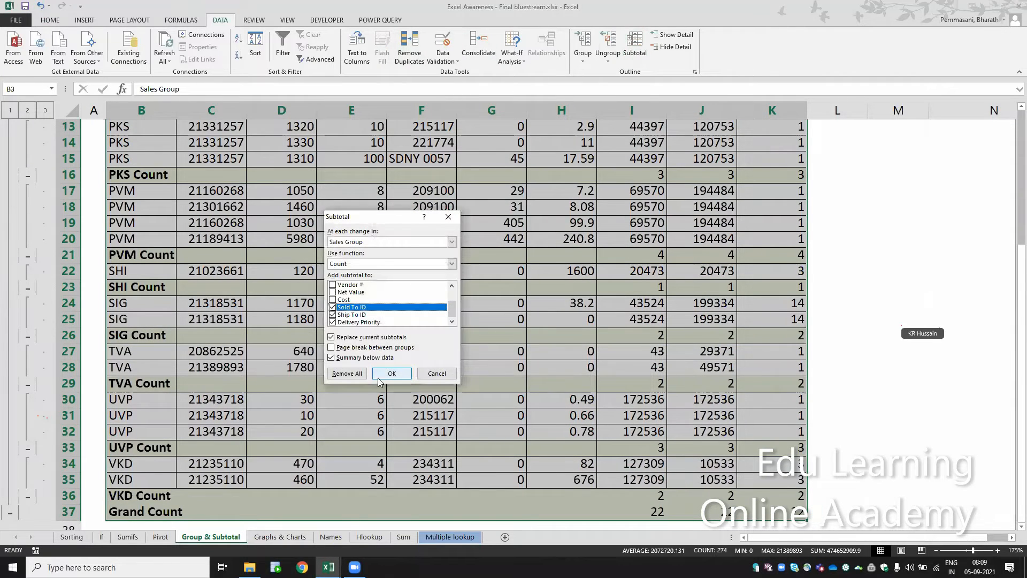
click(353, 371)
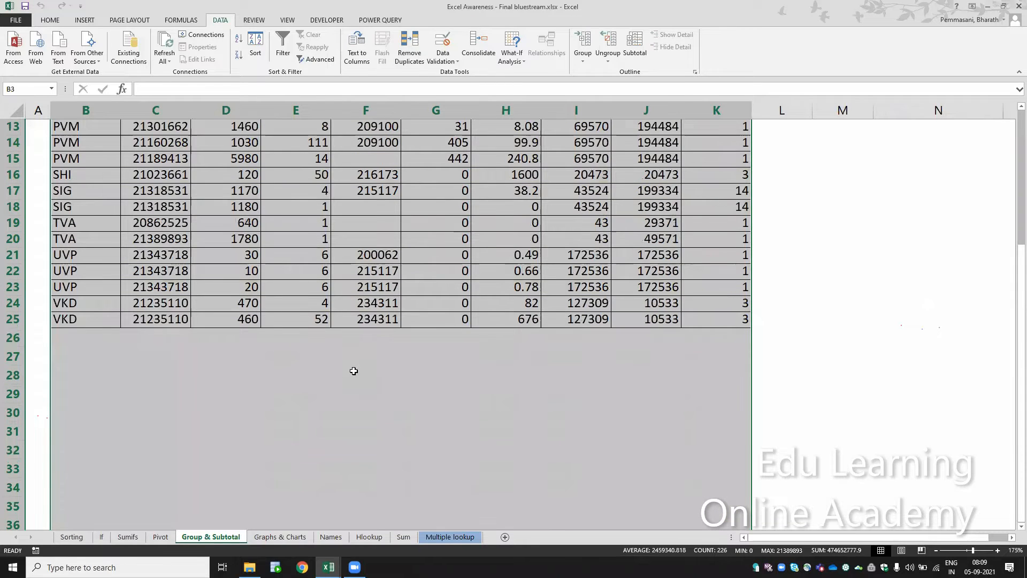
- Select the ungrouped table from Sales Group to Delivery Priority down to row 25 and open its Subtotal settings
key(Up)
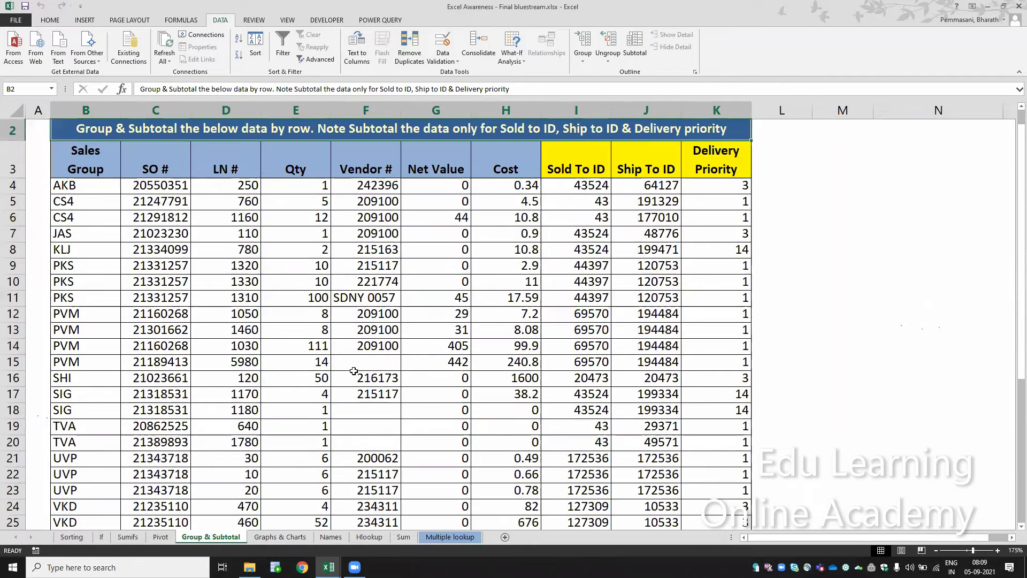
key(Down)
key(Down)
key(ctrl+shift+Down)
key(ctrl+shift+Right)
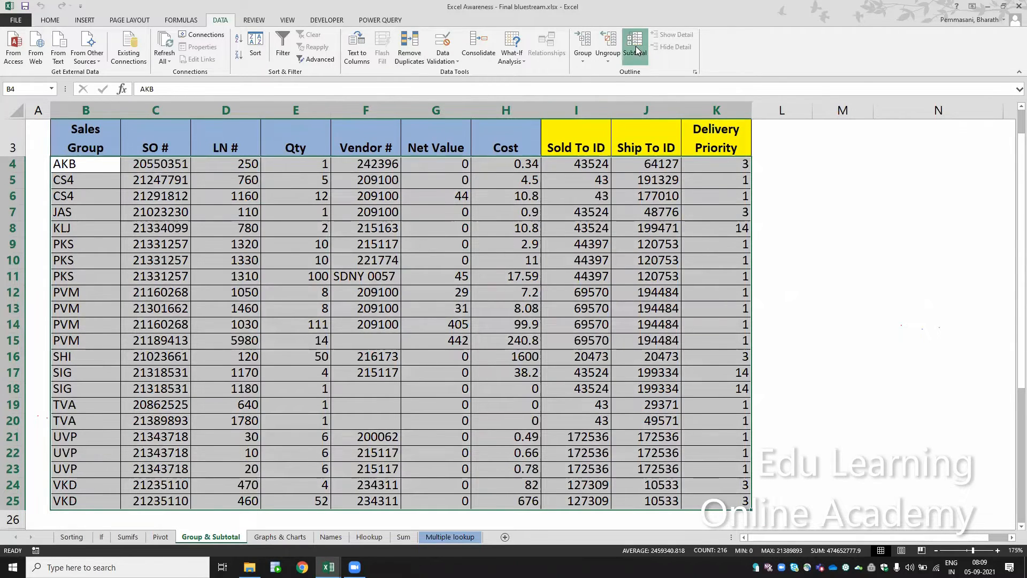
key(ctrl+shift+l)
click(467, 311)
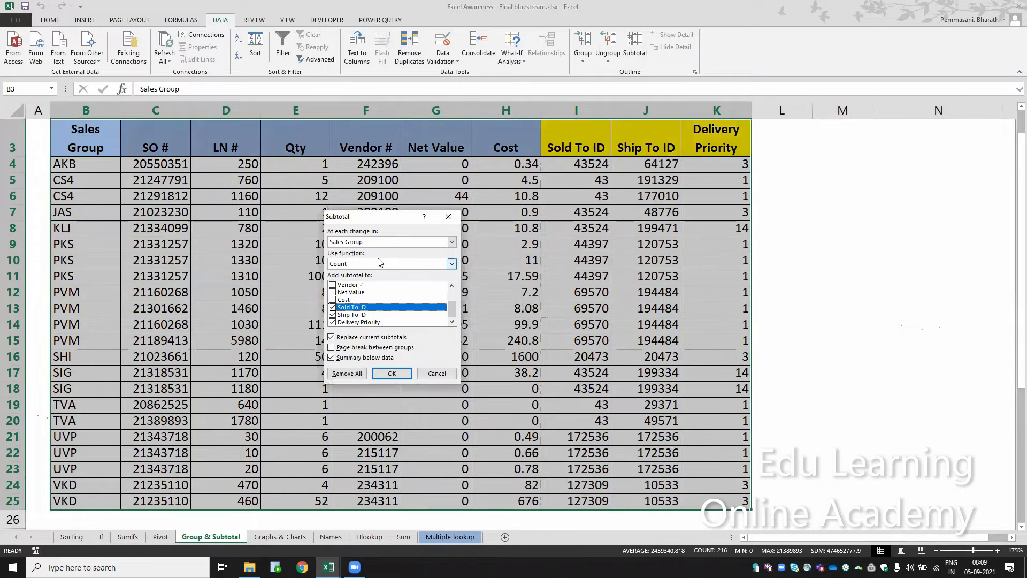
- Set the subtotal function to Sum and exclude Sold To ID, Ship To ID and Delivery Priority from the subtotals
click(378, 264)
click(377, 272)
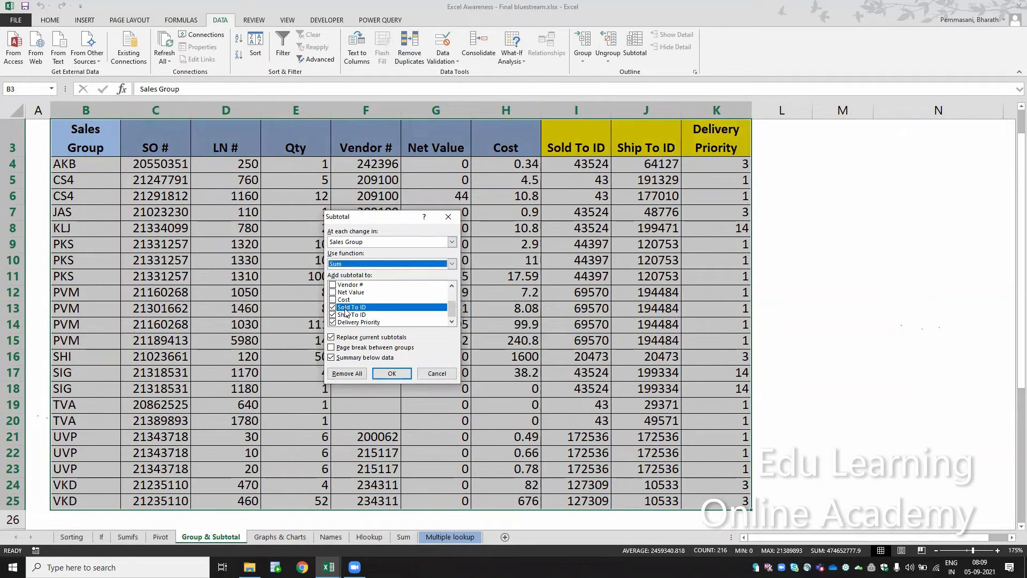
click(333, 308)
click(333, 315)
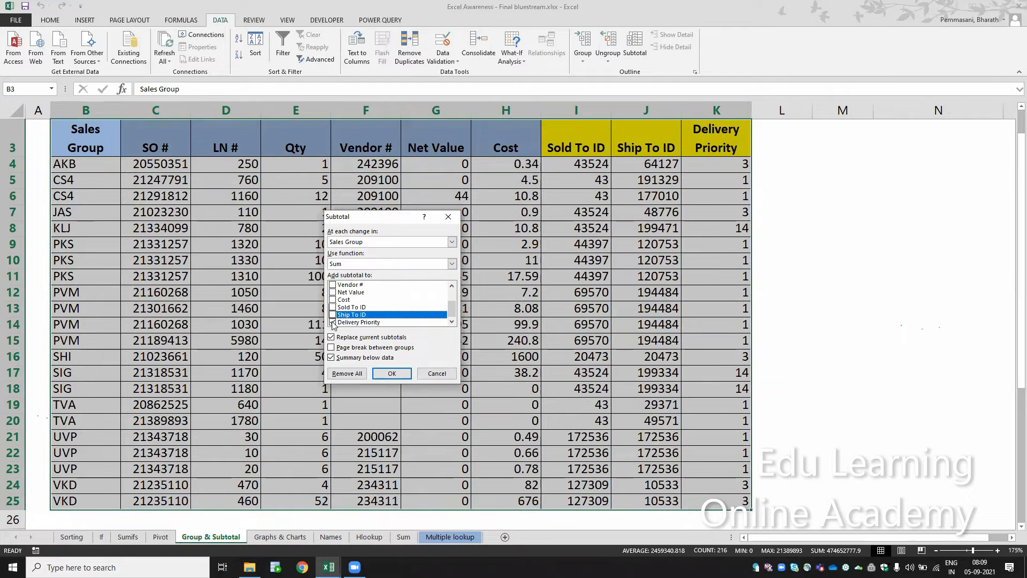
click(333, 322)
- Include Cost and Net Value in the subtotals and apply them at each change in Sales Group
click(454, 283)
click(453, 283)
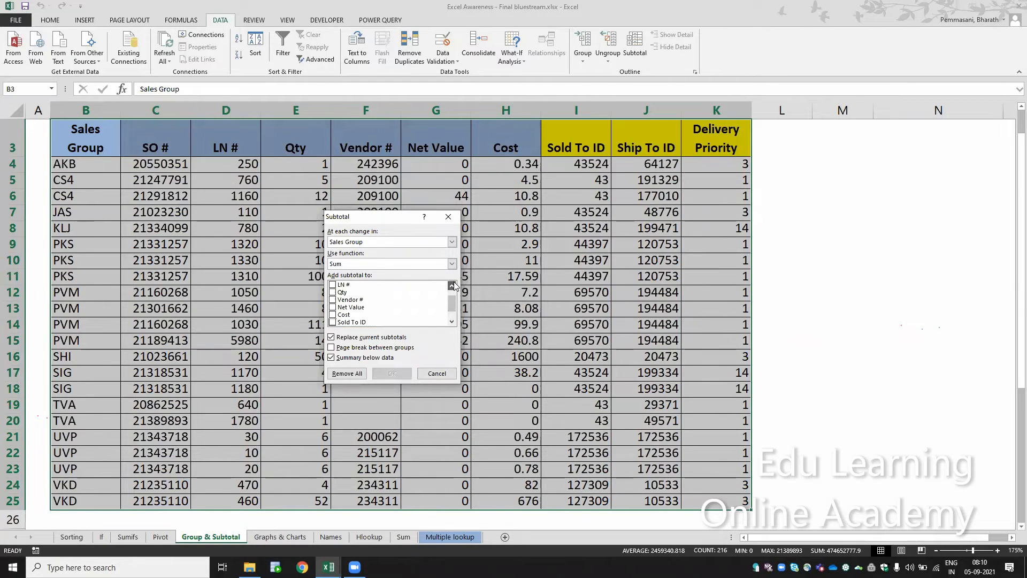
click(454, 283)
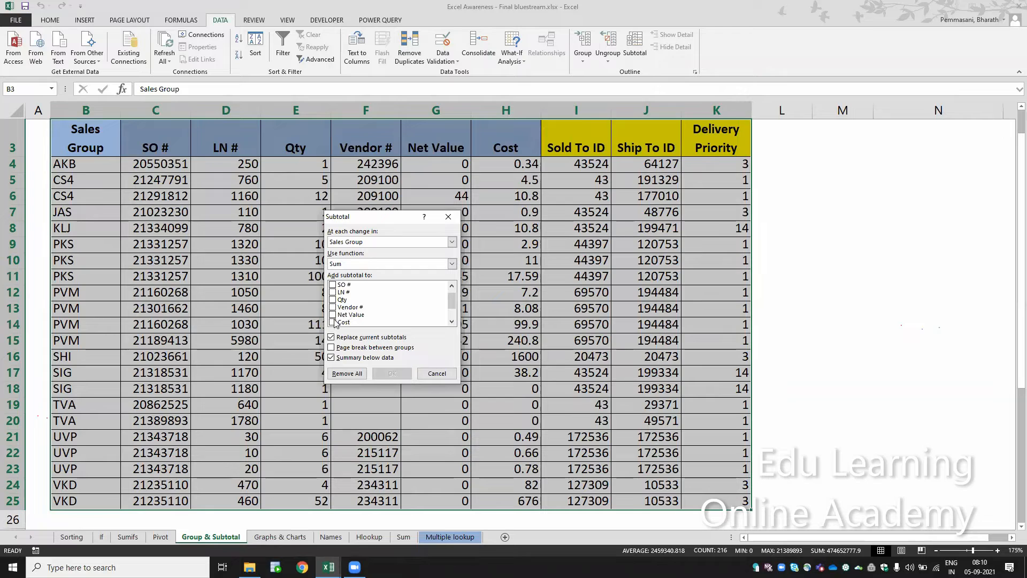
click(333, 322)
click(452, 322)
click(452, 322)
click(452, 322)
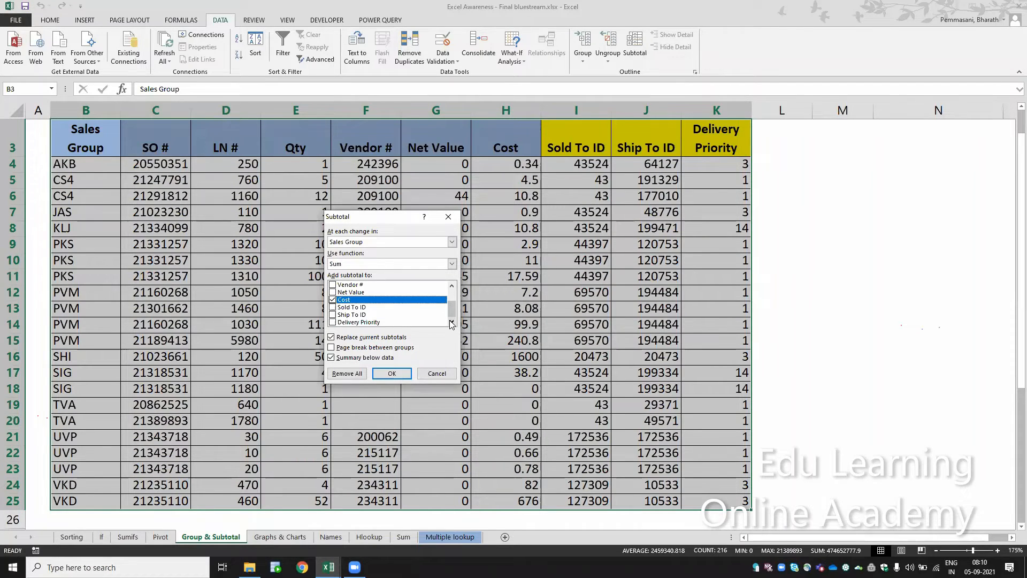
click(333, 292)
click(392, 373)
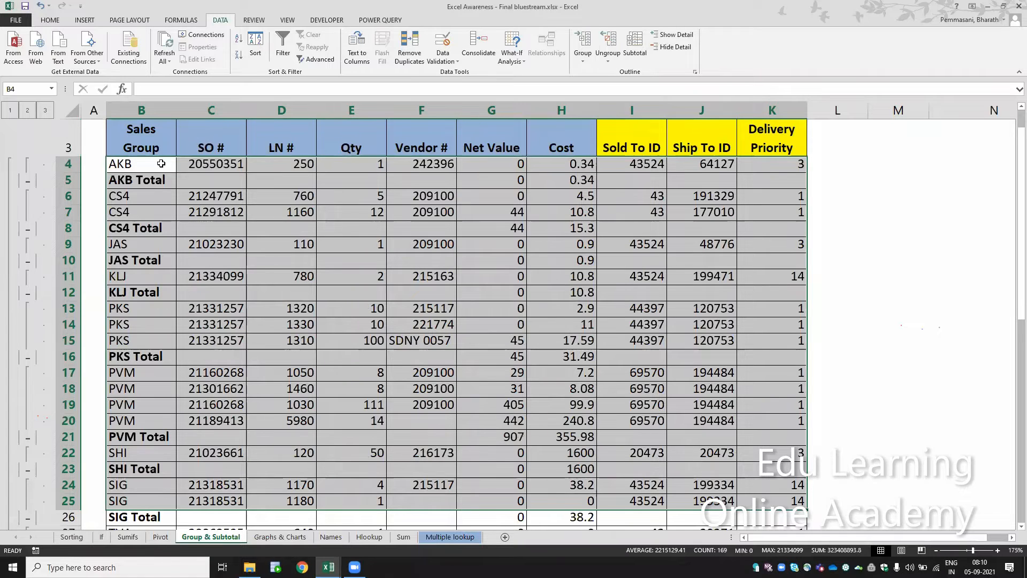
- Collapse the outline to level 2 and fill only the visible total rows, from Sales Group to Delivery Priority, with light green
key(ctrl+Up)
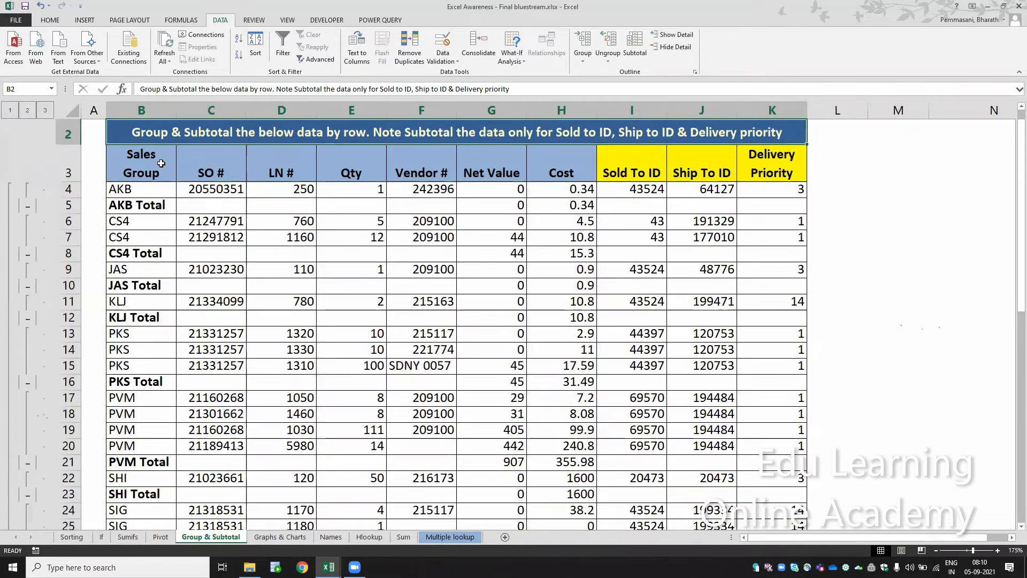
click(26, 112)
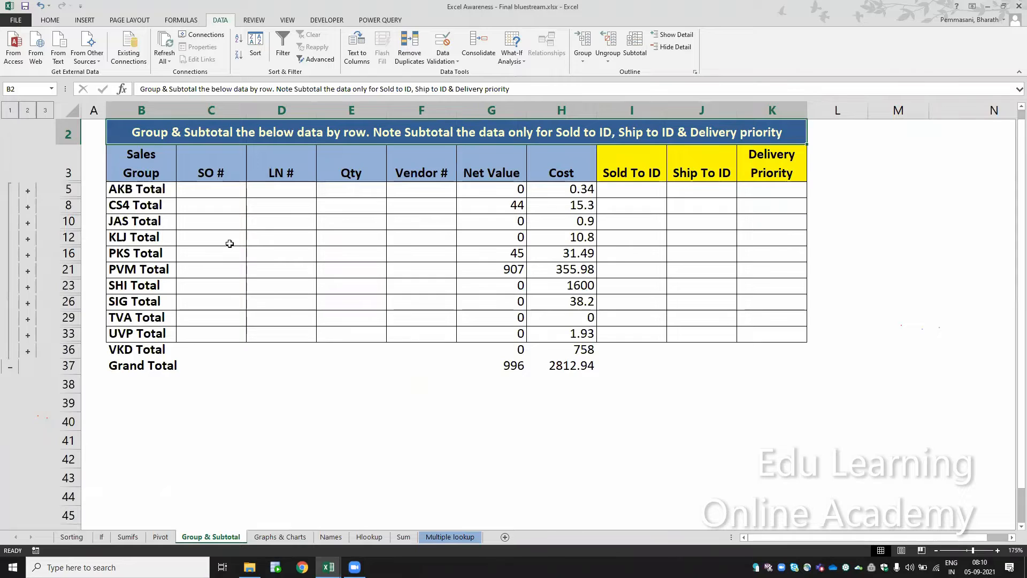
key(Down)
key(Down)
key(Down)
key(Up)
key(ctrl+shift+Down)
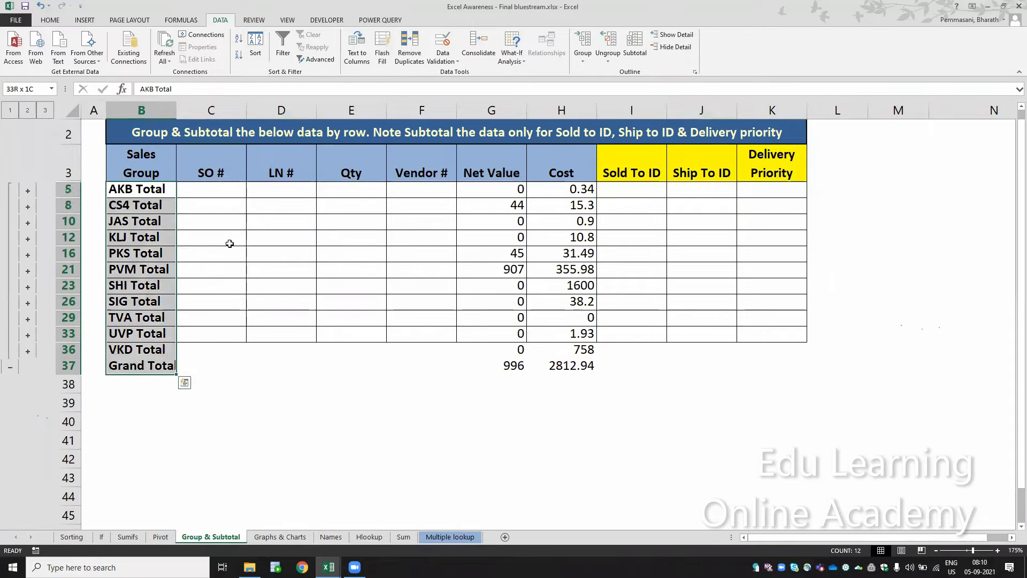
key(ctrl+shift+Right)
key(ctrl+shift+Right)
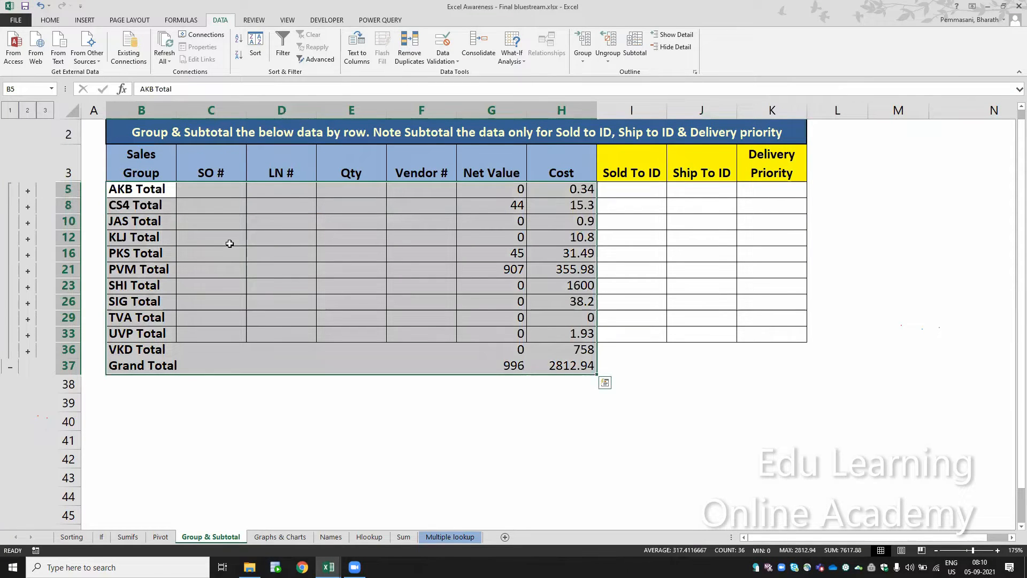
key(shift+Right)
key(shift+Right)
key(shift+Right)
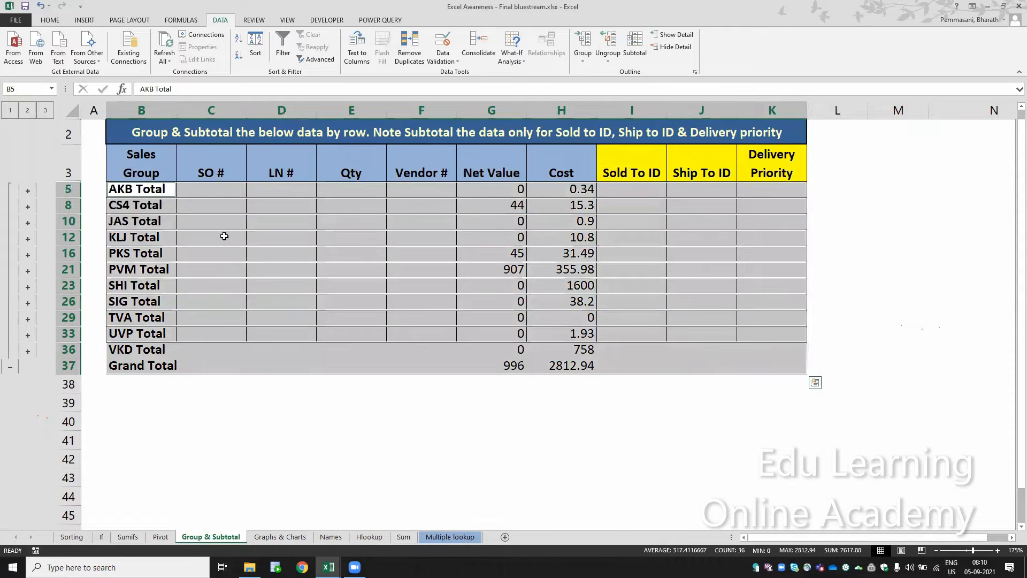
click(48, 20)
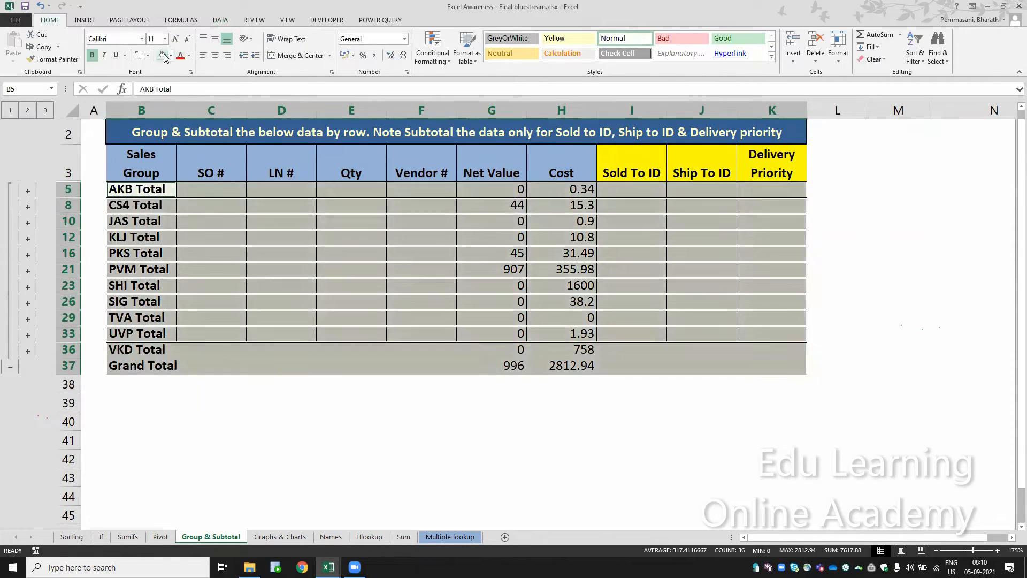
key(Up)
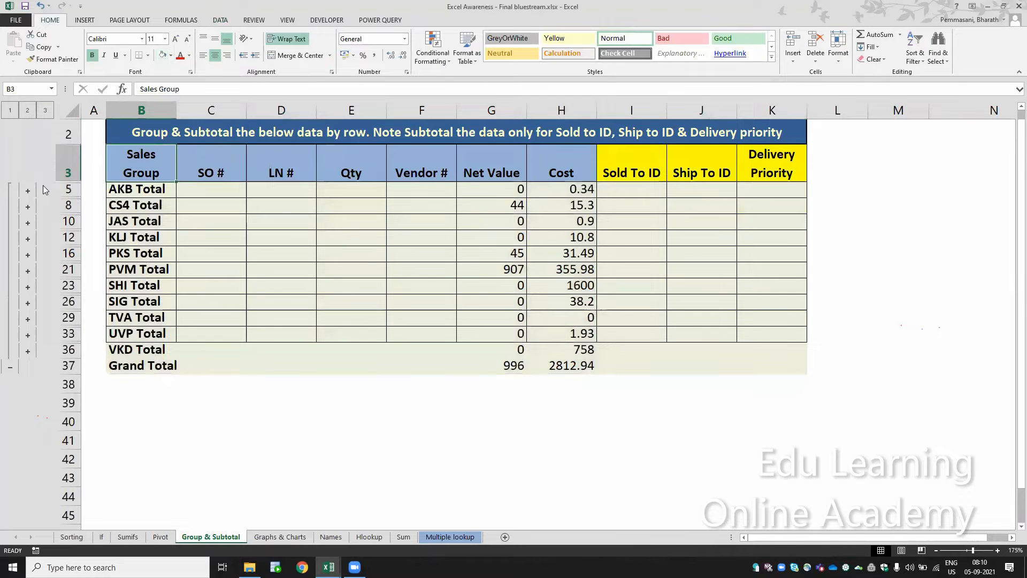
- Expand the outline to level 3 so every detail row is shown
click(46, 111)
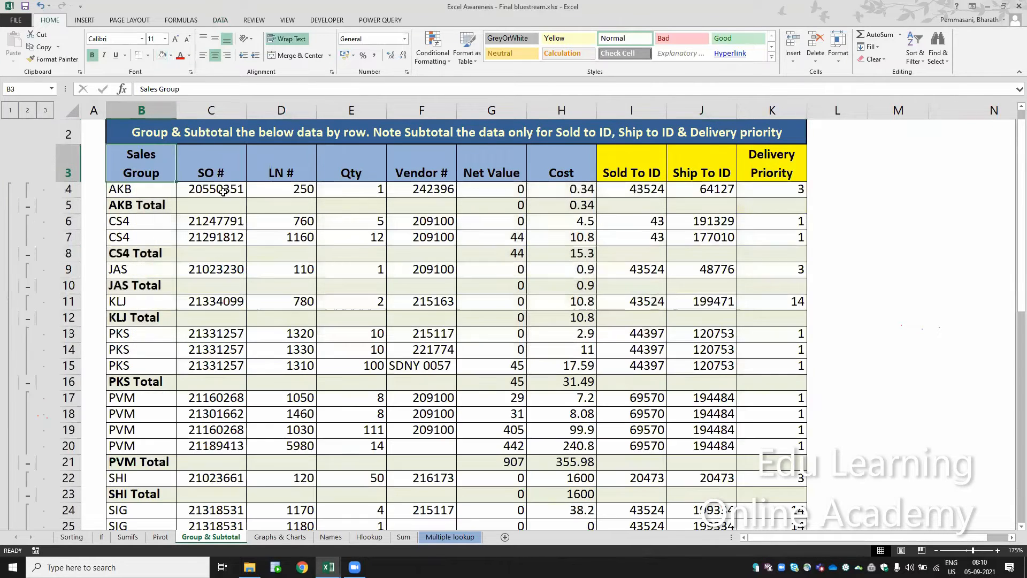
click(330, 258)
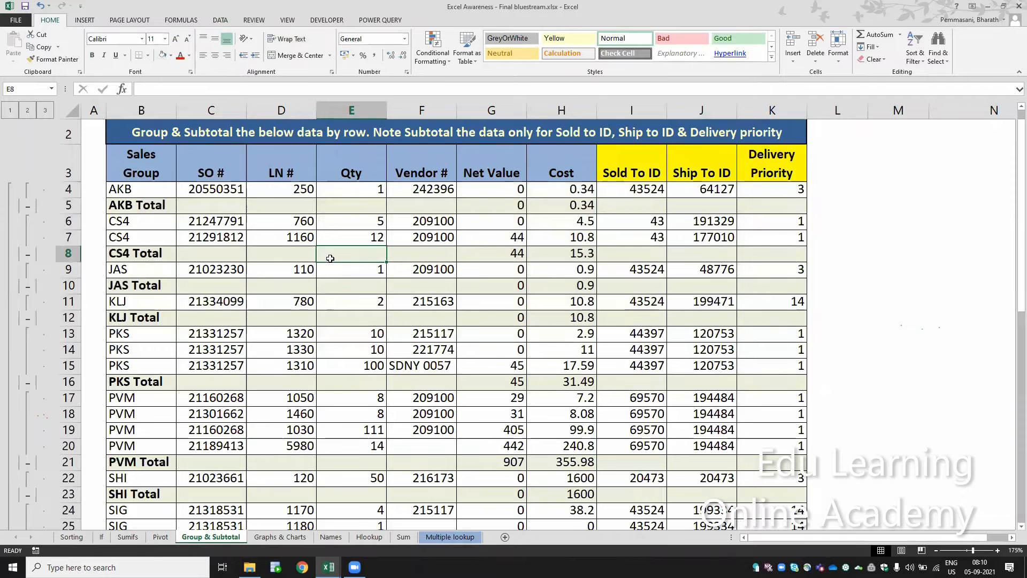
- Check the CS4 Total row's Net Value and Cost subtotals against the CS4 detail rows
click(132, 223)
key(Down)
key(Down)
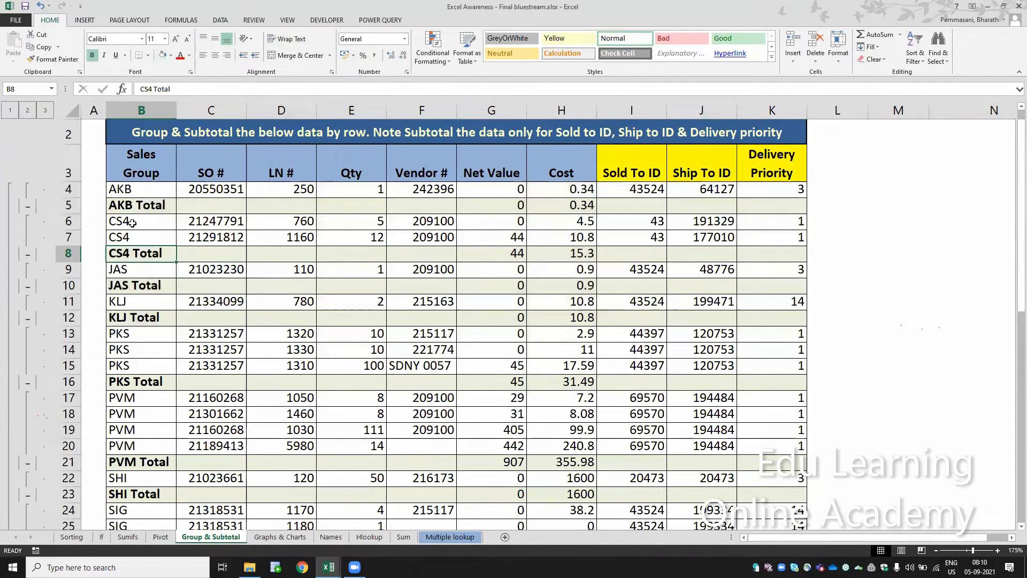
key(Right)
key(Right)
key(Right)
key(Right)
key(Right)
key(Up)
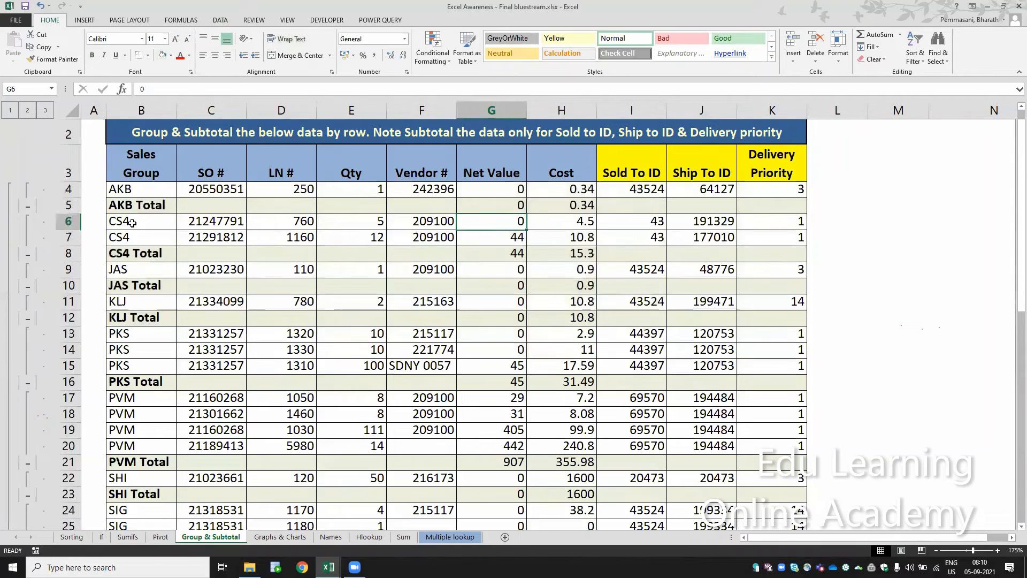
key(Down)
key(Down)
key(Right)
key(Up)
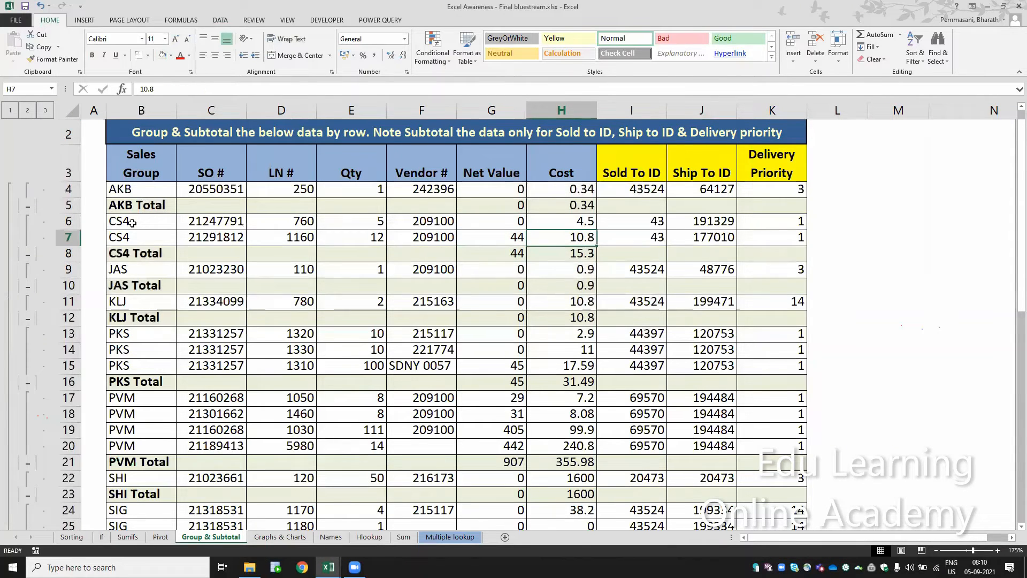
key(Up)
key(Down)
key(Down)
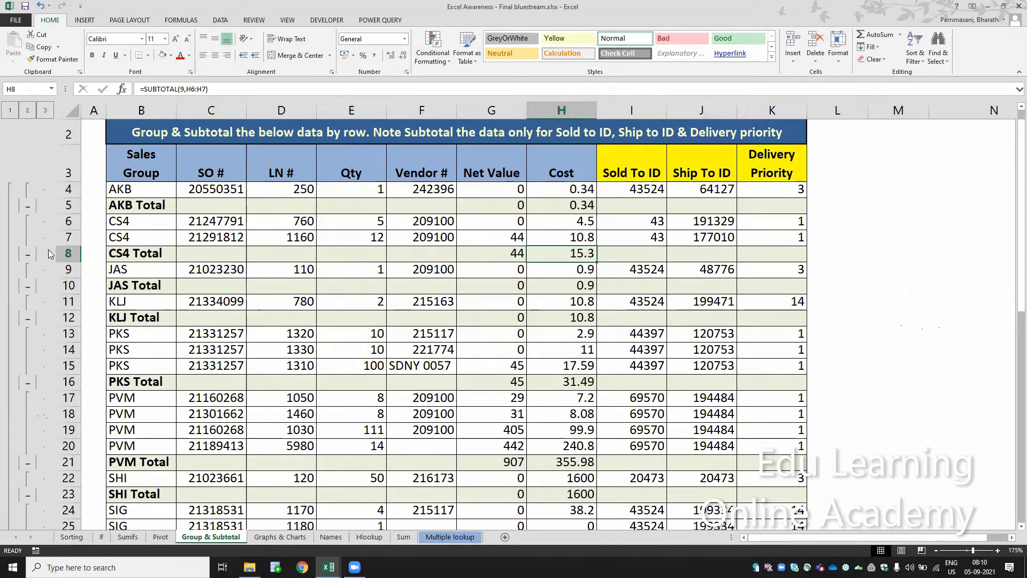
key(shift+space)
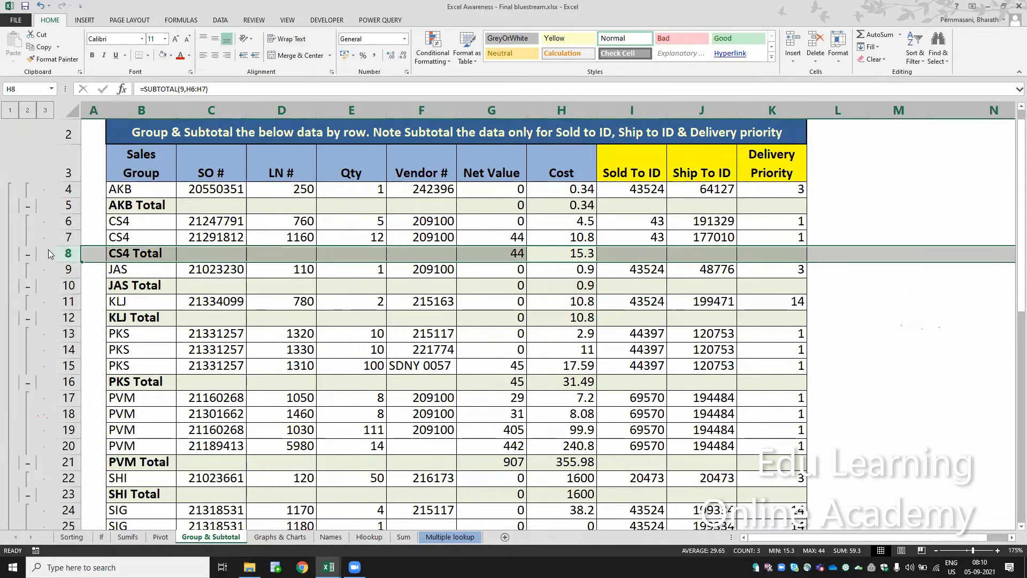
- Go through the Cost values down to the PKS Total row and examine that row
key(Down)
key(Down)
key(Down)
key(Down)
key(Down)
key(Down)
key(Down)
key(Down)
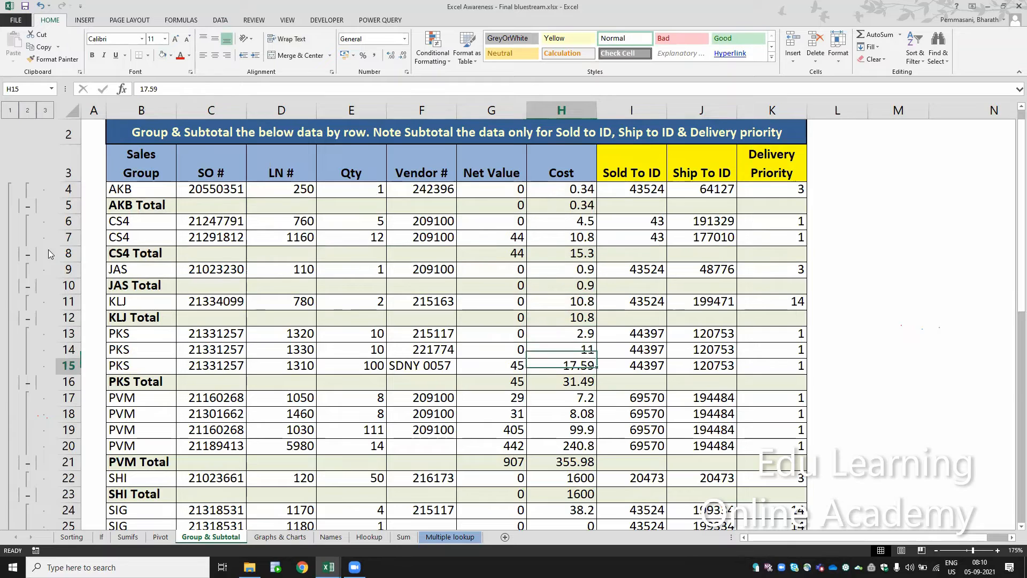
key(shift+space)
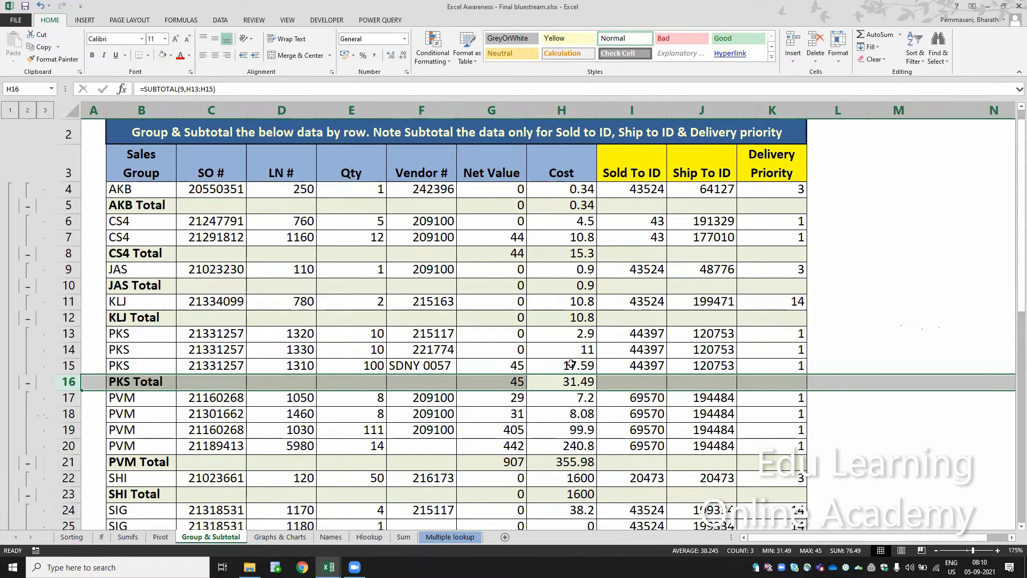
- Compare the PVM Total row's Cost subtotal with the PVM detail rows above it
key(Down)
key(Down)
key(Down)
key(Down)
key(Down)
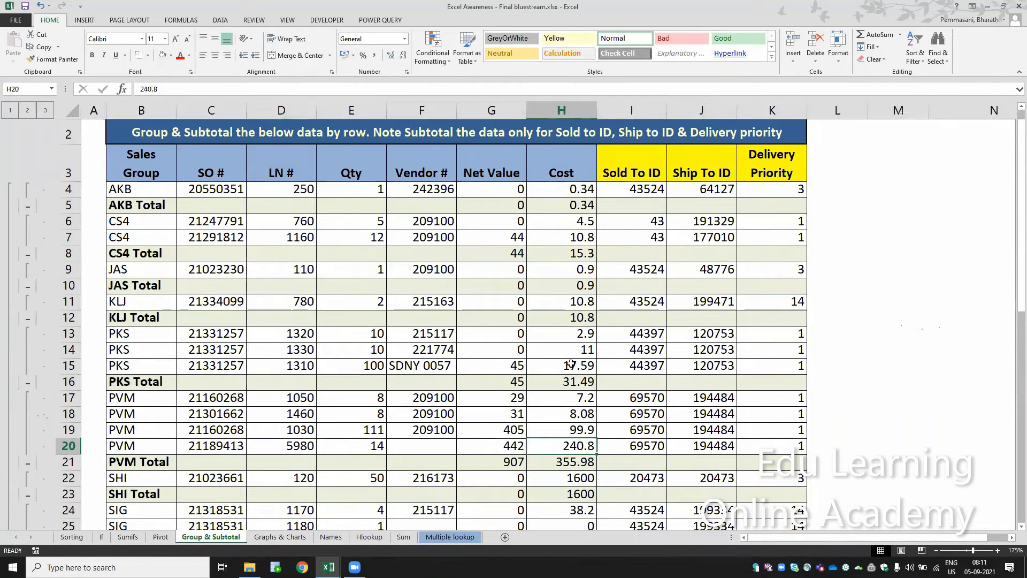
key(shift+space)
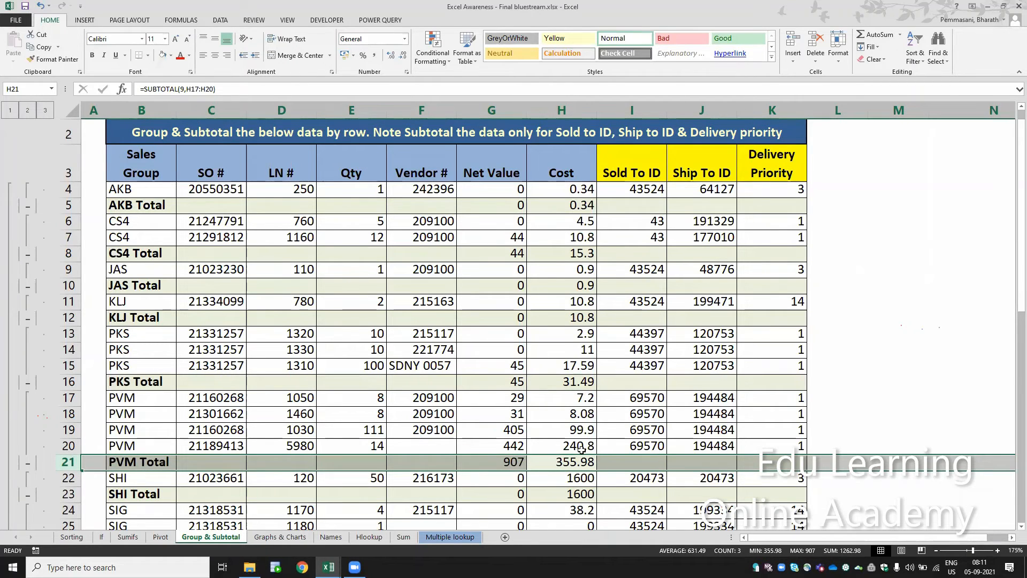
click(570, 460)
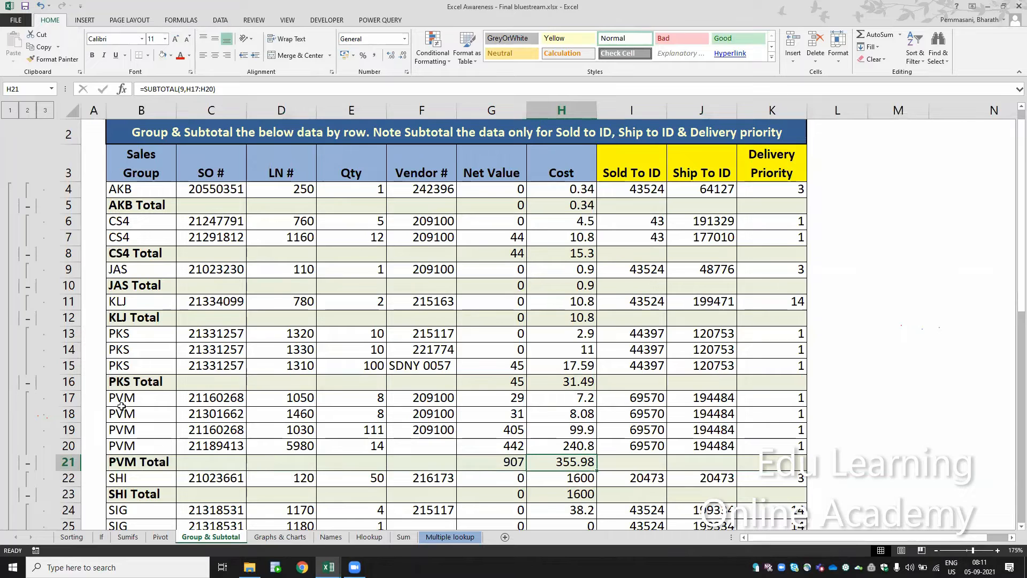
click(136, 402)
click(136, 415)
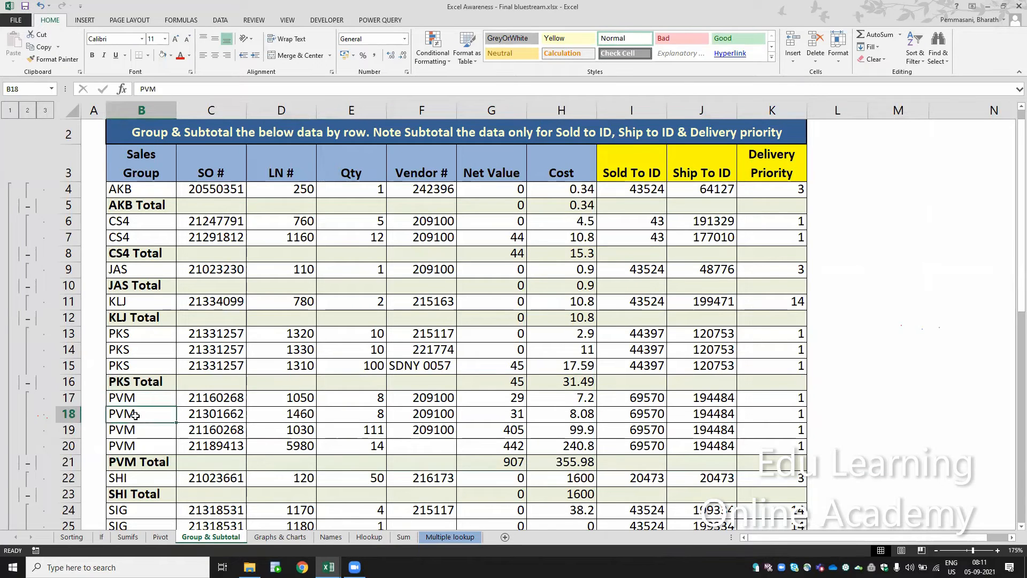
click(142, 434)
click(145, 445)
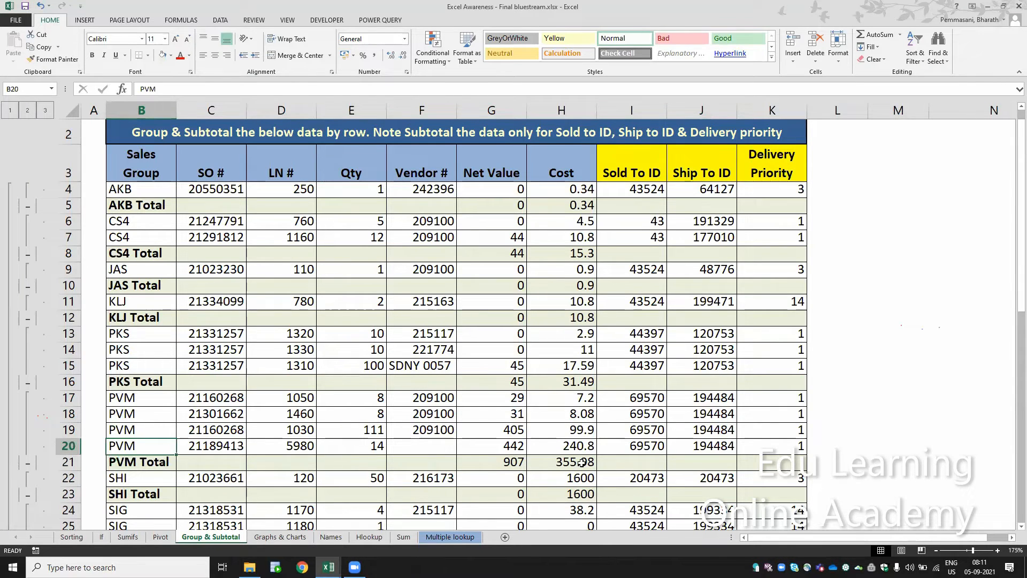
click(563, 464)
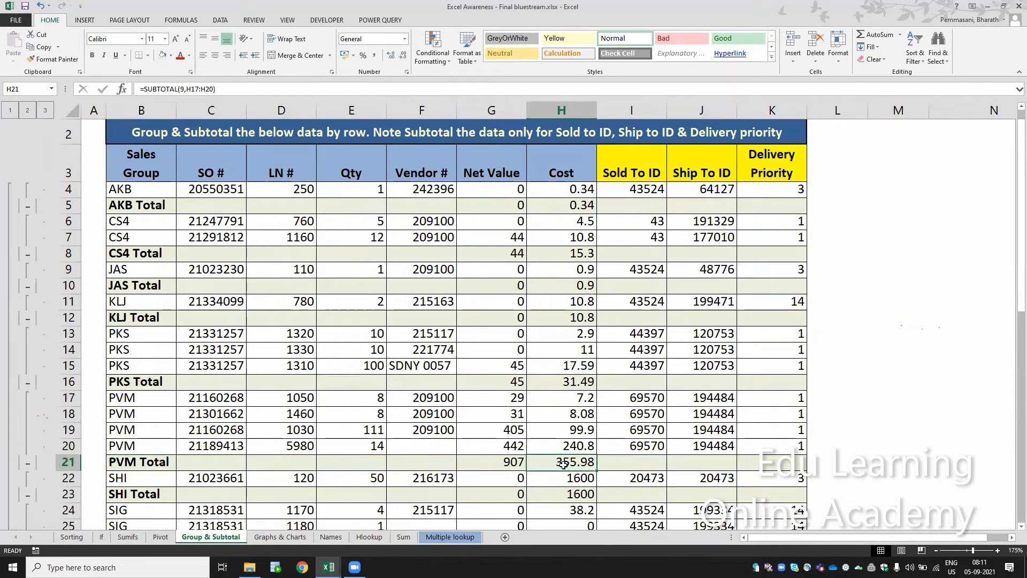
- Examine the Cost subtotals from the SHI group down to the UVP group, including the formula in UVP Total
key(Down)
key(Down)
key(Down)
key(Up)
key(Up)
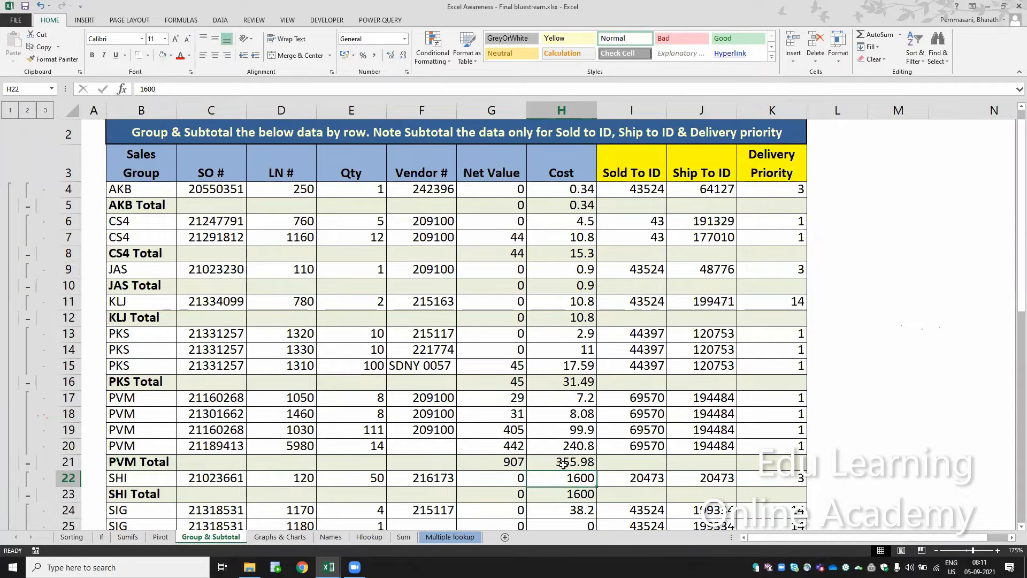
key(shift+space)
key(Down)
key(Down)
key(Down)
key(Down)
key(Down)
key(Down)
key(Down)
key(Down)
key(Down)
key(Down)
key(Down)
key(Down)
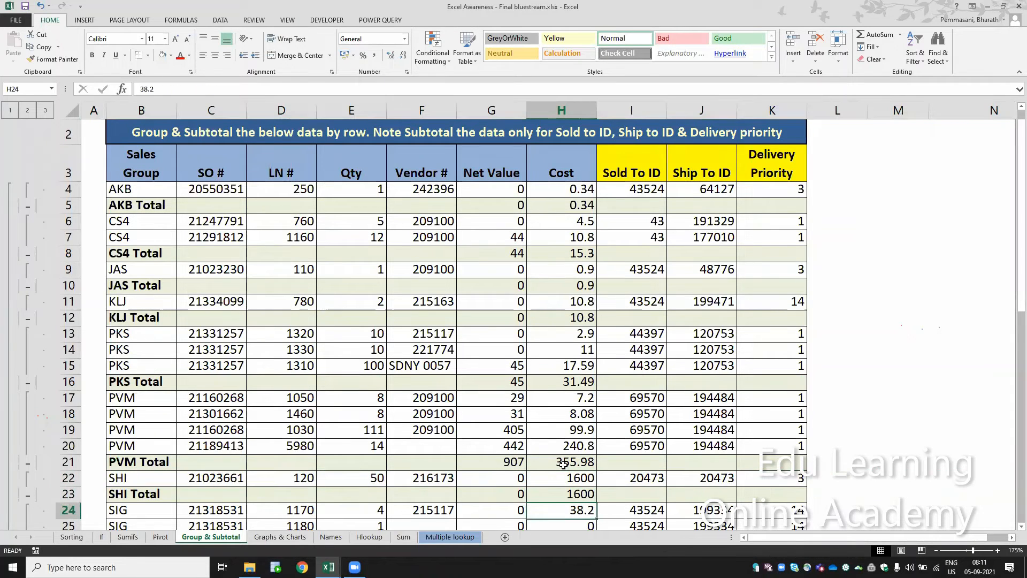
key(Up)
key(Up)
key(Up)
key(Up)
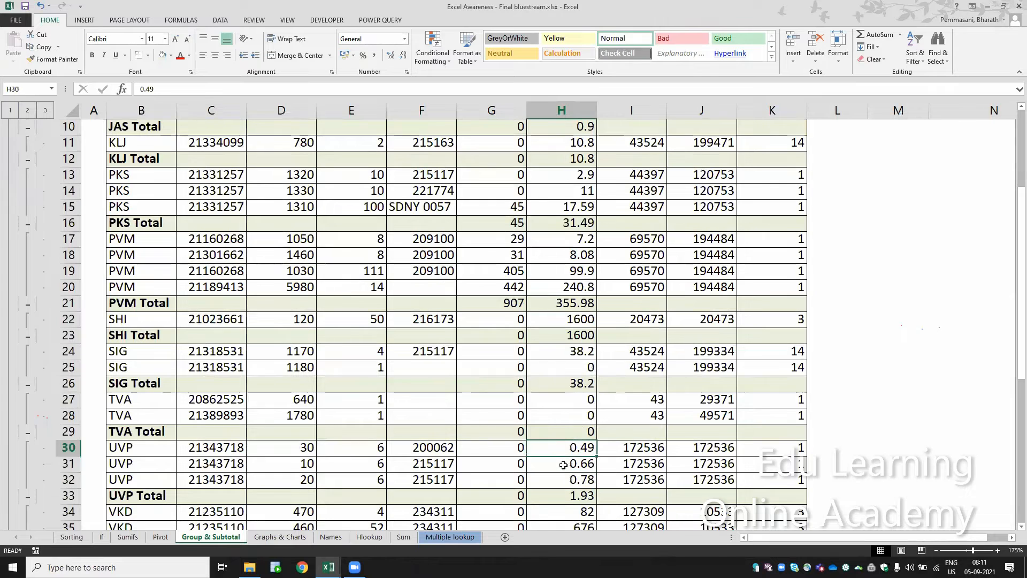
key(shift+Down)
key(shift+Down)
click(570, 496)
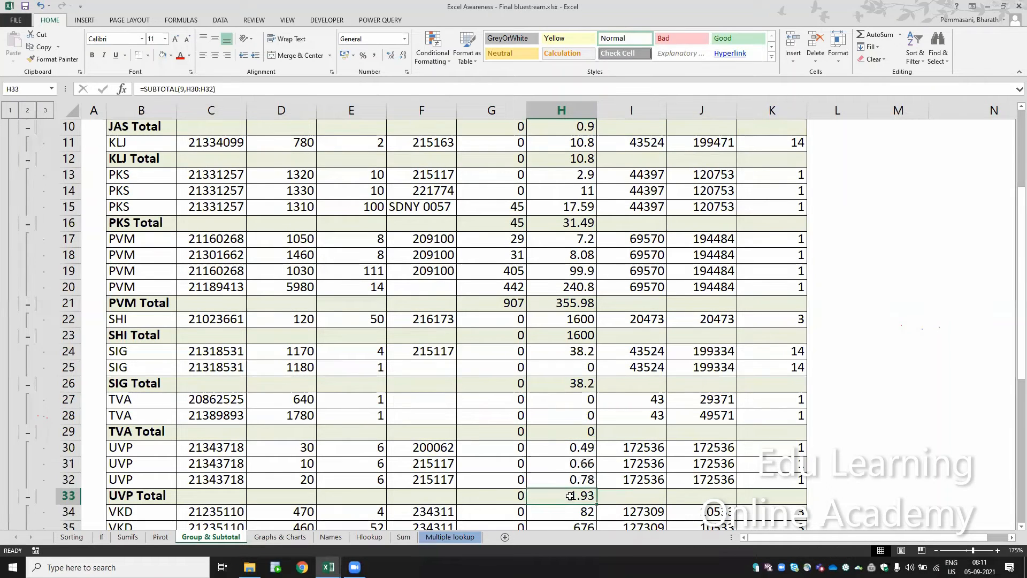
- Review the VKD cost rows and their subtotal, then inspect the Cost formula in the Grand Total row
key(Down)
key(Down)
key(Down)
key(Down)
key(Down)
key(Down)
key(Down)
key(Down)
key(Down)
key(Down)
key(Down)
key(Down)
key(Down)
key(Down)
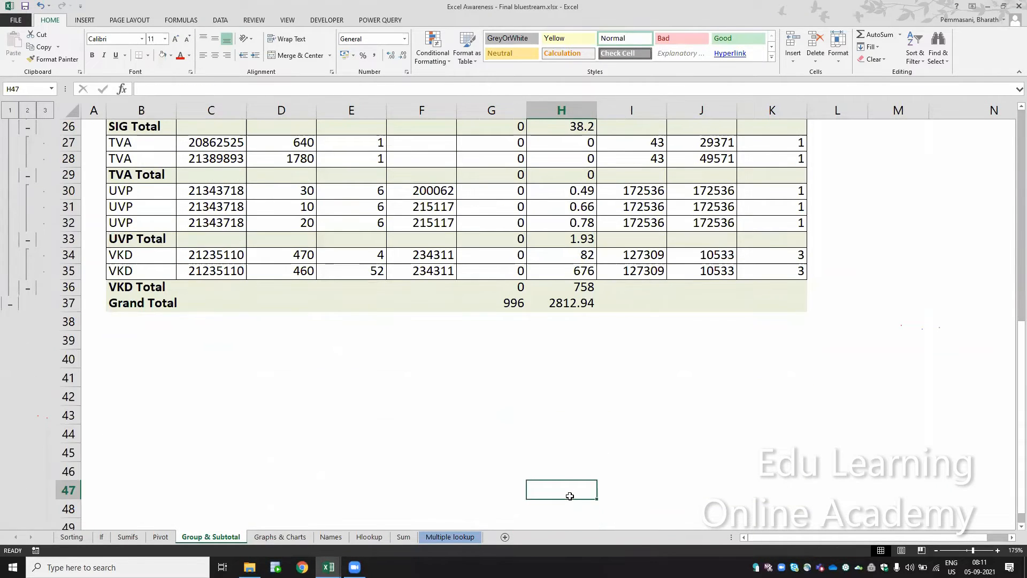
key(Up)
key(Up)
key(Up)
key(Up)
key(Up)
key(Up)
key(Up)
key(Up)
key(Up)
key(Up)
key(Up)
key(Up)
key(Up)
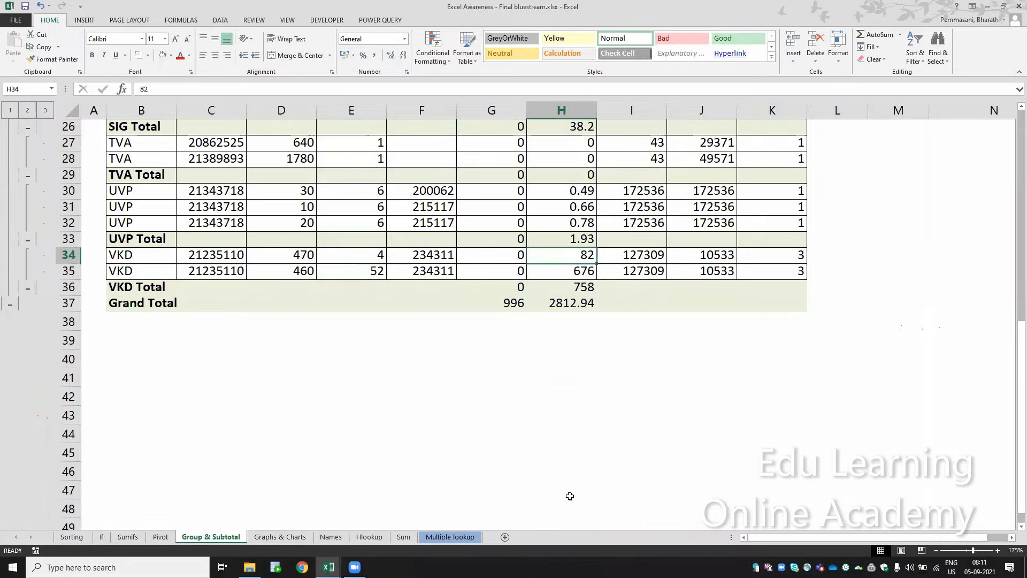
key(shift+Down)
key(Down)
key(Down)
key(Down)
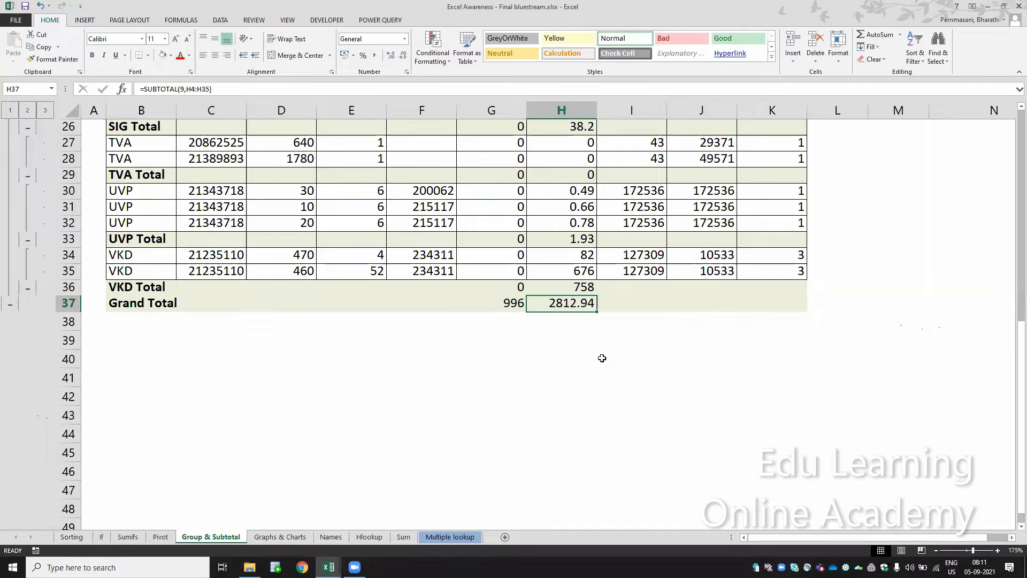
- Return to the top of the subtotalled sheet and view the data at outline levels 1, 2 and 3 in turn
key(Up)
key(Up)
key(Up)
key(Up)
key(Up)
key(Up)
key(Up)
key(Up)
key(Up)
key(Up)
key(Up)
key(Up)
key(Up)
key(Up)
key(Up)
key(Up)
key(Up)
key(Up)
key(Up)
key(Up)
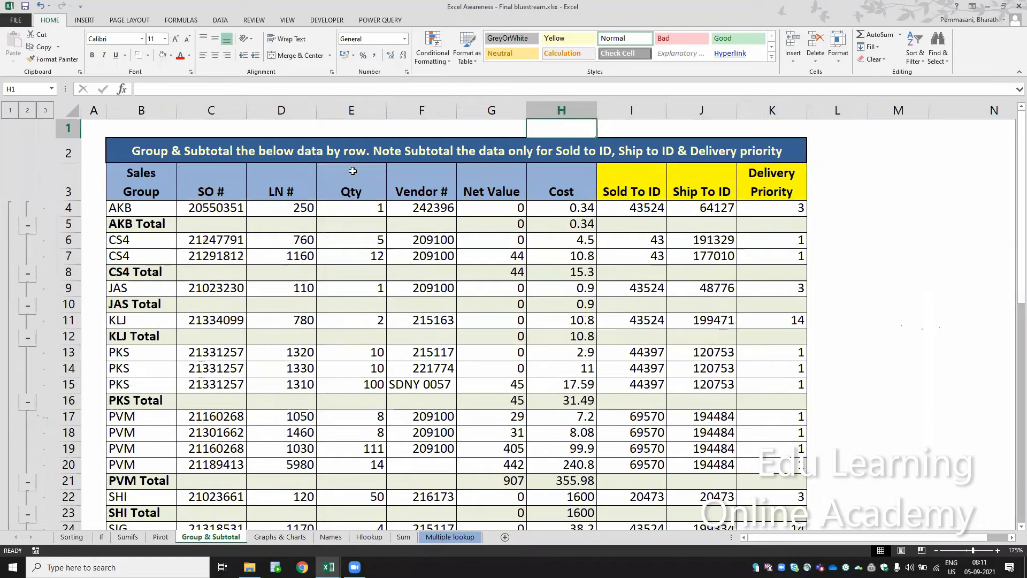
click(7, 111)
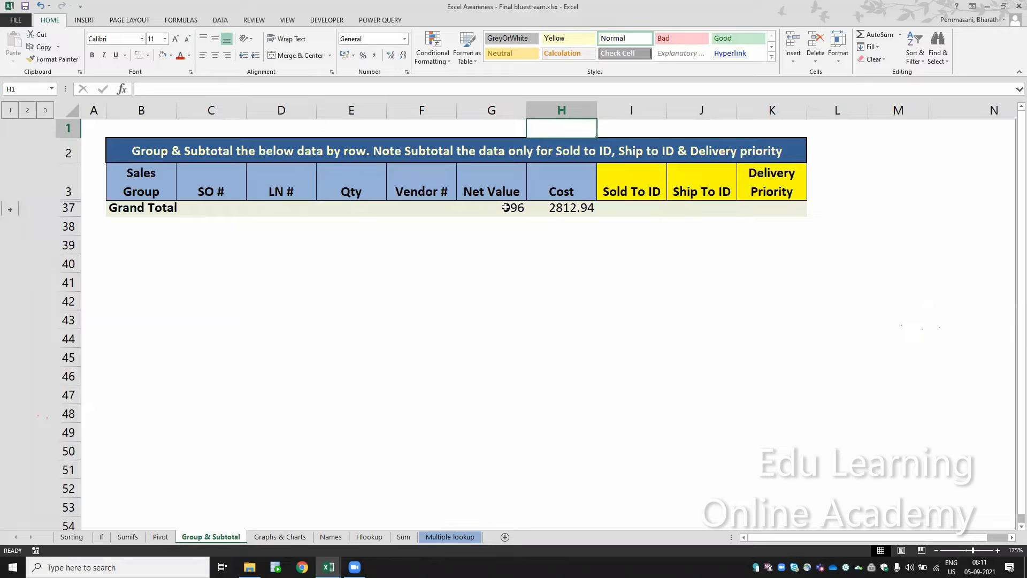
click(26, 111)
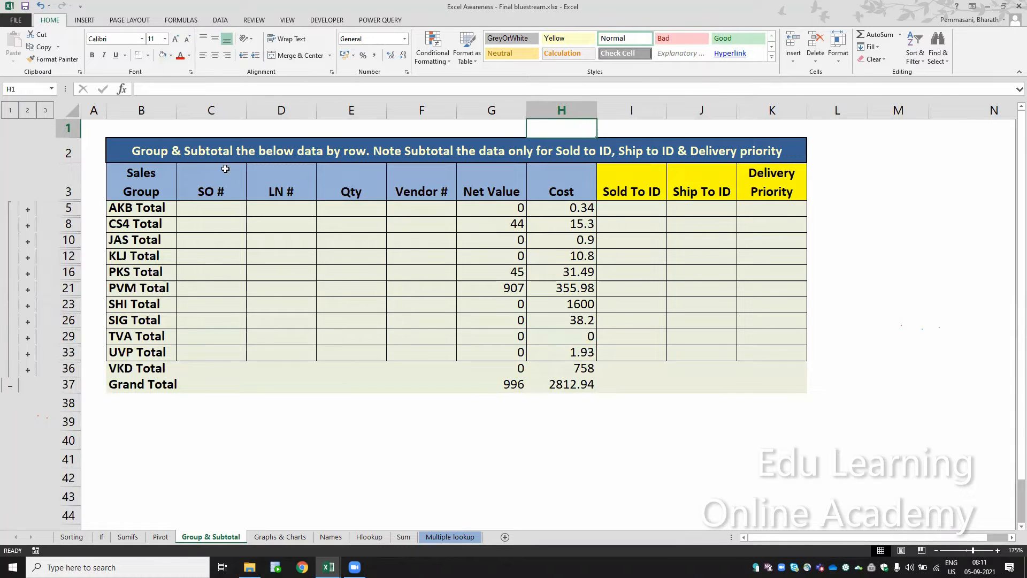
click(46, 111)
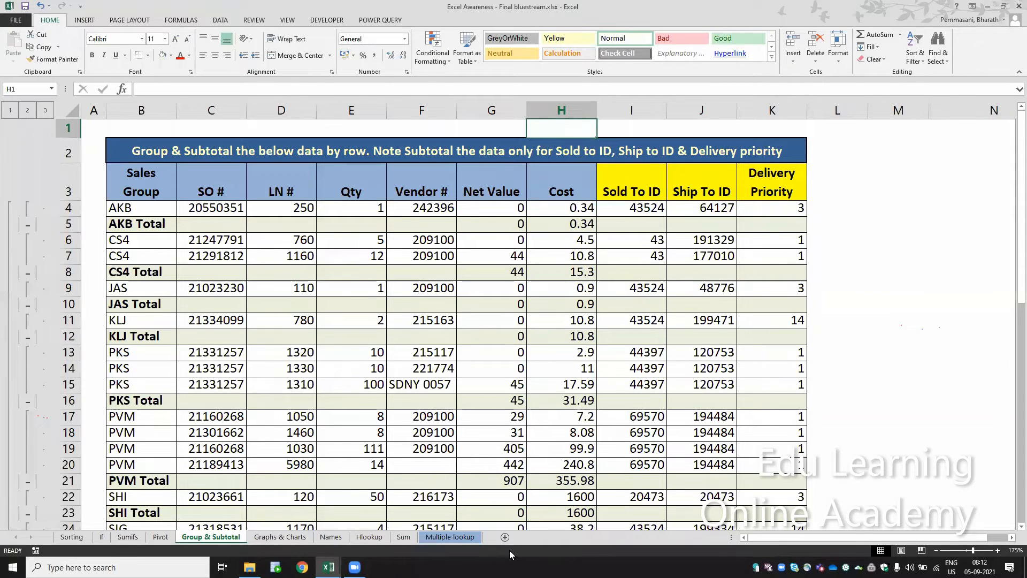
- Add a blank worksheet directly after Group & Subtotal and enter the header Region in cell A1
click(504, 537)
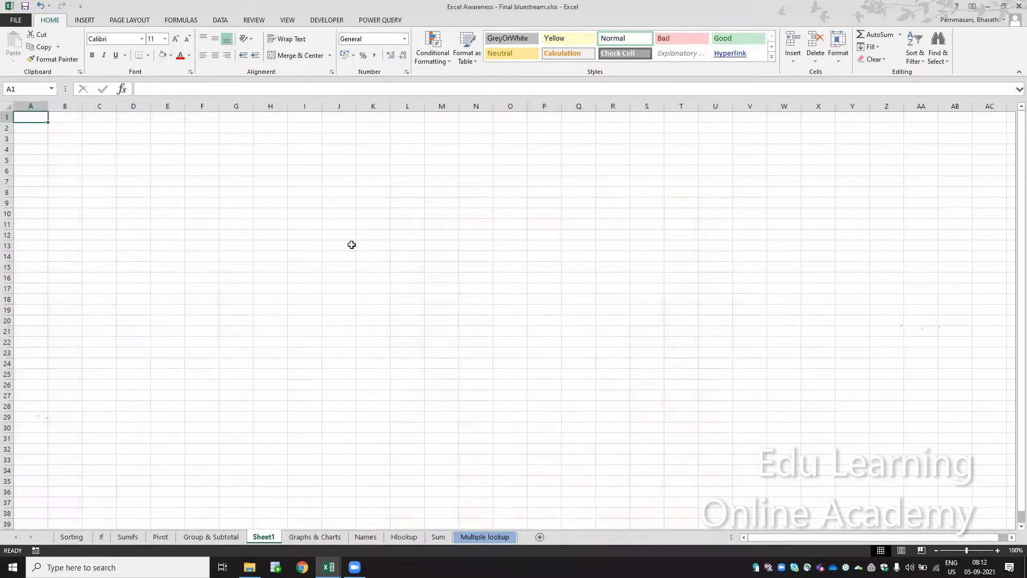
click(998, 551)
click(998, 551)
click(998, 550)
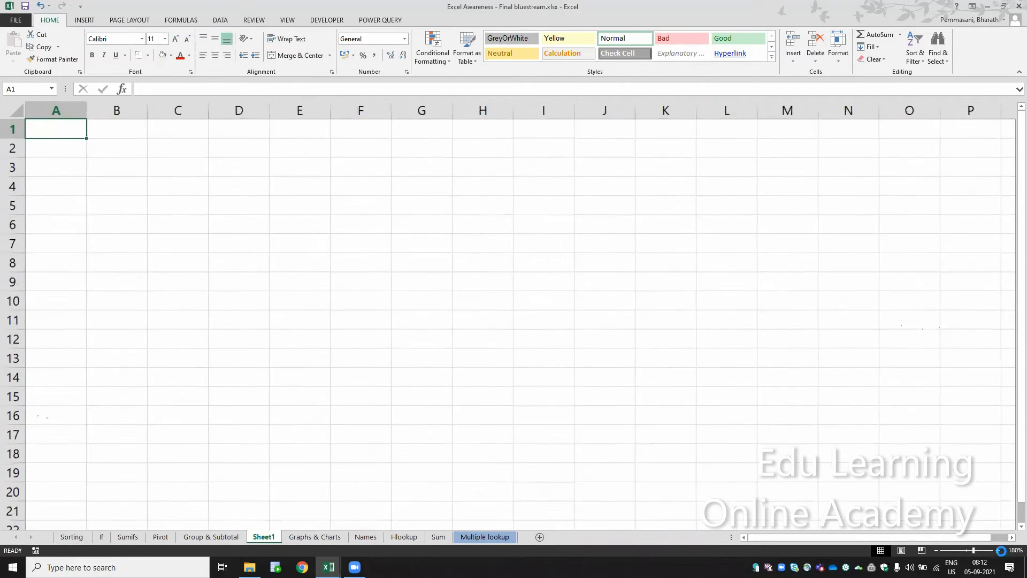
click(998, 551)
click(998, 550)
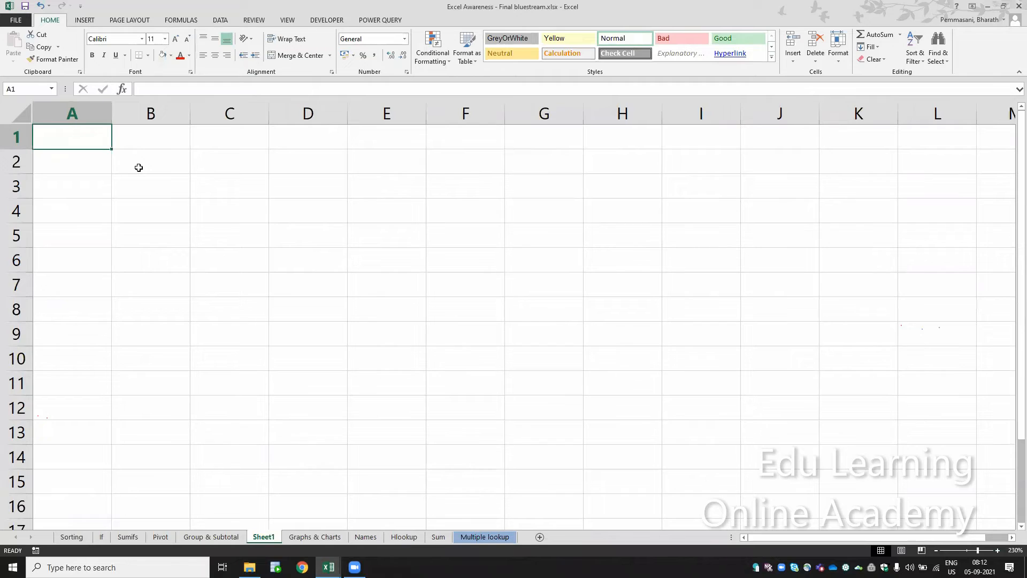
text(Region)
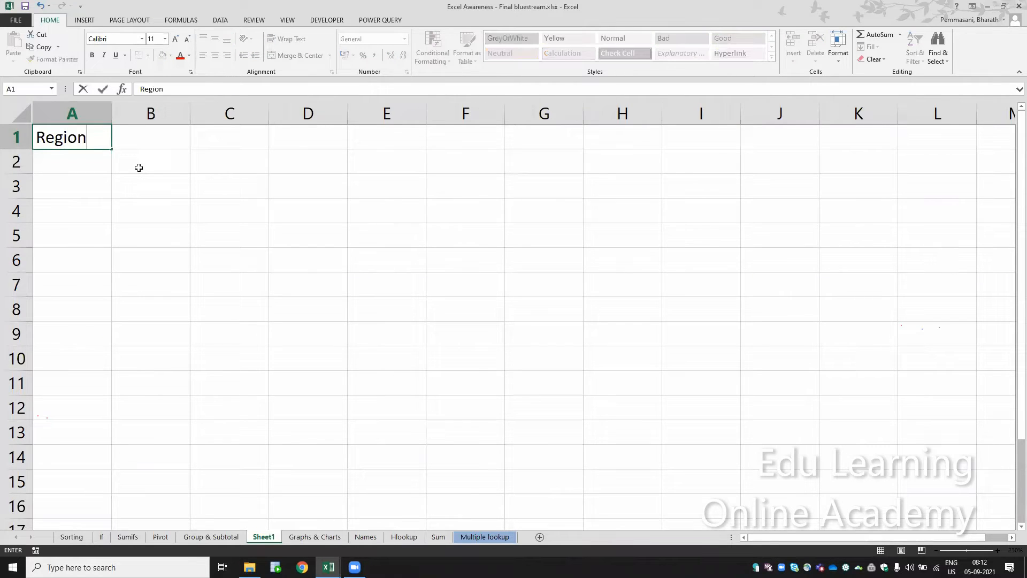
key(Return)
- Fill the Region column with west in A2:A3 and south in A4:A6
text(west)
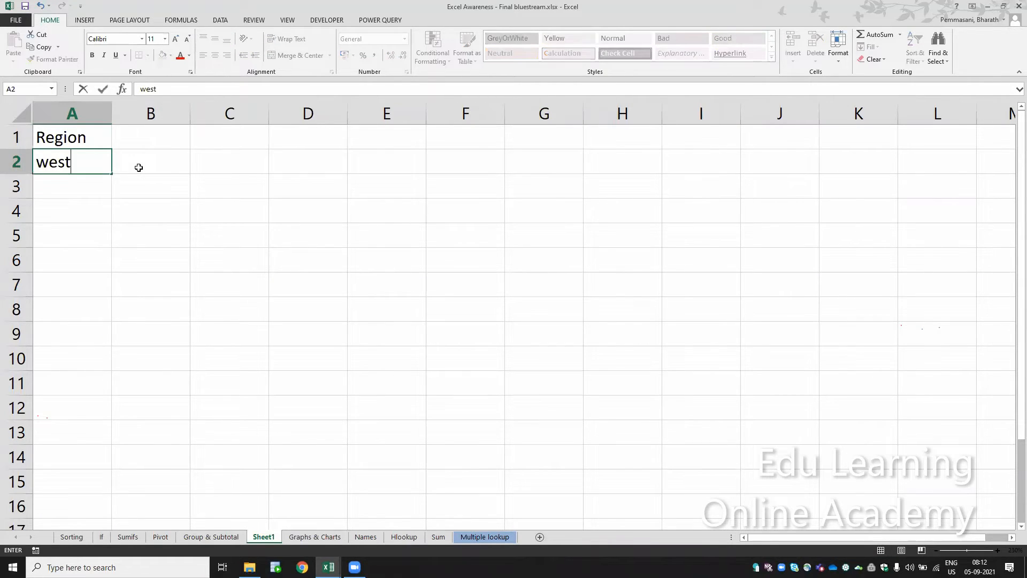
key(Return)
text(west)
key(Return)
text(south)
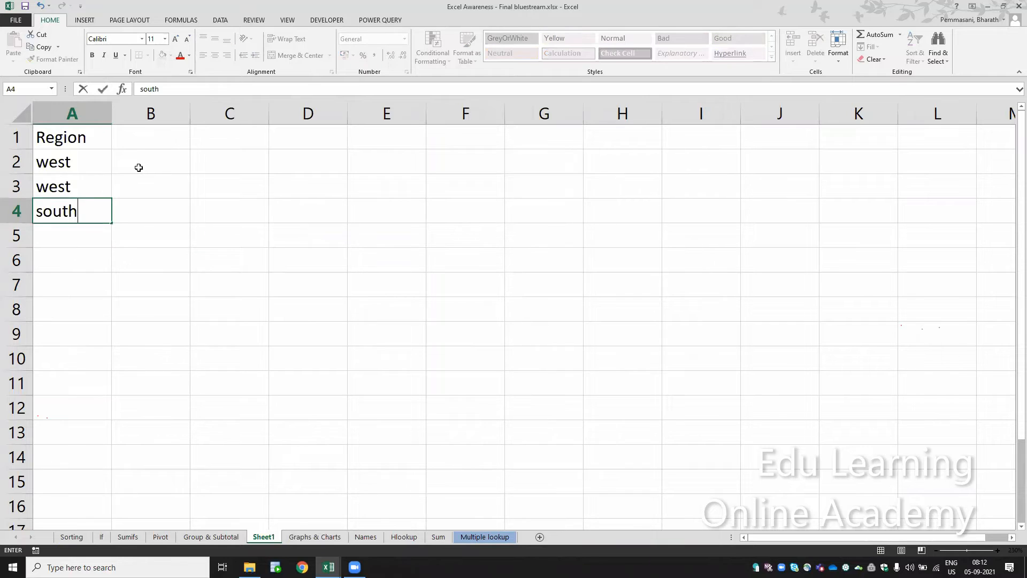
key(Return)
text(south)
key(Return)
text(sout)
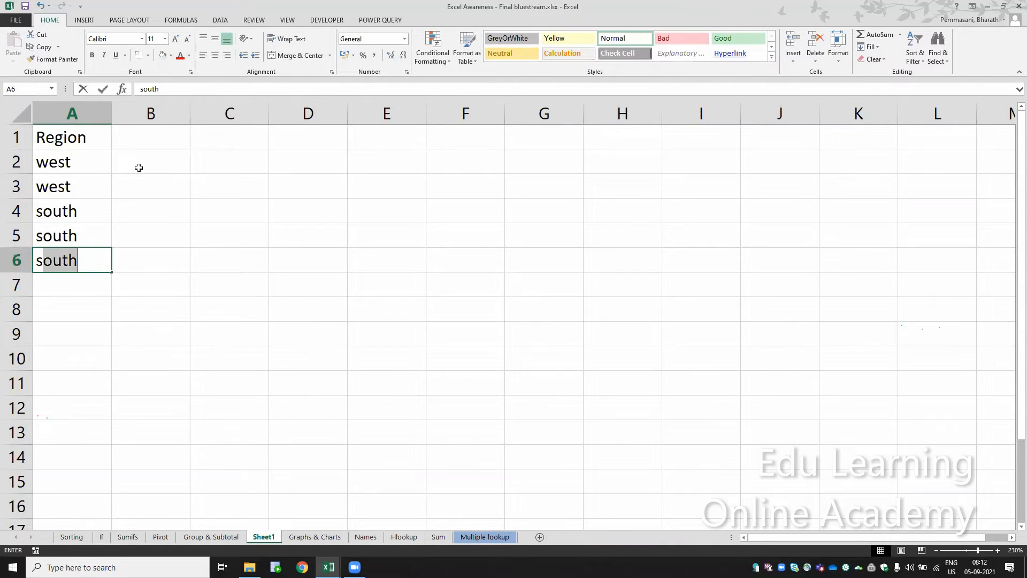
key(Return)
- Enter central as the region in cells A7 to A9
text(central)
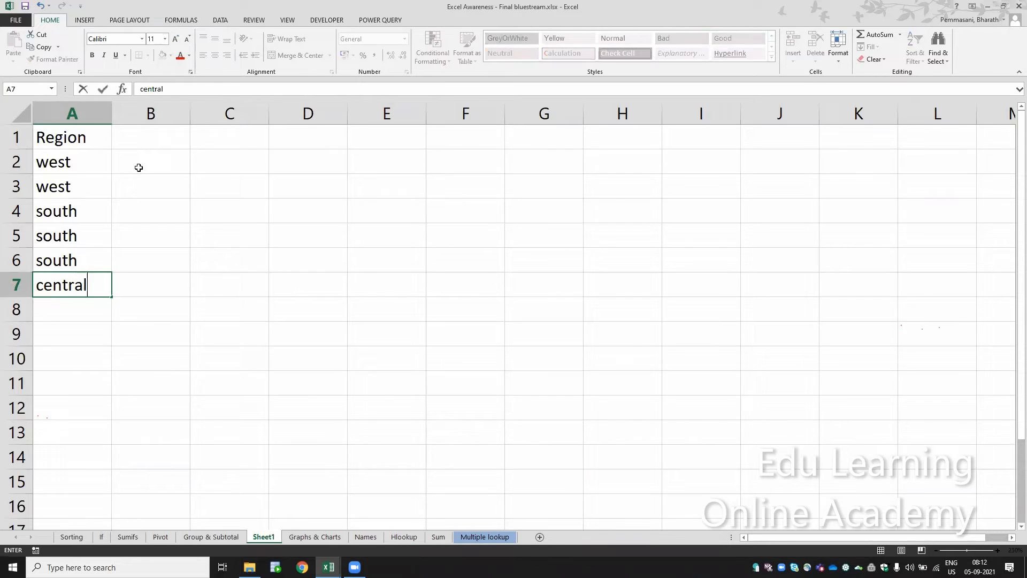
key(Return)
text(central)
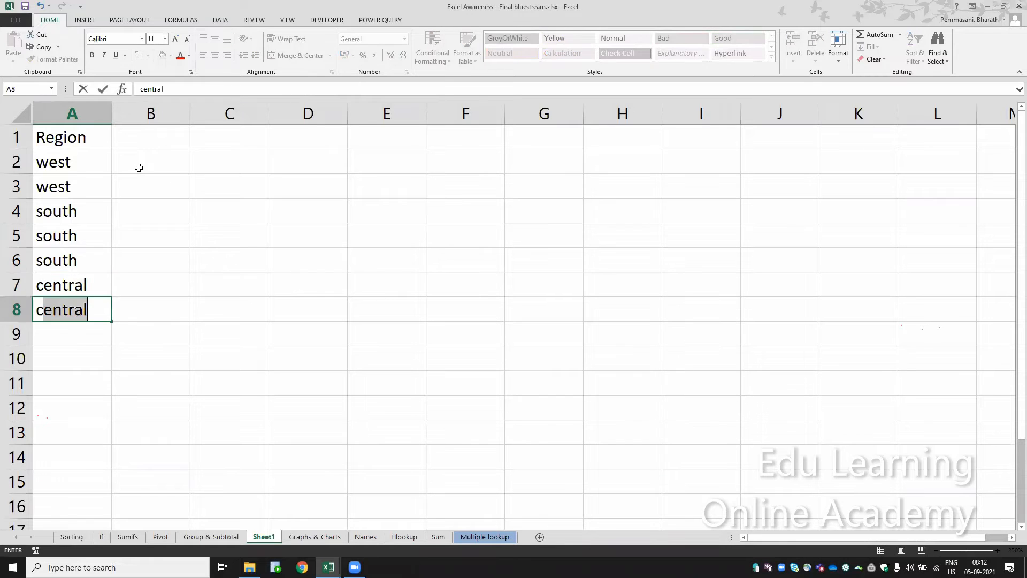
key(Return)
text(central)
key(Return)
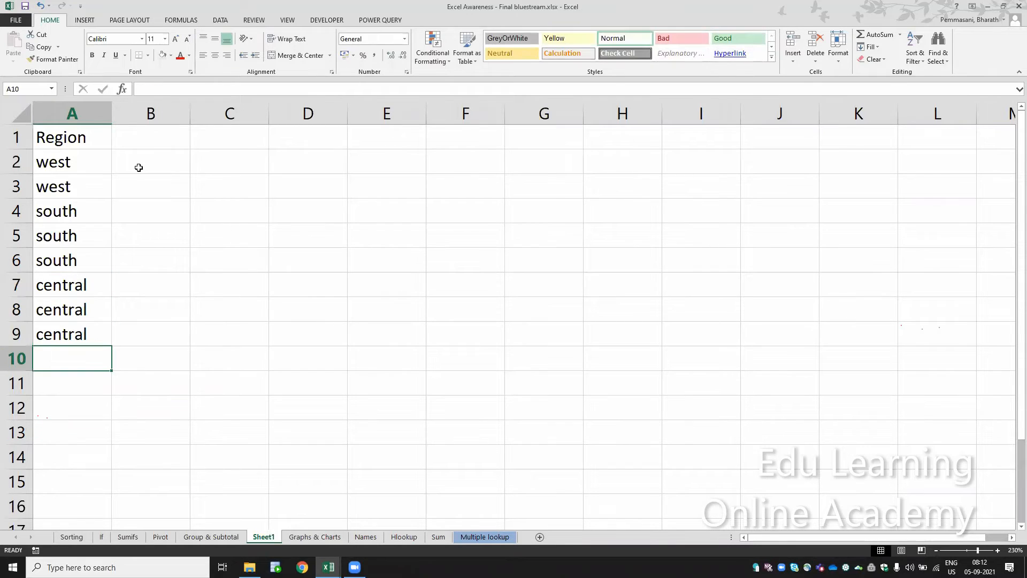
- Continue the Region column with west in A10, central in A11 and south in A12
text(w)
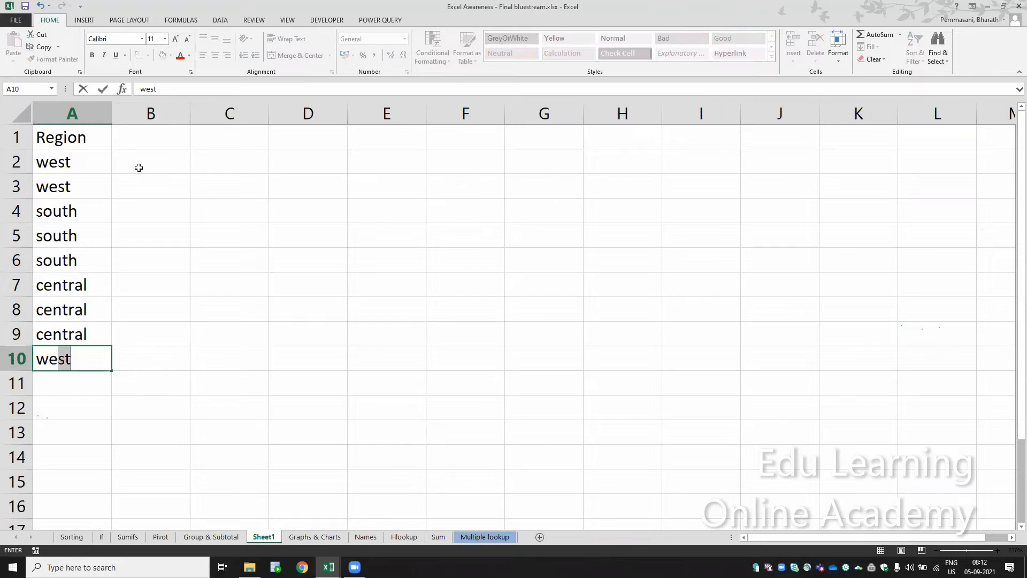
key(Return)
text(central)
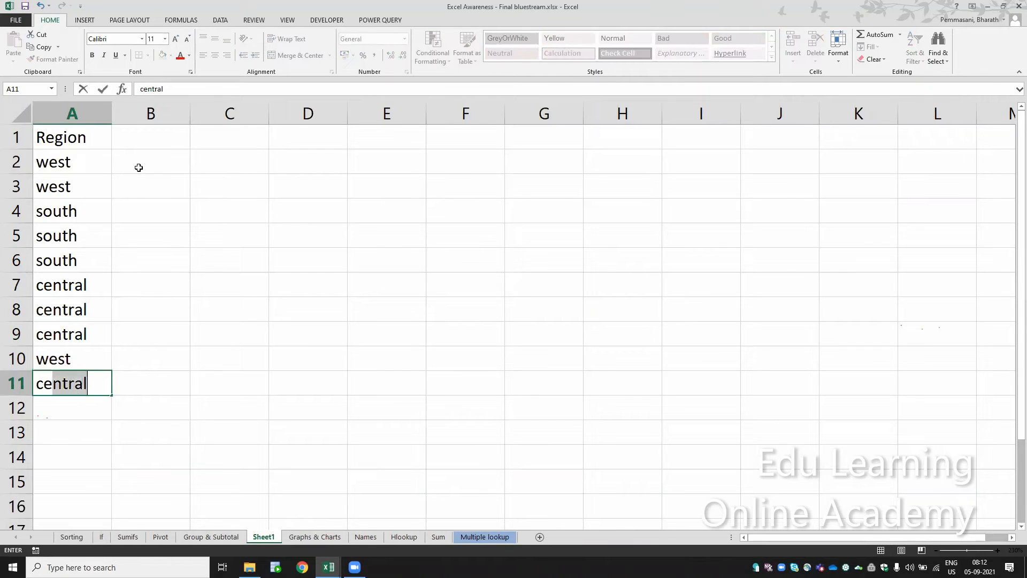
key(Return)
text(south)
key(Return)
- Complete the Region column with East in A13:A15, south in A16 and East in A17
text(East)
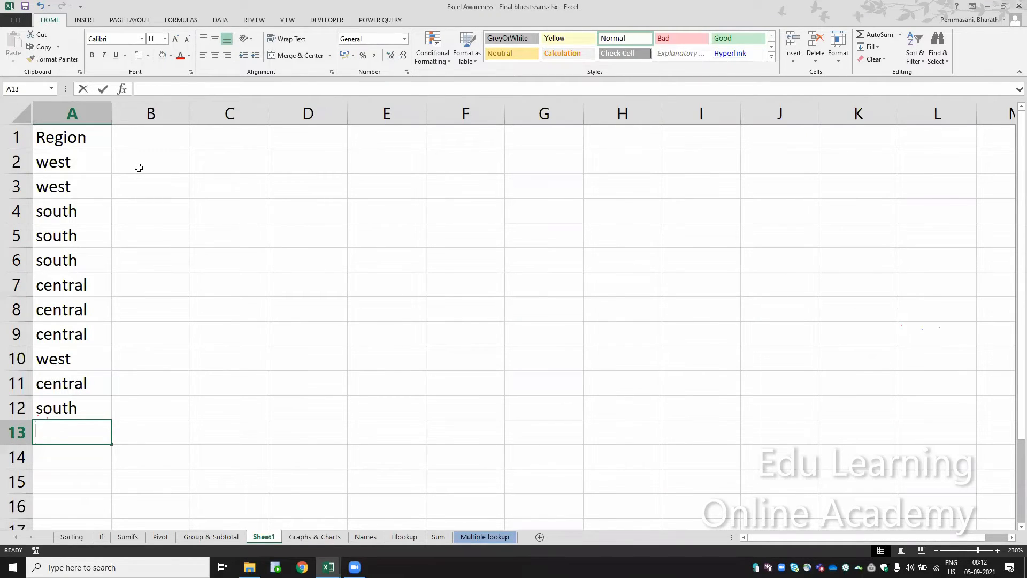
key(ctrl+Return)
key(Return)
text(E)
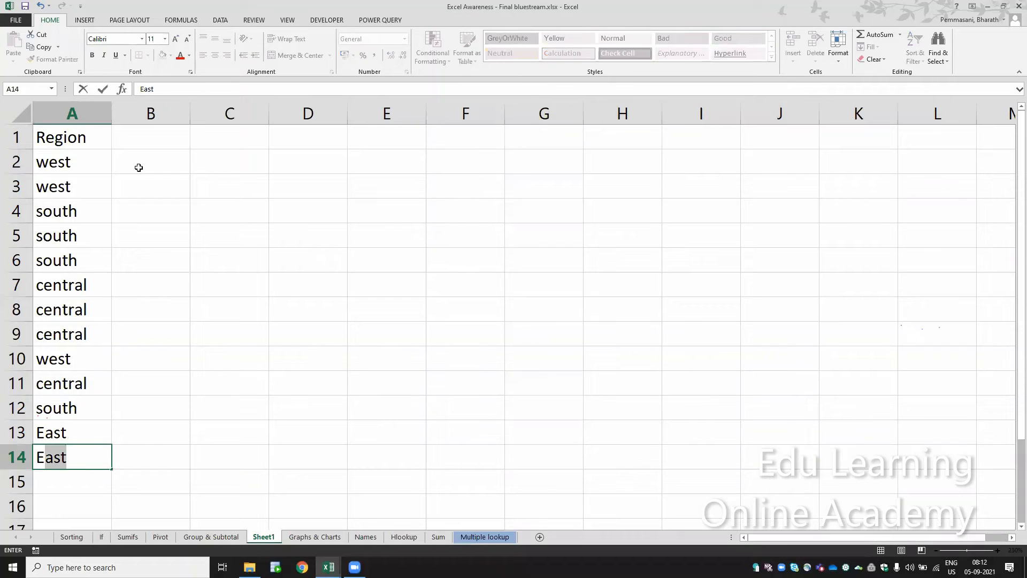
key(Return)
text(East)
key(Return)
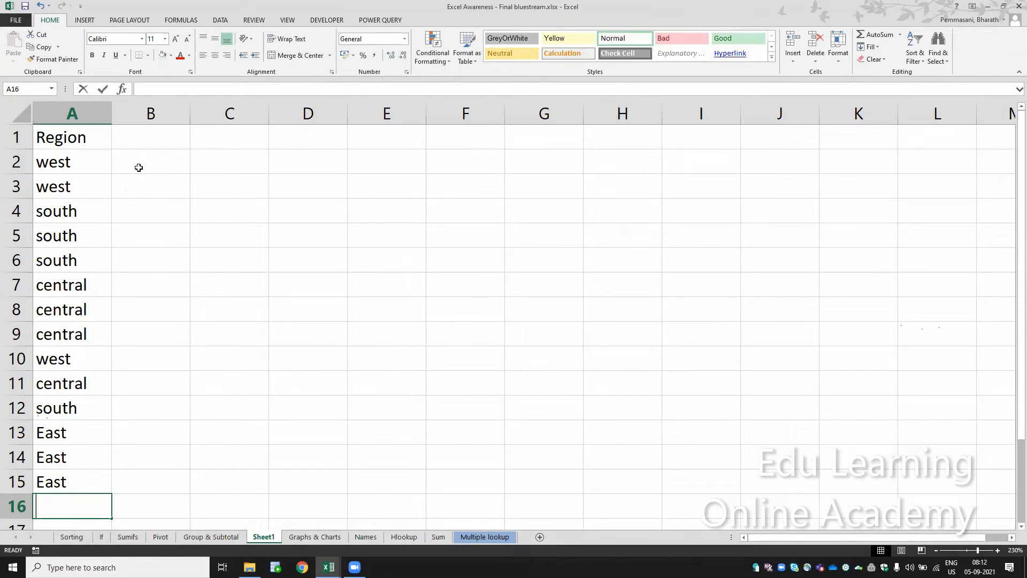
text(s)
key(Return)
text(E)
key(ctrl+Return)
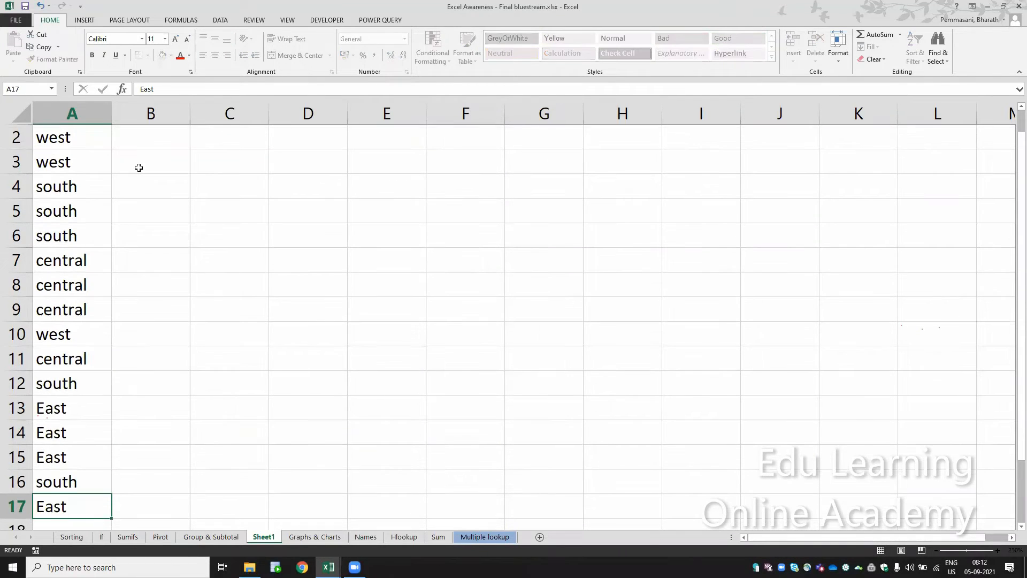
- Enter the header Sales in B1 and the first sales value, 100, in B2
key(ctrl+Home)
key(Right)
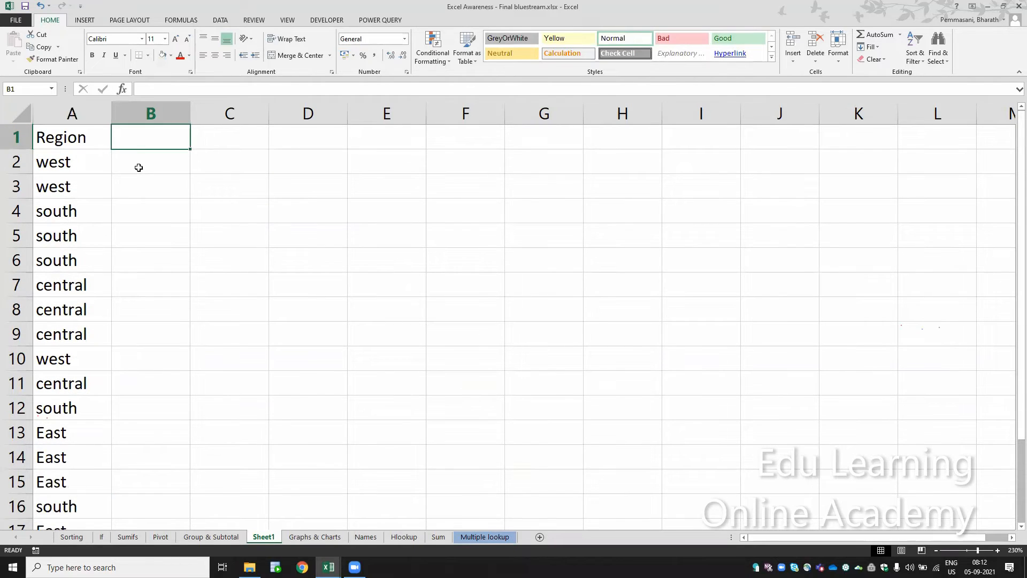
text(Seles)
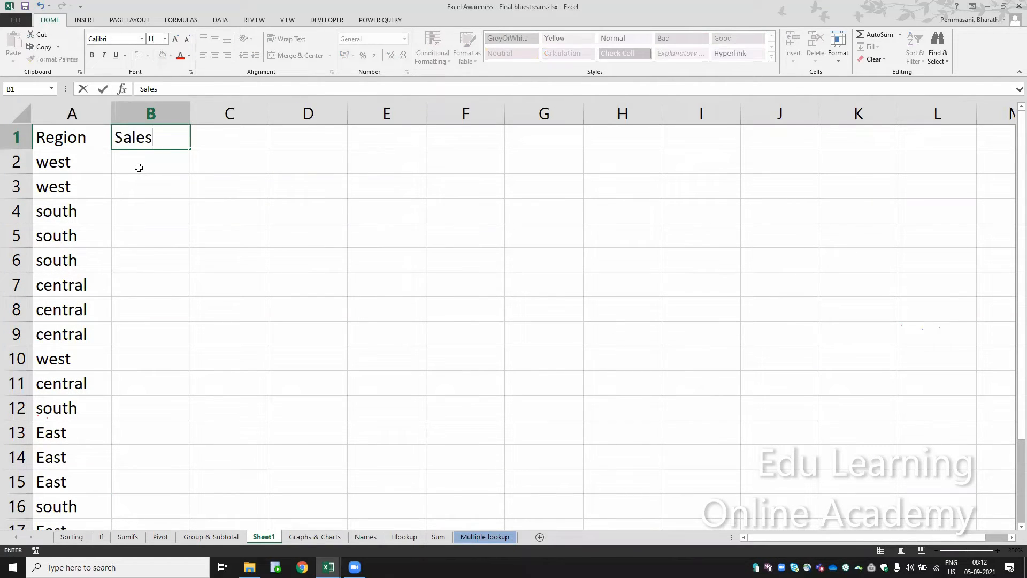
key(Return)
text(100)
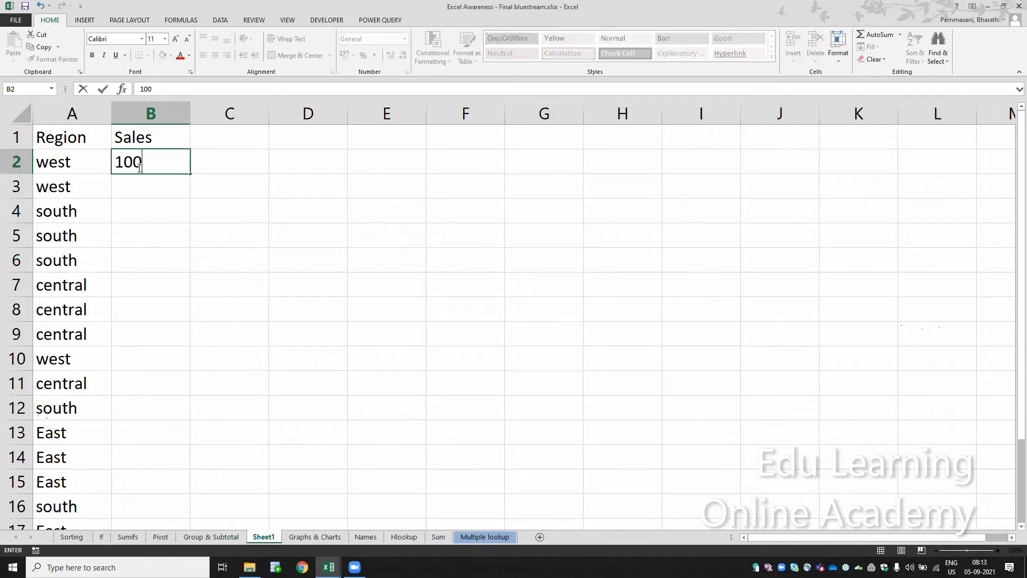
key(Return)
- Enter the formula =B2+1 in B3 and copy it down the Sales column to B17
text(=)
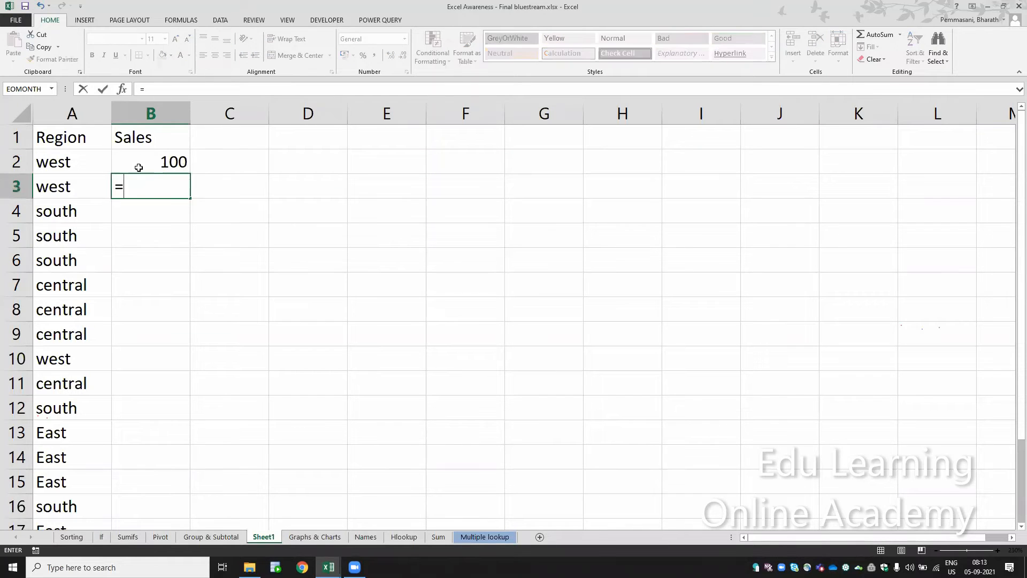
click(139, 167)
text(+1)
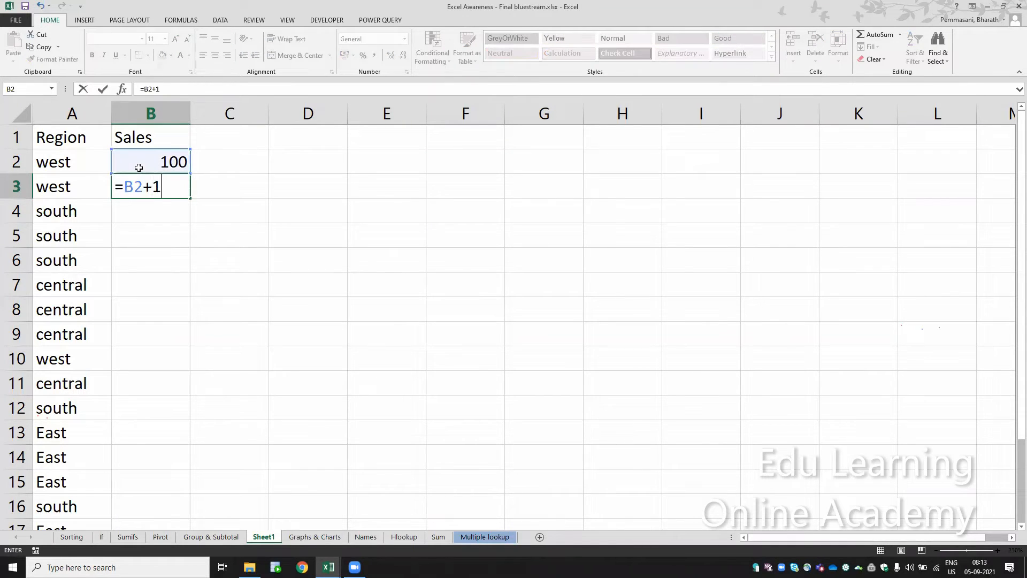
key(Return)
key(Up)
key(ctrl+c)
key(Left)
key(ctrl+Down)
key(Right)
key(ctrl+shift+Up)
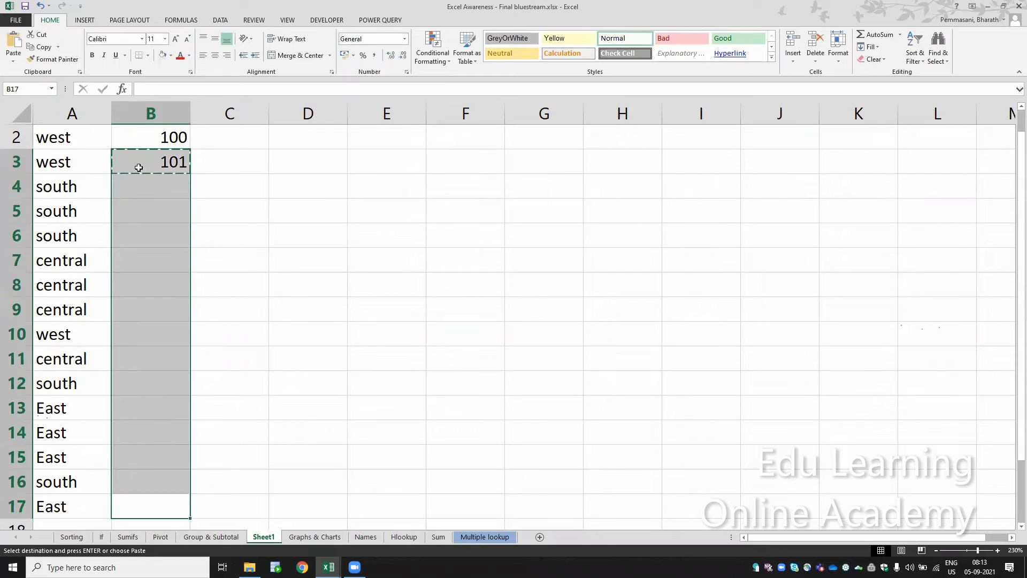
key(Return)
- Enter the header Profit in C1 and the first profit value as =30 in C2
key(ctrl+Up)
key(Right)
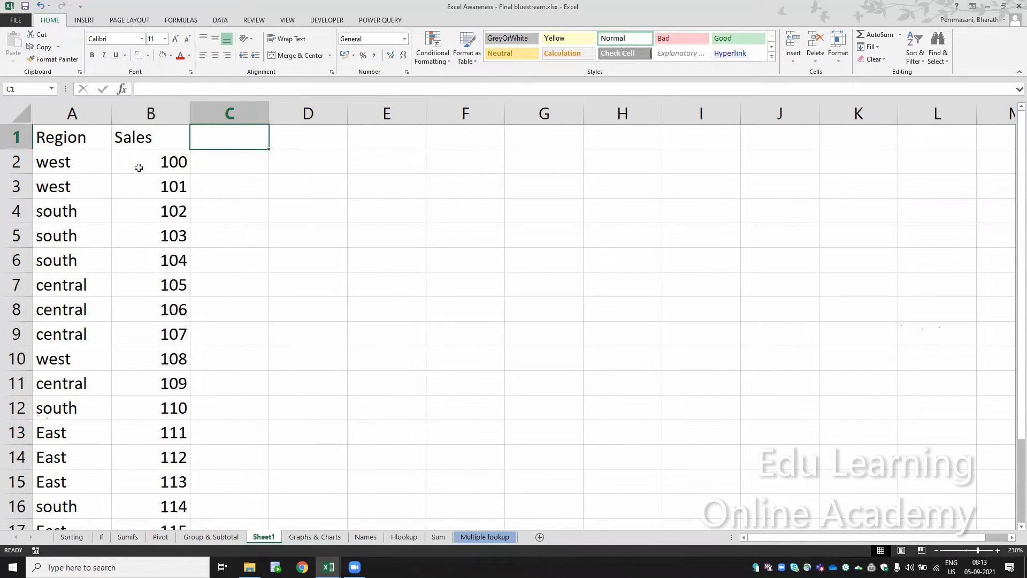
text(Profit)
key(Return)
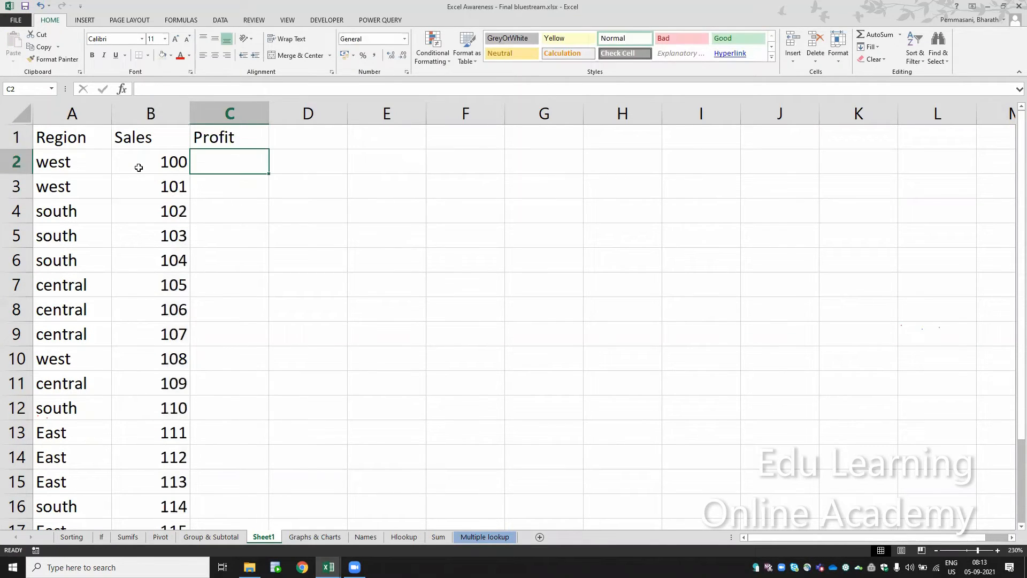
text(=30)
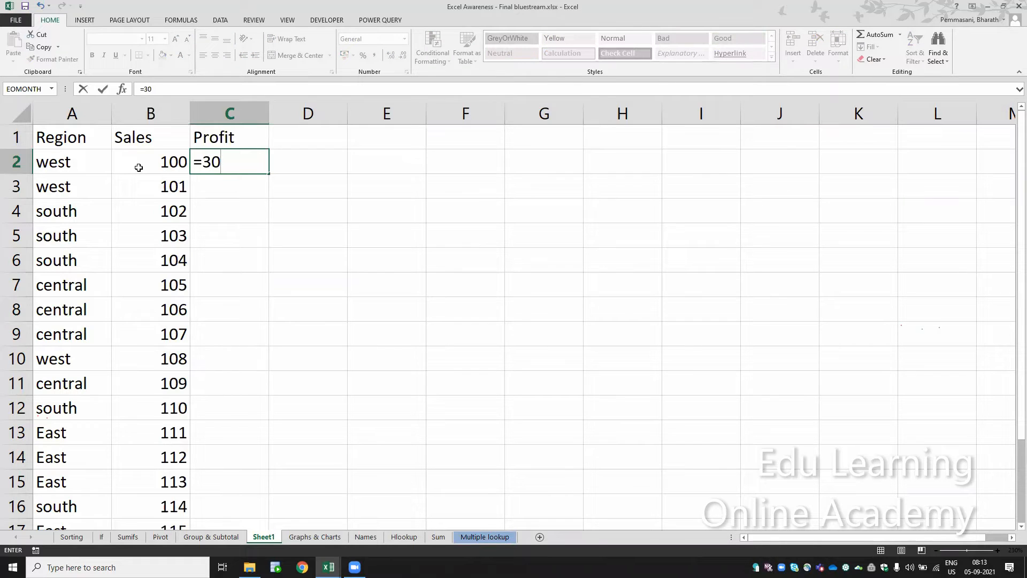
key(Return)
- Enter the formula =C2+0.5 in C3 and copy it down the Profit column to C17
text(=)
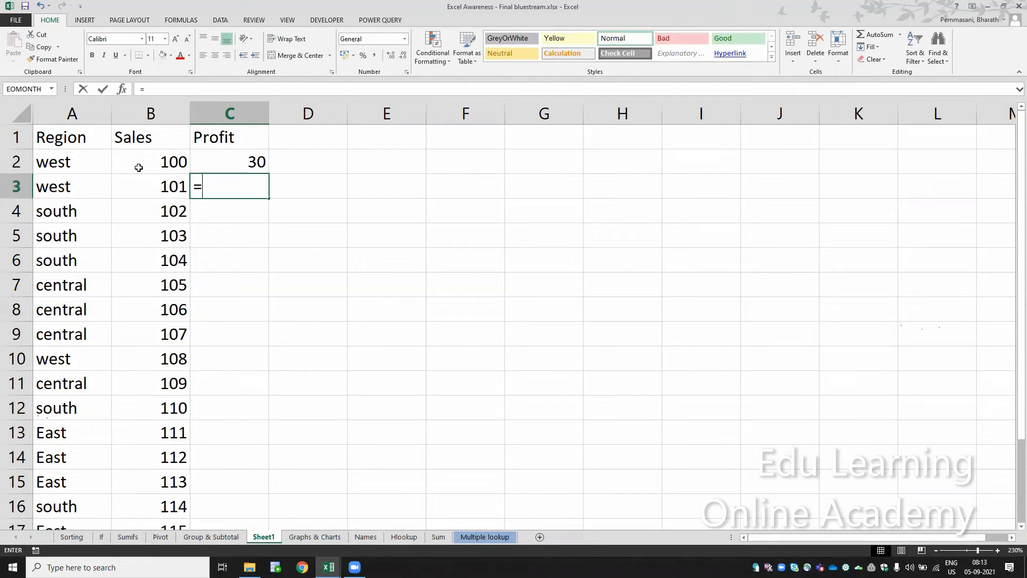
key(Up)
text(+)
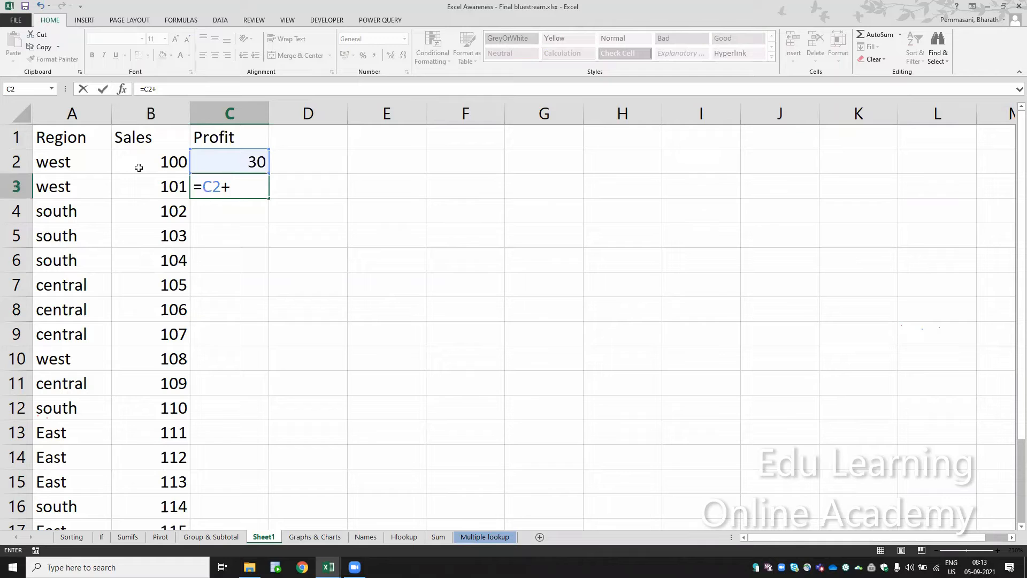
text(0.5)
key(Return)
key(Up)
key(ctrl+c)
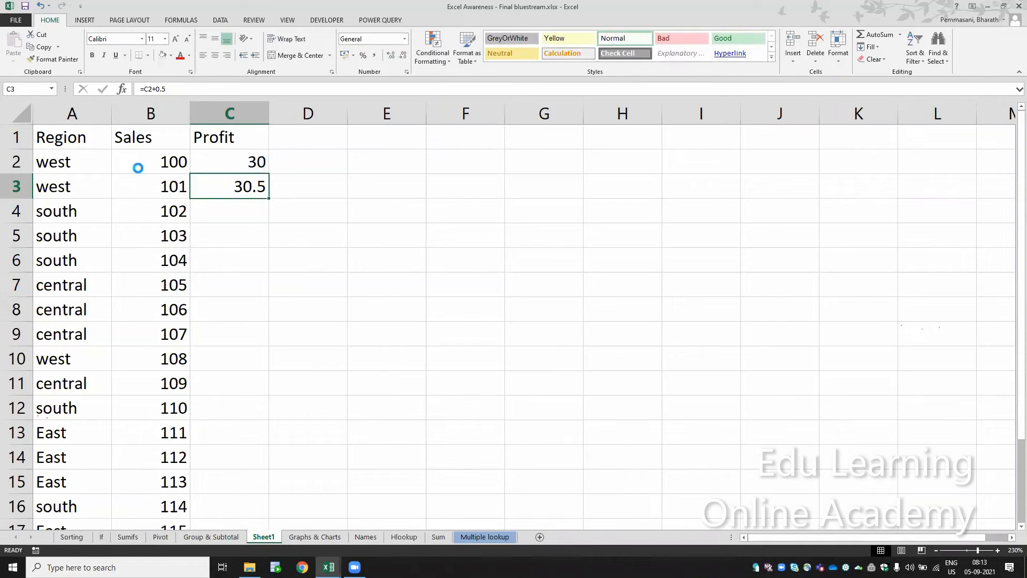
key(Left)
key(ctrl+Down)
key(Right)
key(ctrl+shift+Up)
key(Return)
- Apply the comma number format with two decimals to the Profit column, C1:C17
key(ctrl+Up)
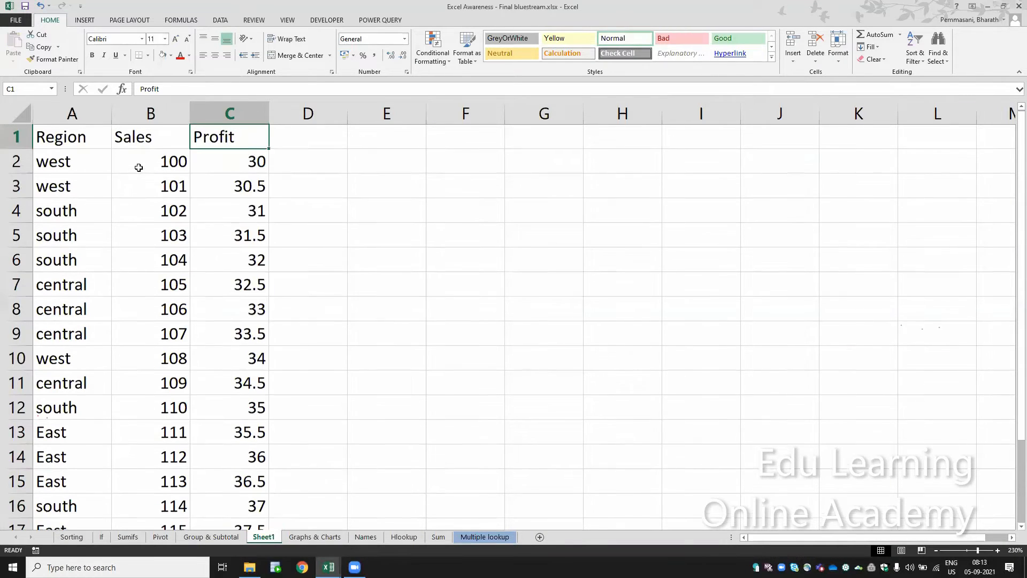
key(ctrl+shift+Down)
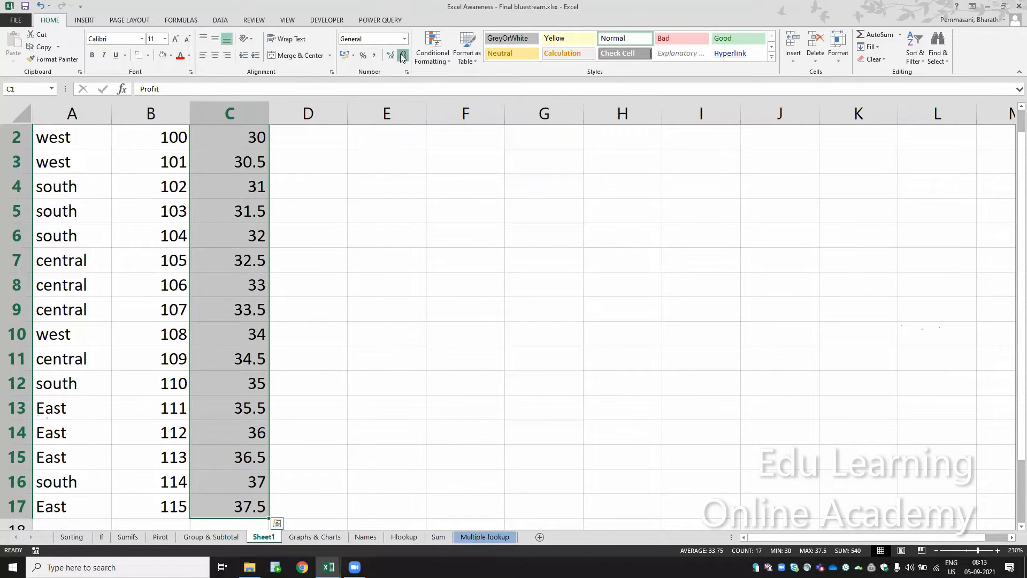
click(374, 57)
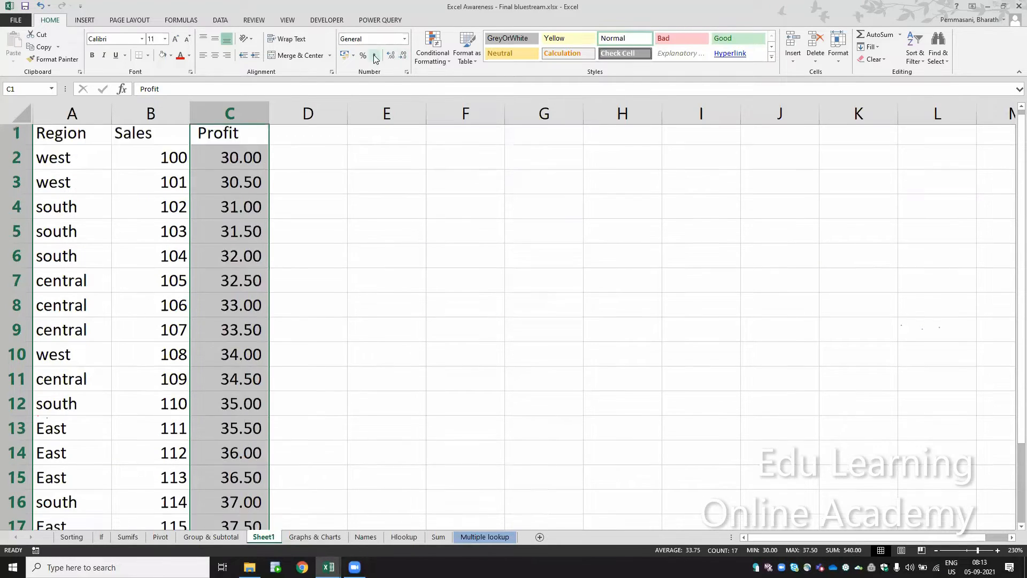
- Set the Profit column's number format to one decimal place
click(404, 56)
click(404, 57)
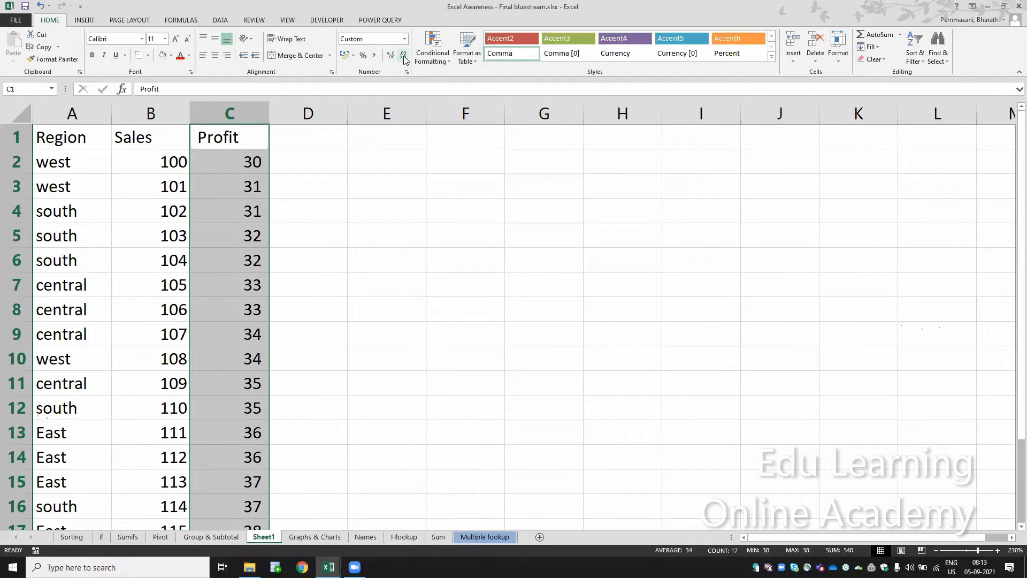
click(391, 57)
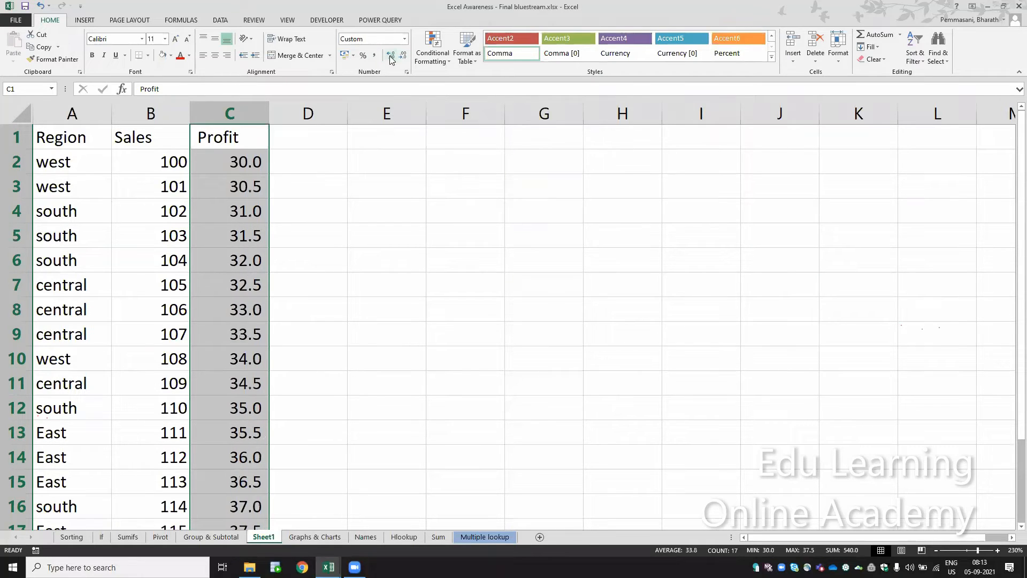
- Review the Region, Sales and Profit entries from the header row down to the last record in row 17
click(261, 204)
key(Up)
key(Up)
key(Up)
key(Left)
key(Left)
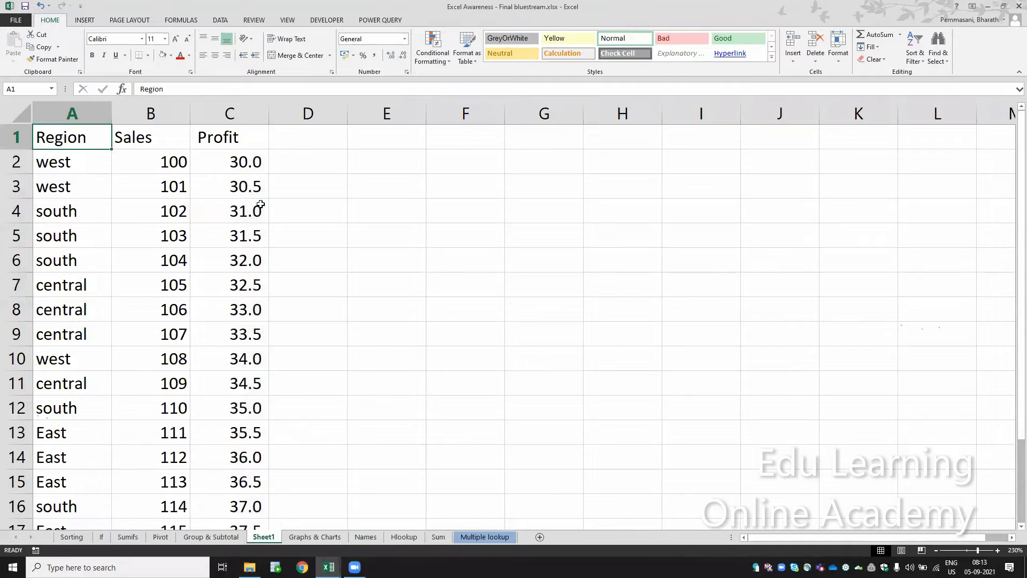
key(Down)
key(Down)
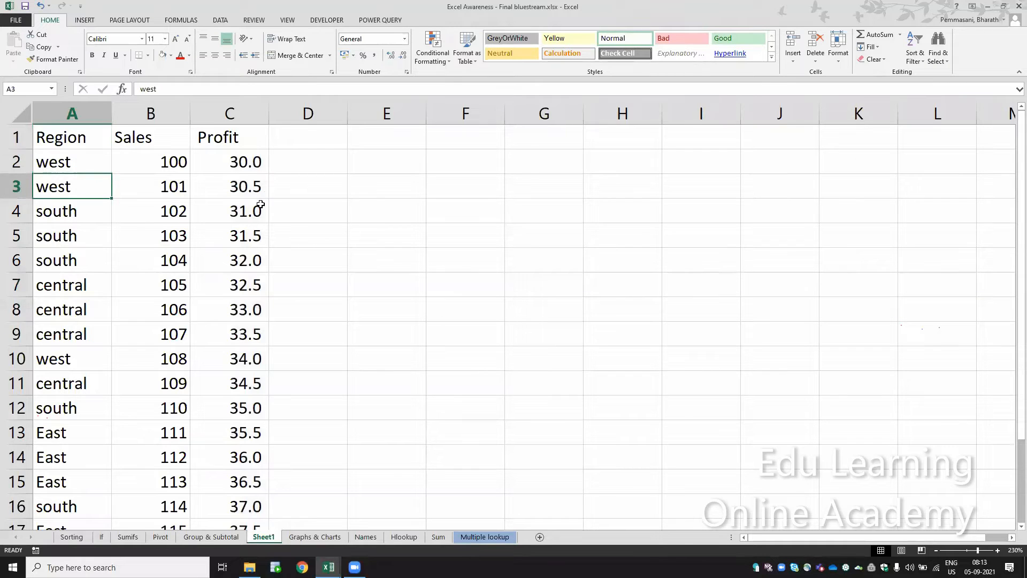
key(Up)
key(Right)
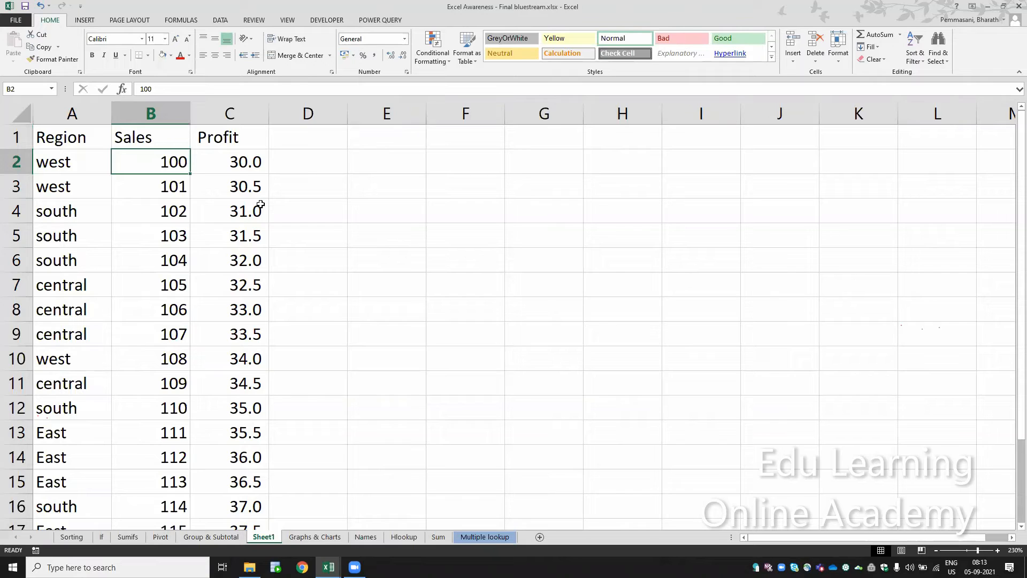
key(Down)
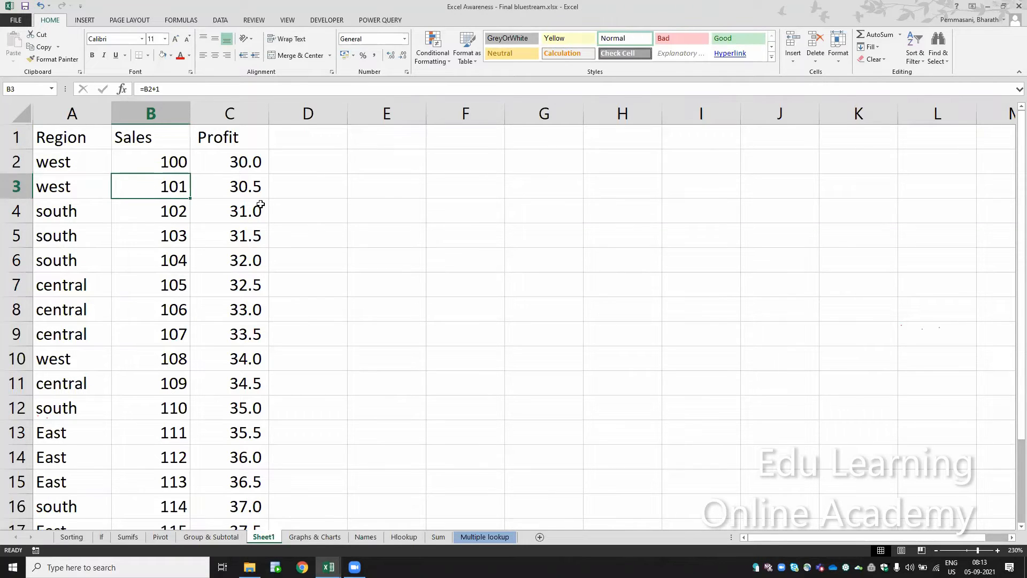
key(Down)
key(Down)
key(Down)
key(Down)
key(Down)
key(Down)
key(Down)
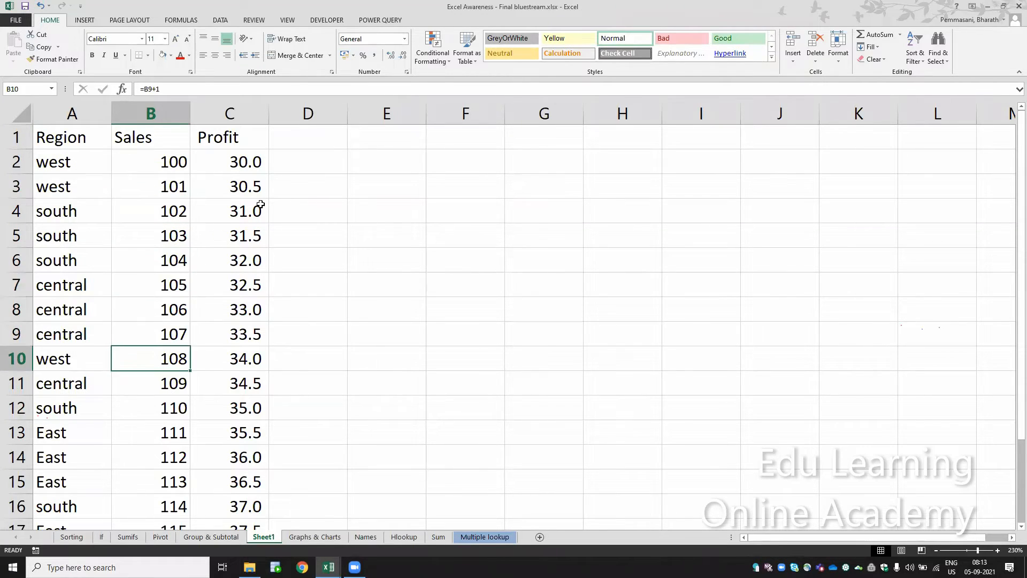
key(Down)
key(Down)
key(Down)
key(Down)
key(Down)
key(Down)
key(Down)
key(Down)
key(Down)
key(Down)
key(Down)
key(Up)
key(Up)
key(Up)
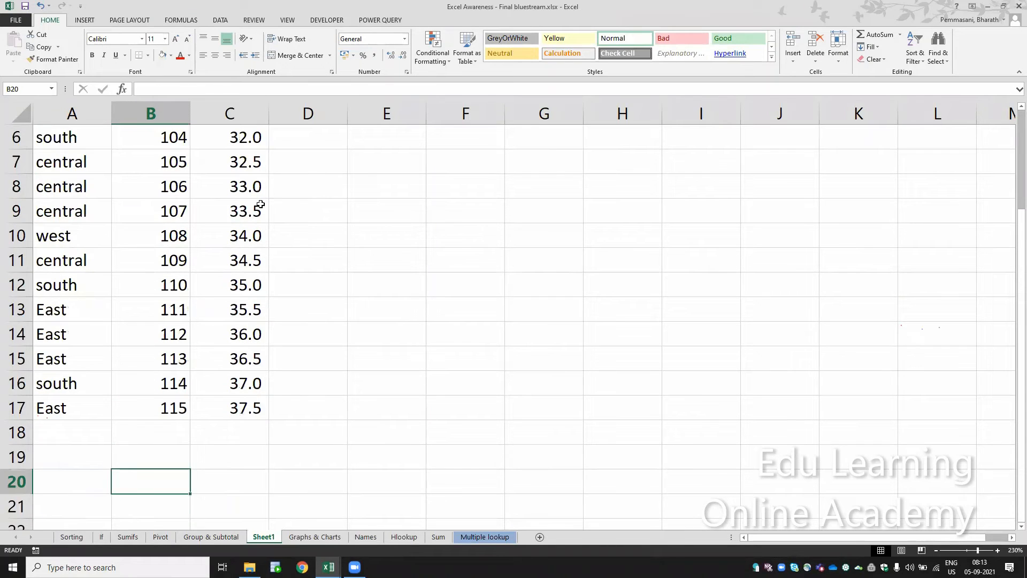
key(Up)
key(Up)
key(Up)
key(Up)
key(Up)
key(Up)
key(Up)
key(Up)
key(Up)
key(Up)
key(Up)
key(Up)
key(Up)
key(Up)
key(Up)
key(Up)
key(Up)
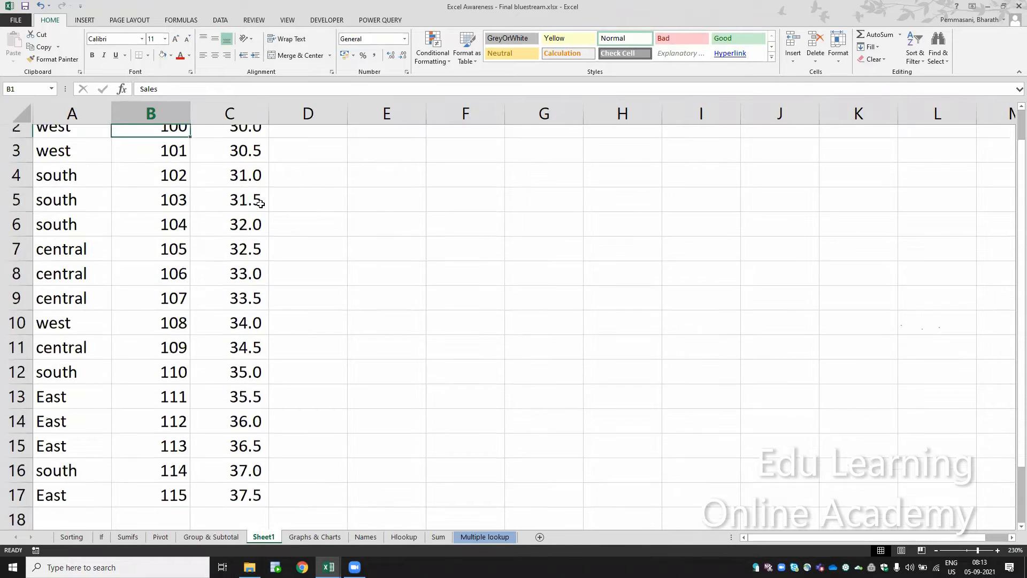
key(Down)
key(Down)
key(Down)
key(Down)
key(Down)
key(Down)
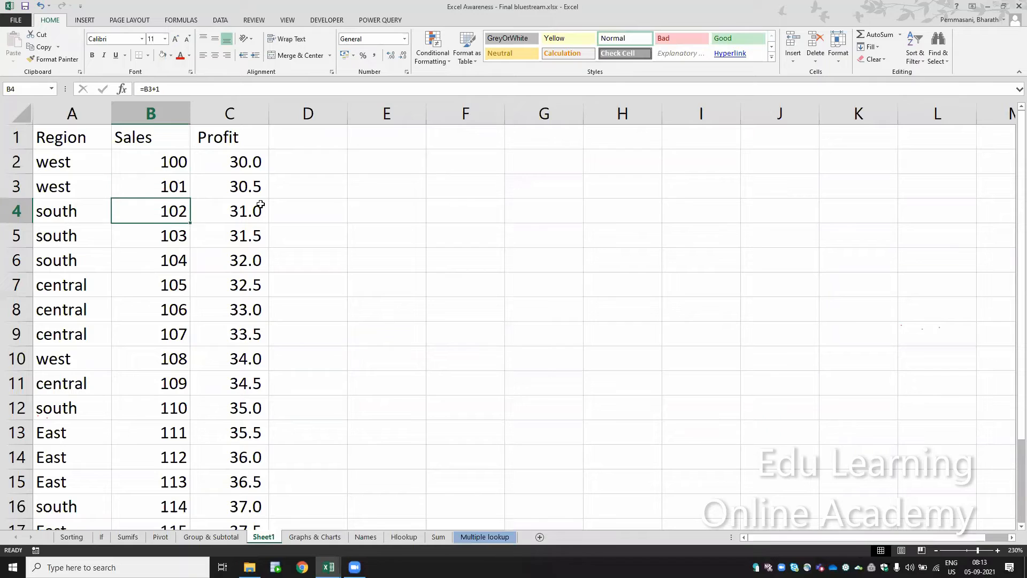
key(Up)
key(Up)
key(Up)
key(Up)
key(Up)
key(Up)
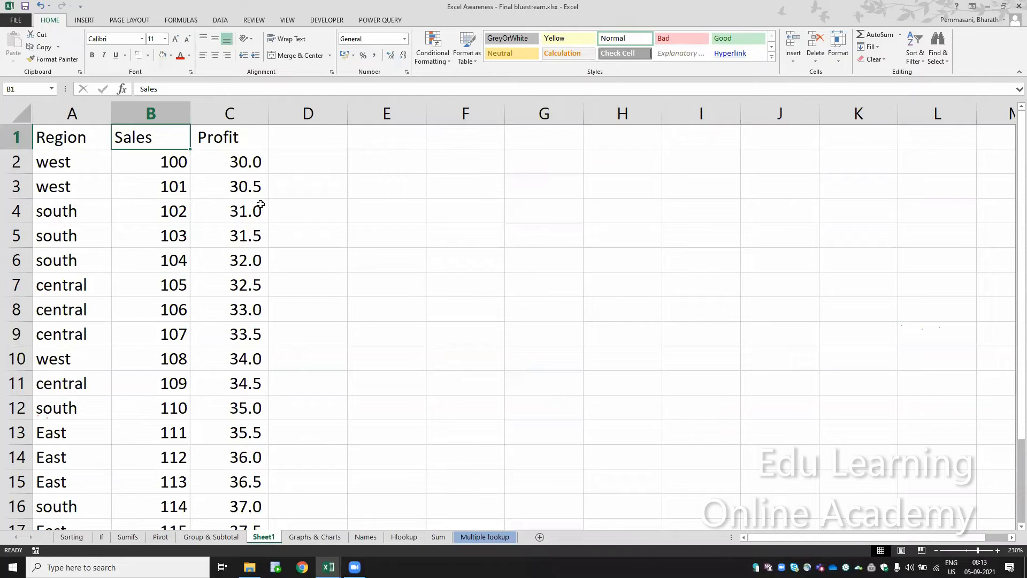
key(Left)
key(ctrl+shift+l)
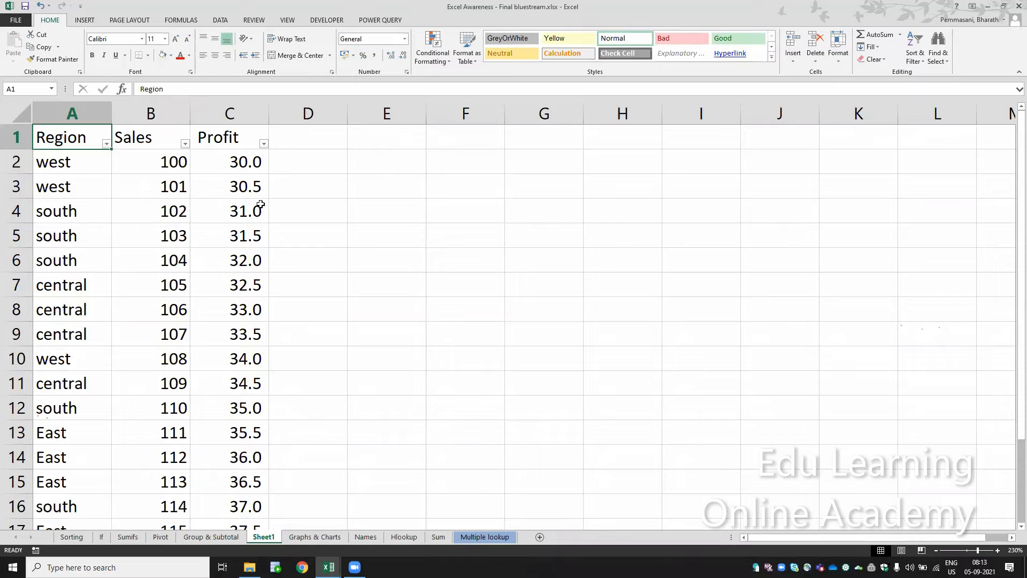
key(ctrl+shift+l)
- Convert the Sales and Profit formulas in B1:C17 to fixed values by pasting them over themselves
key(Right)
key(ctrl+shift+Down)
key(shift+Right)
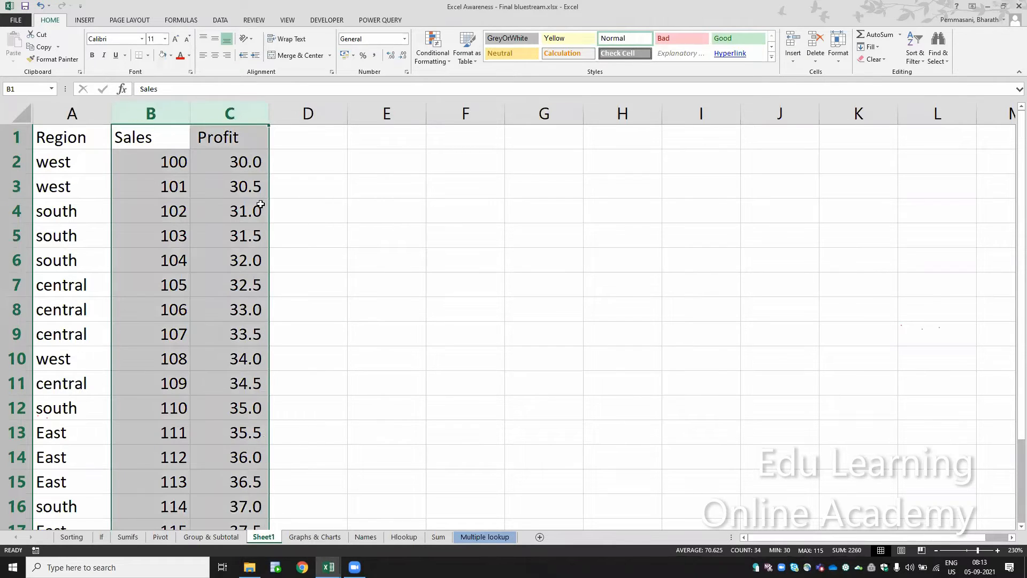
key(ctrl+c)
key(ctrl+alt+v)
key(Escape)
key(ctrl+Home)
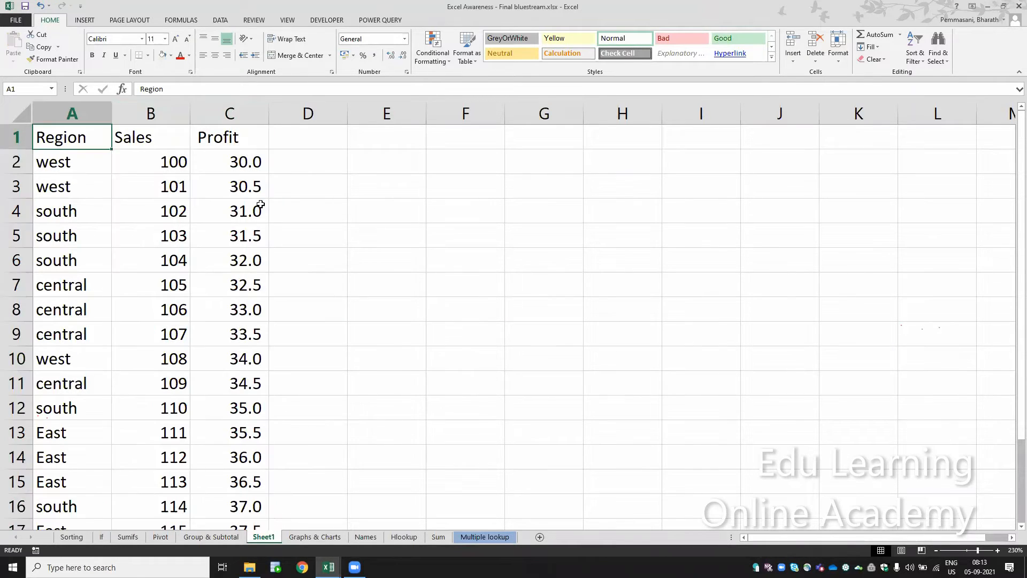
- Sort the table by Region from A to Z using header filters, and remove the filters
key(ctrl+shift+l)
key(alt+Down)
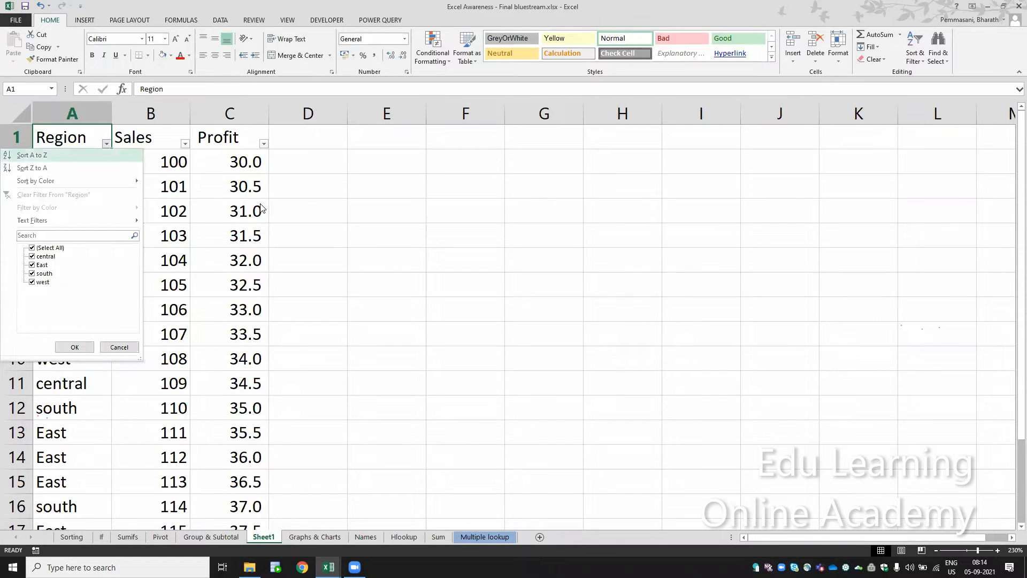
key(Return)
key(Down)
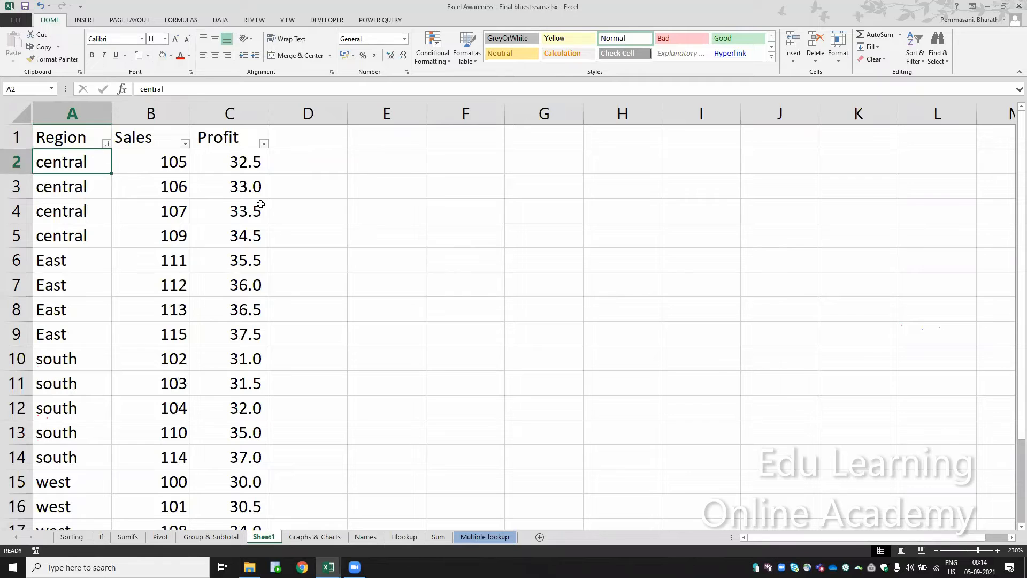
key(ctrl+shift+l)
- Examine how the sorted Region column groups its entries, highlighting the central block A2:A5 and the East block A6:A9
key(ctrl+Down)
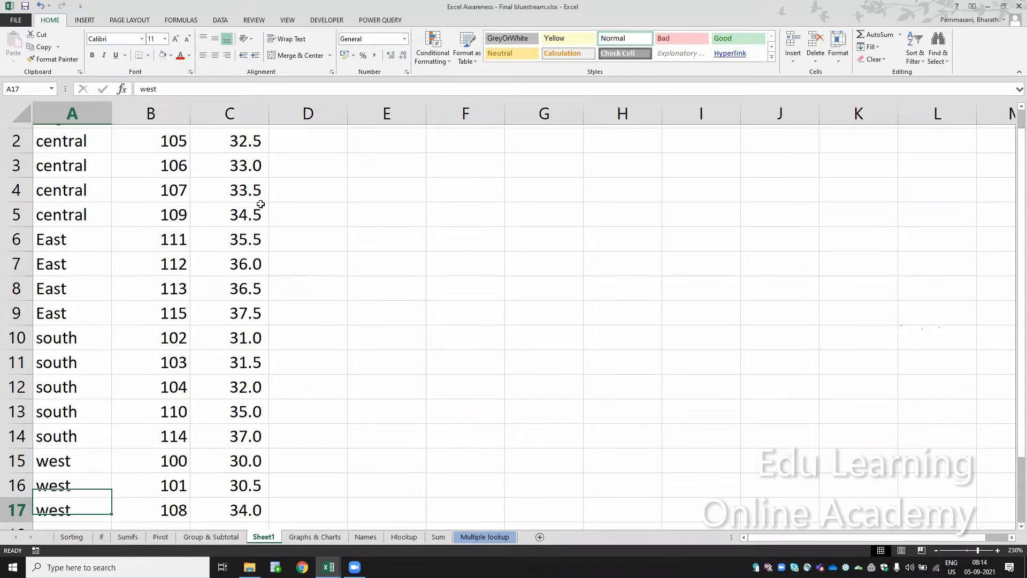
key(ctrl+Up)
key(Down)
key(shift+Down)
key(shift+Down)
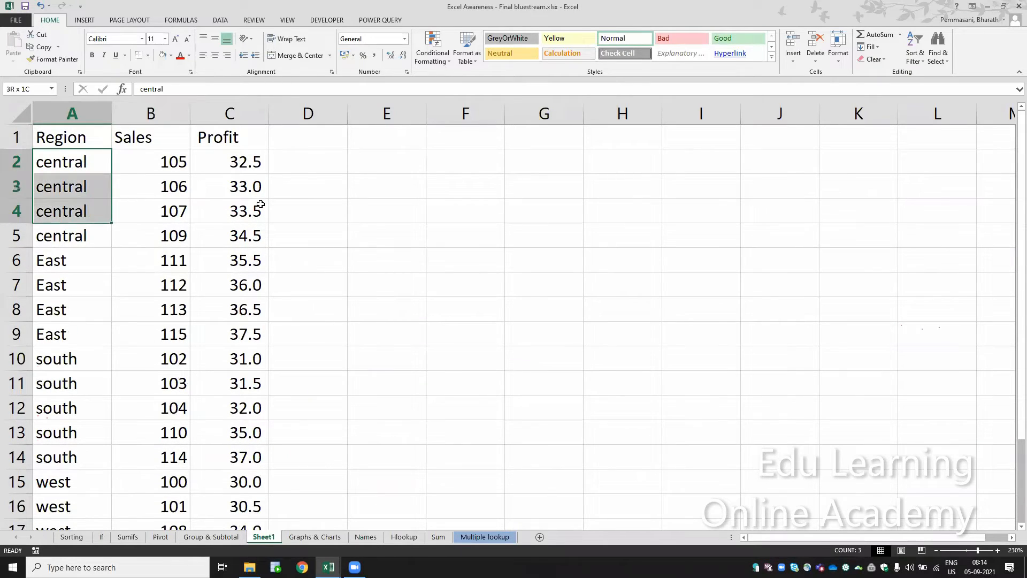
key(shift+Down)
key(Down)
key(Down)
key(Down)
key(Down)
key(shift+Down)
key(shift+Down)
key(shift+Down)
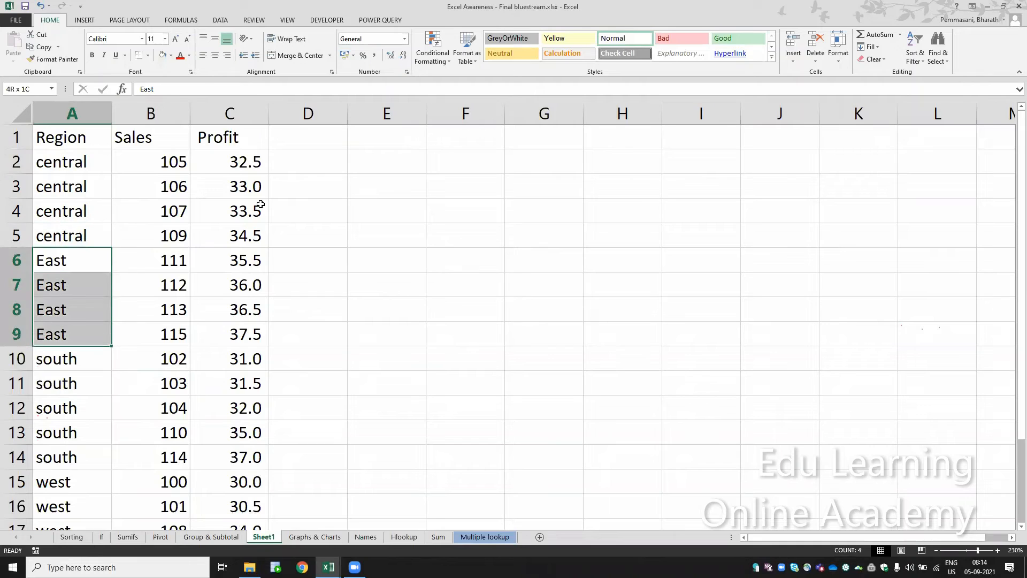
- Add filters to the header row and sort the table by Region from Z to A
key(ctrl+Up)
key(ctrl+shift+l)
key(alt+Down)
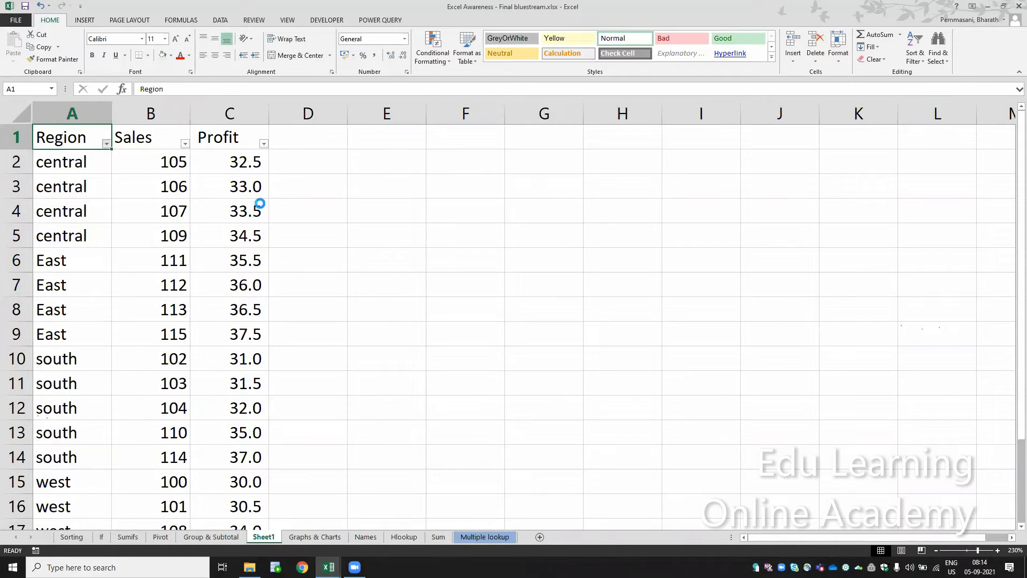
key(Return)
key(alt+Down)
key(Down)
key(Return)
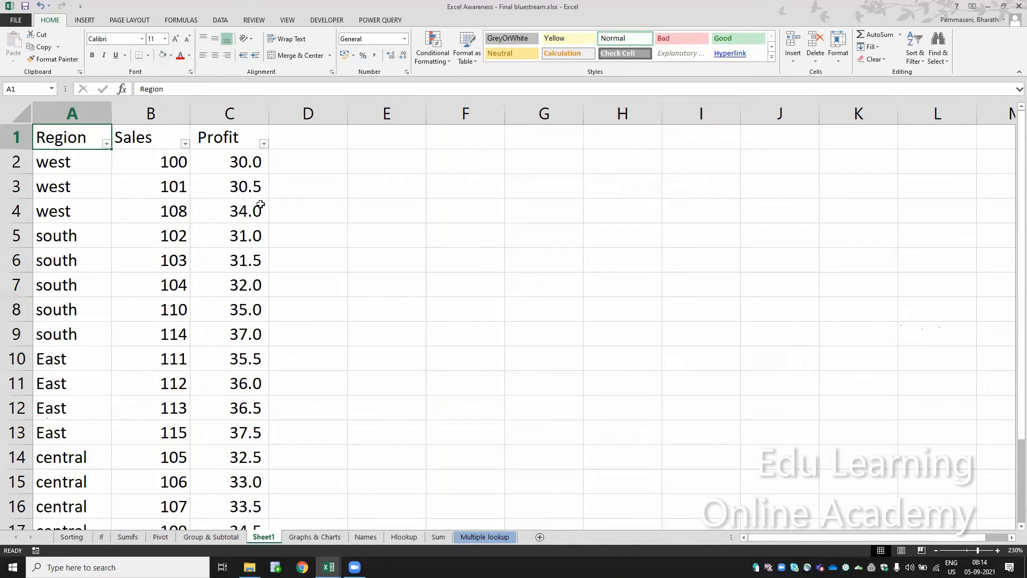
- Insert a blank row between the last west entry and the first south entry, at row 5
key(Right)
key(Down)
key(Down)
key(Up)
key(shift+Down)
key(shift+Down)
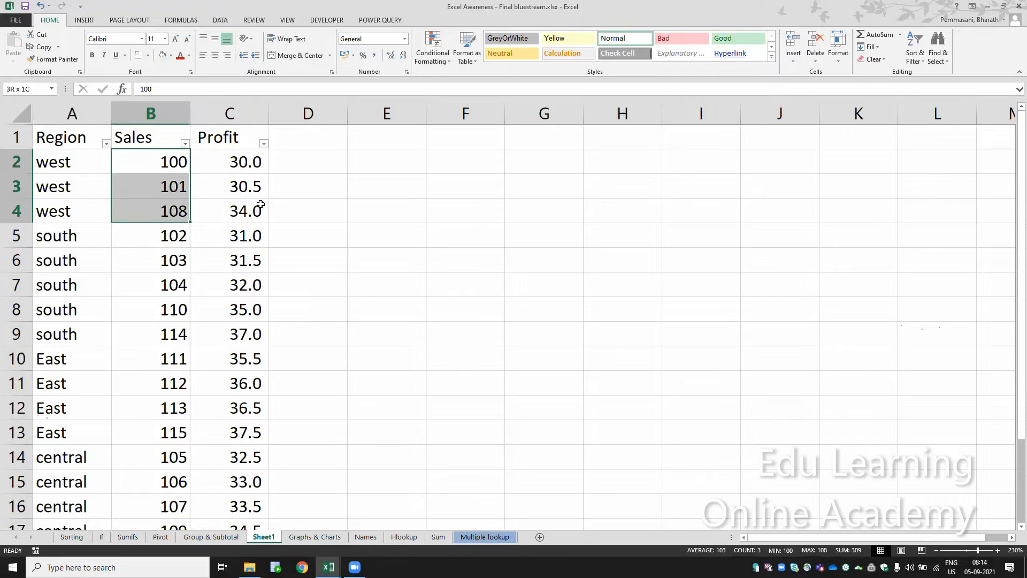
key(Down)
key(Down)
key(Down)
key(shift+space)
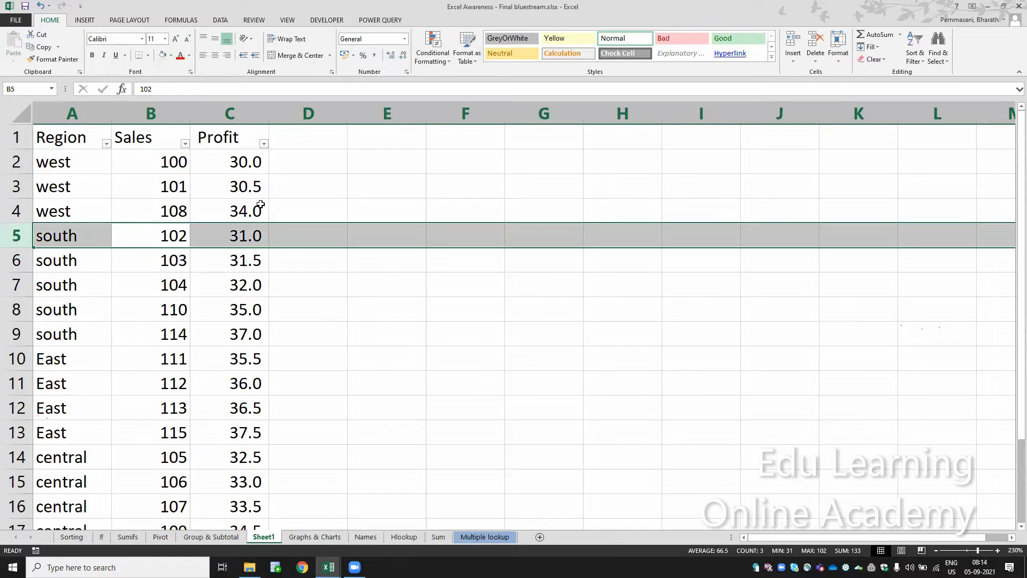
key(ctrl+shift+plus)
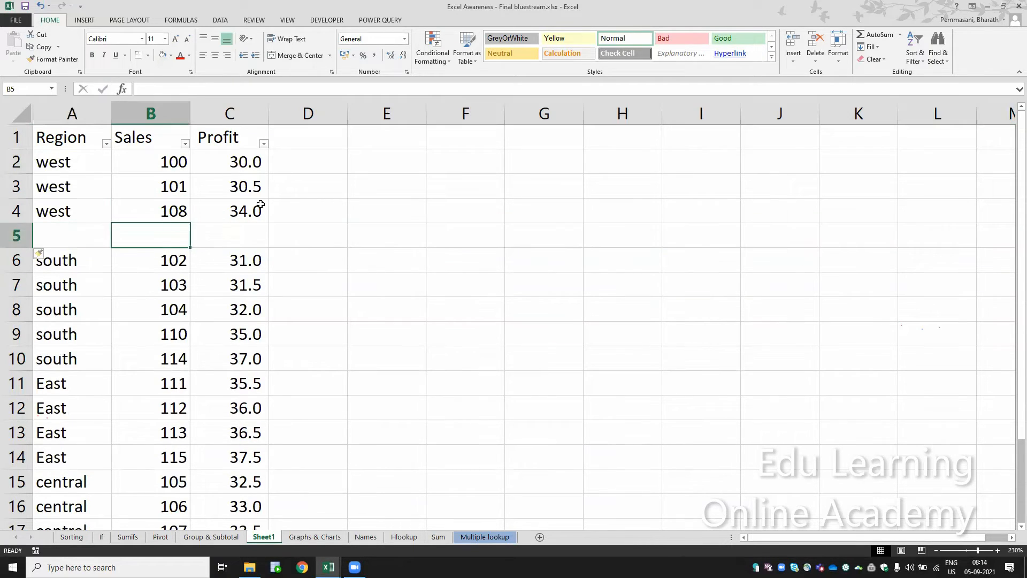
- Total the west sales in B5 with a SUM formula over B2:B4 and copy it to the Profit column in C5
text(=sum)
key(Tab)
key(Up)
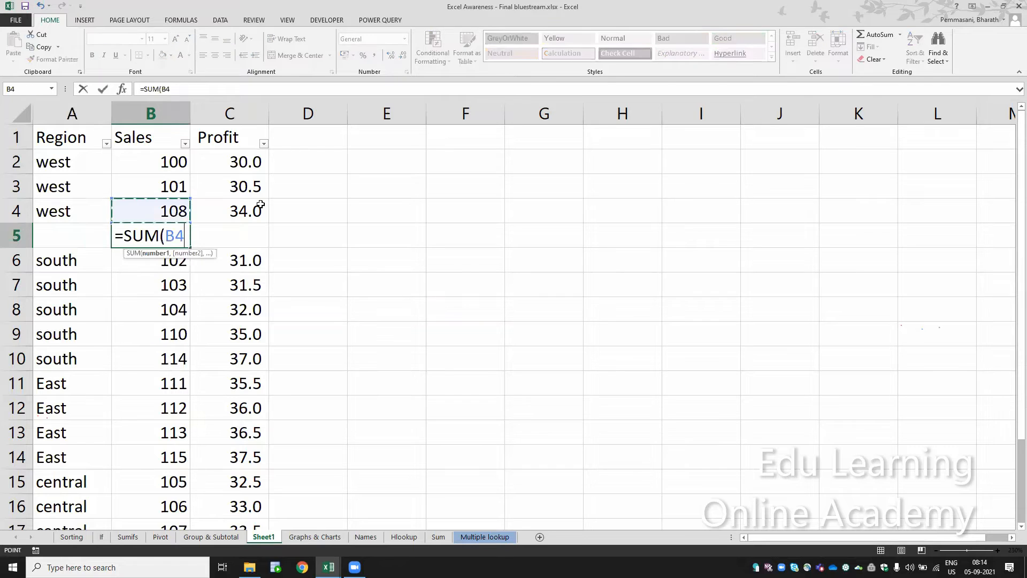
key(shift+Up)
key(shift+Up)
key(ctrl+Return)
key(ctrl+c)
key(Right)
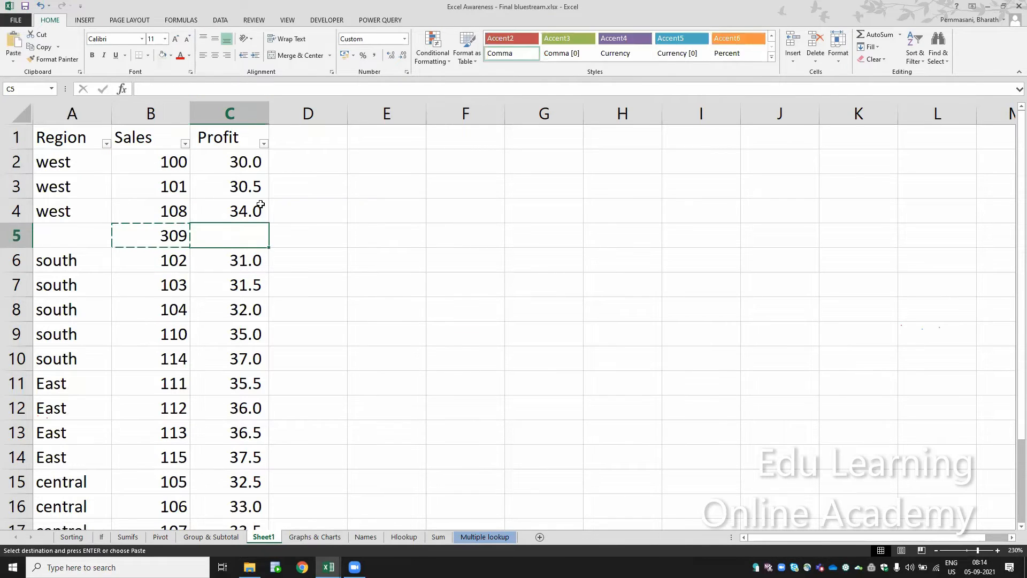
key(ctrl+v)
- Label the west subtotal row West Total in A5
key(Left)
key(Left)
text(E)
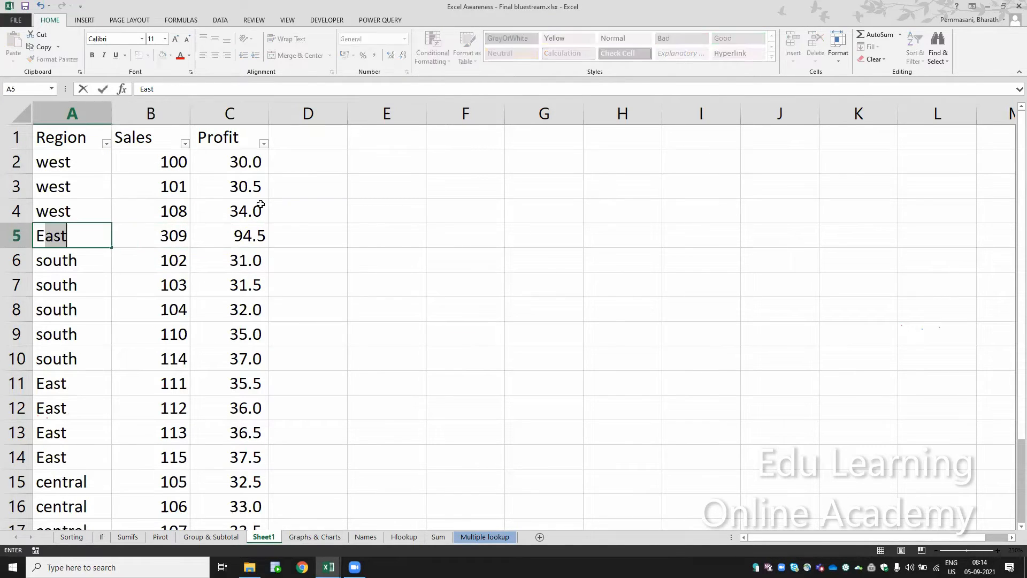
key(BackSpace)
key(BackSpace)
text(Wst)
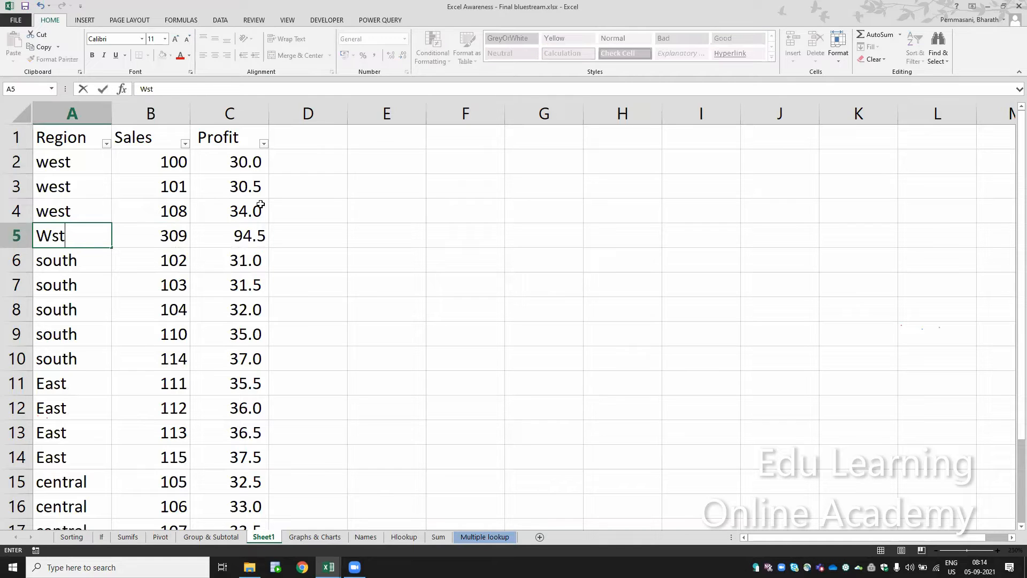
key(BackSpace)
key(BackSpace)
text(est TO)
key(BackSpace)
text(otal)
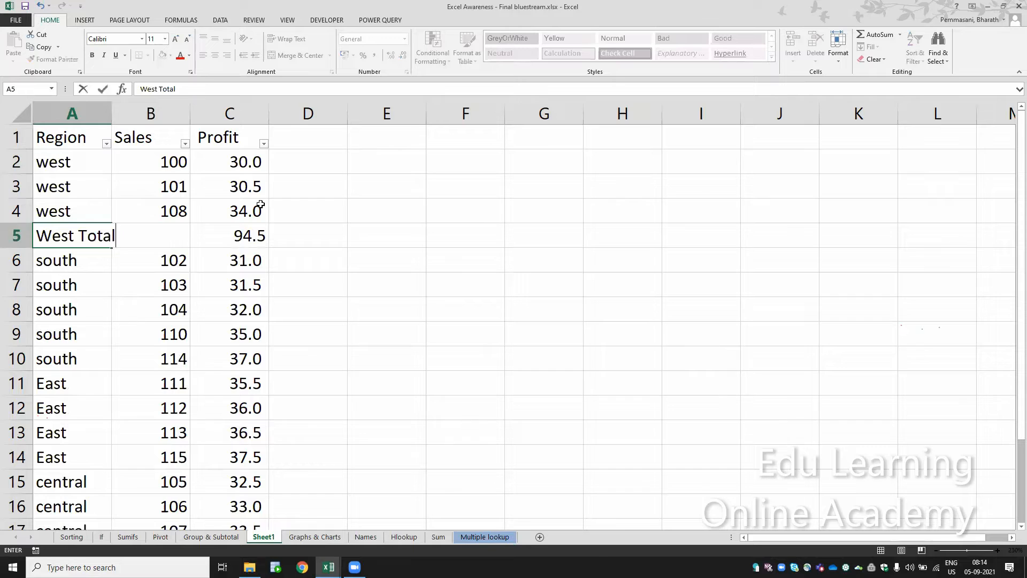
key(Return)
- Make the West Total row A5:C5 bold with a light olive fill, and widen column A to fit its label
key(Up)
key(shift+Right)
key(shift+Right)
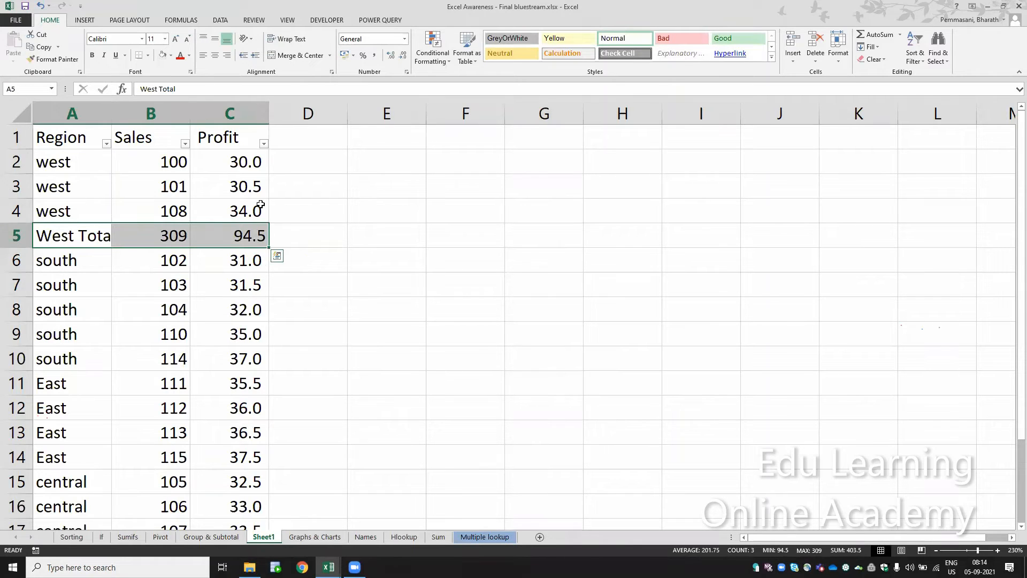
key(ctrl+b)
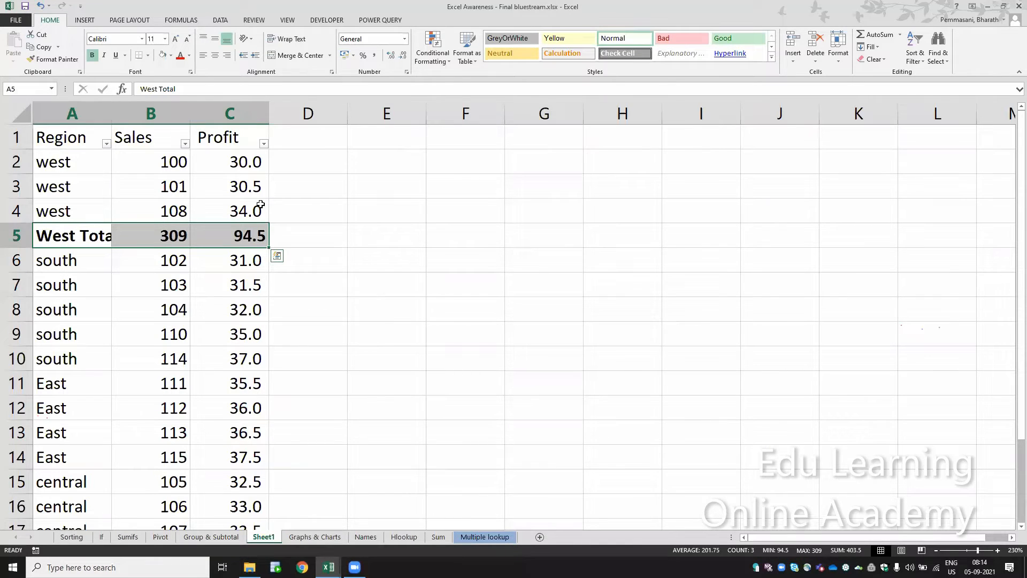
click(163, 56)
click(324, 210)
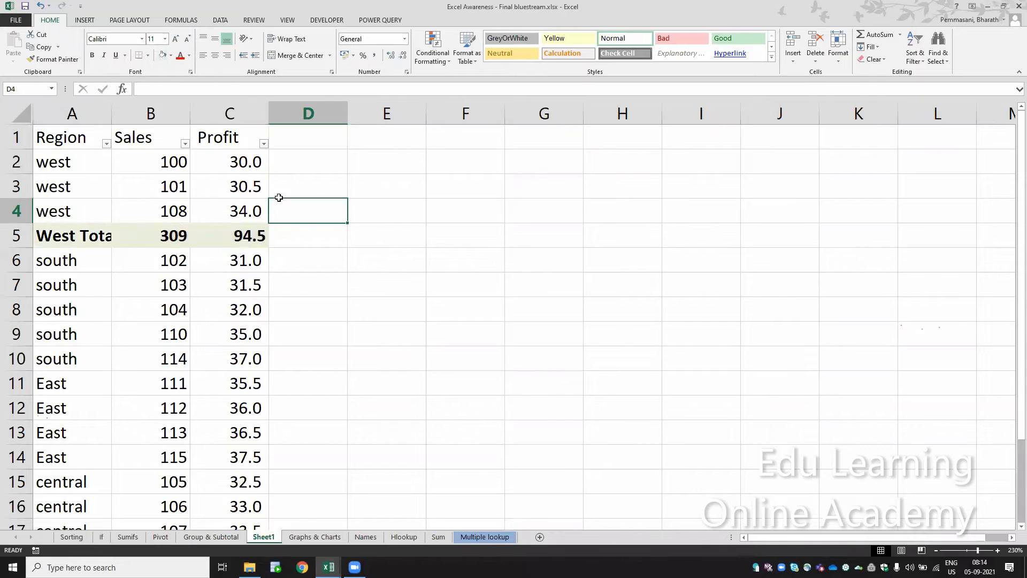
drag(115, 117, 143, 117)
- Insert a blank row above the first East entry at row 11 and copy the West Total row A5:C5 into it
click(21, 384)
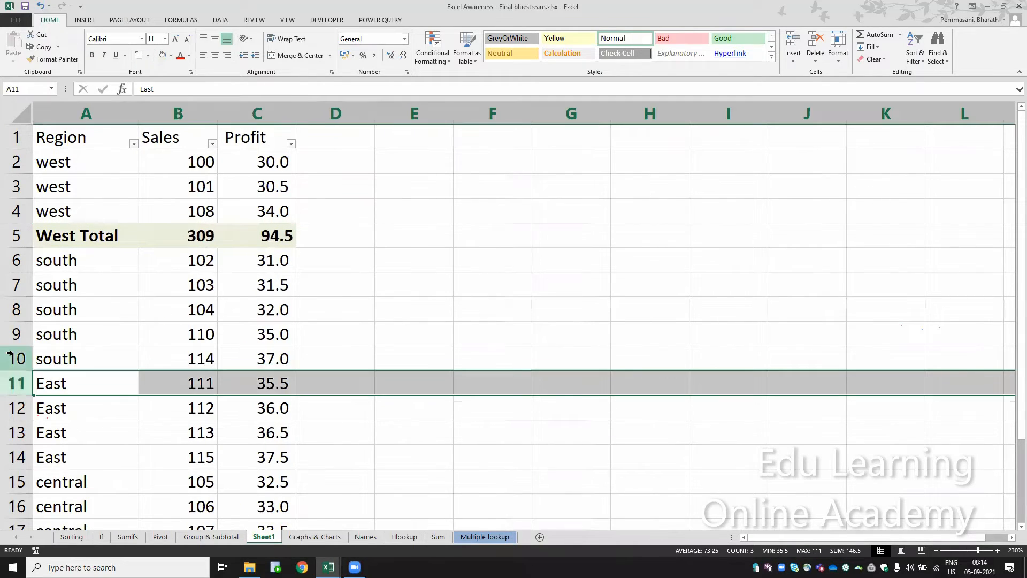
key(ctrl+shift+plus)
key(Up)
key(Up)
key(Up)
key(Up)
key(Up)
key(Up)
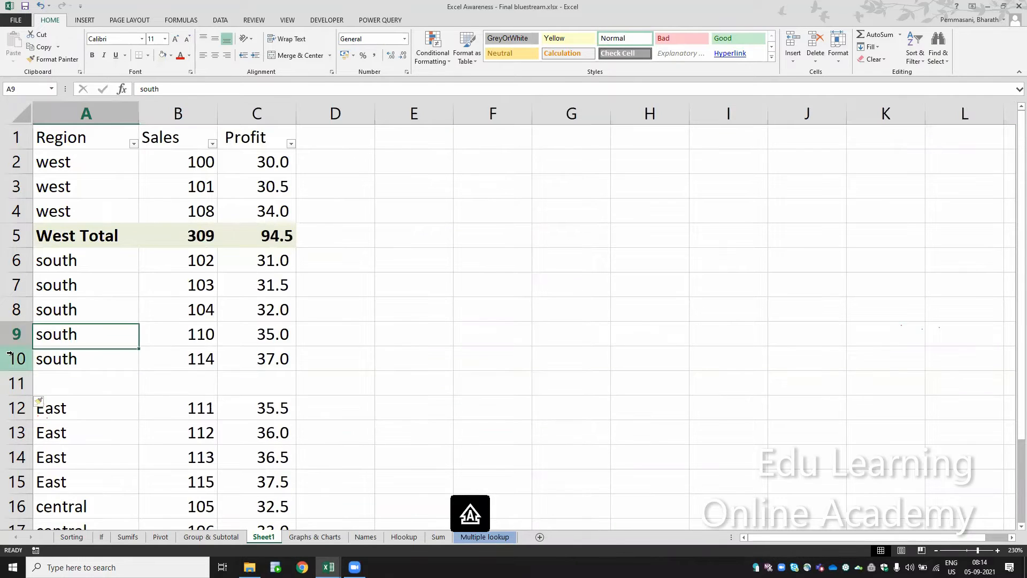
key(shift+Right)
key(shift+Right)
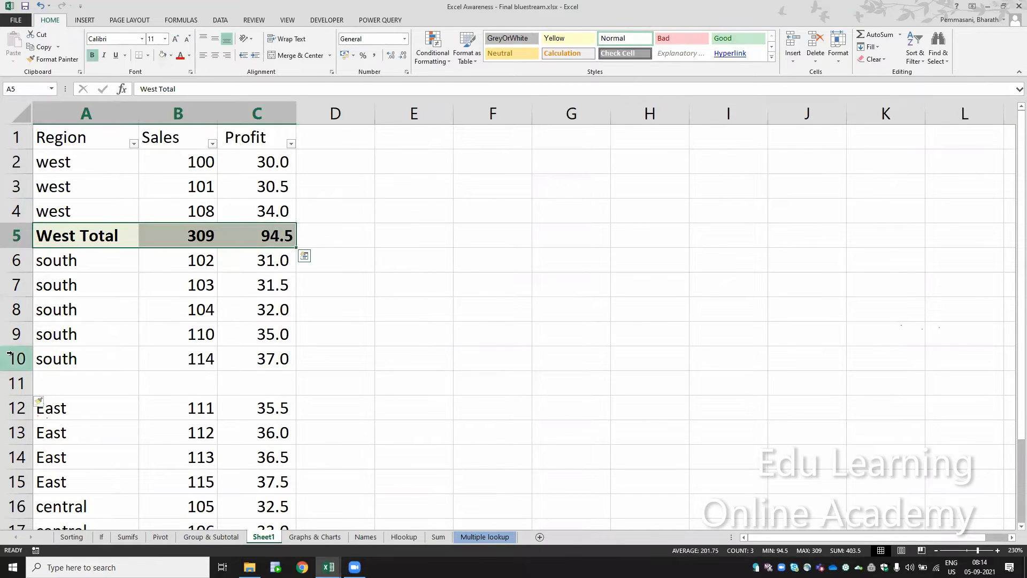
key(ctrl+c)
key(Down)
key(Down)
key(Down)
key(Down)
key(Down)
key(Down)
key(ctrl+v)
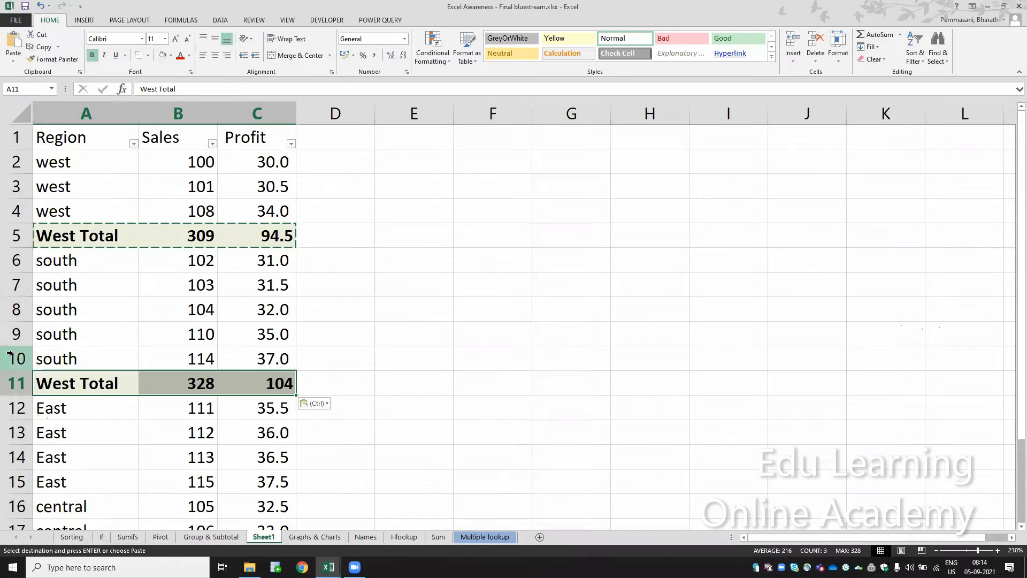
- Change the label of the copied subtotal row in A11 to sOUTH Total
key(Escape)
key(F2)
key(Left)
key(Left)
key(Left)
key(Left)
key(Left)
key(shift+Home)
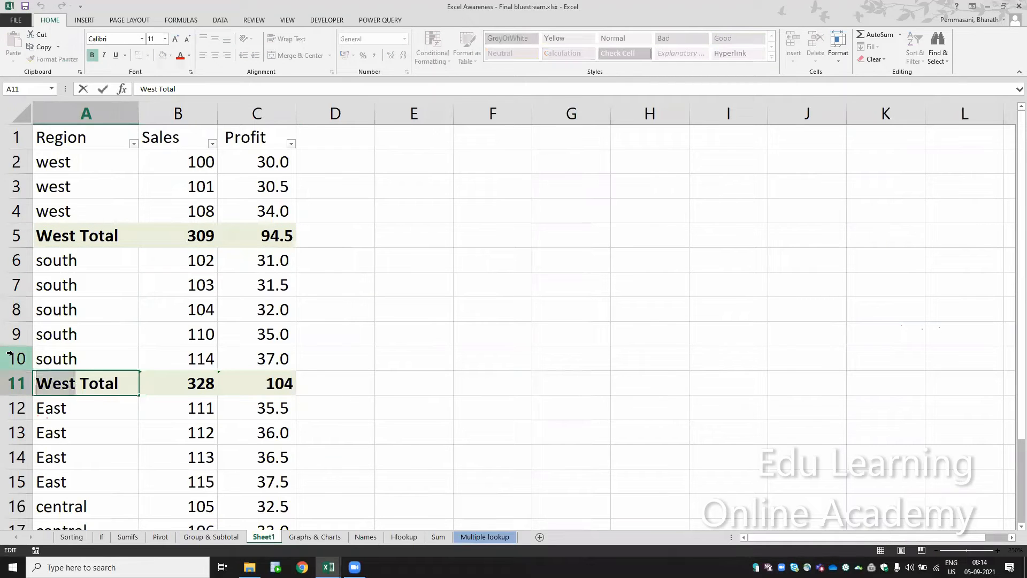
text(sOUTH)
key(Return)
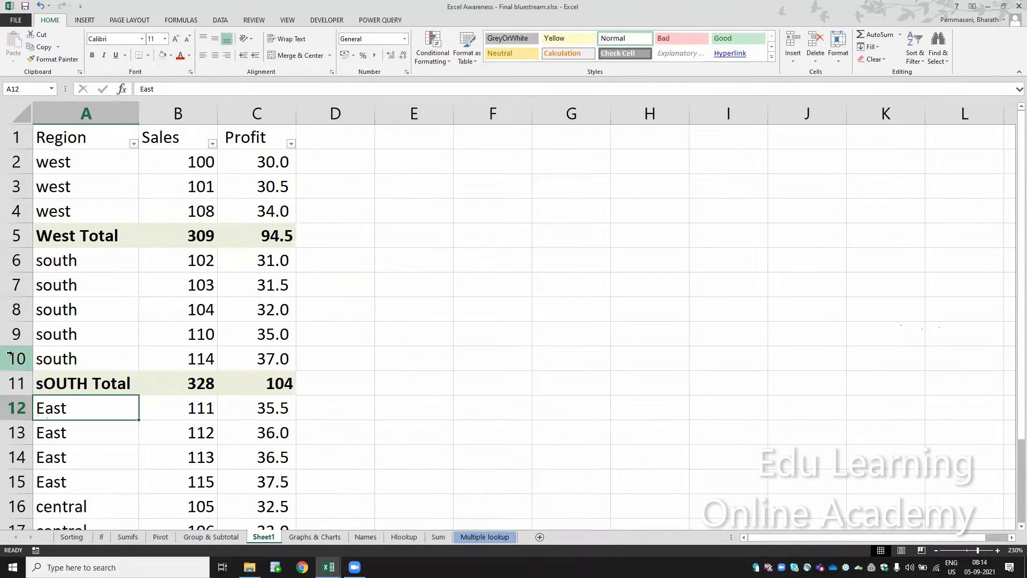
- Extend the SUM formula in B11 to cover B6:B10 and copy it to the Profit column in C11
key(Up)
key(Right)
key(F2)
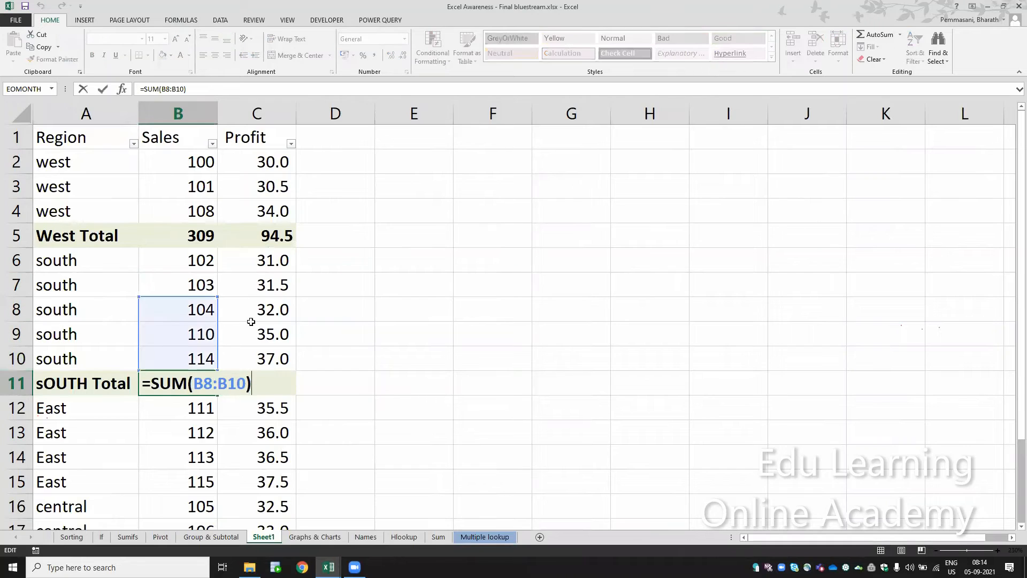
drag(217, 296, 219, 259)
key(Tab)
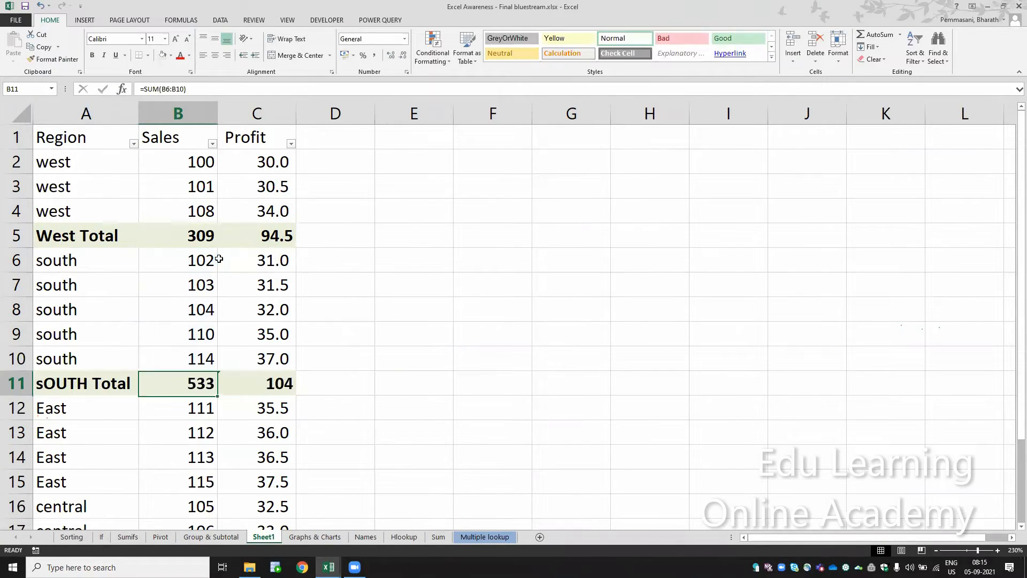
key(Left)
key(ctrl+c)
key(Right)
key(ctrl+v)
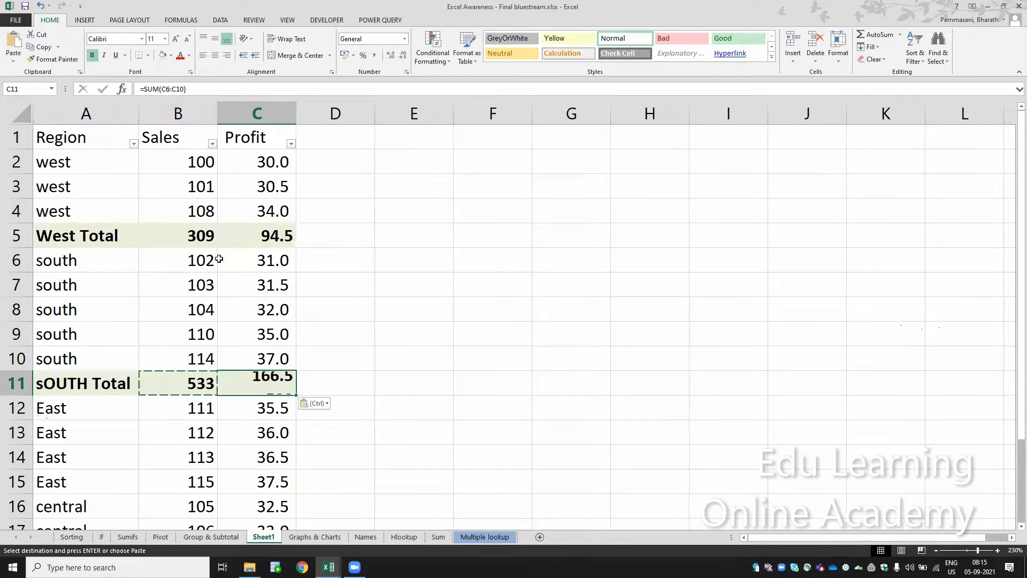
- Delete the manually added West Total row at row 5
key(Up)
key(ctrl+Up)
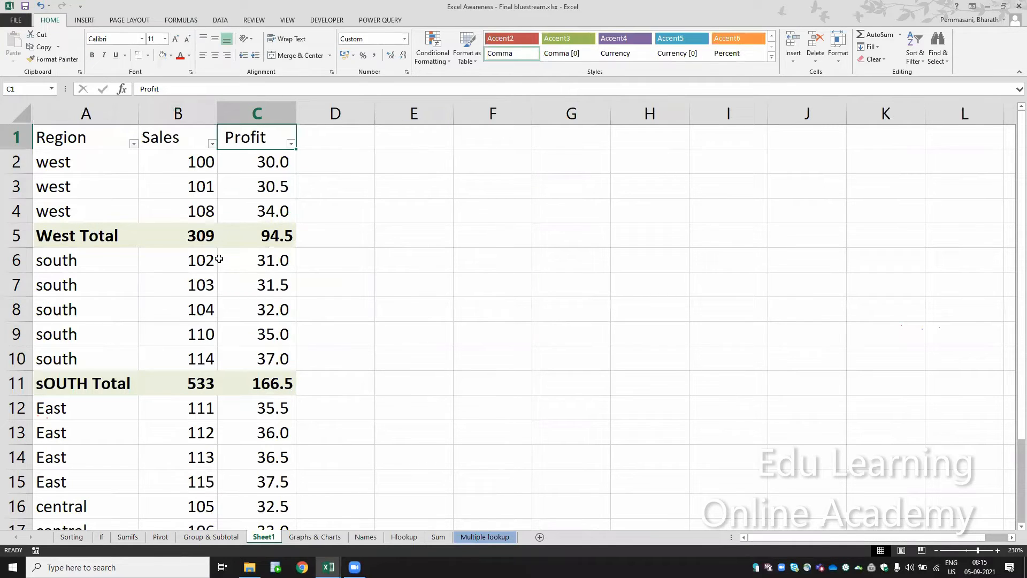
key(Down)
key(Down)
key(Down)
key(Down)
key(Down)
key(Down)
key(Down)
key(Down)
key(Up)
key(Up)
key(Up)
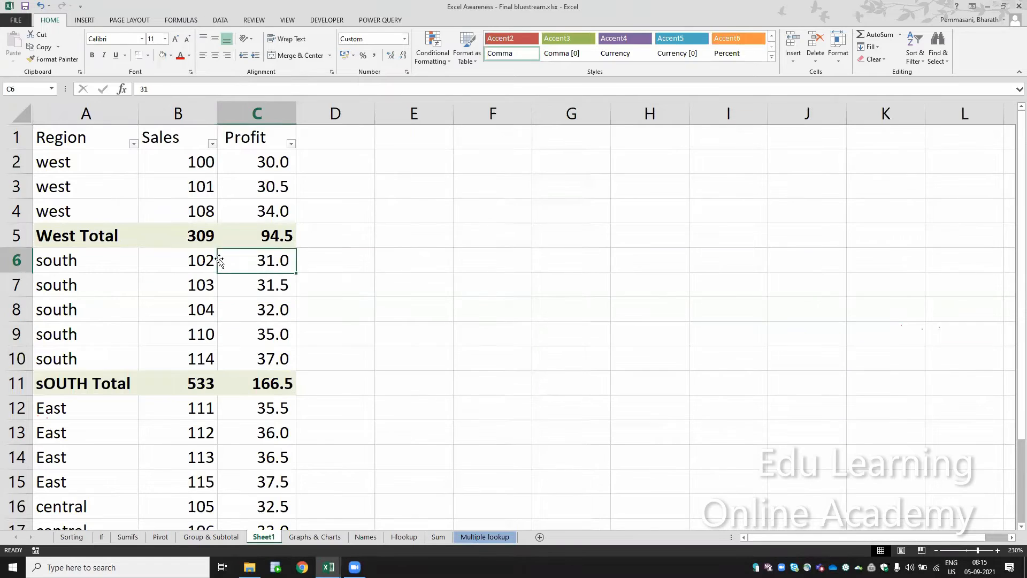
key(Up)
key(Up)
key(Down)
key(shift+space)
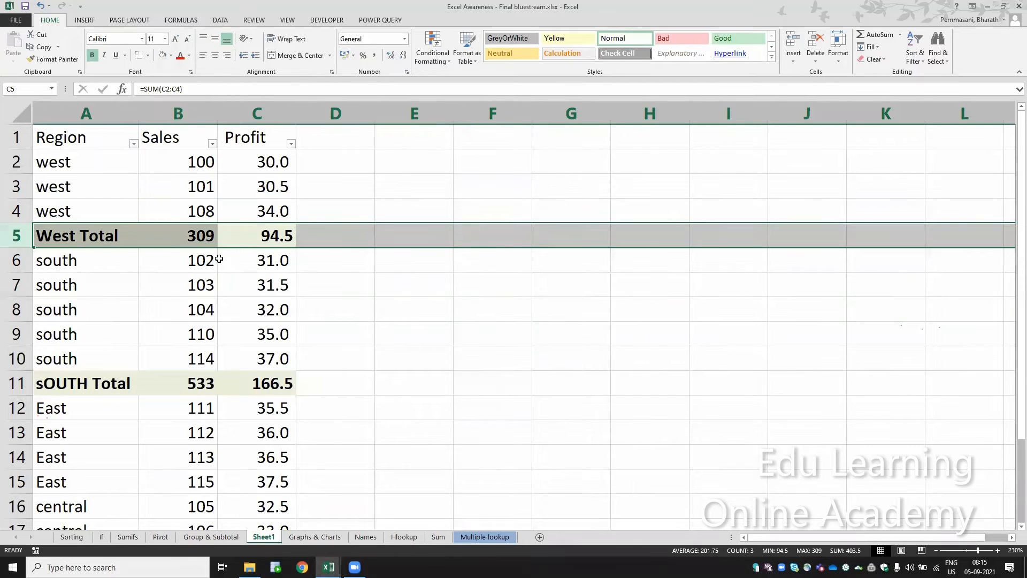
key(ctrl+minus)
- Delete the manually added sOUTH Total row at row 10 and turn off the table's header filter
key(Down)
key(Down)
key(Down)
key(Down)
key(Down)
key(shift+space)
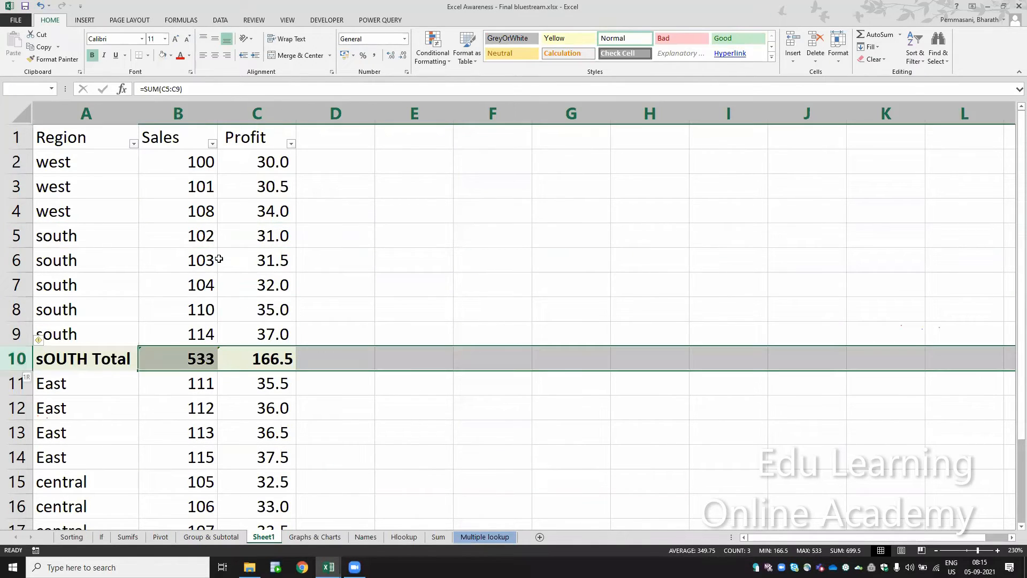
key(ctrl+minus)
key(ctrl+Home)
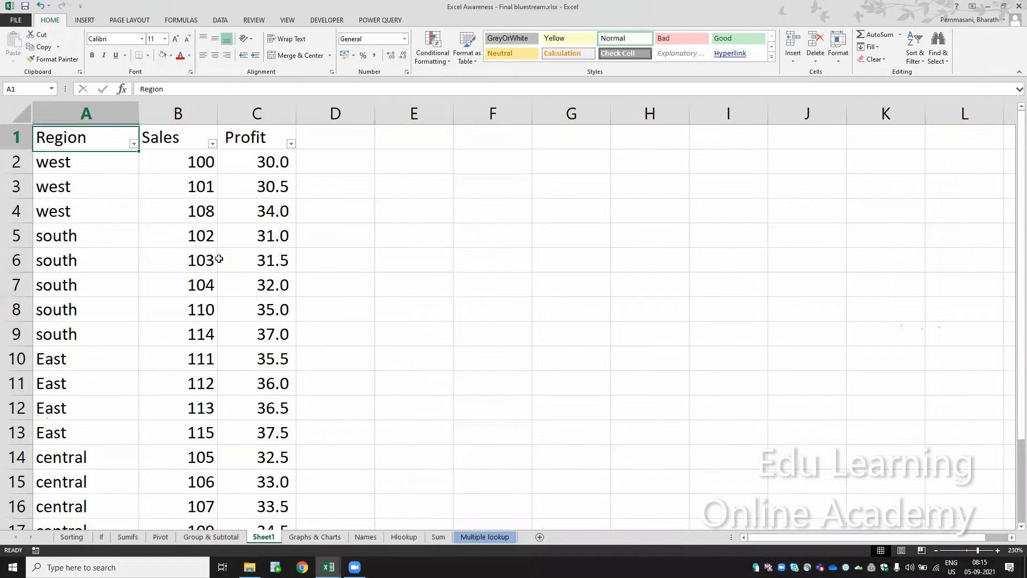
key(ctrl+shift+l)
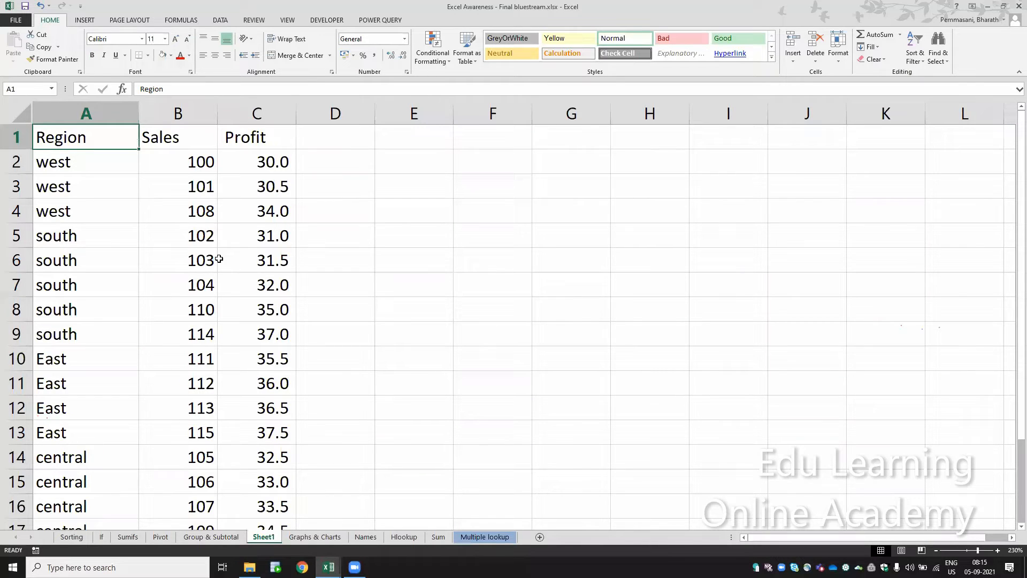
- Add automatic subtotals to the table at each change in Region, using Sum on both Sales and Profit
key(alt+shift)
click(219, 21)
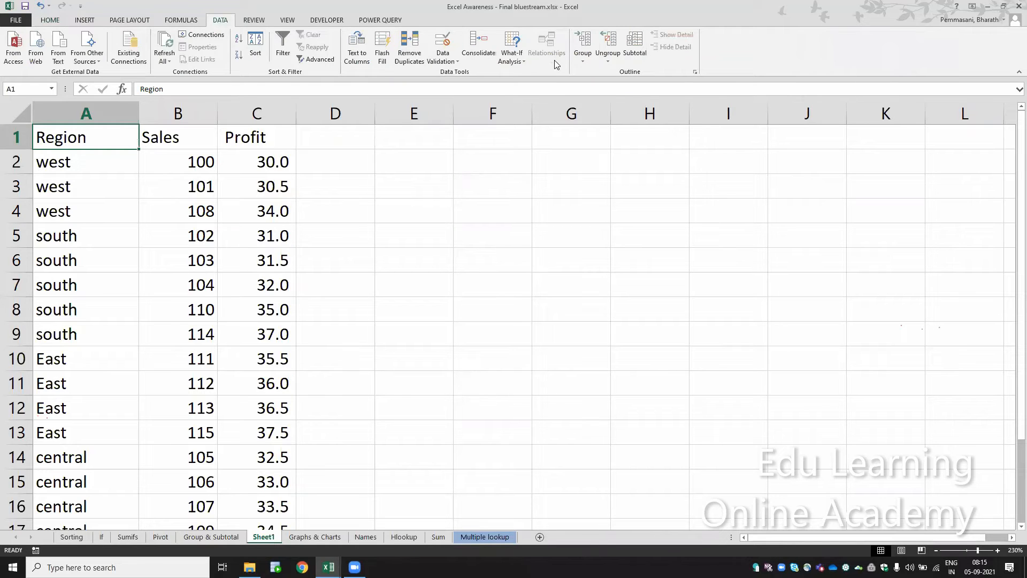
click(631, 43)
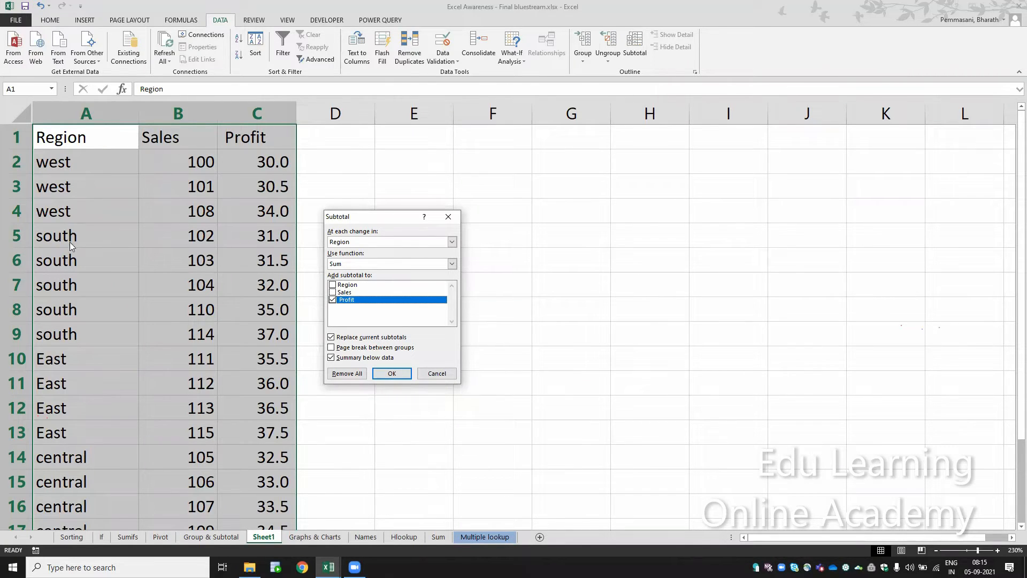
click(349, 243)
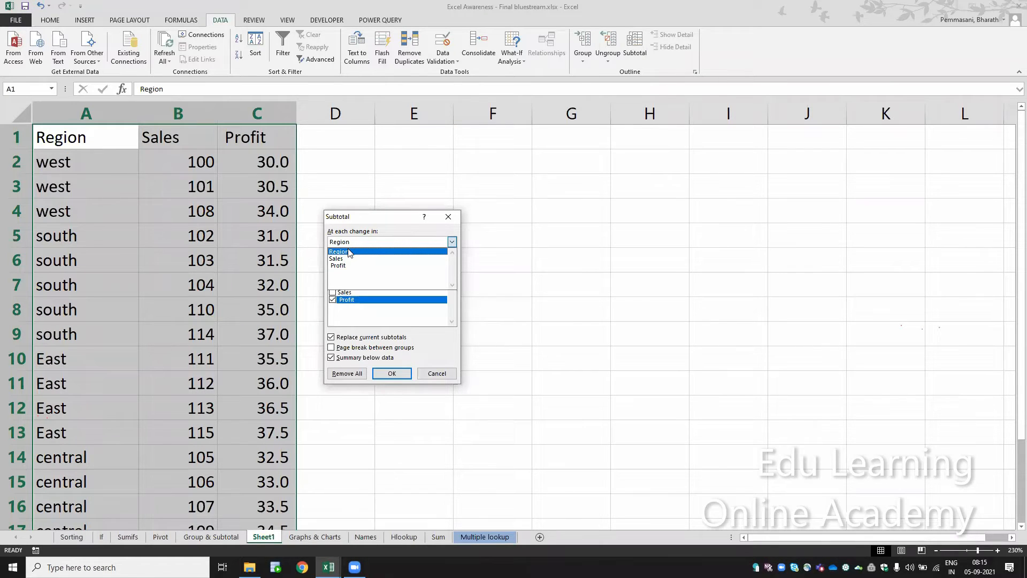
click(348, 251)
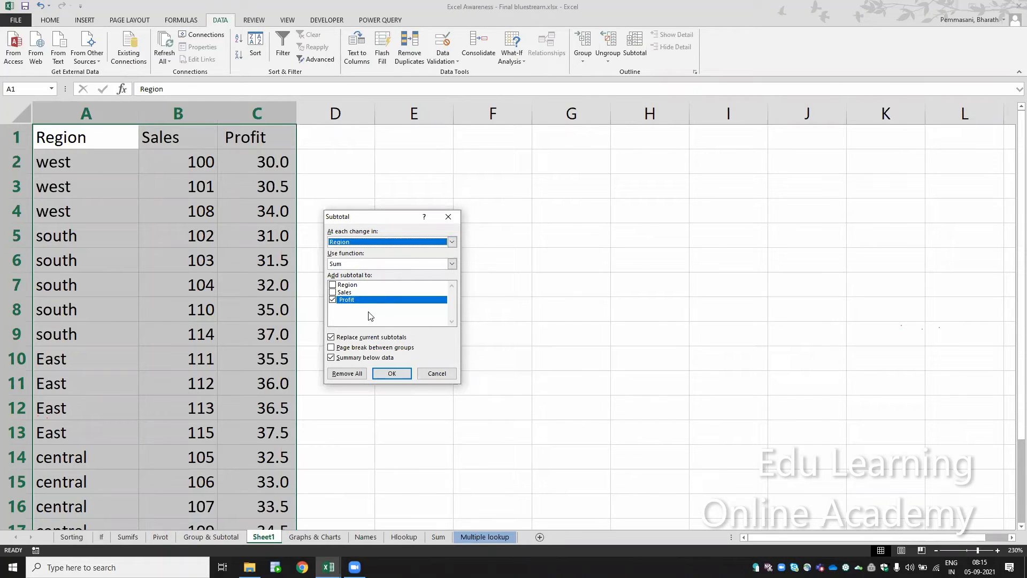
click(332, 292)
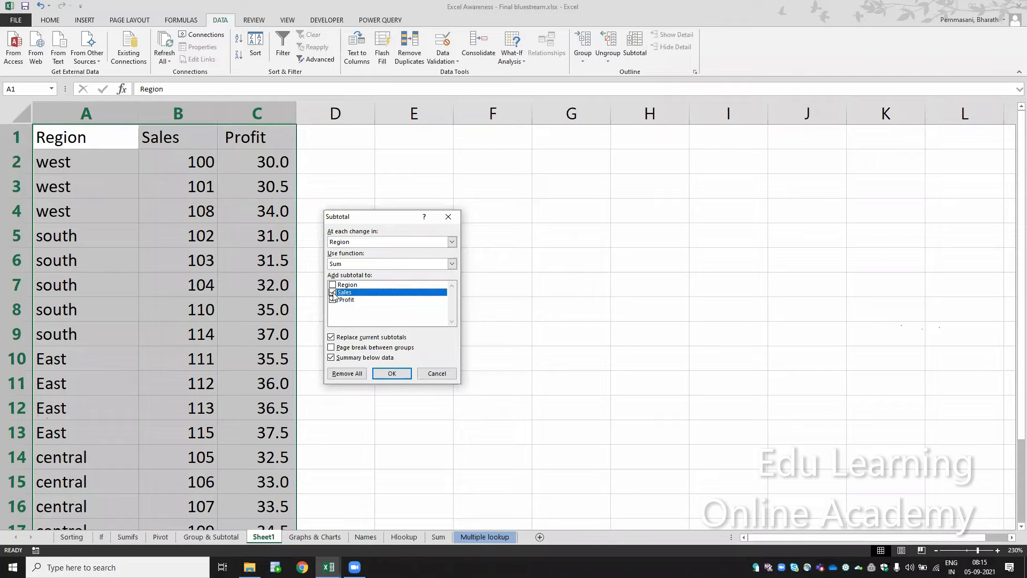
click(382, 374)
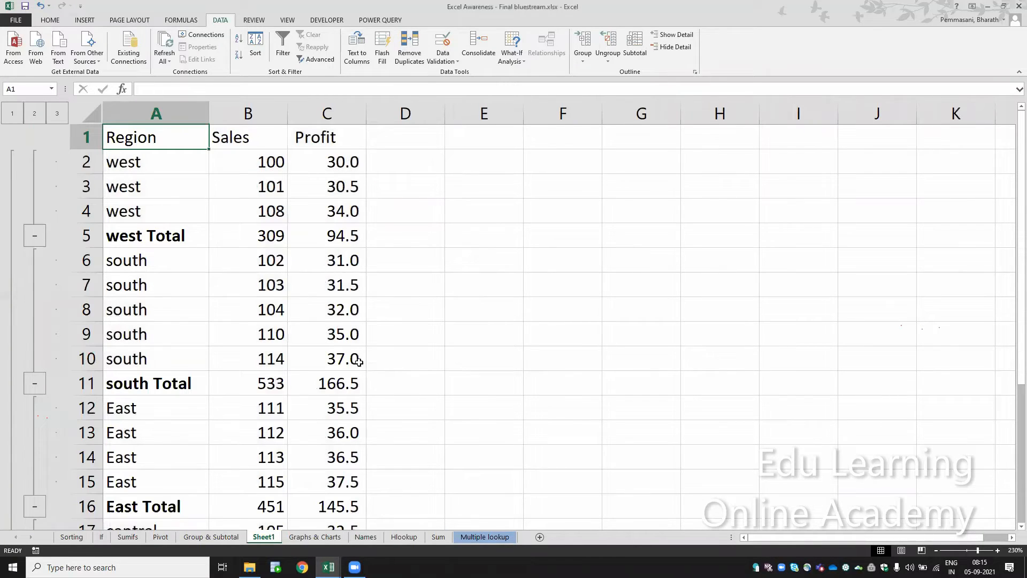
- Examine the SUBTOTAL formulas in the region total rows and the Grand Total row
click(235, 245)
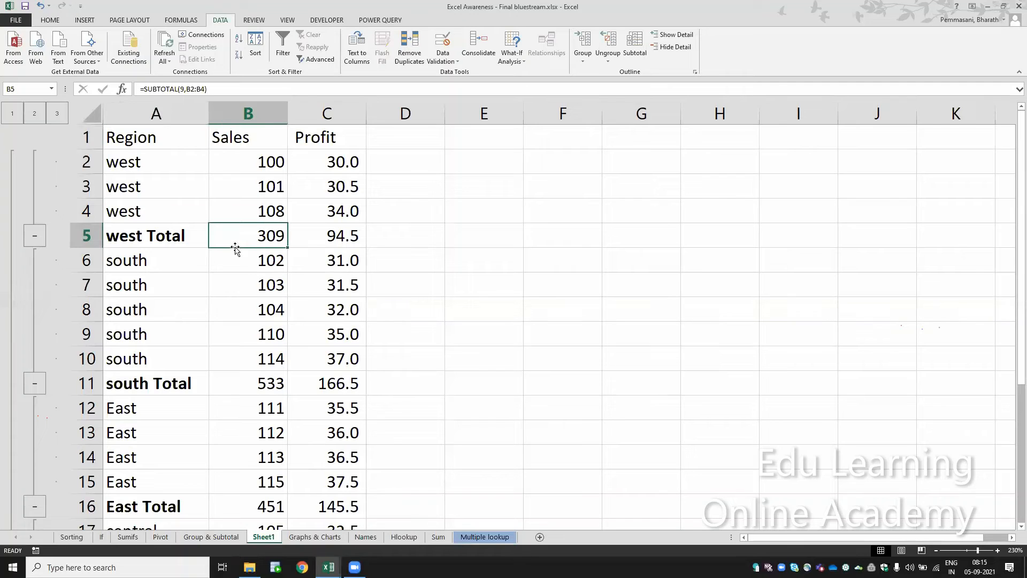
click(259, 390)
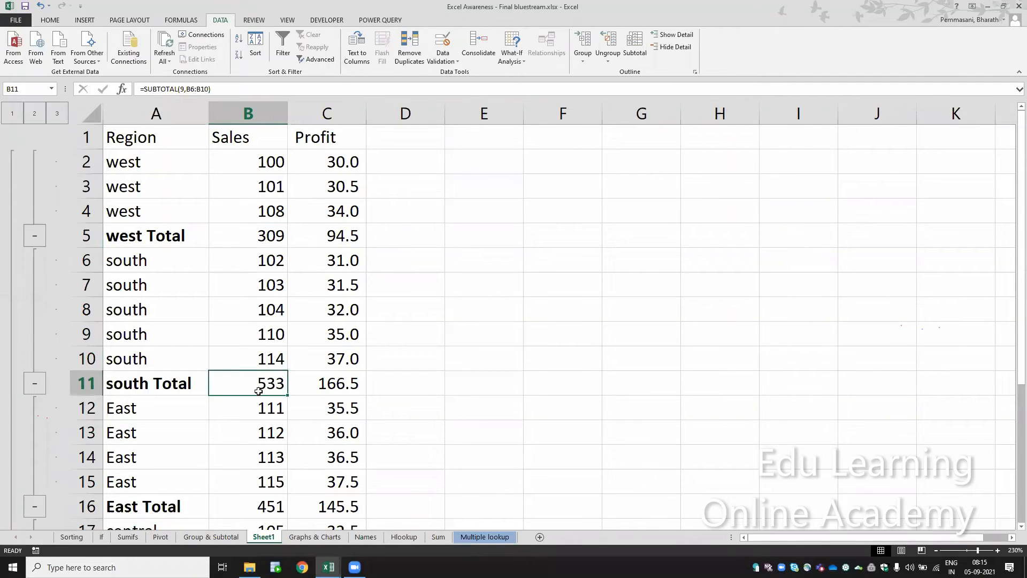
key(Down)
key(Down)
key(Down)
key(Down)
key(Down)
key(Down)
key(Down)
key(Down)
key(Down)
key(Down)
key(Down)
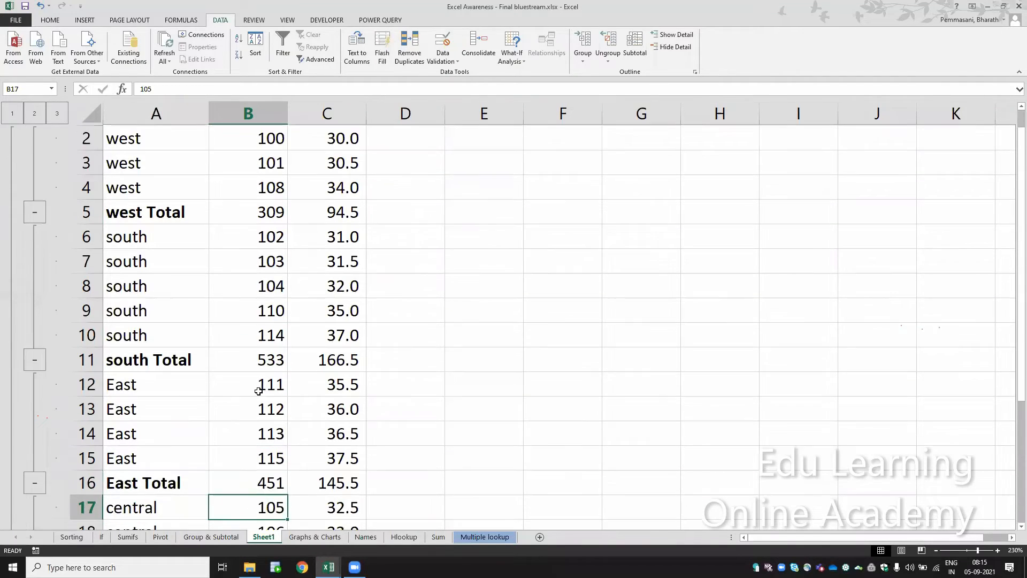
key(Up)
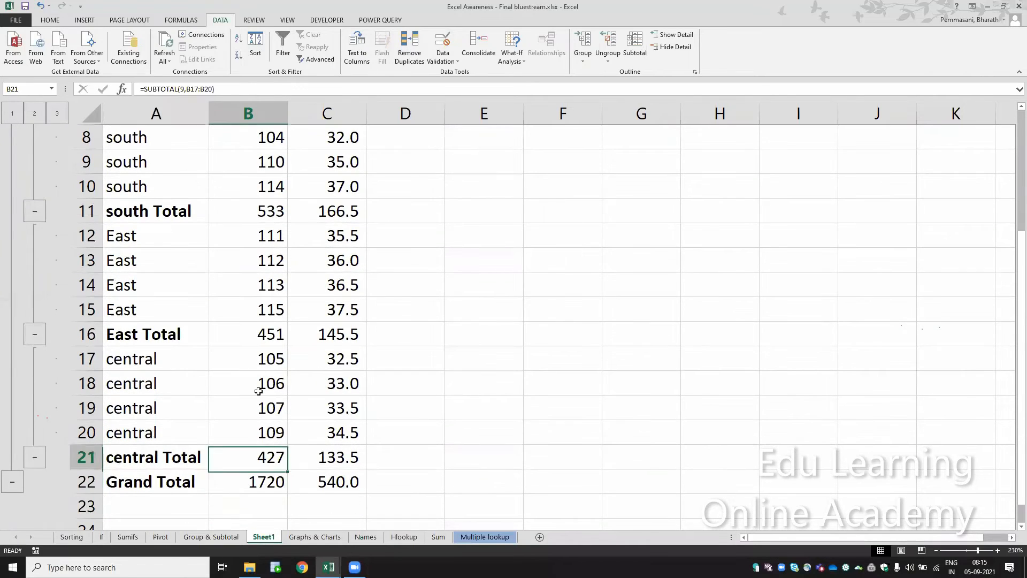
key(Up)
key(Down)
key(Right)
key(Down)
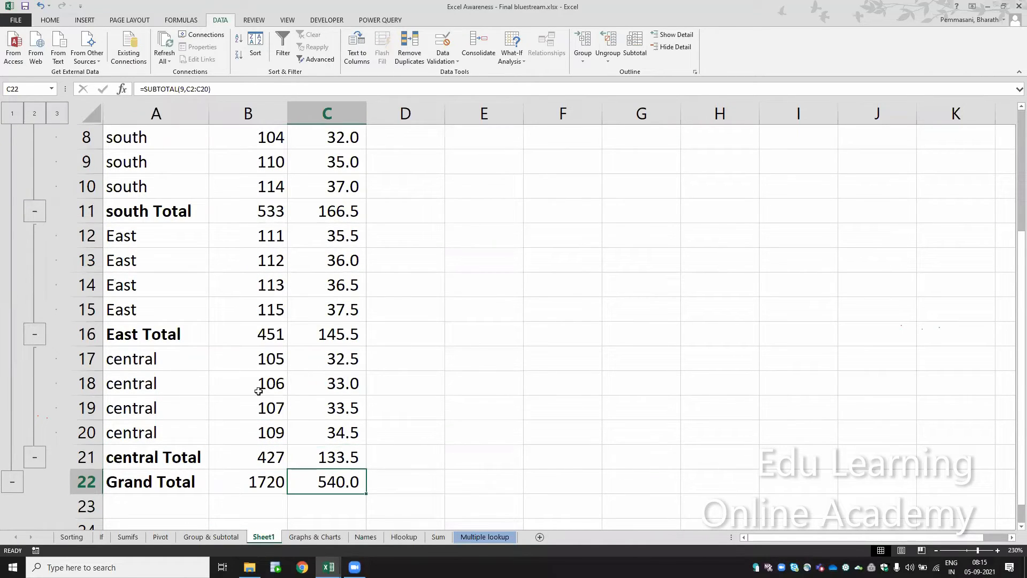
key(Left)
key(F2)
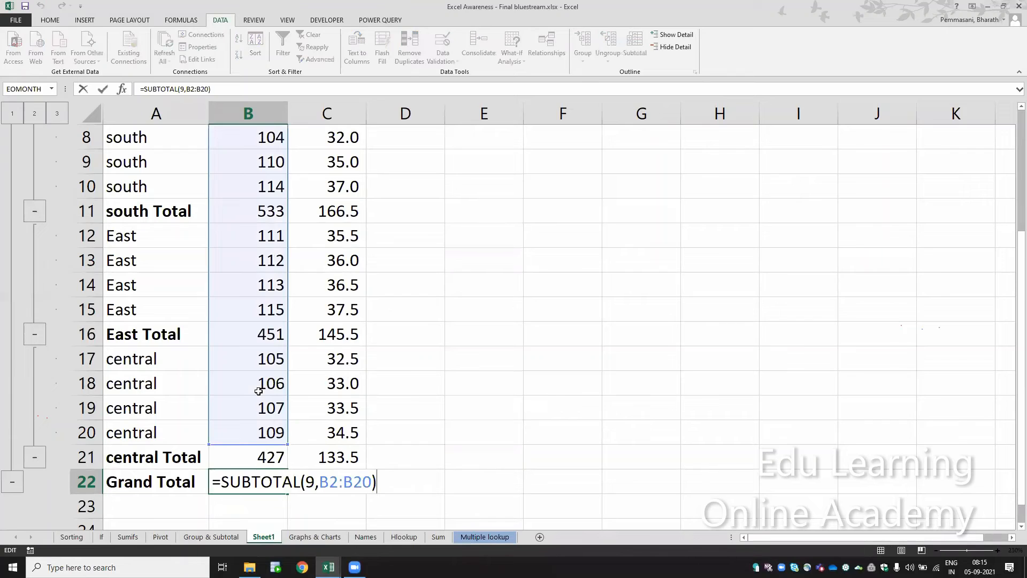
key(Escape)
key(ctrl+Up)
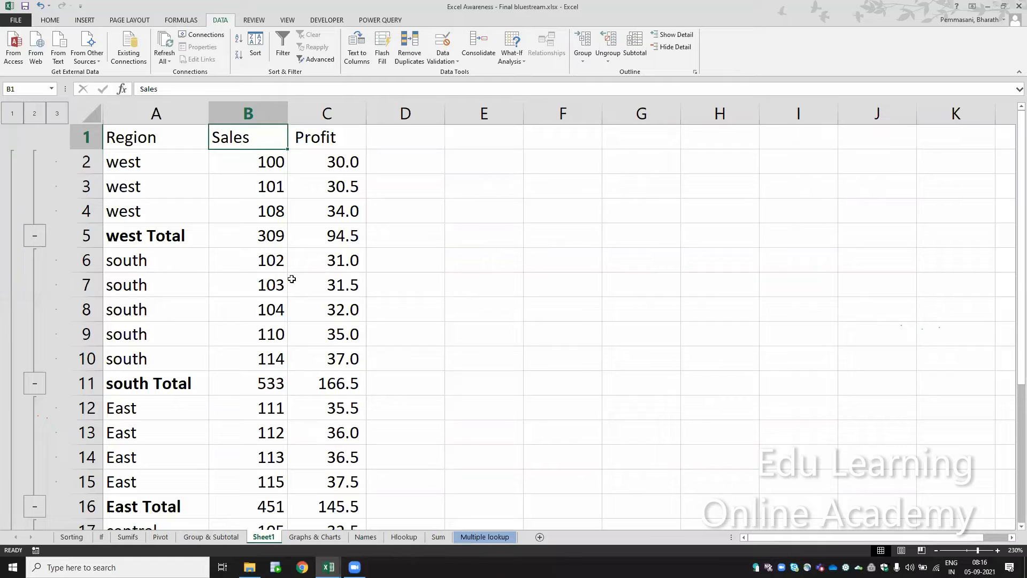
- Turn on the header filter and filter the Region column by the search text TOTAL
click(195, 230)
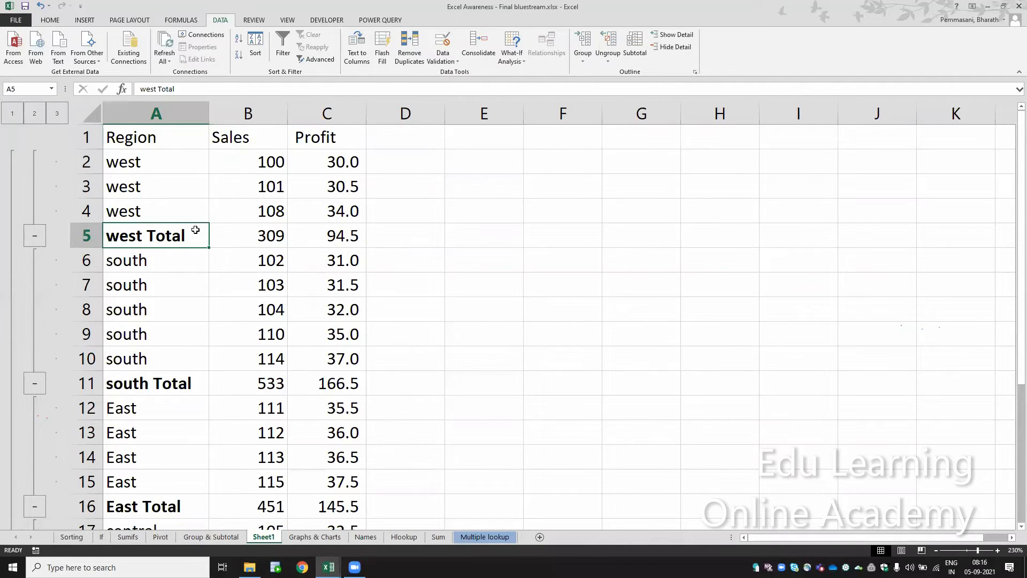
key(ctrl+Up)
key(ctrl+shift+l)
key(alt+Down)
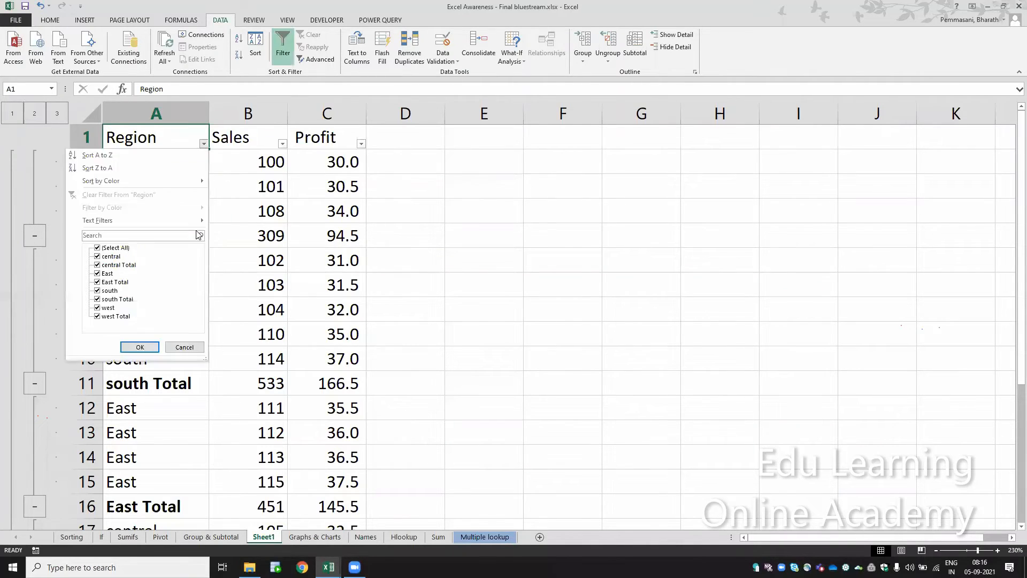
click(198, 234)
text(TOTAL)
key(Return)
- Fill the filtered total rows, including Grand Total, with light olive across the Region, Sales and Profit columns
key(Down)
key(ctrl+shift+Down)
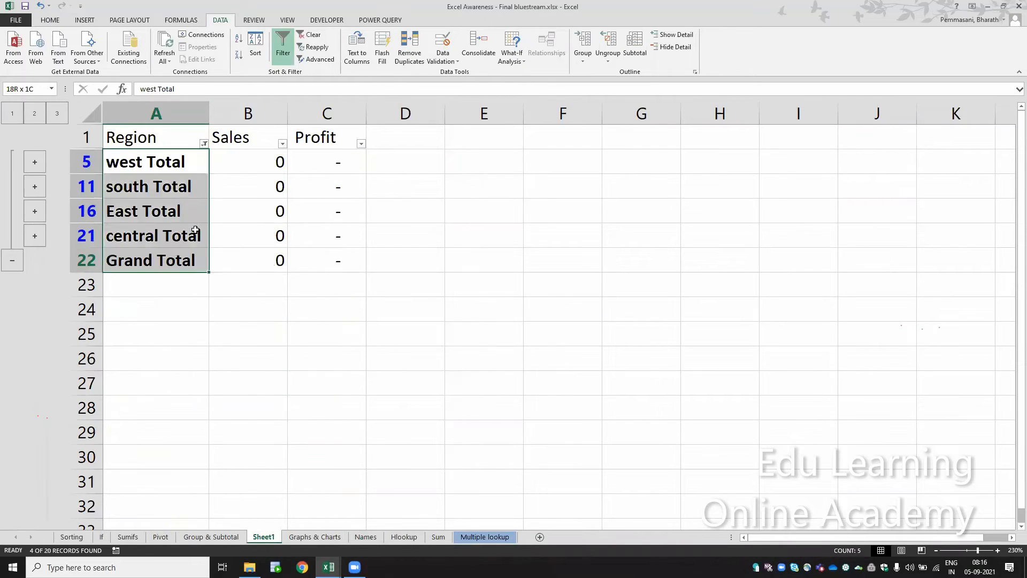
key(ctrl+shift+Right)
click(50, 21)
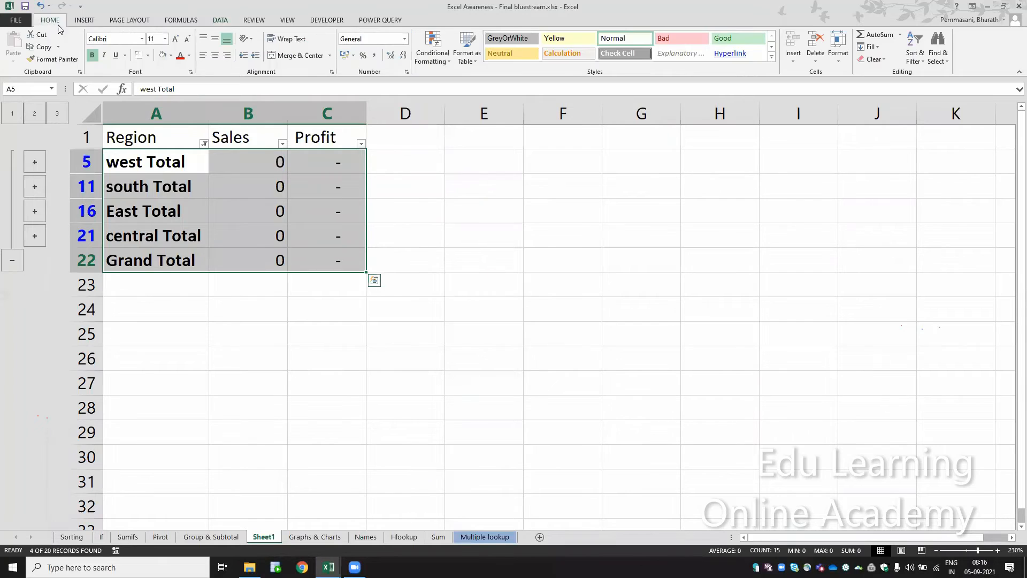
click(163, 57)
key(ctrl+Home)
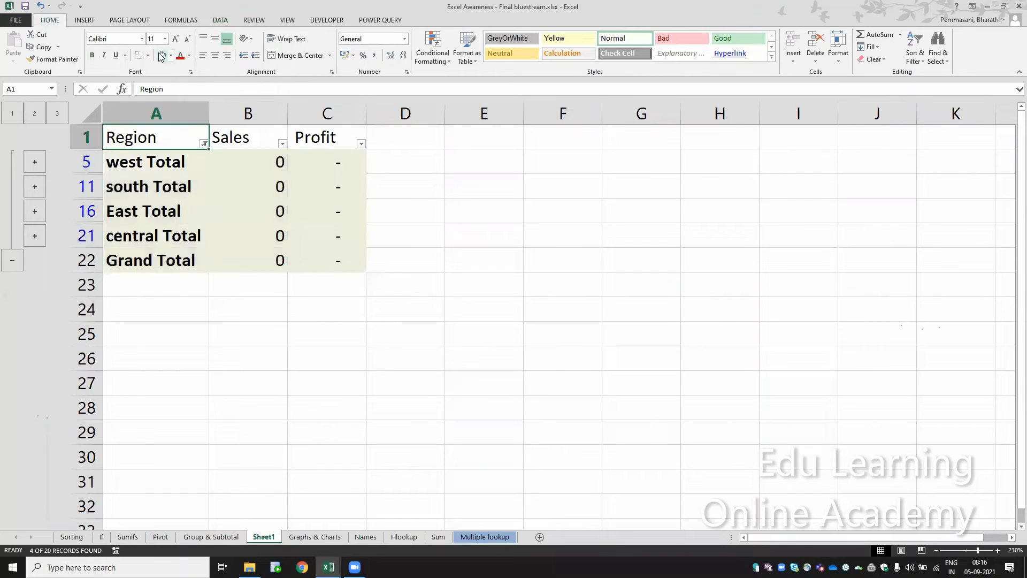
- Remove the filter and collapse the outline to level 2, leaving only the region totals and Grand Total
key(ctrl+shift+l)
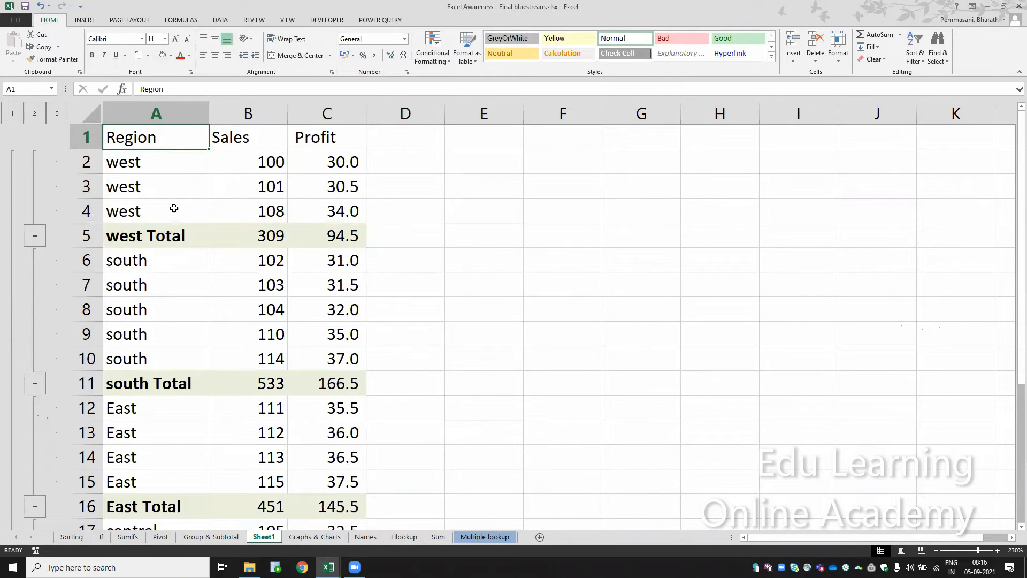
click(36, 115)
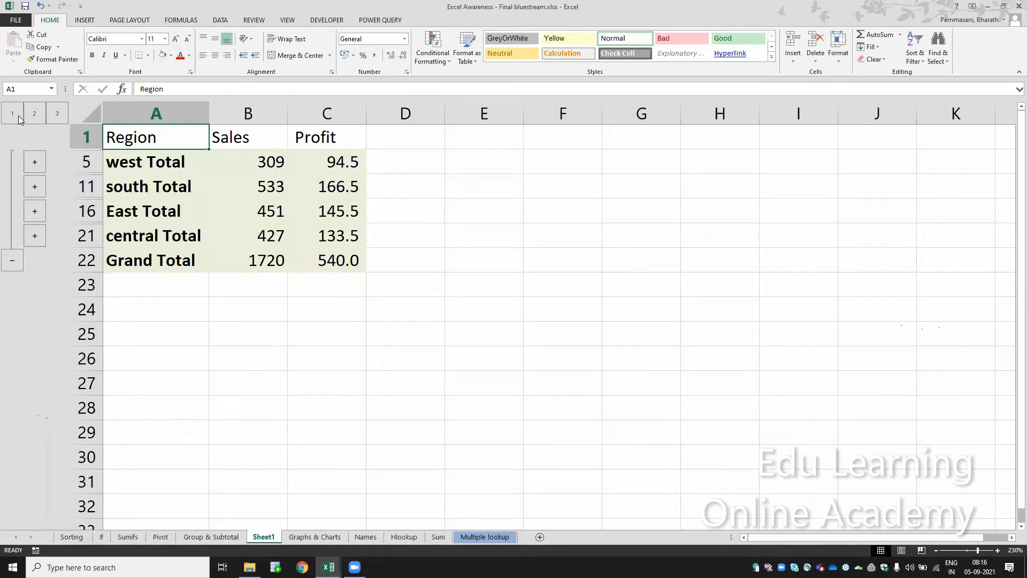
- Show the outline at level 1, switch it to level 2, and expand it fully to level 3
click(12, 115)
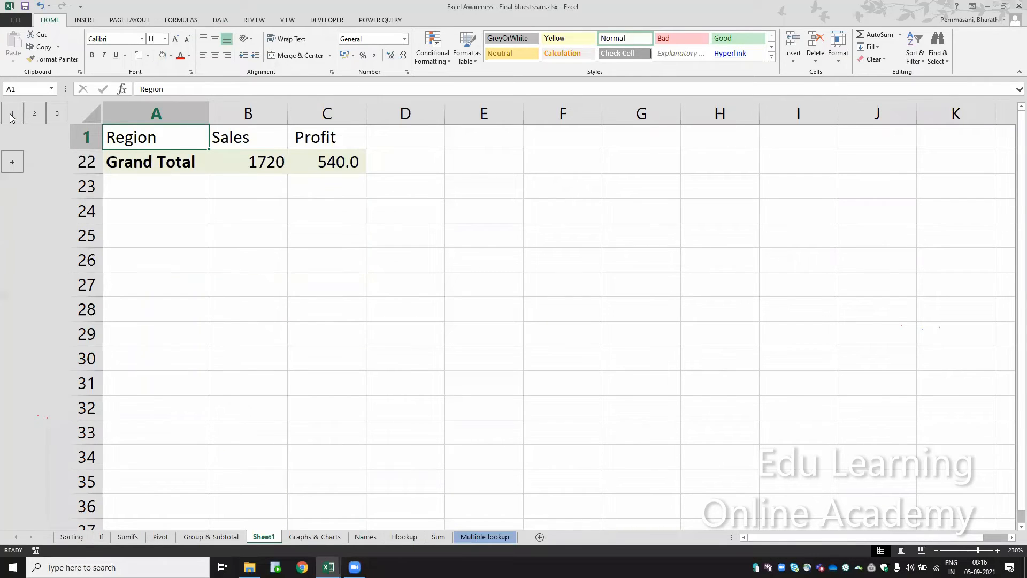
click(35, 116)
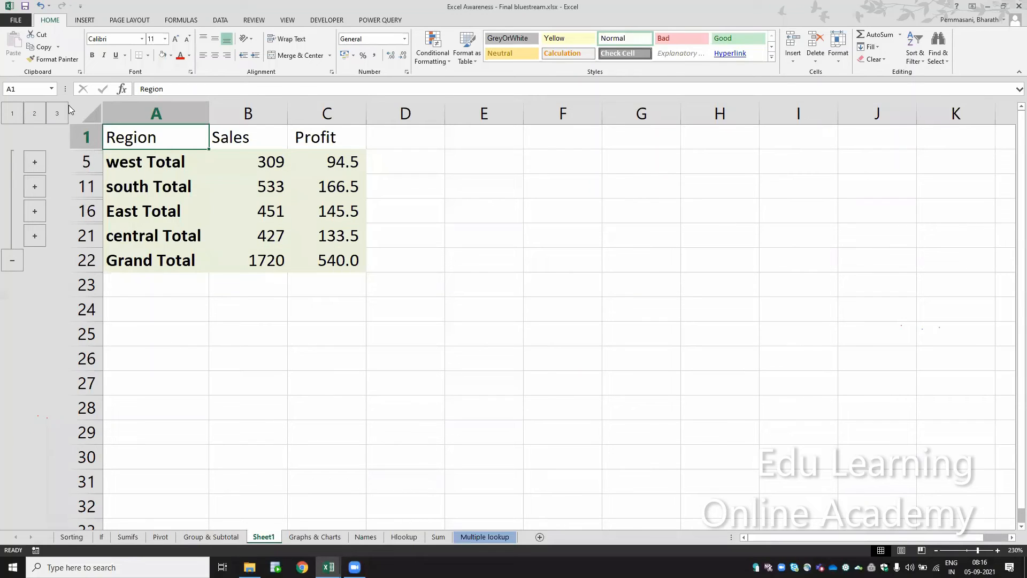
click(61, 113)
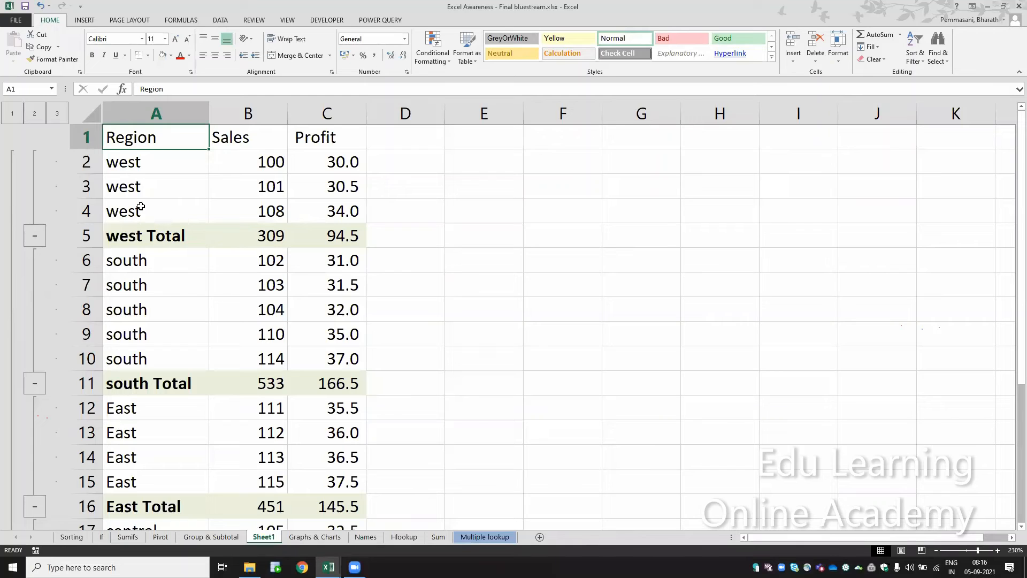
- Ungroup the rows of the whole subtotal table twice to remove both outline levels
key(ctrl+shift+Down)
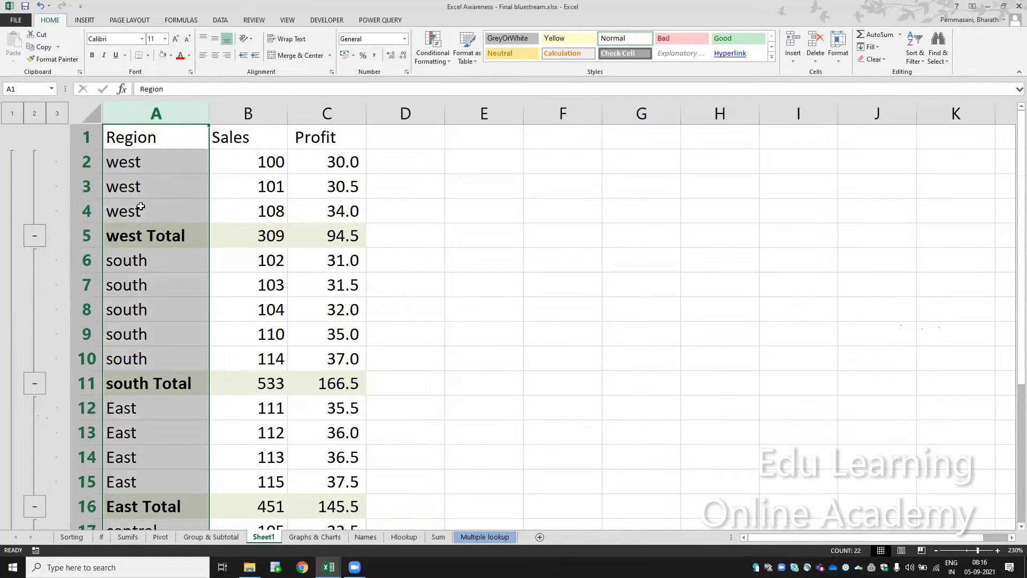
key(shift+Right)
key(shift+Right)
key(shift+Right)
key(ctrl+shift+Right)
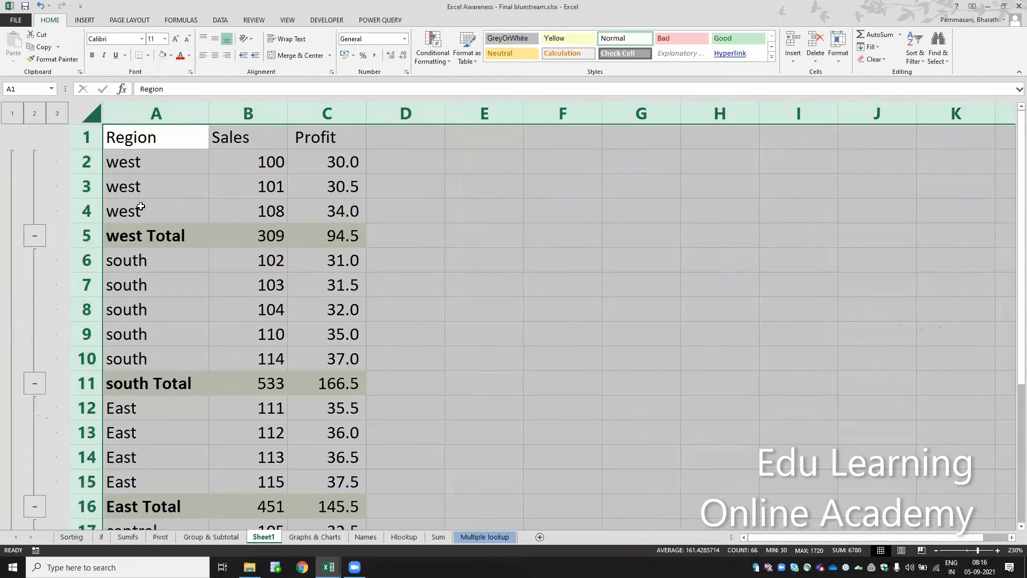
key(alt+shift+Left)
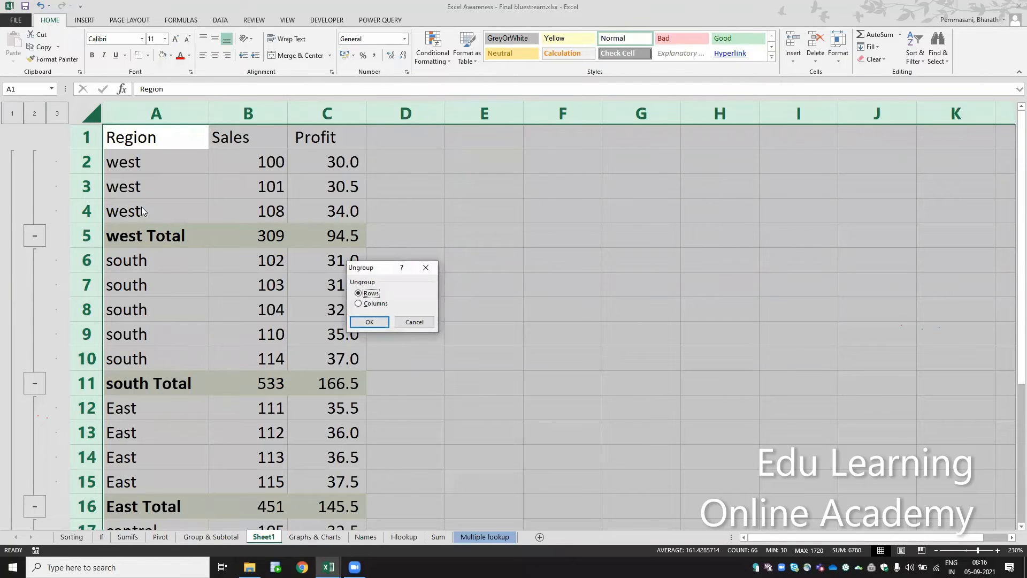
key(Escape)
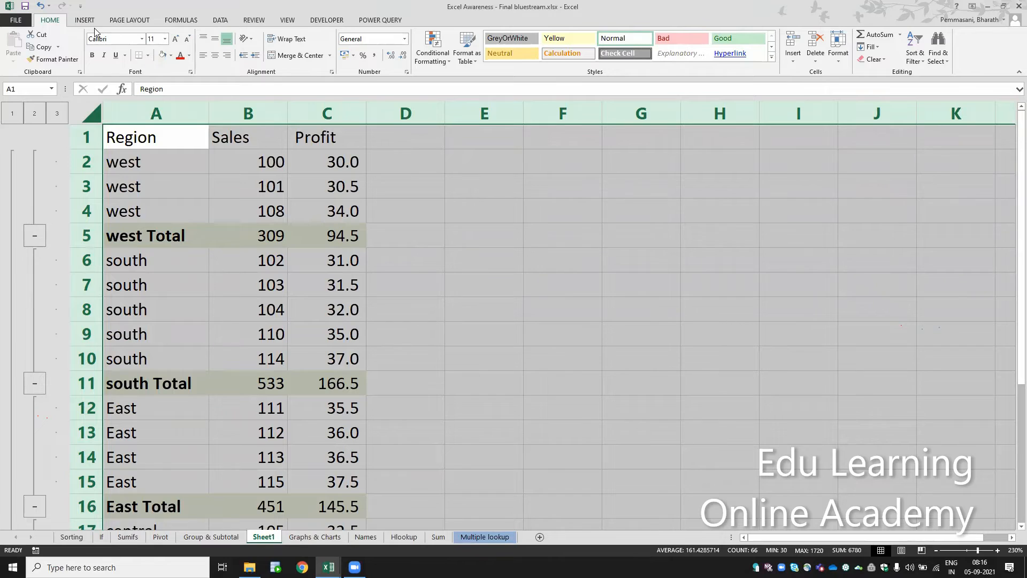
click(217, 21)
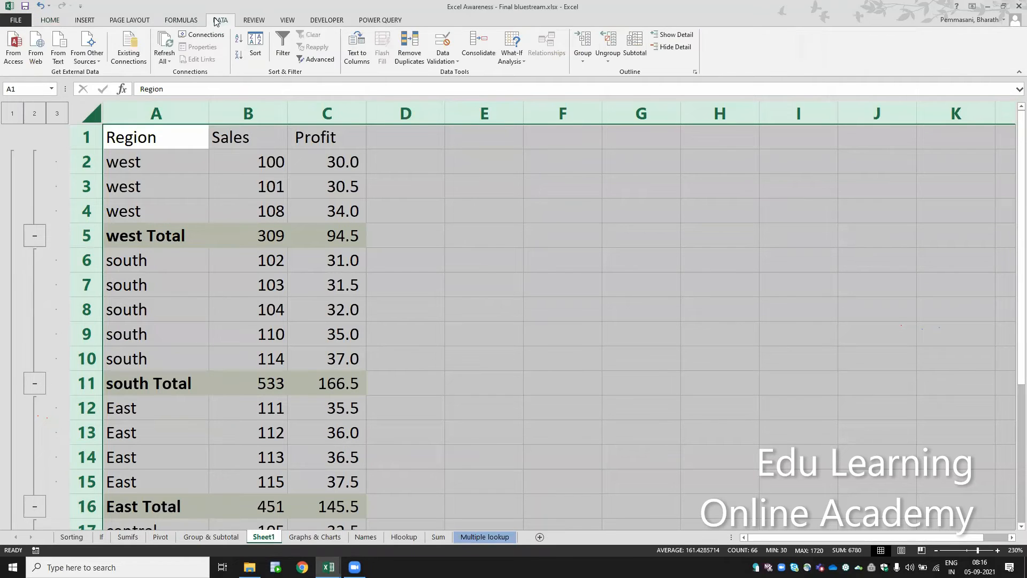
click(610, 61)
click(623, 81)
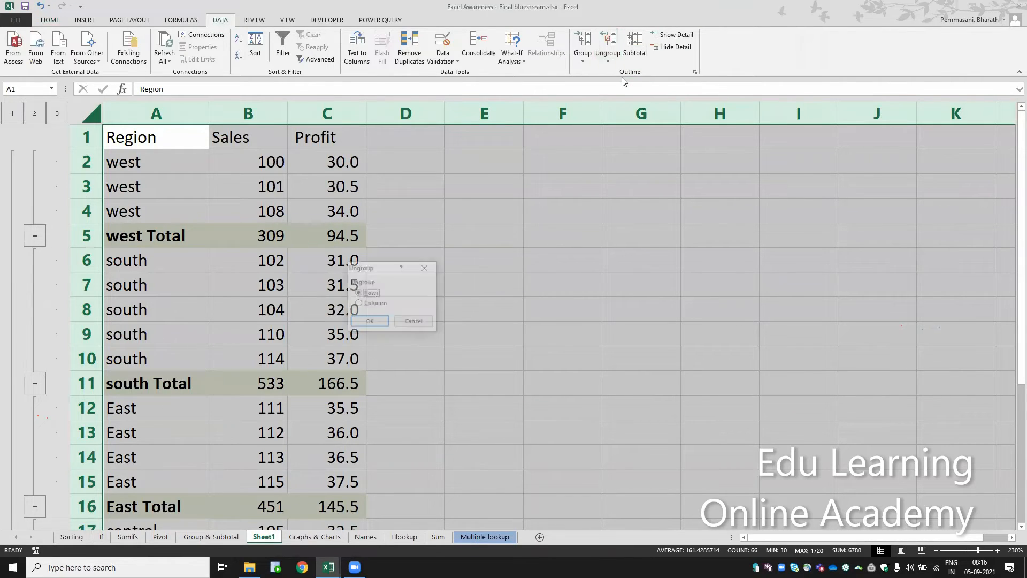
click(376, 326)
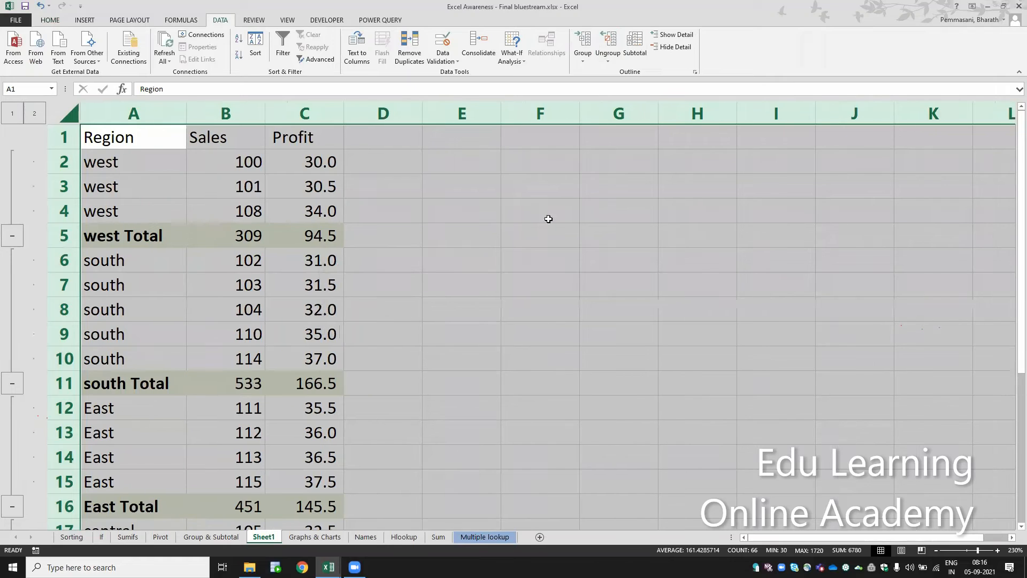
click(618, 81)
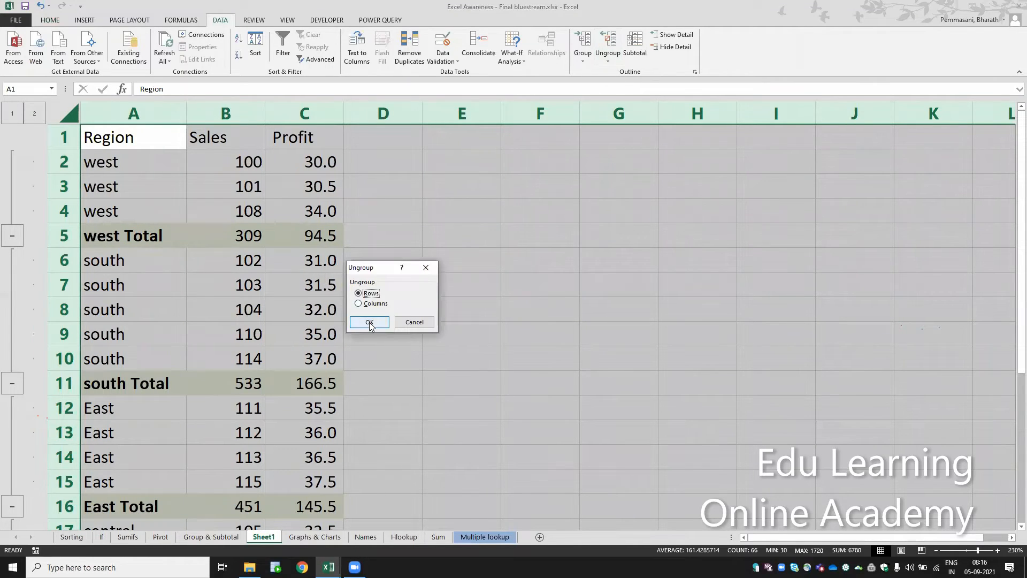
click(369, 323)
- Fill the Region, Sales and Profit header cells in row 1 with light blue
click(98, 204)
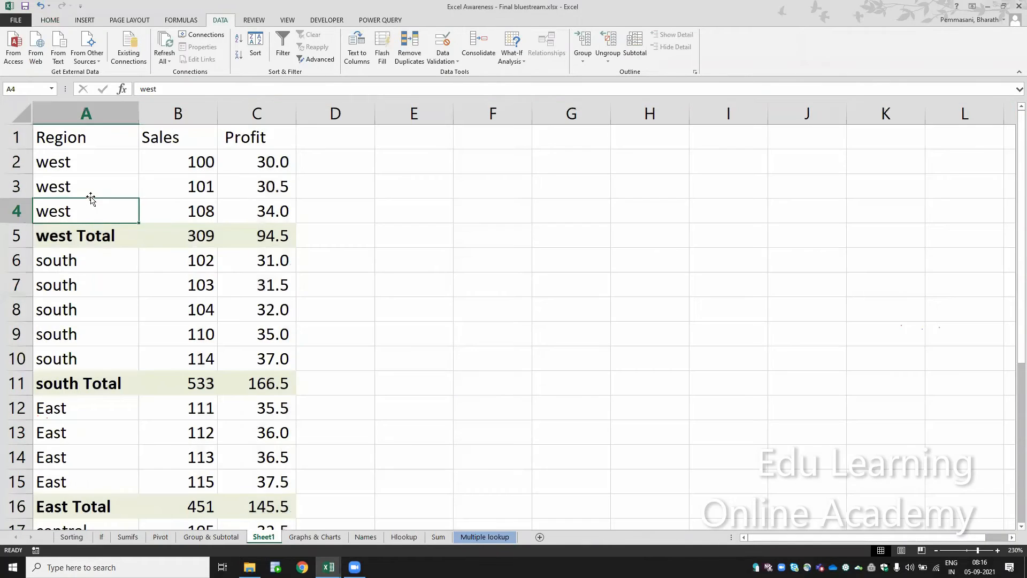
key(ctrl+Up)
key(ctrl+shift+Right)
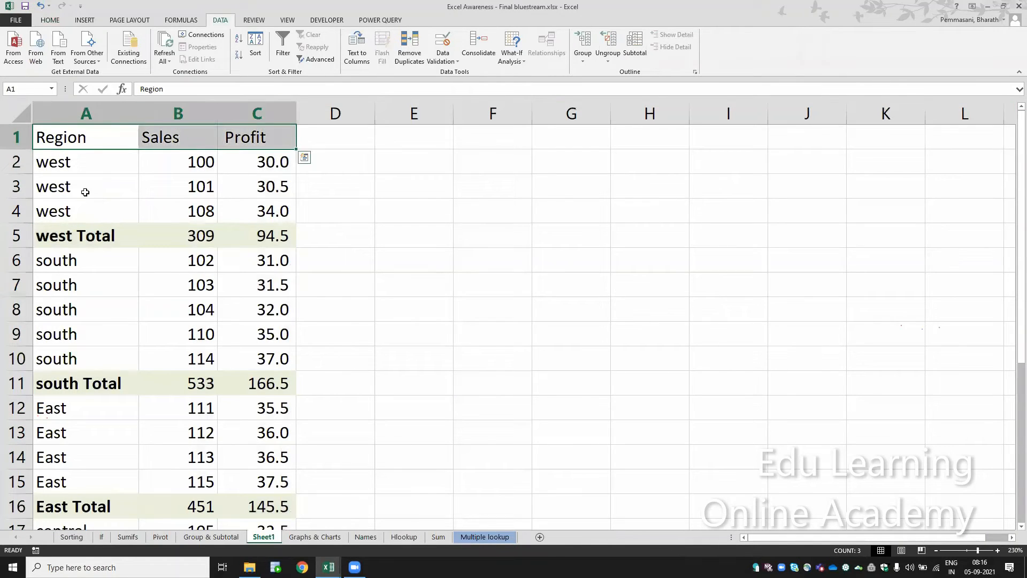
click(47, 22)
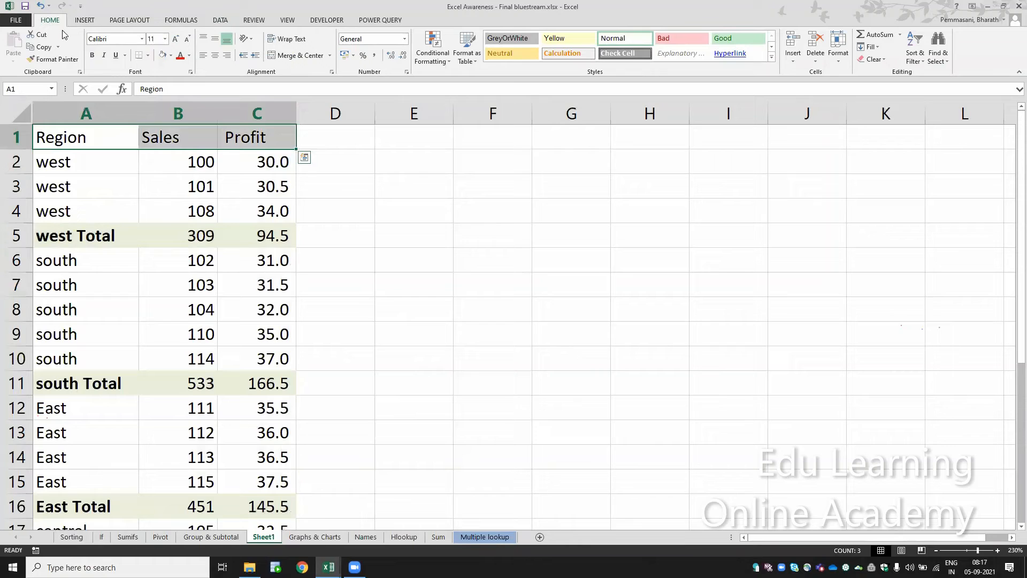
click(171, 55)
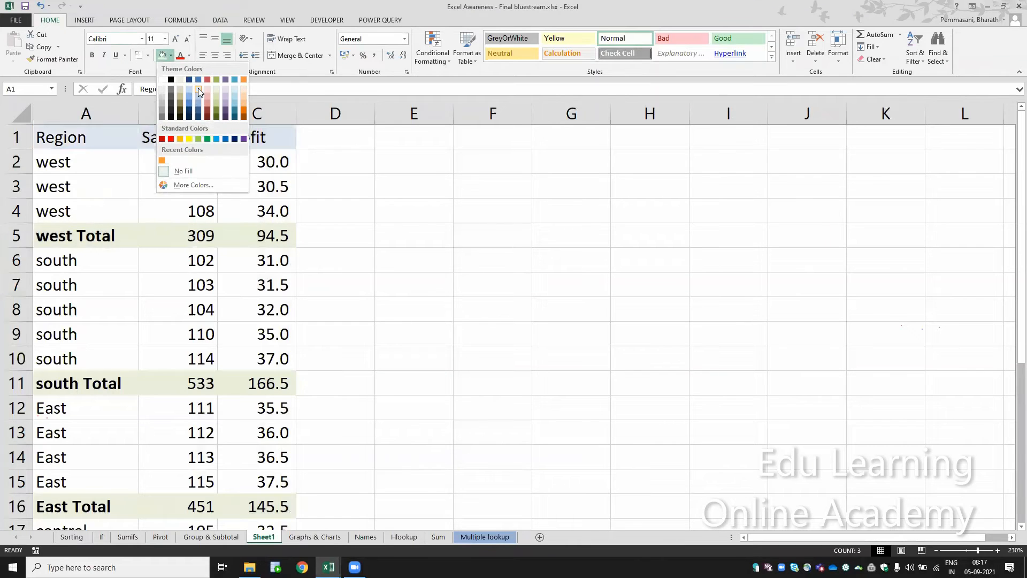
click(198, 87)
- Group the three west detail rows, rows 2 to 4, manually
click(147, 260)
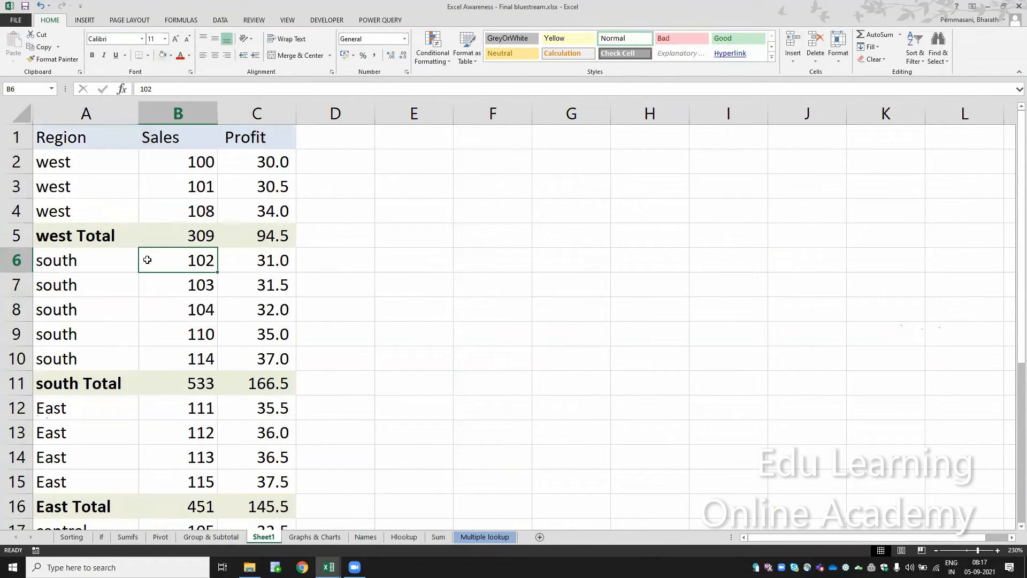
key(Left)
key(Up)
key(Up)
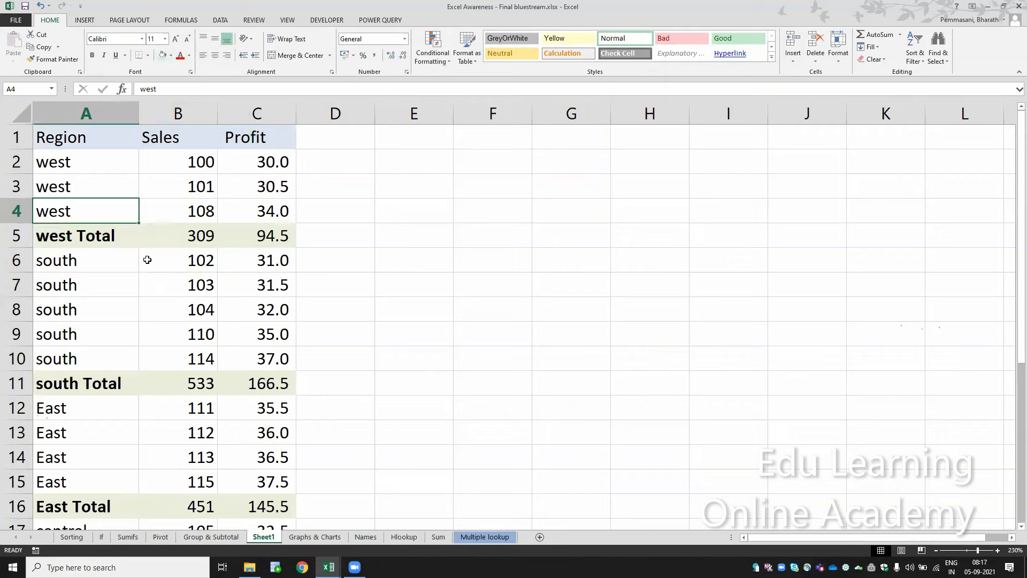
key(shift+space)
key(shift+Up)
key(shift+Up)
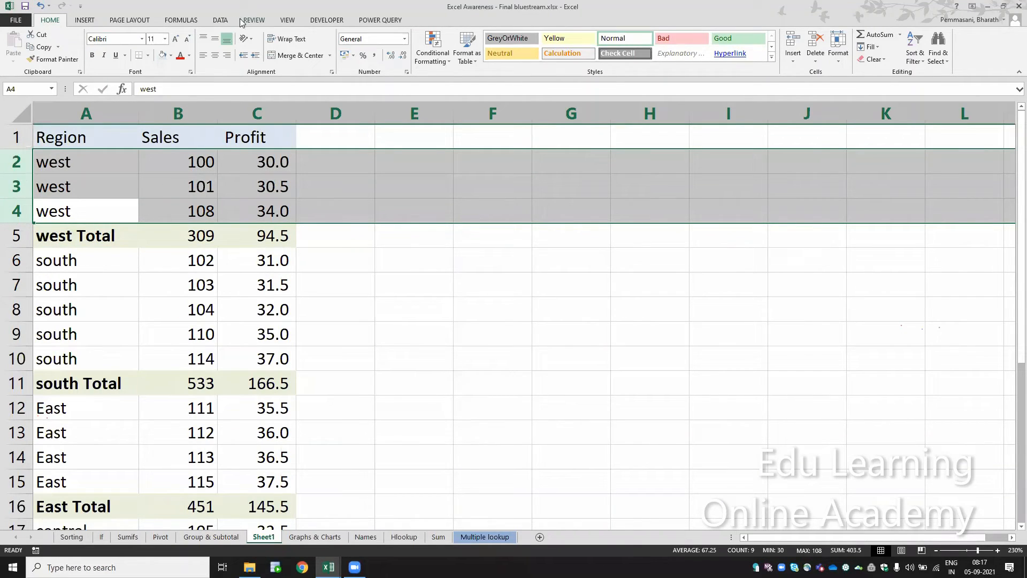
click(220, 21)
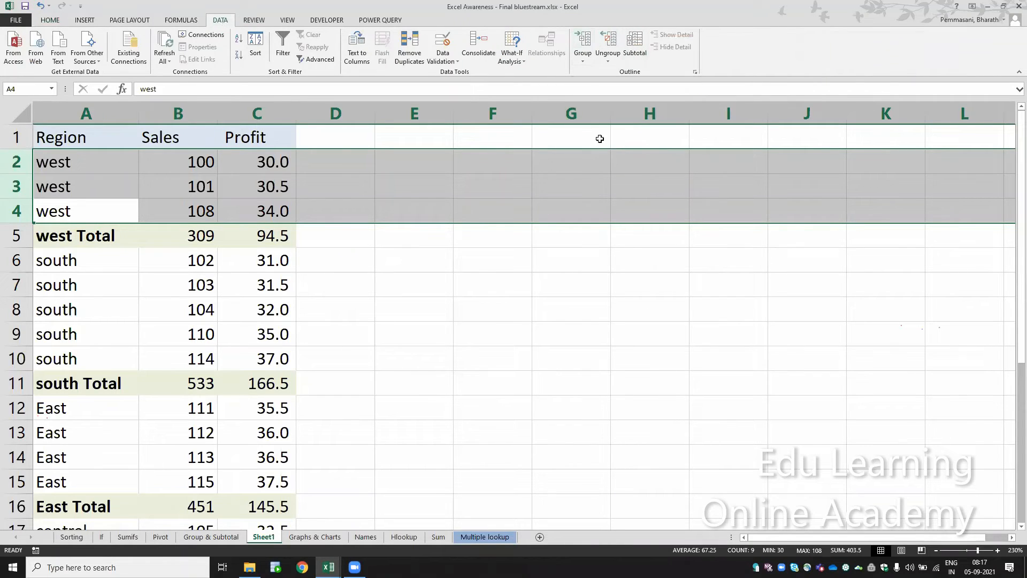
click(584, 59)
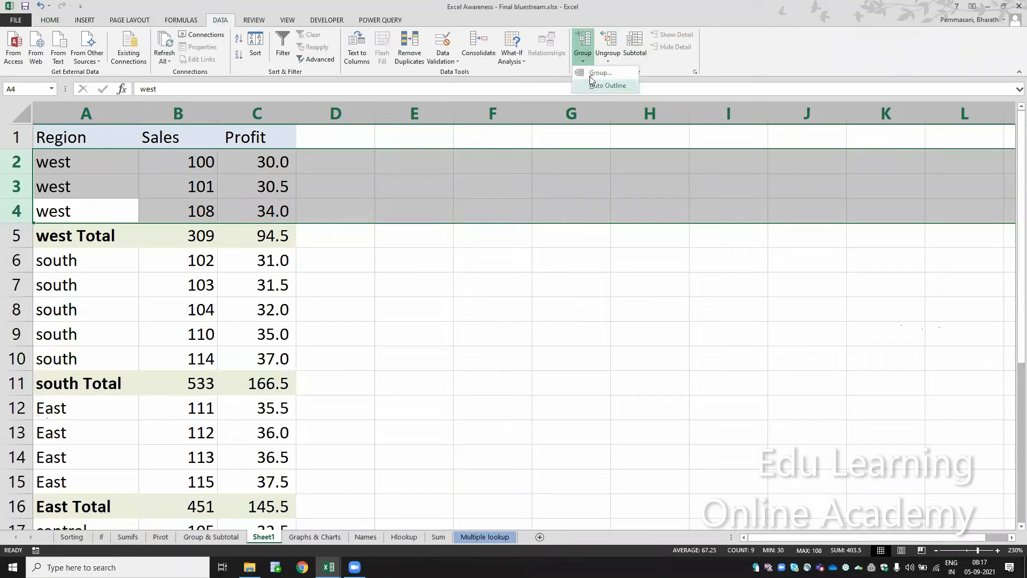
click(591, 77)
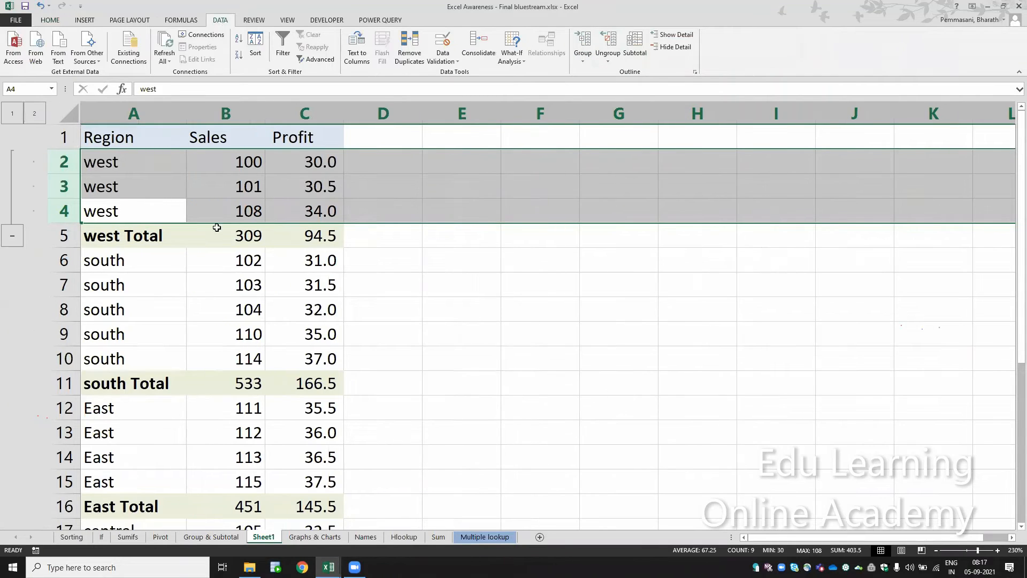
- Collapse and expand the west group, and check the SUBTOTAL formula in the west Total row's Sales cell
click(13, 236)
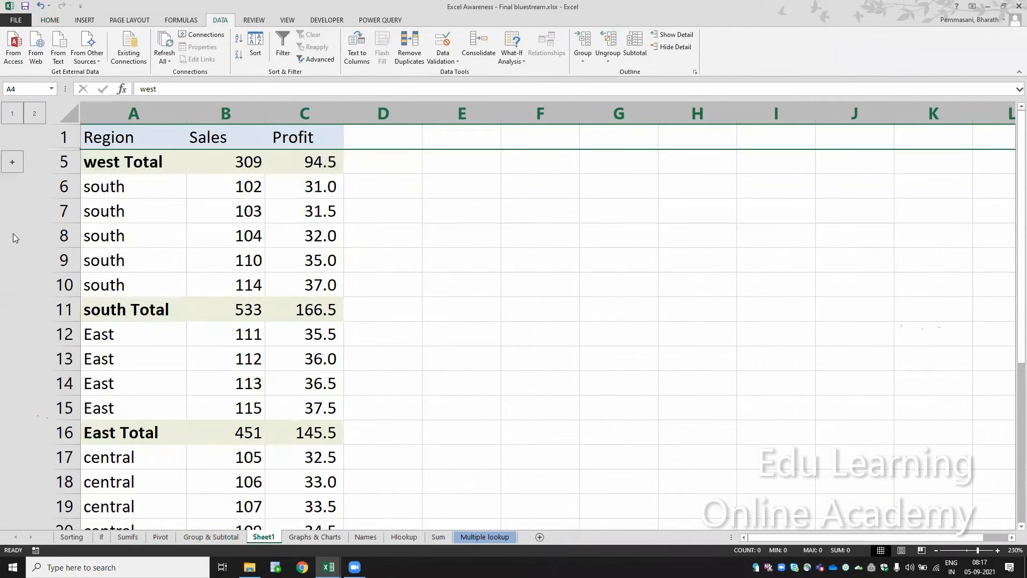
click(13, 163)
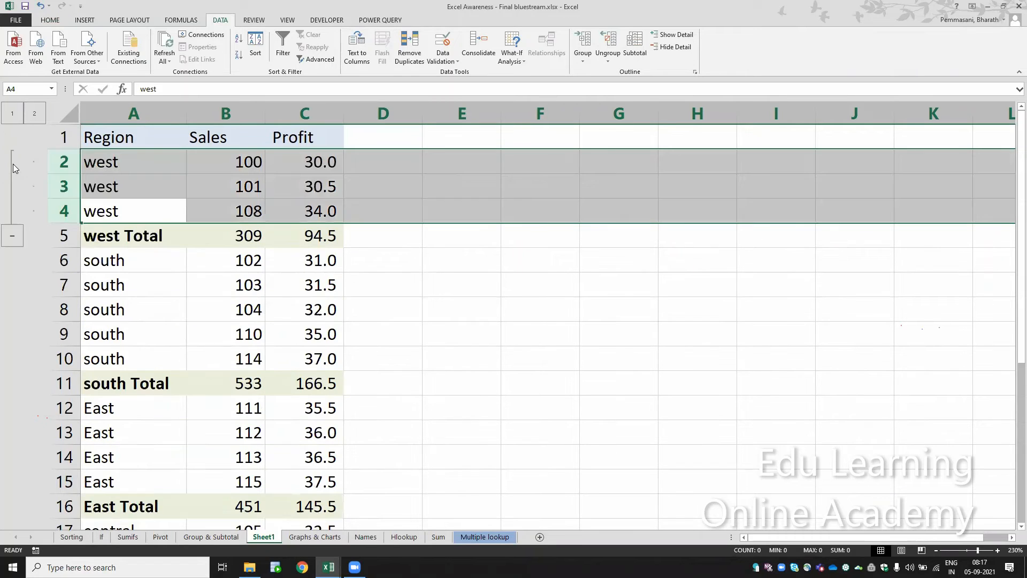
click(13, 235)
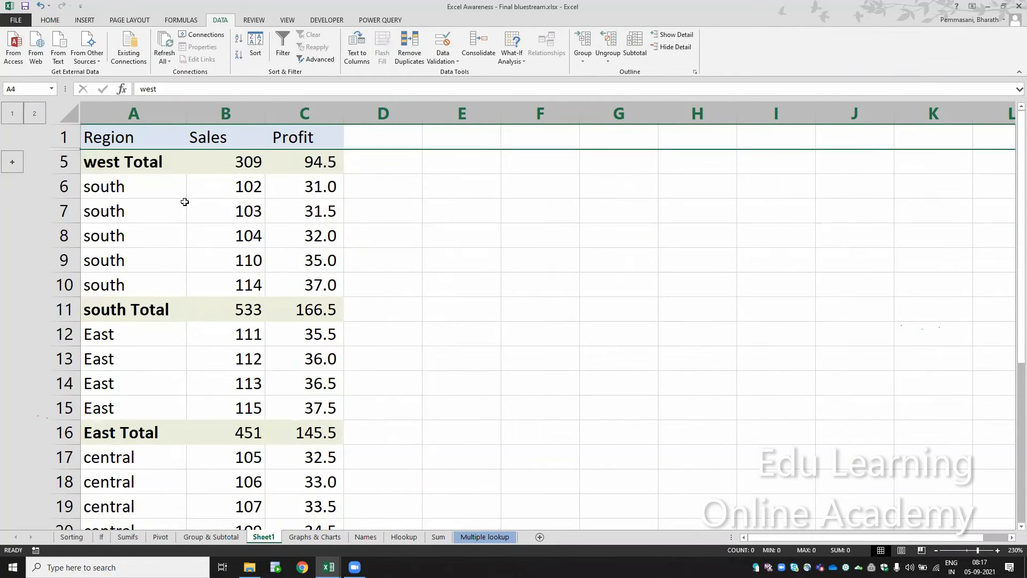
click(241, 164)
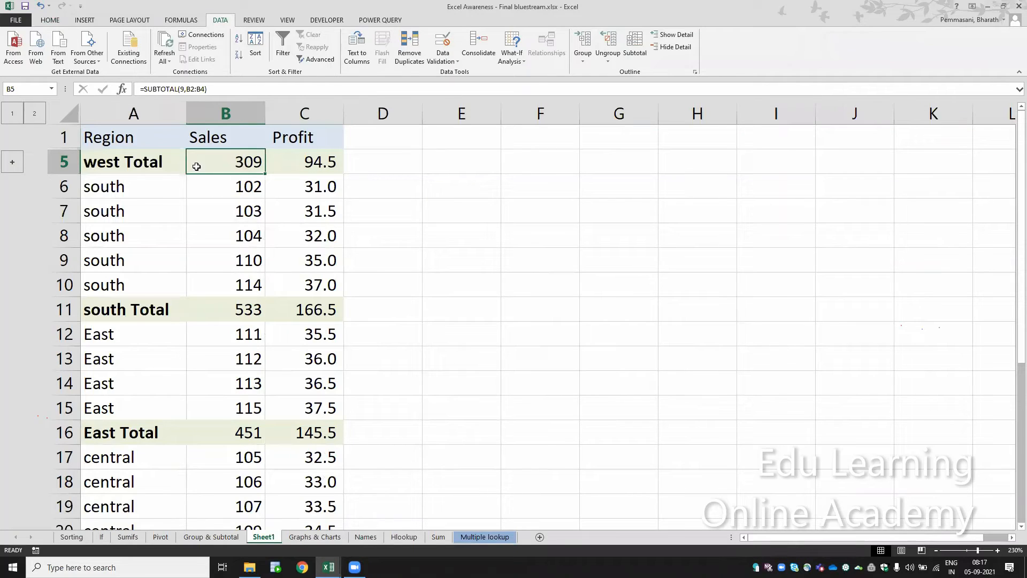
click(13, 163)
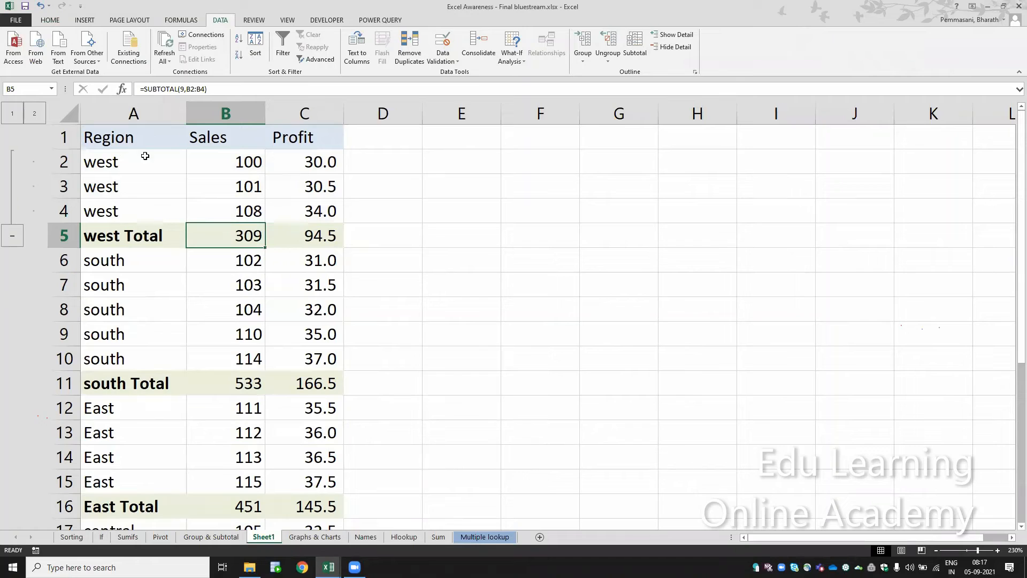
- Group rows 6 to 11, the south rows including south Total, and test the group by collapsing and expanding it
click(121, 262)
key(shift+space)
key(shift+Down)
key(shift+Down)
key(shift+Down)
key(shift+Down)
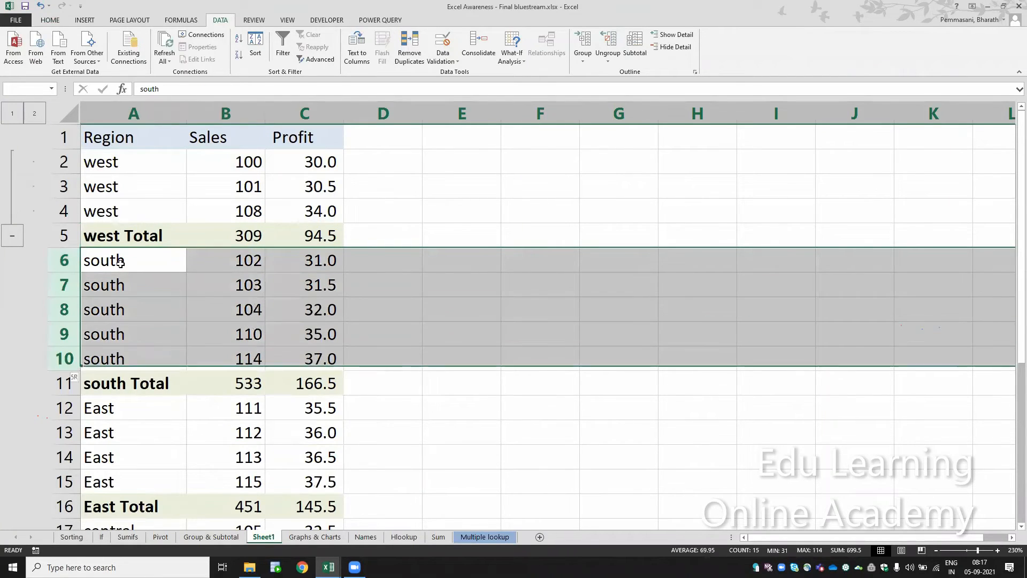
key(shift+Down)
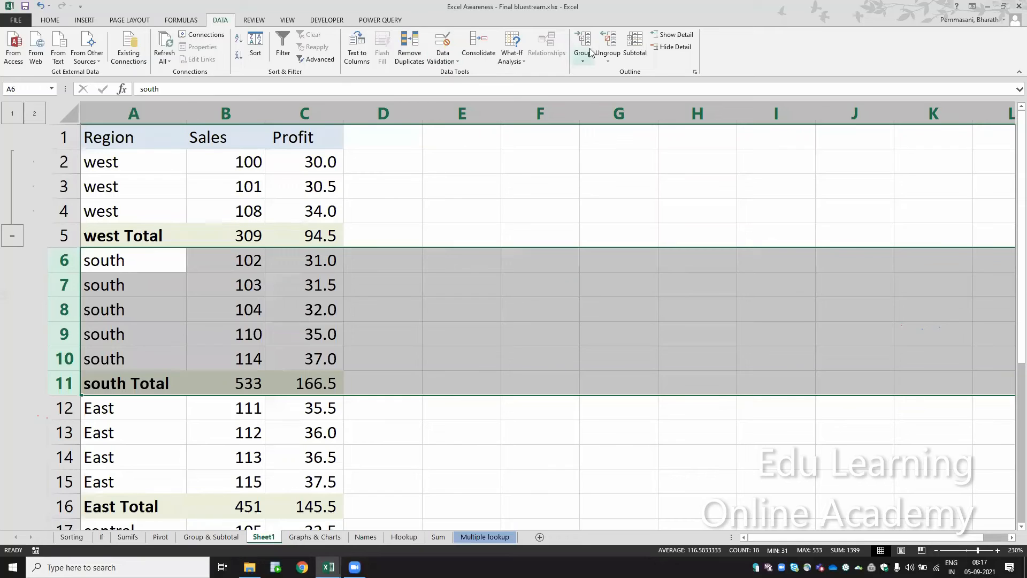
click(596, 56)
click(597, 78)
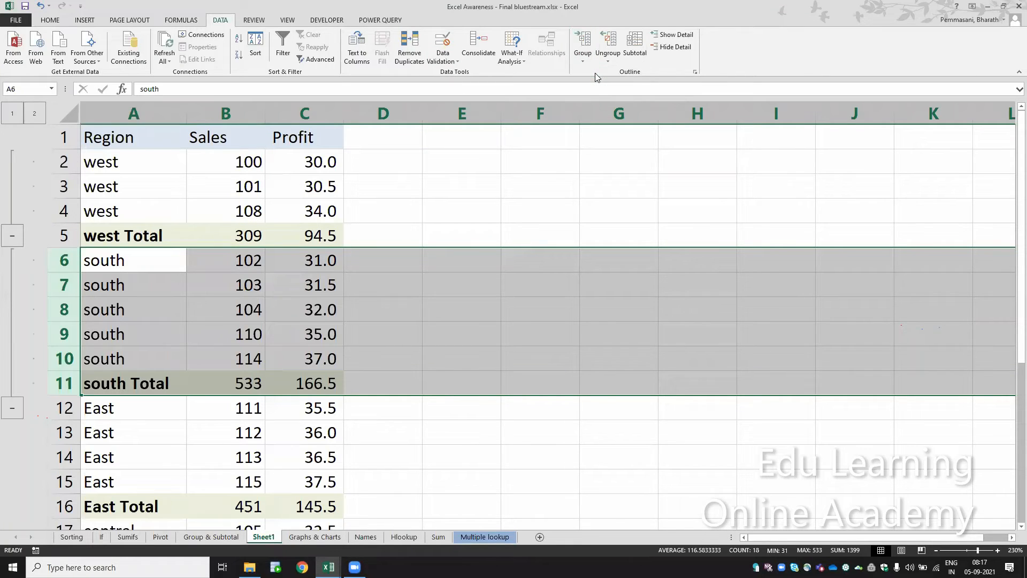
click(12, 406)
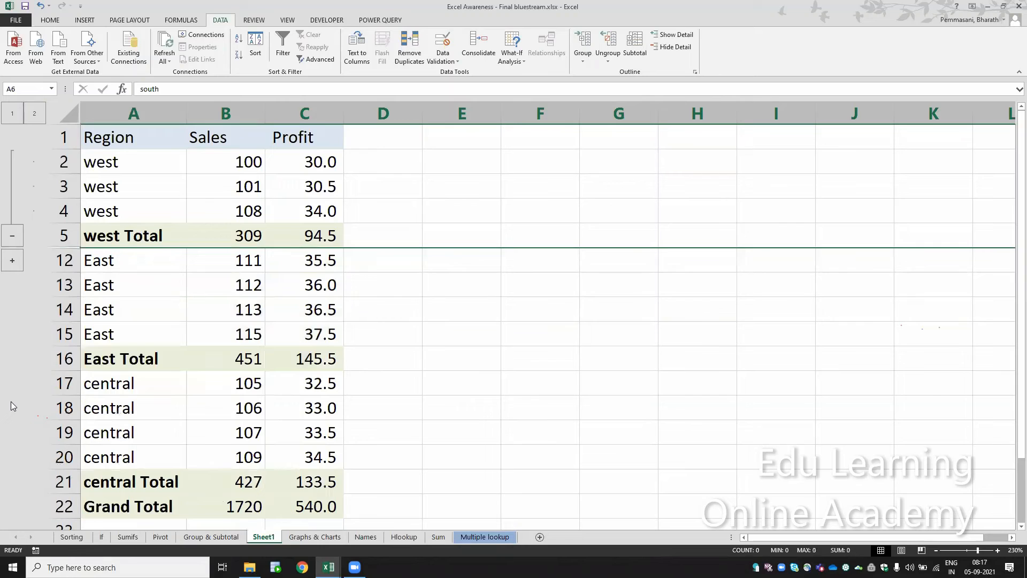
click(13, 261)
- Ungroup the south Total row, row 11, and collapse the south and west groups to their total rows
click(75, 261)
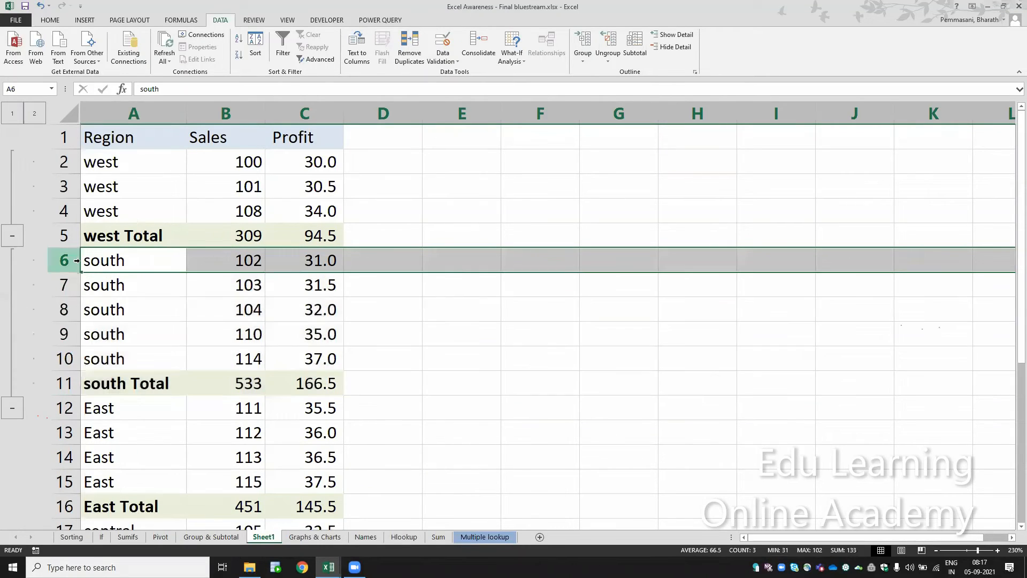
key(Down)
key(Down)
key(Down)
key(Down)
key(Down)
key(shift+space)
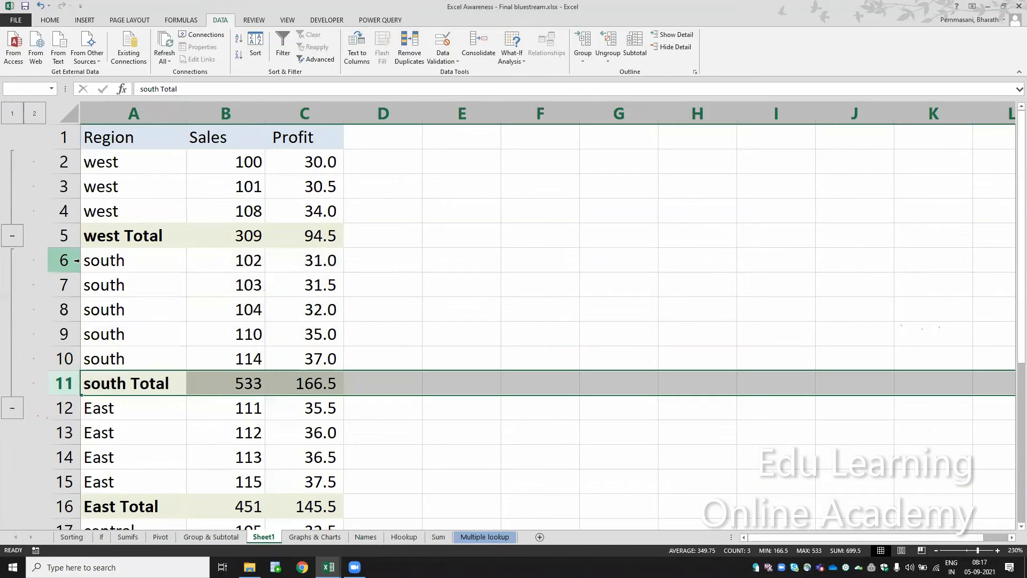
click(609, 58)
click(615, 78)
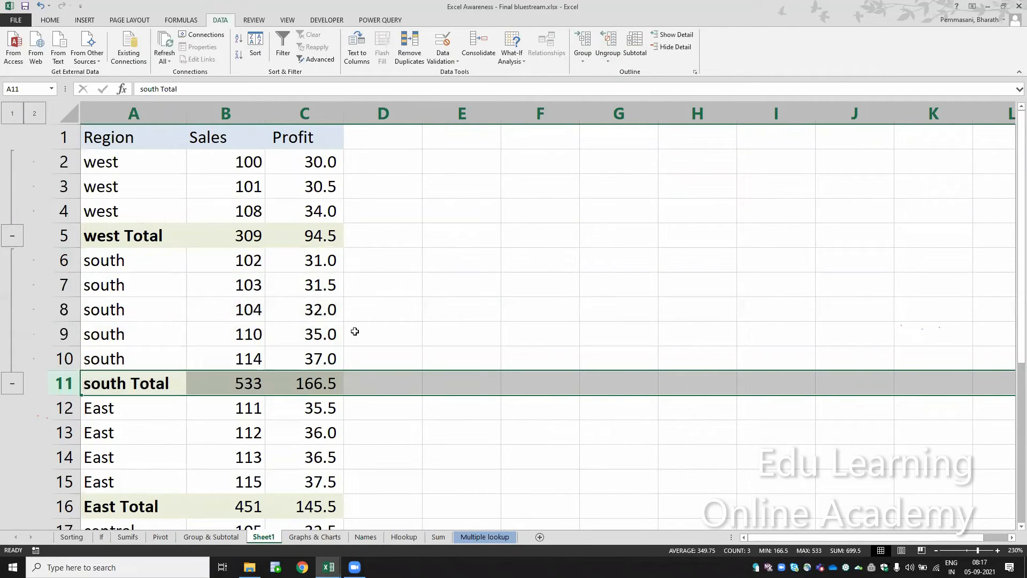
click(12, 383)
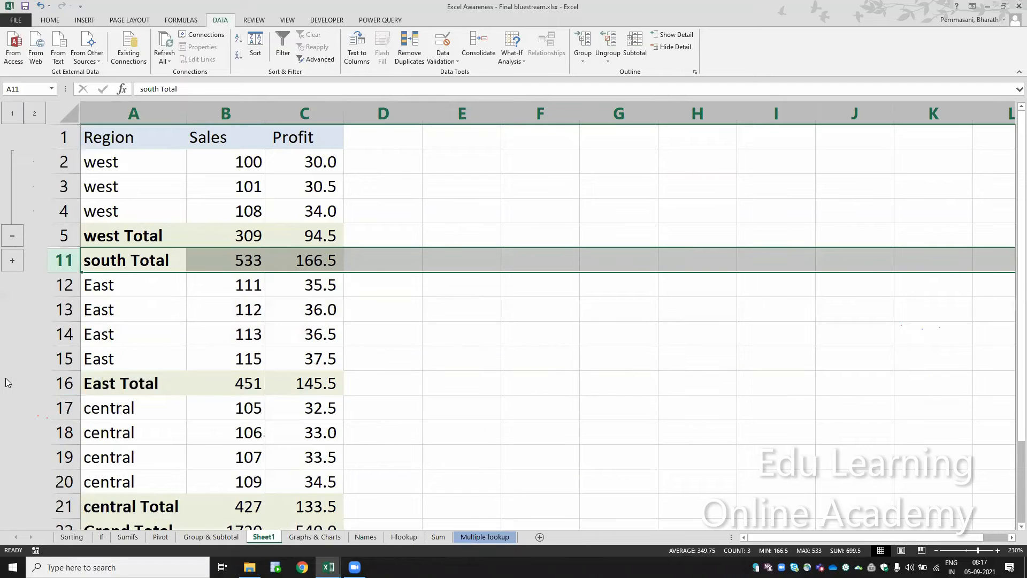
click(12, 235)
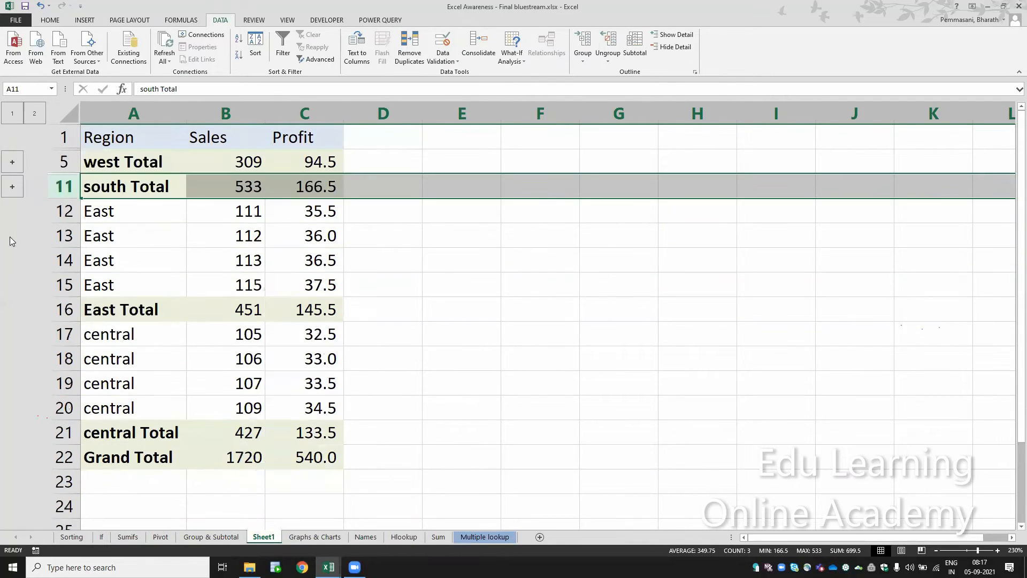
- Collapse and expand all the row groups at once using the outline levels, ending with every detail row shown
click(159, 214)
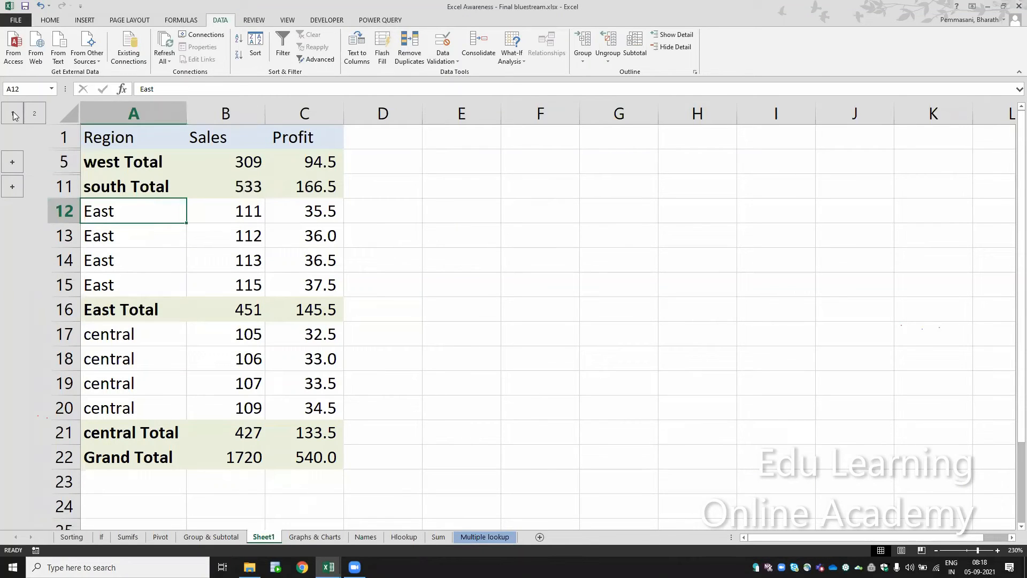
click(34, 113)
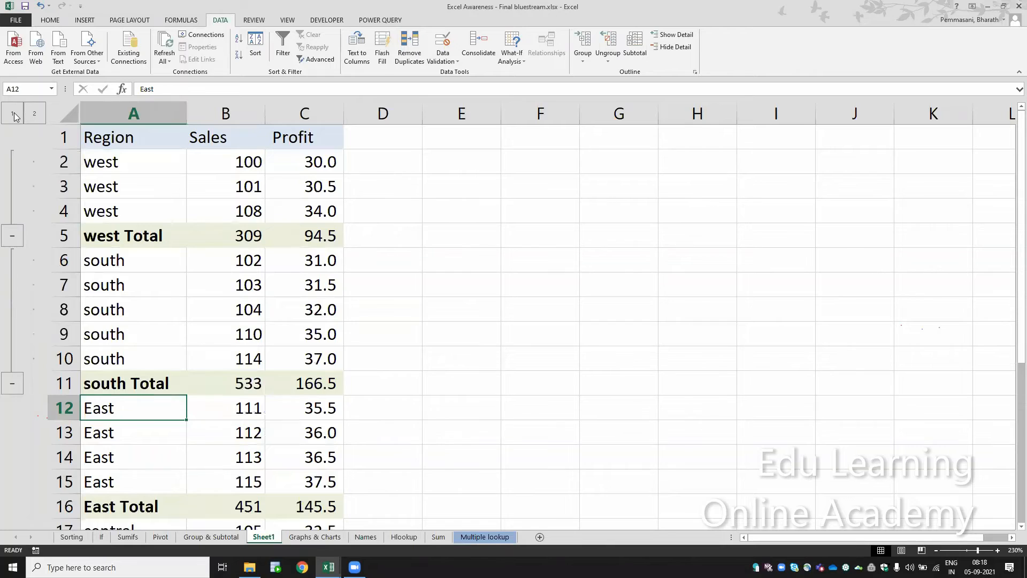
click(13, 113)
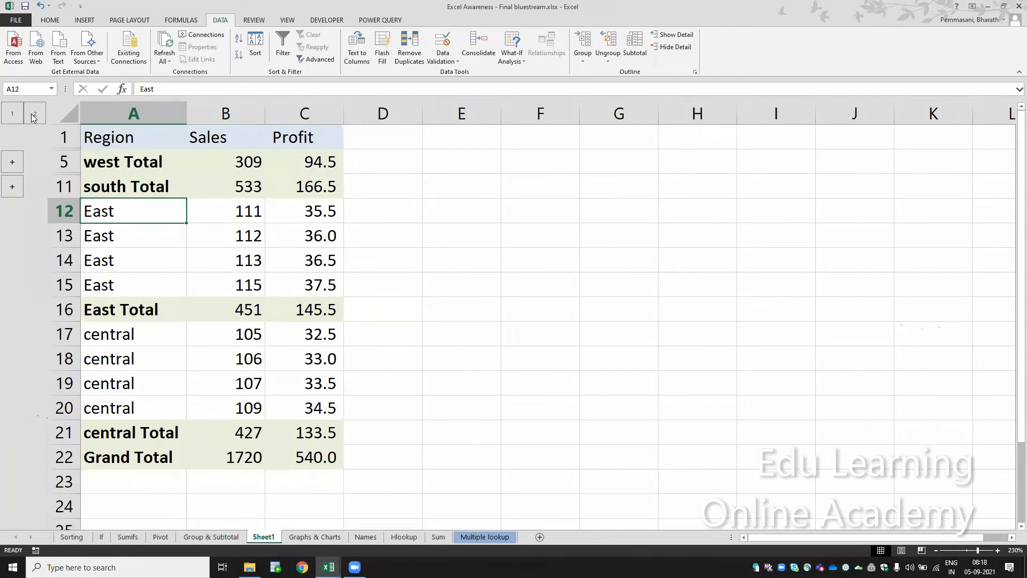
click(34, 114)
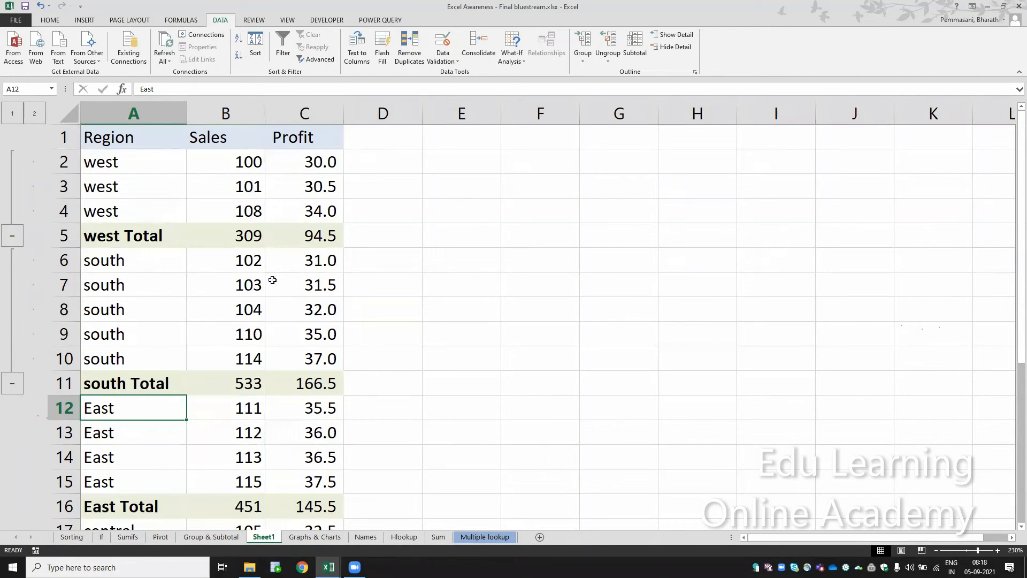
- Review the west Sales and Profit figures, the south Sales figures and the Grand Total formula for Sales
drag(250, 163, 250, 211)
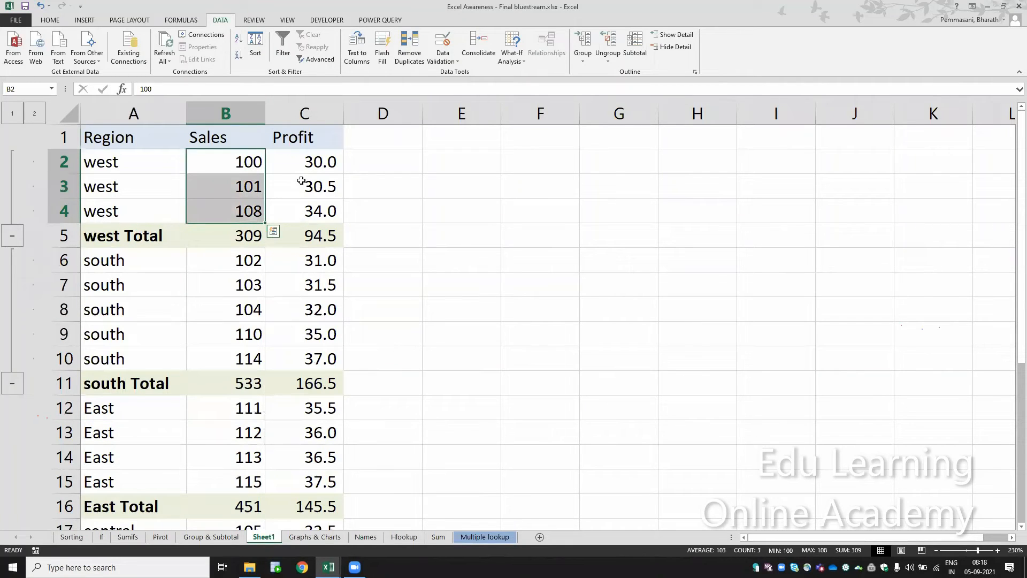
drag(306, 165, 303, 214)
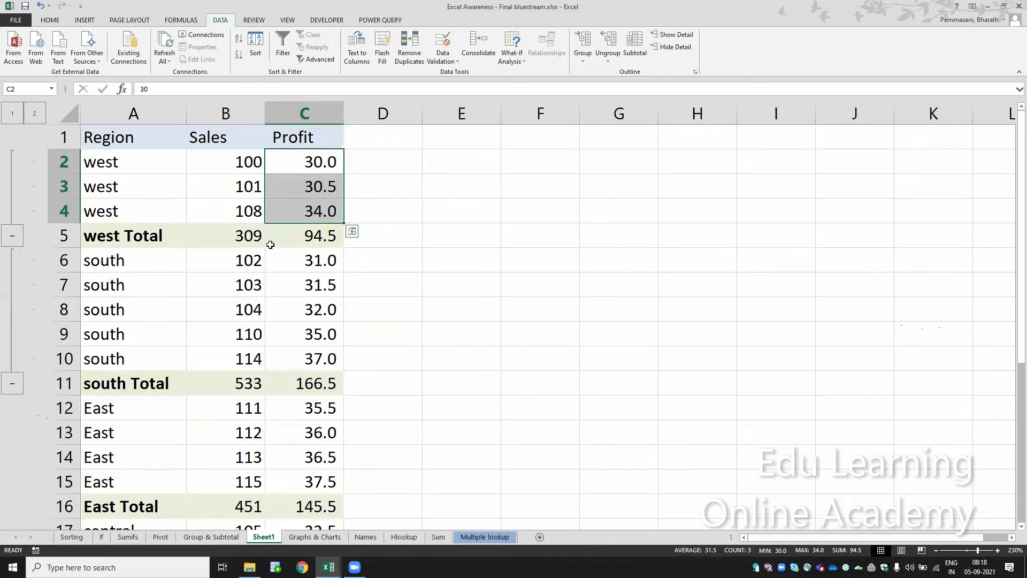
drag(245, 270, 245, 330)
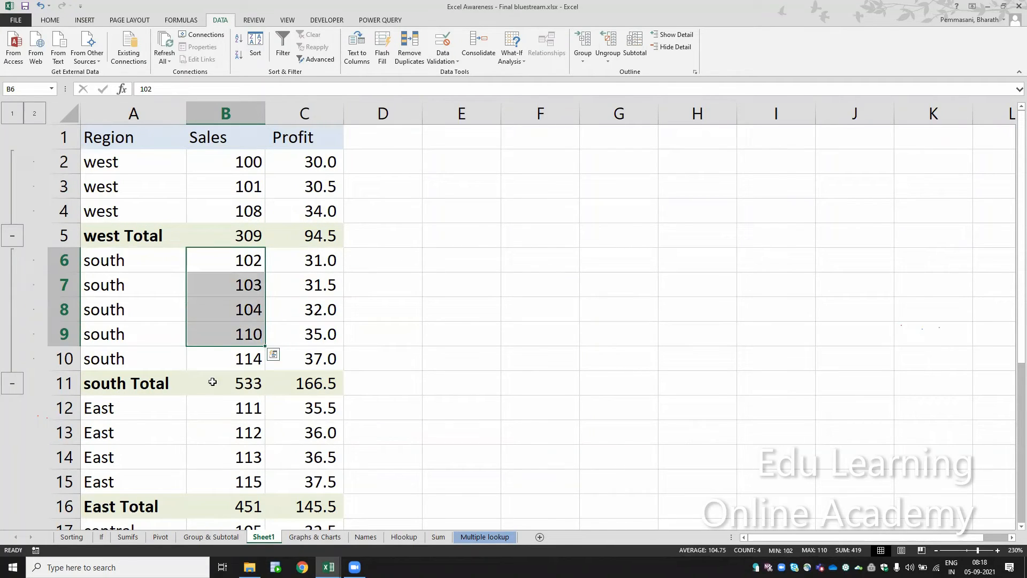
key(ctrl+Down)
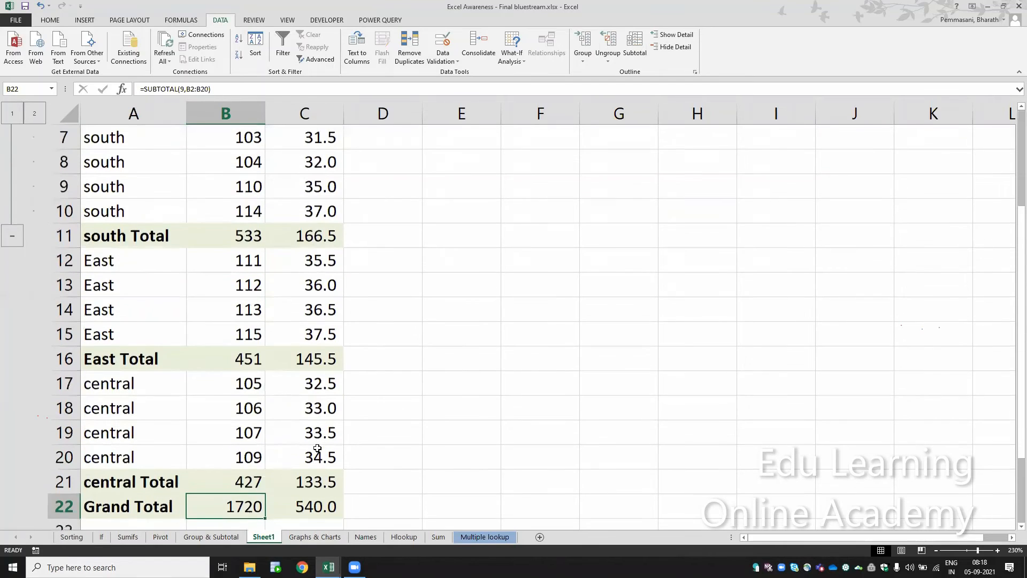
key(ctrl+Up)
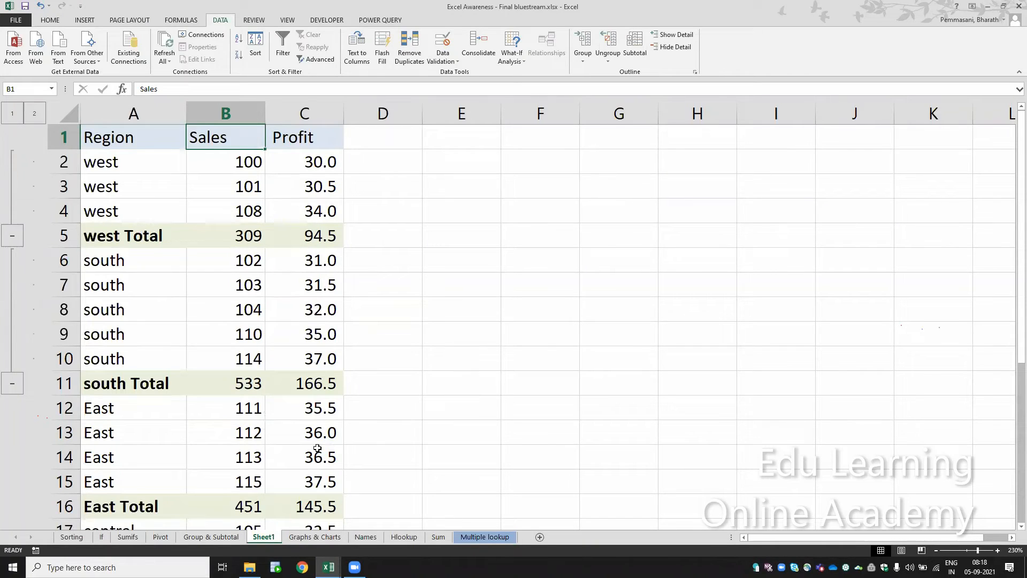
- Delete the Sheet1 worksheet from the workbook
click(223, 536)
click(262, 537)
key(alt+e)
key(l)
key(Return)
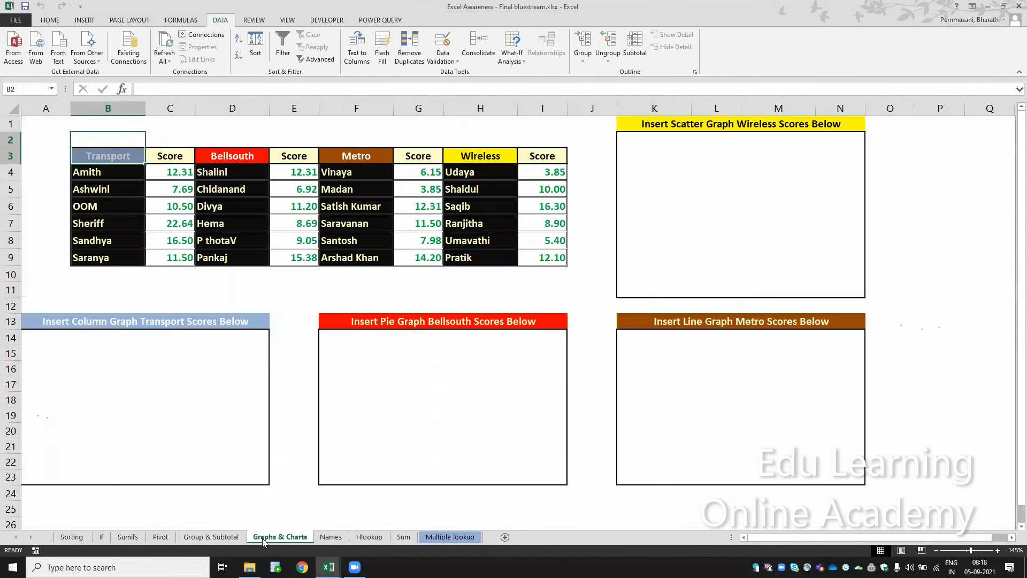
- Remove all subtotals from the Sales Group table on the Group & Subtotal sheet
key(ctrl+Page_Up)
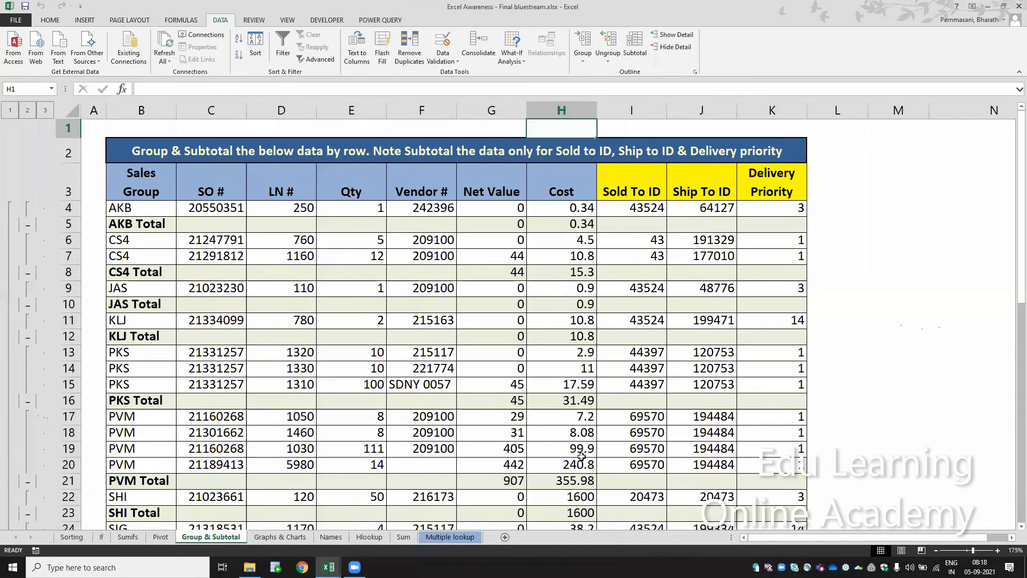
drag(141, 181, 594, 464)
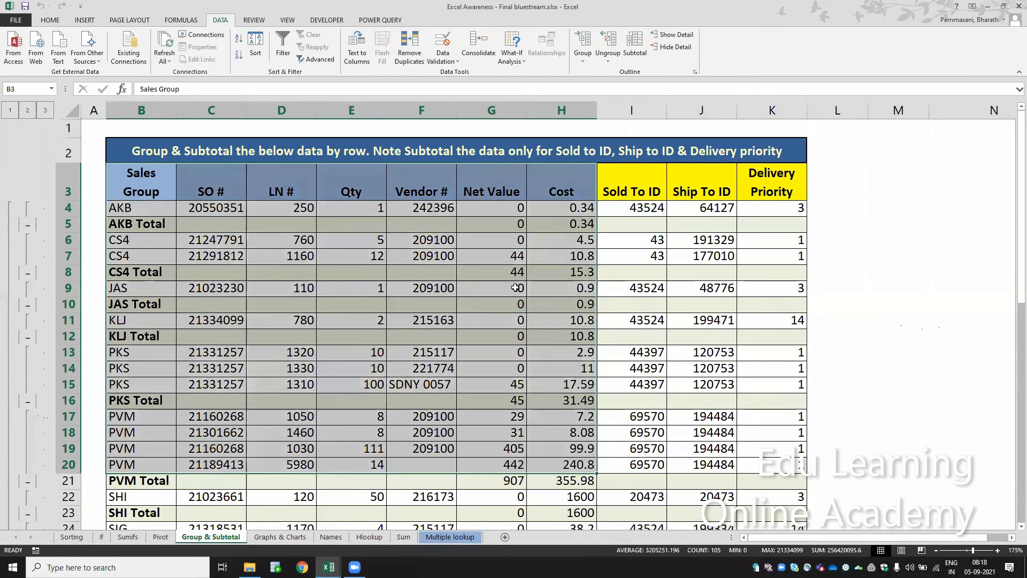
key(alt+Tab)
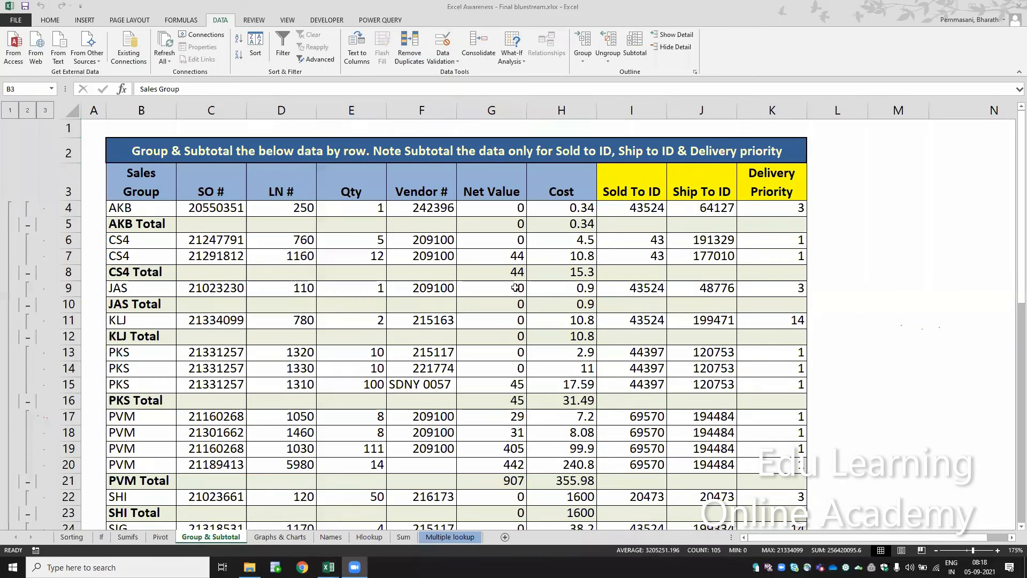
key(alt+Tab)
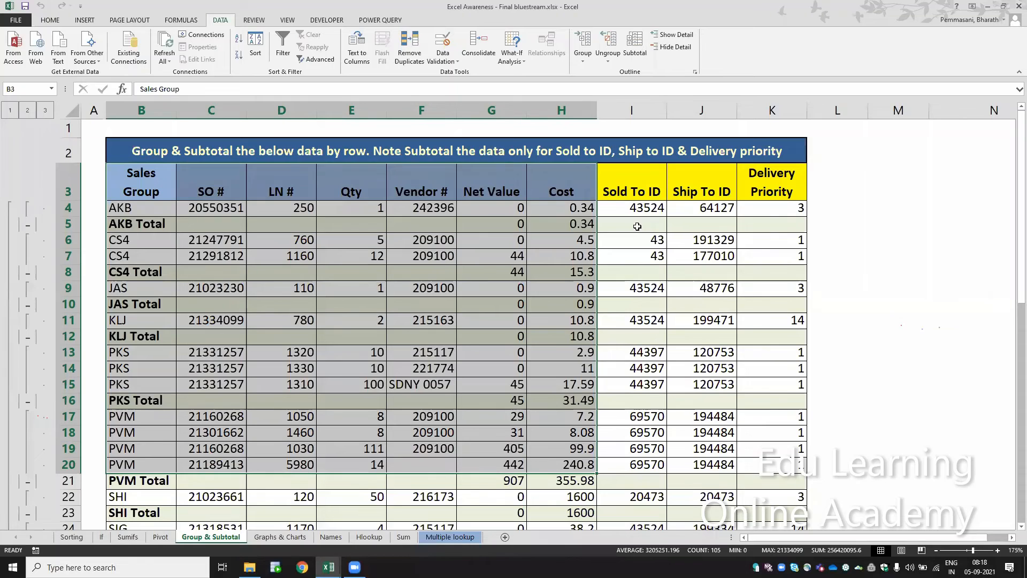
key(alt+Tab)
key(super+space)
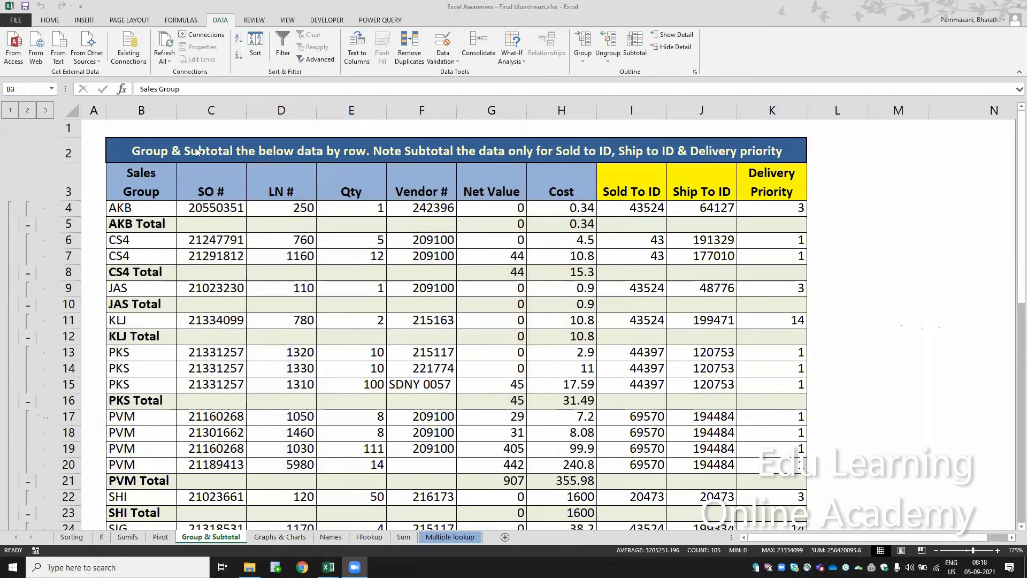
key(alt+Tab)
key(ctrl+shift+Right)
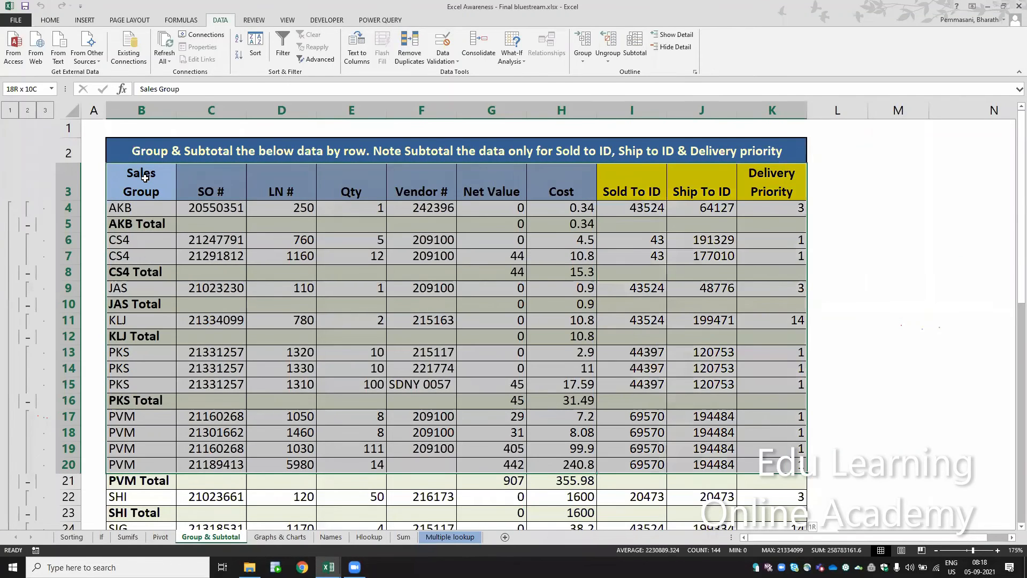
key(ctrl+shift+Down)
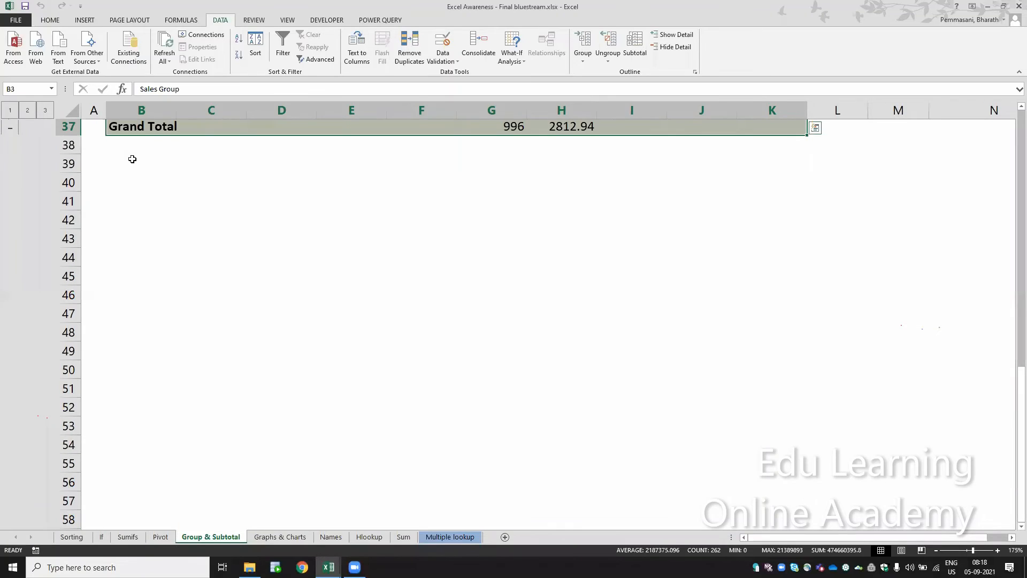
click(635, 46)
click(342, 374)
key(ctrl+Page_Up)
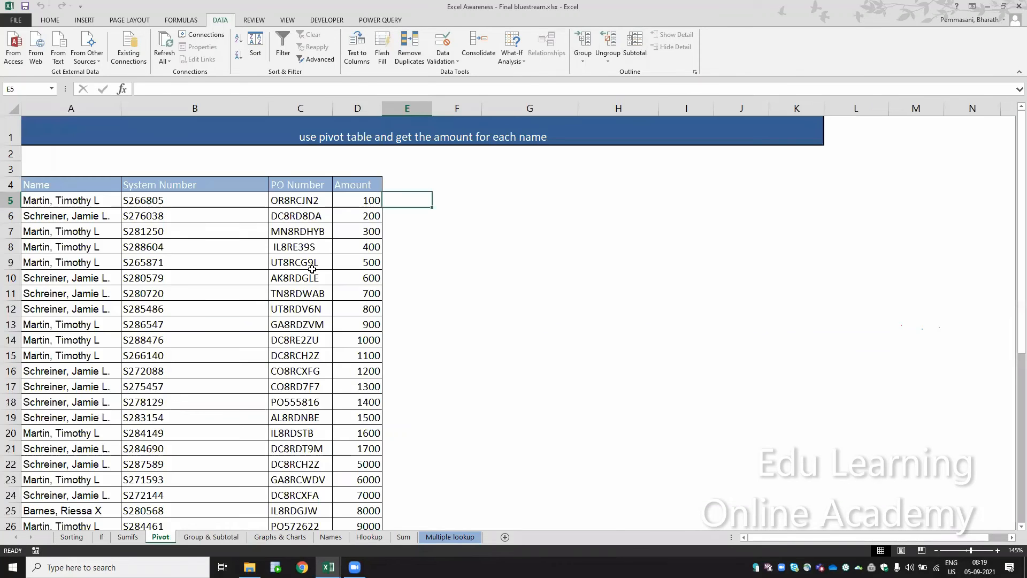
key(ctrl+Page_Down)
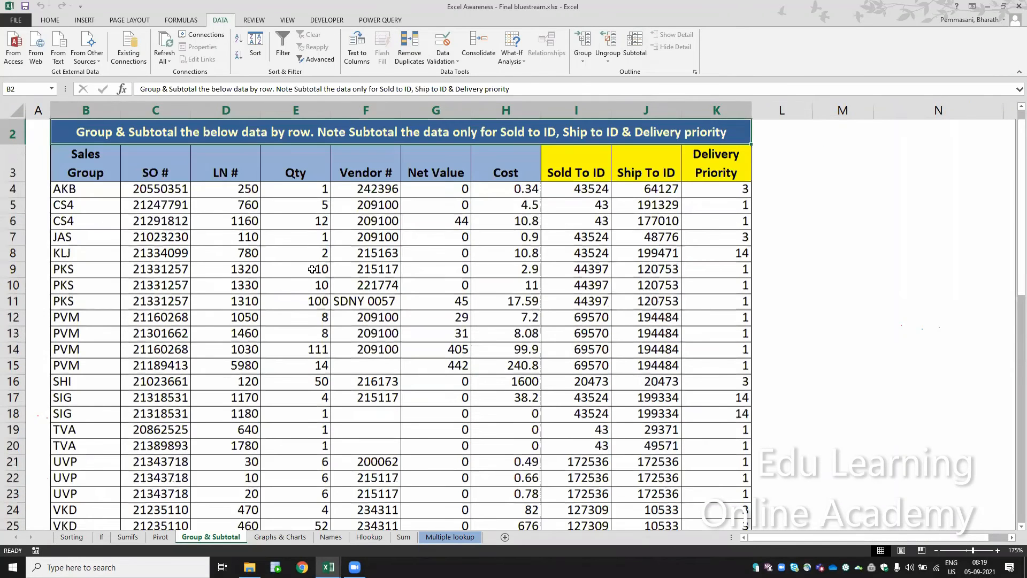
- Add filters to the table's header row and sort the Net Value column from largest to smallest
key(Down)
key(ctrl+shift+l)
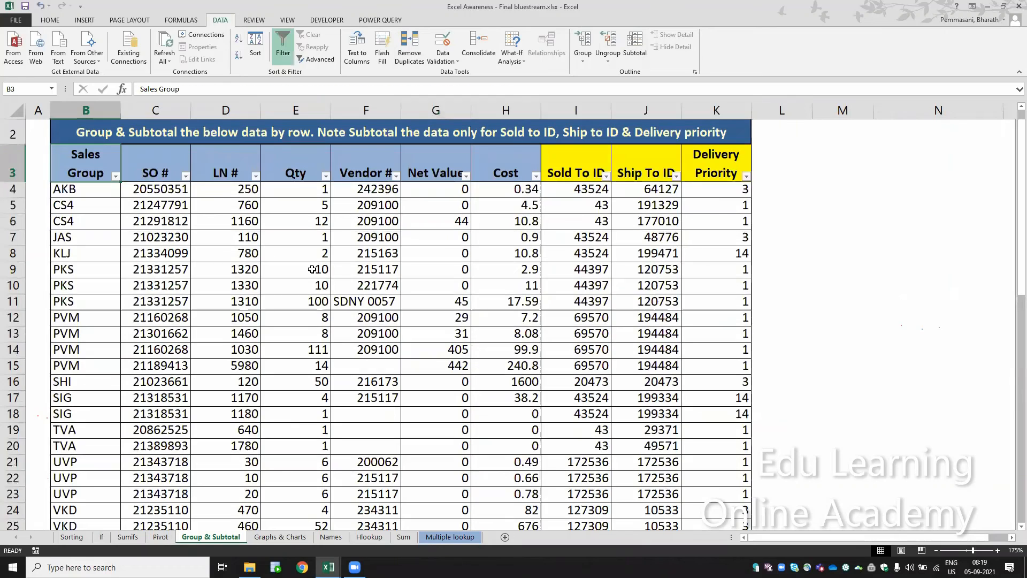
key(Right)
key(Right)
key(Right)
key(Right)
key(Right)
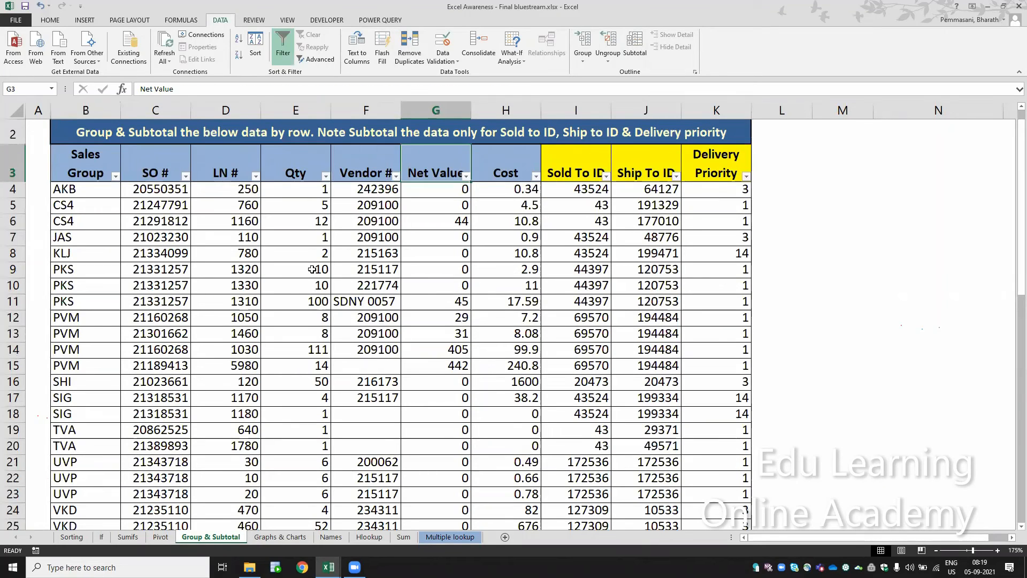
key(alt+Down)
key(Down)
key(Down)
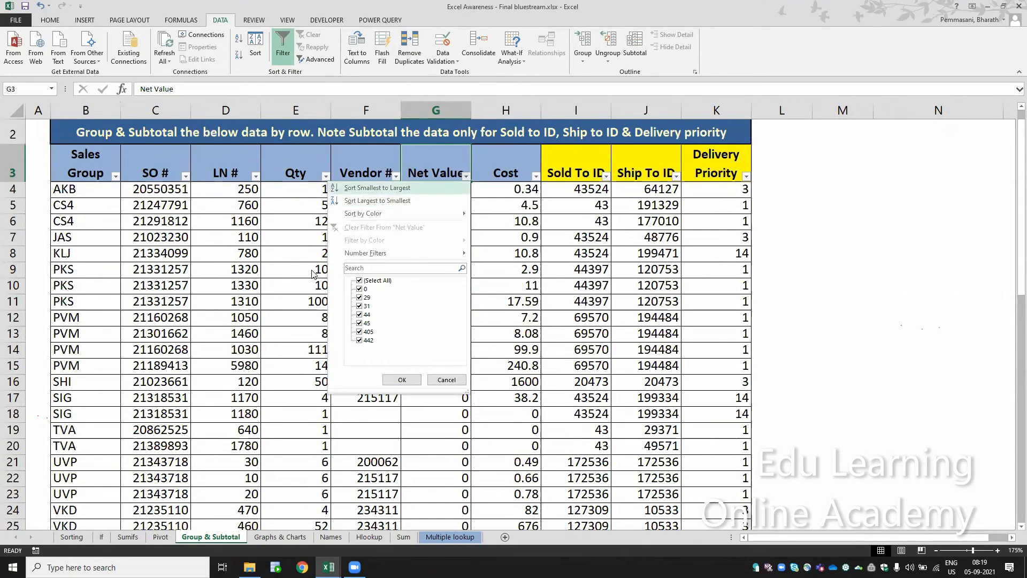
key(Return)
key(Left)
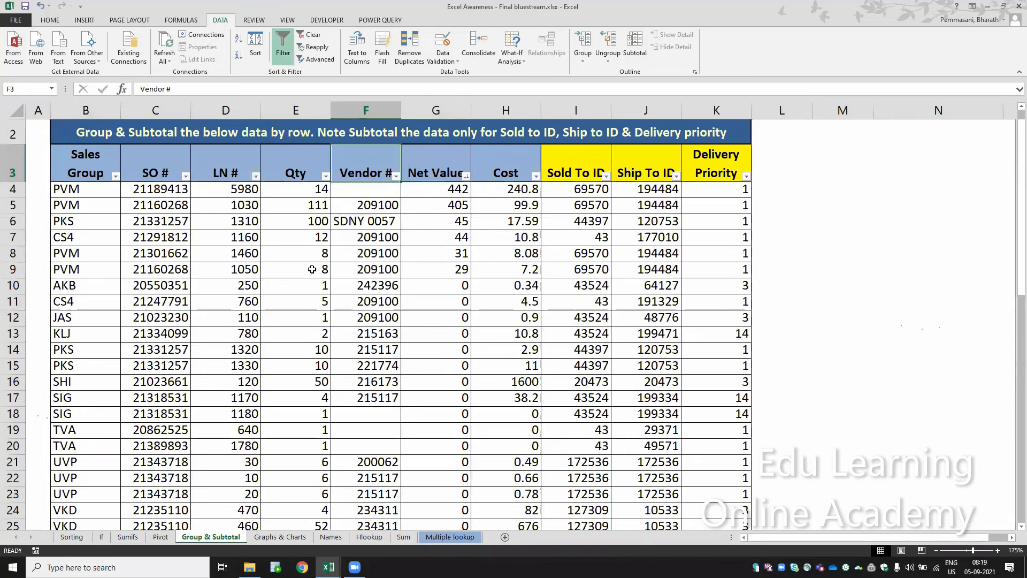
- Turn off the filters on the Group & Subtotal table
key(ctrl+shift+l)
key(Left)
key(Left)
key(Left)
key(Left)
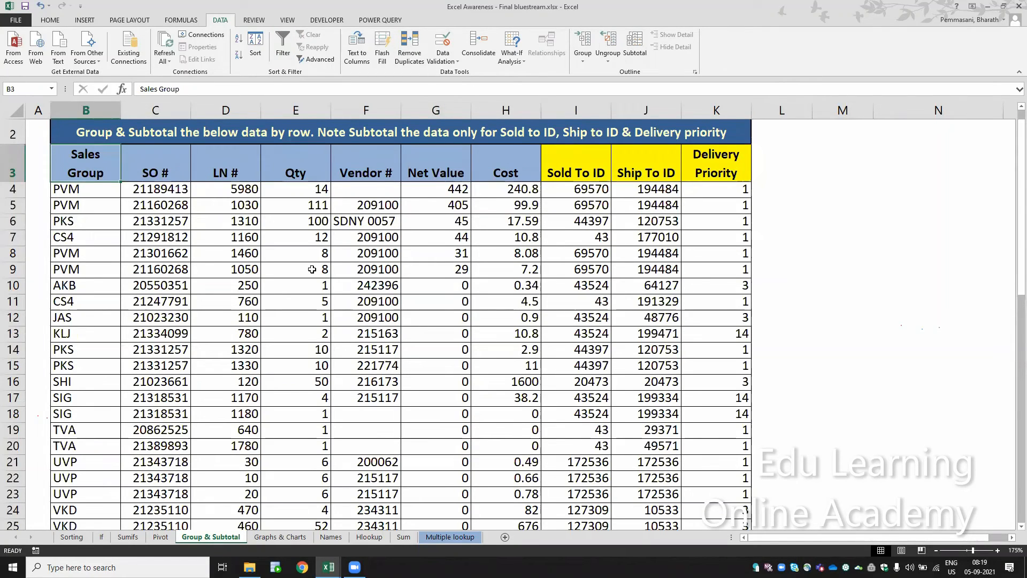
key(Right)
- Insert a 2-D clustered column chart of the Transport names and scores, B3:C9, on the Graphs & Charts sheet
key(ctrl+Page_Down)
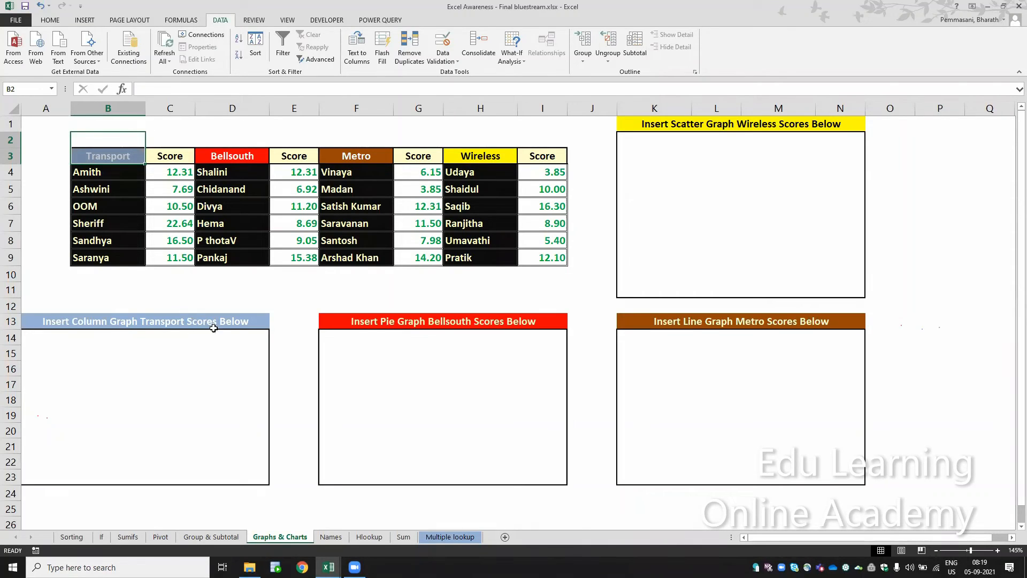
click(122, 159)
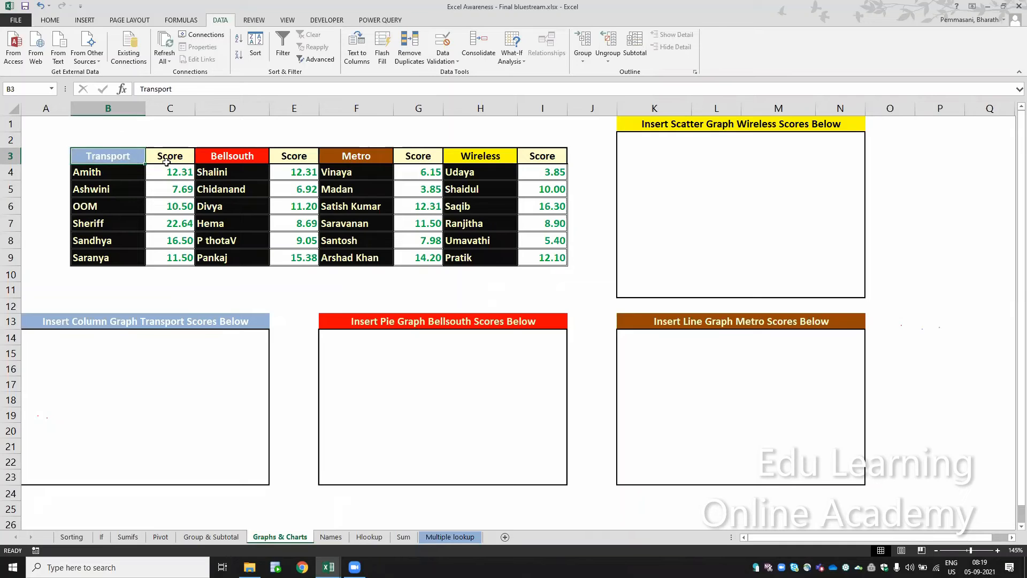
drag(128, 159, 196, 266)
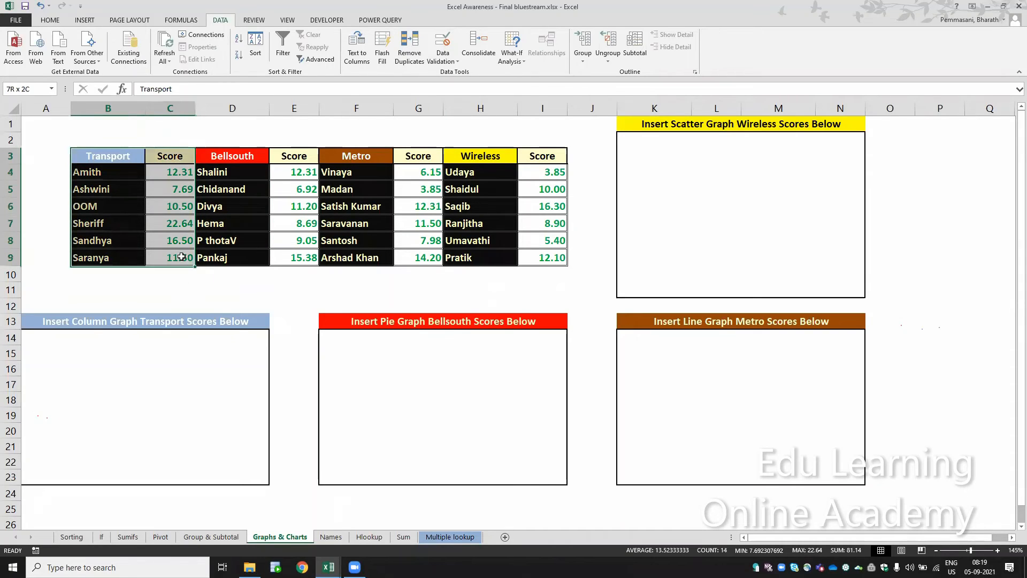
click(84, 20)
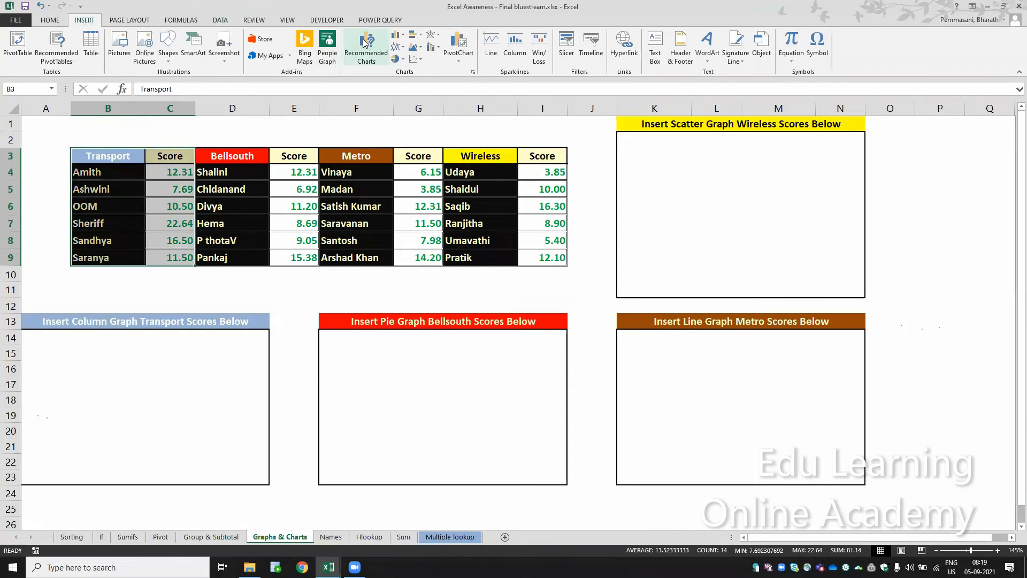
click(396, 38)
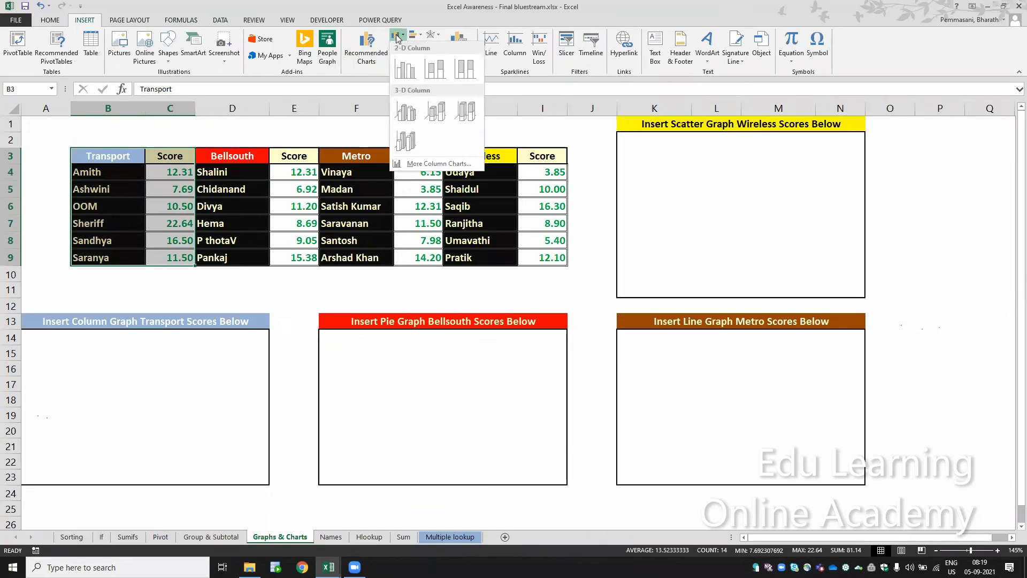
click(407, 73)
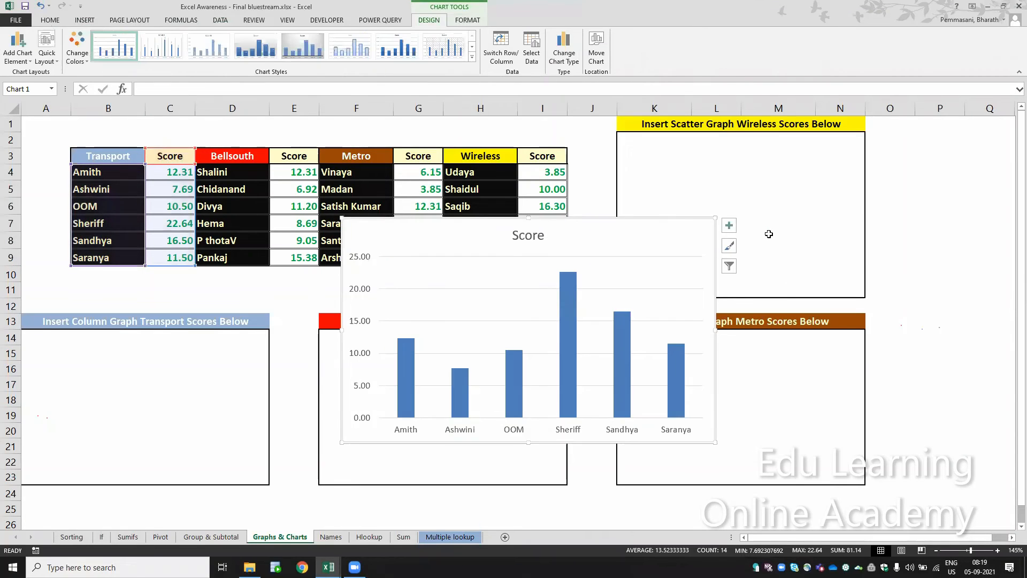
- Fit the column chart into the box below the Insert Column Graph Transport Scores Below heading and delete its title
drag(714, 216, 608, 291)
drag(534, 298, 203, 340)
click(158, 350)
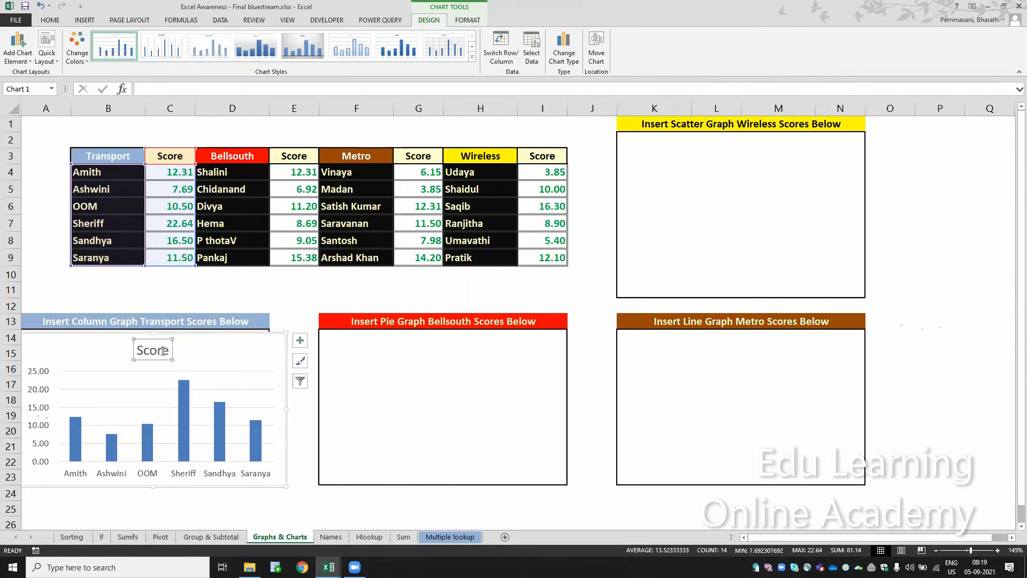
key(Delete)
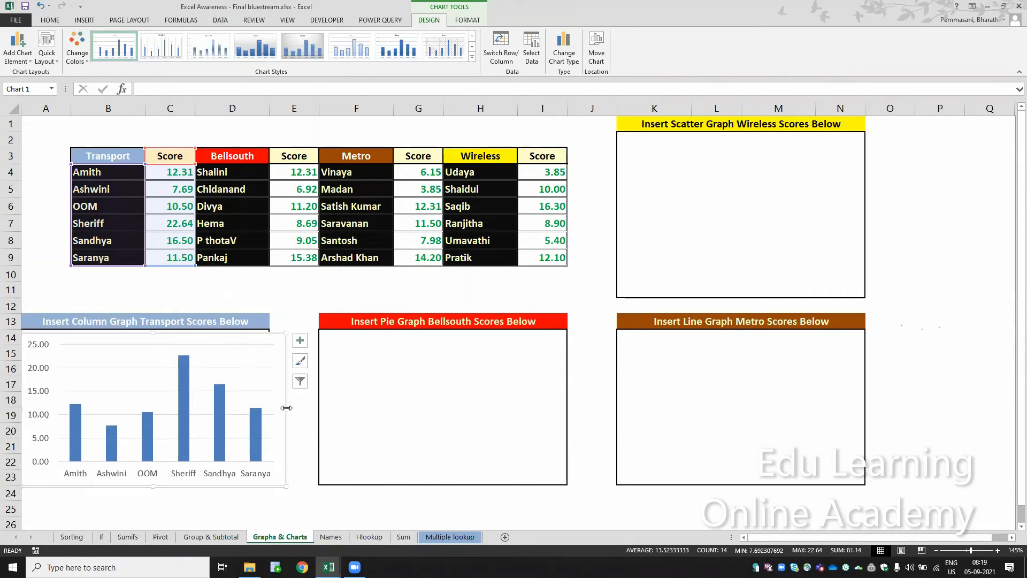
drag(285, 409, 270, 408)
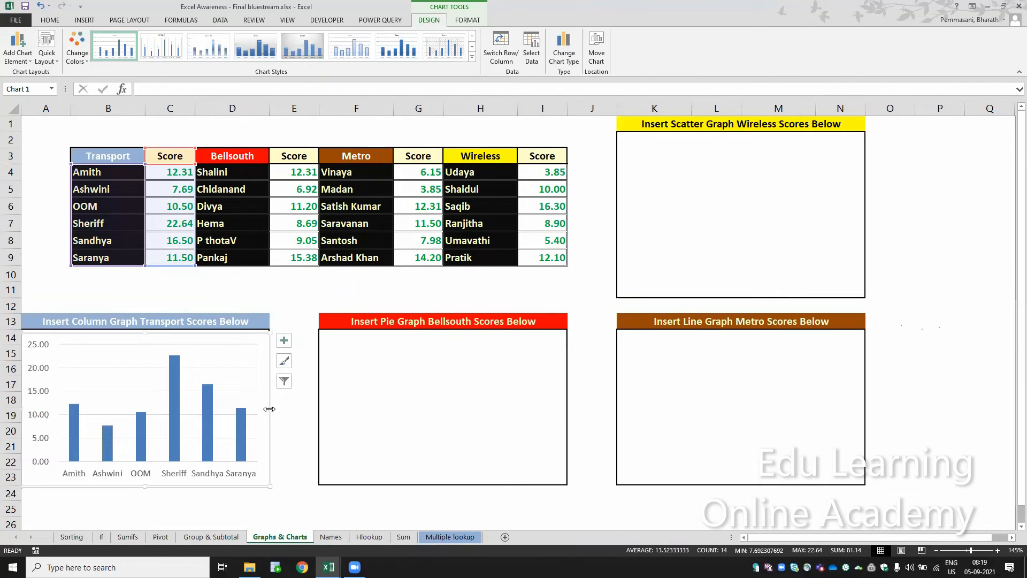
- Add data labels to the Score columns of the Transport chart
right_click(172, 401)
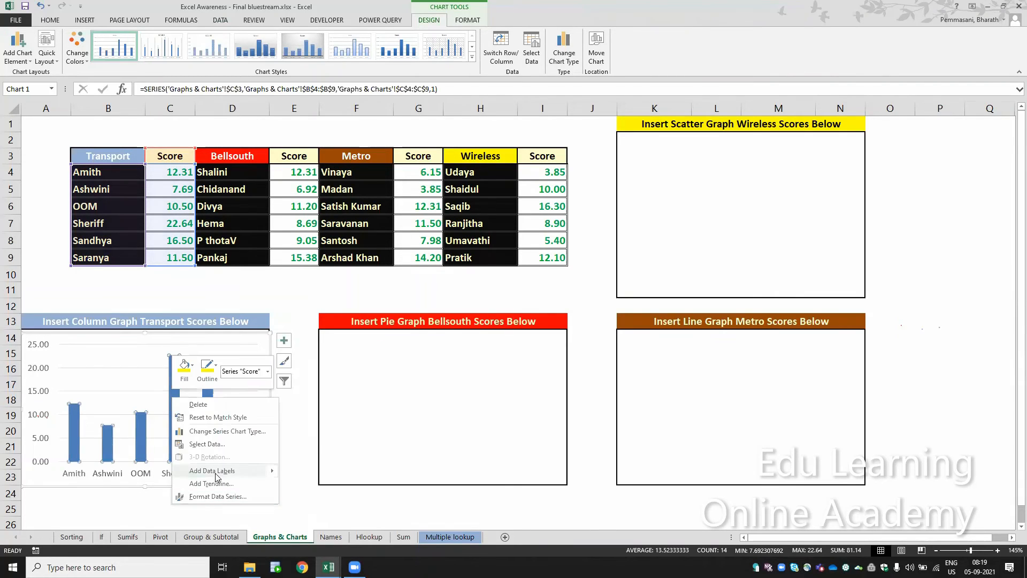
mouse_move(218, 470)
click(316, 472)
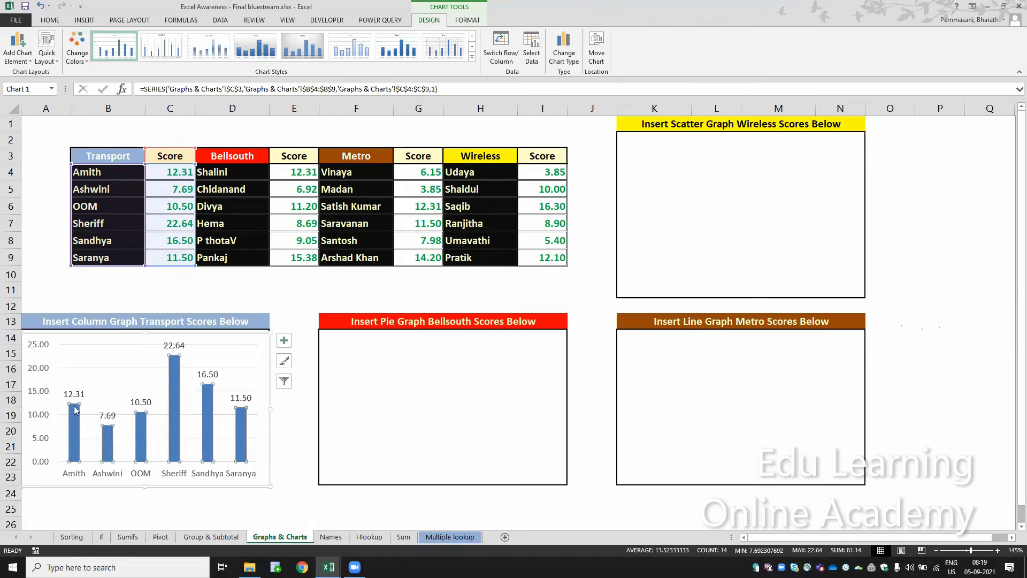
- Delete the vertical axis from the Transport column chart and refit the chart to its box
click(47, 394)
key(Delete)
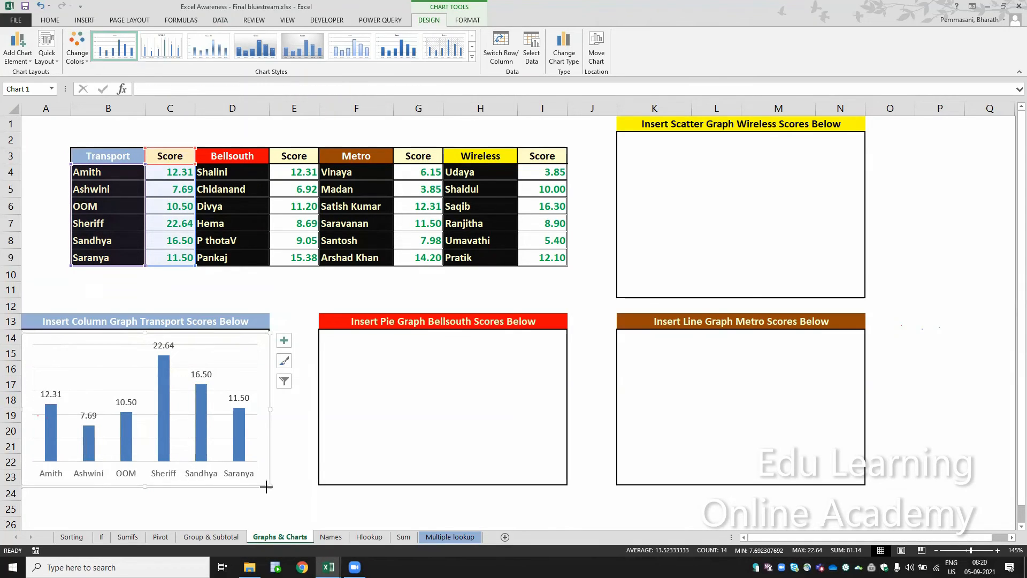
drag(266, 486, 262, 477)
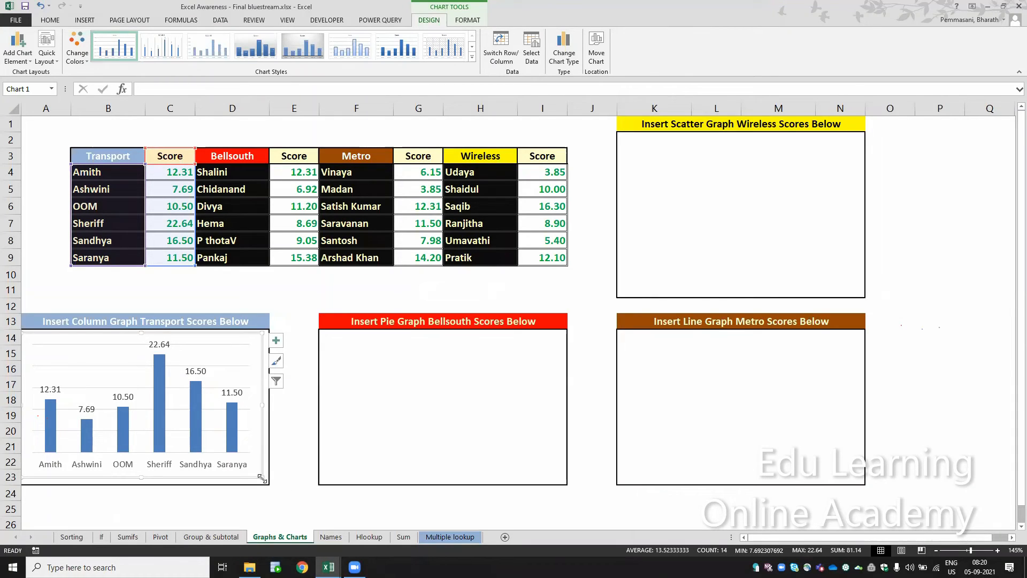
mouse_move(262, 478)
mouse_down()
mouse_move(280, 496)
mouse_move(270, 486)
mouse_up()
- Review the pie, line and scatter chart boxes and the score data they call for on the Graphs & Charts sheet
click(429, 430)
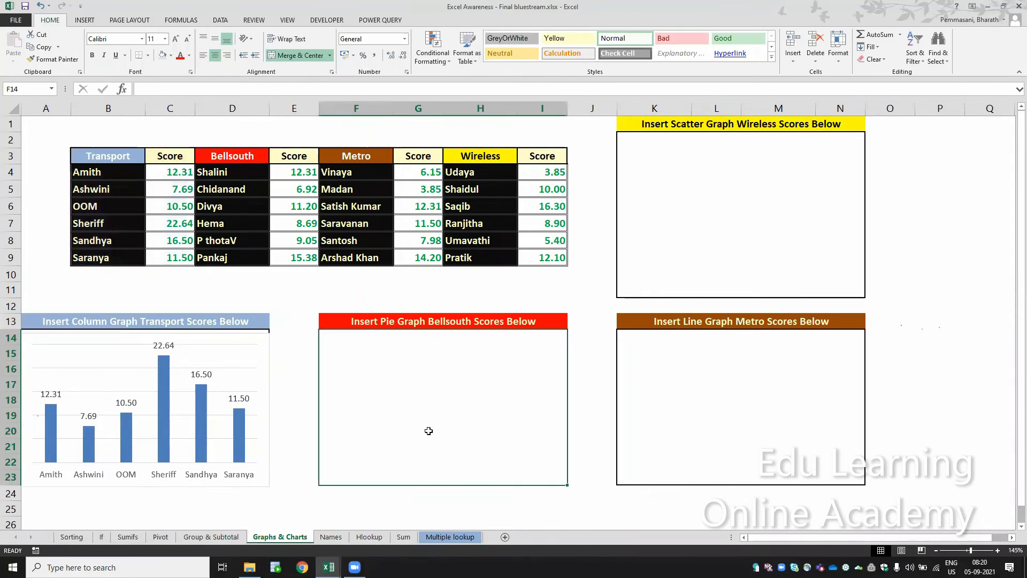
click(727, 368)
click(741, 177)
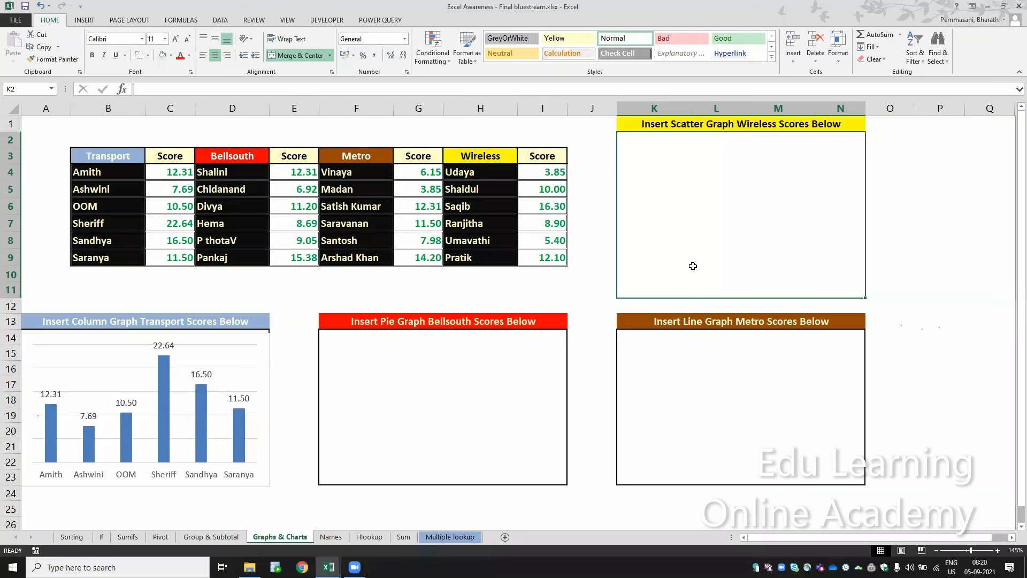
click(723, 366)
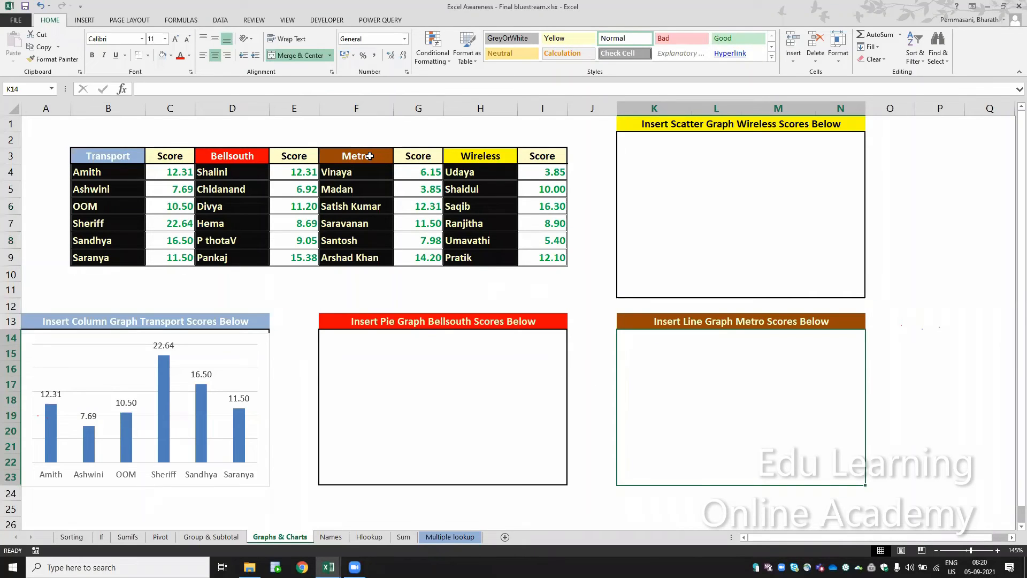
click(606, 224)
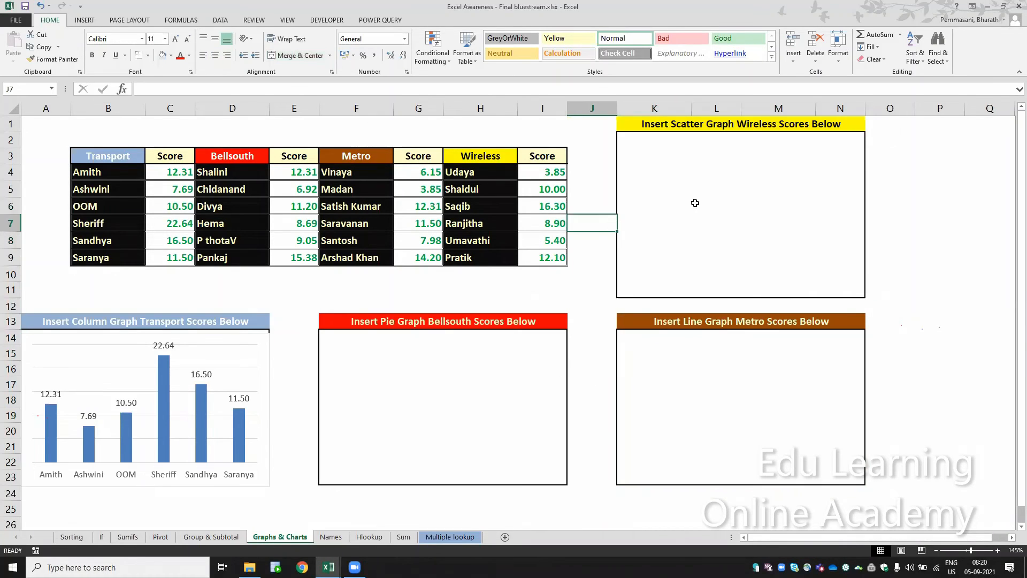
click(678, 132)
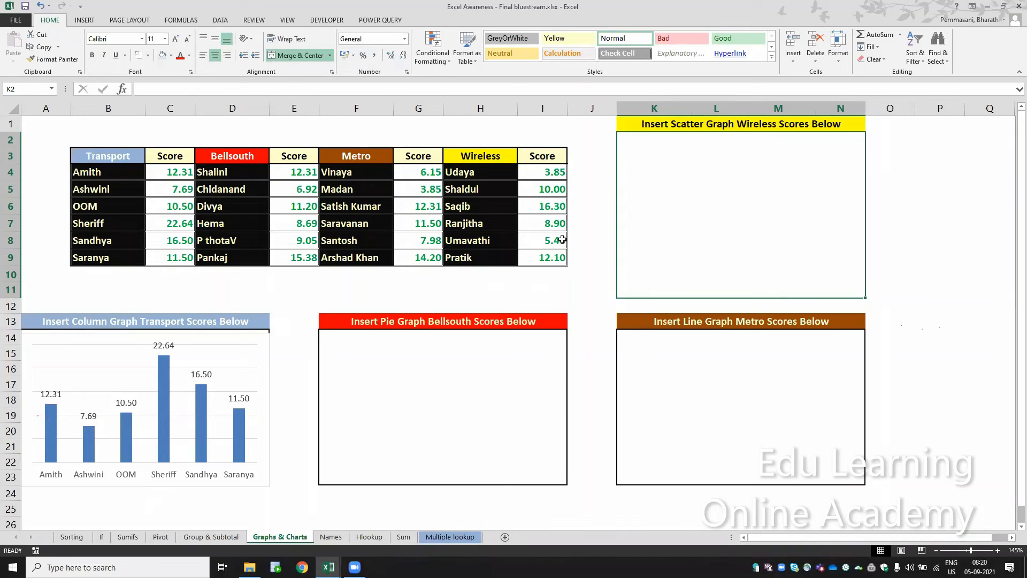
- Delete the Transport column chart from the Graphs & Charts sheet
click(254, 374)
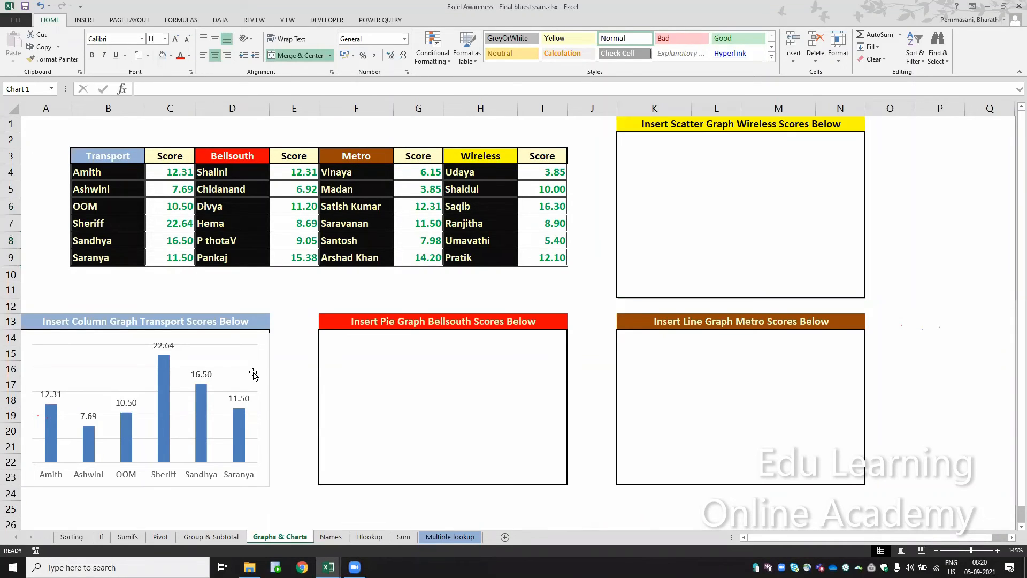
click(269, 342)
key(Delete)
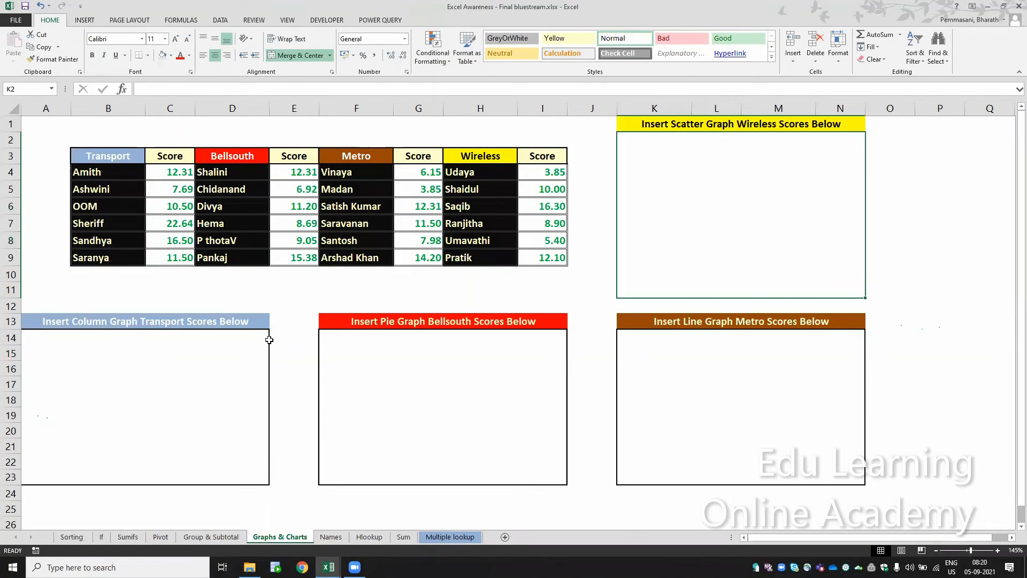
- On the Names sheet, copy the full names in A8:A56 into the First Name column starting at B8
click(331, 537)
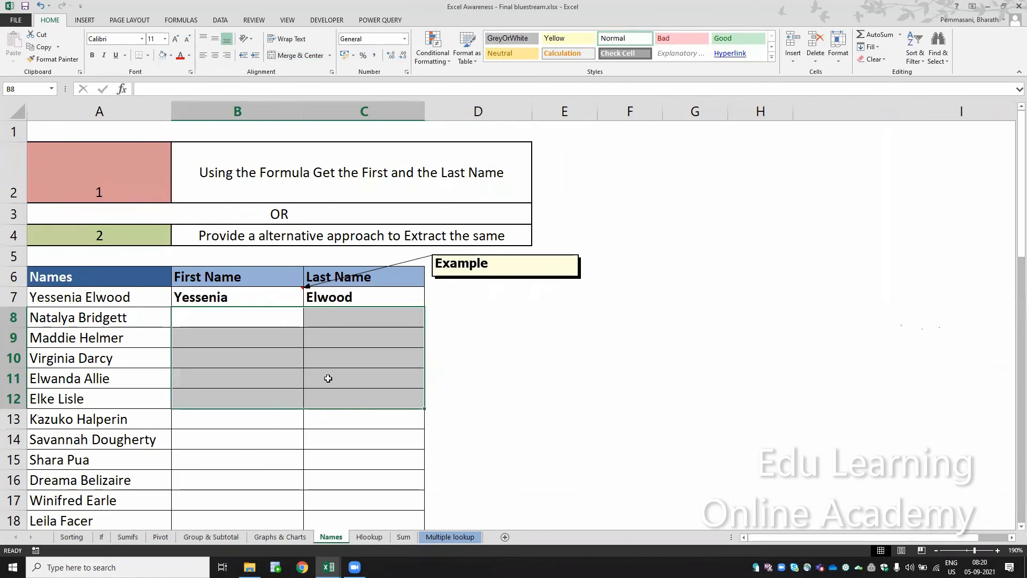
click(235, 310)
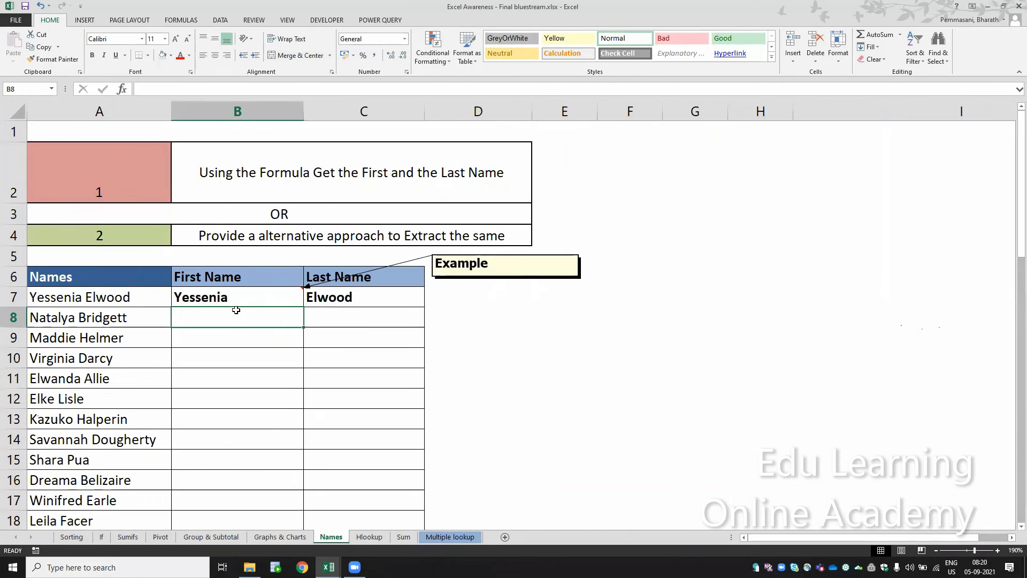
key(Left)
key(ctrl+shift+Down)
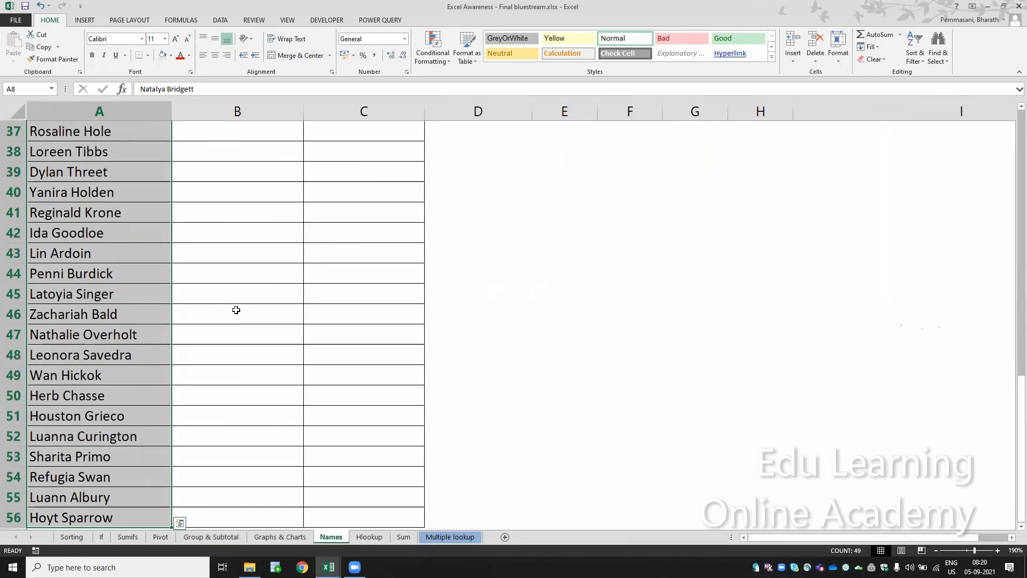
key(ctrl+c)
scroll(236, 310, up, 10)
key(Up)
key(Up)
key(Up)
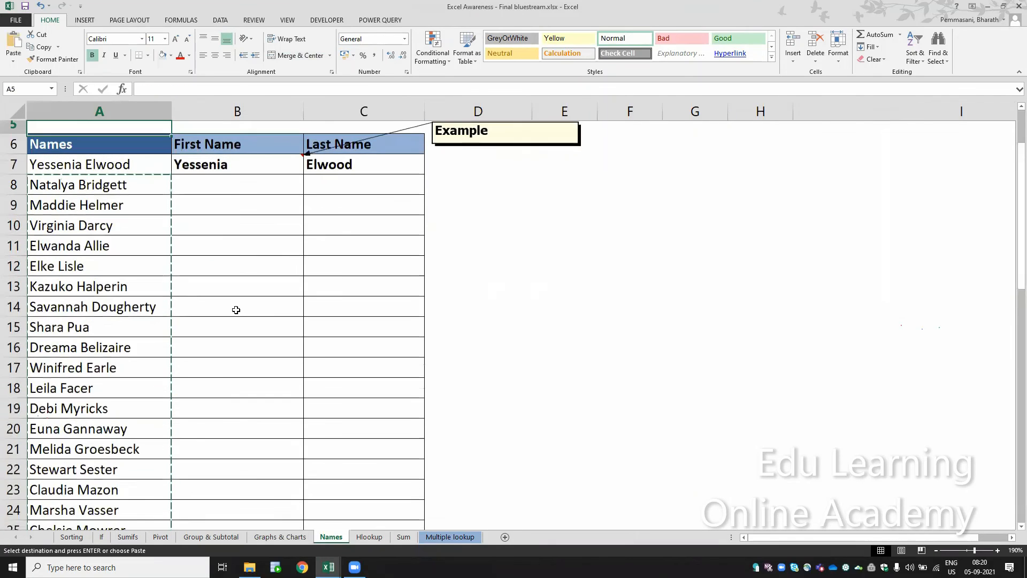
scroll(236, 310, up, 1)
key(Down)
key(Down)
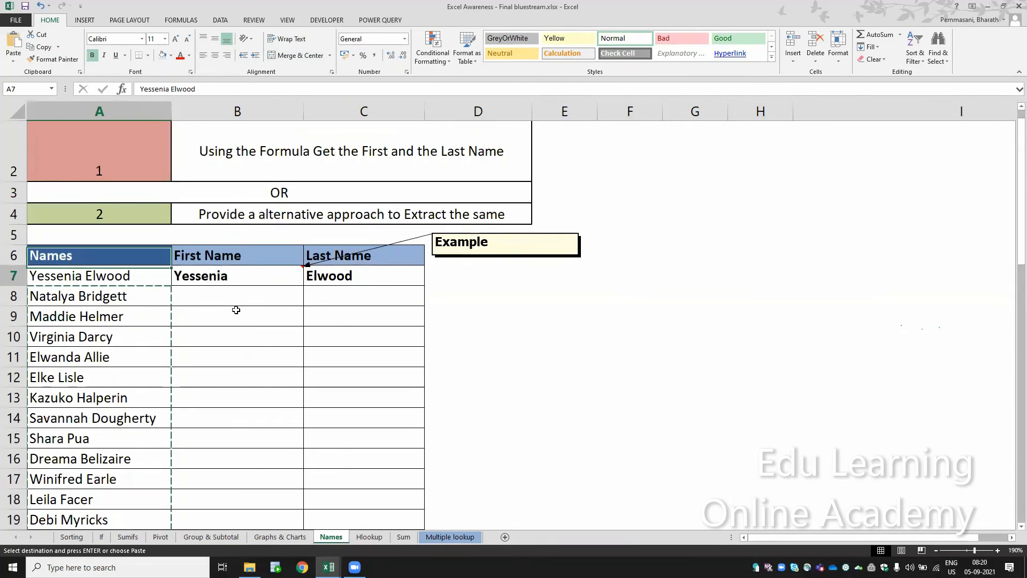
key(Right)
key(Down)
key(ctrl+v)
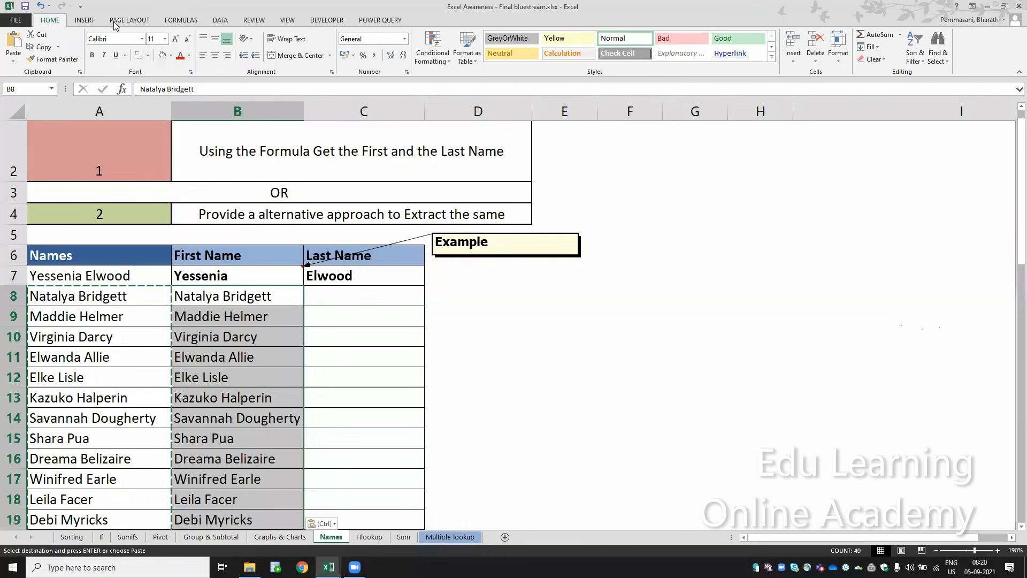
- Split the pasted names into first and last names using Text to Columns, delimited by Space, with $B$8 as the destination
click(222, 20)
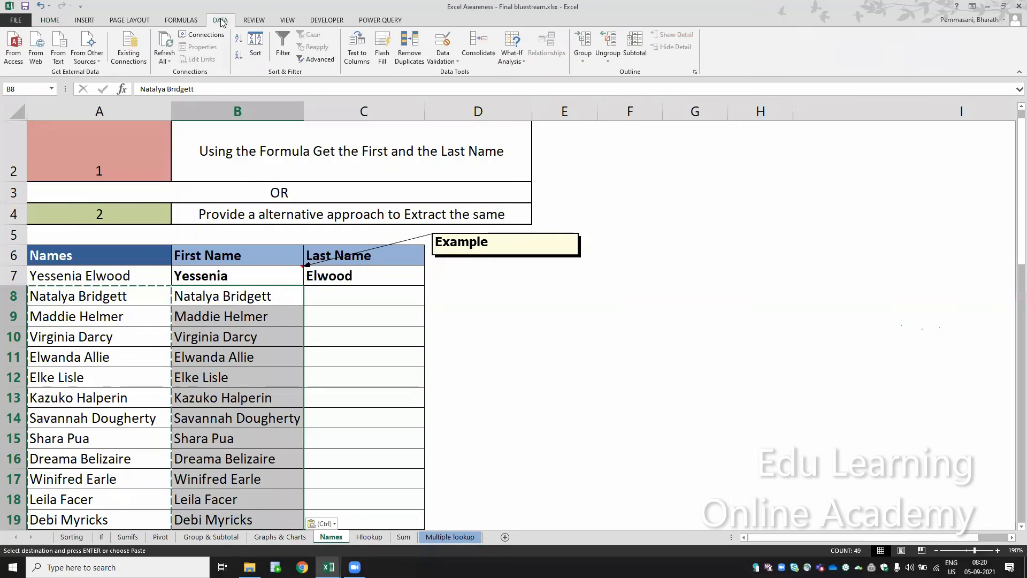
click(353, 52)
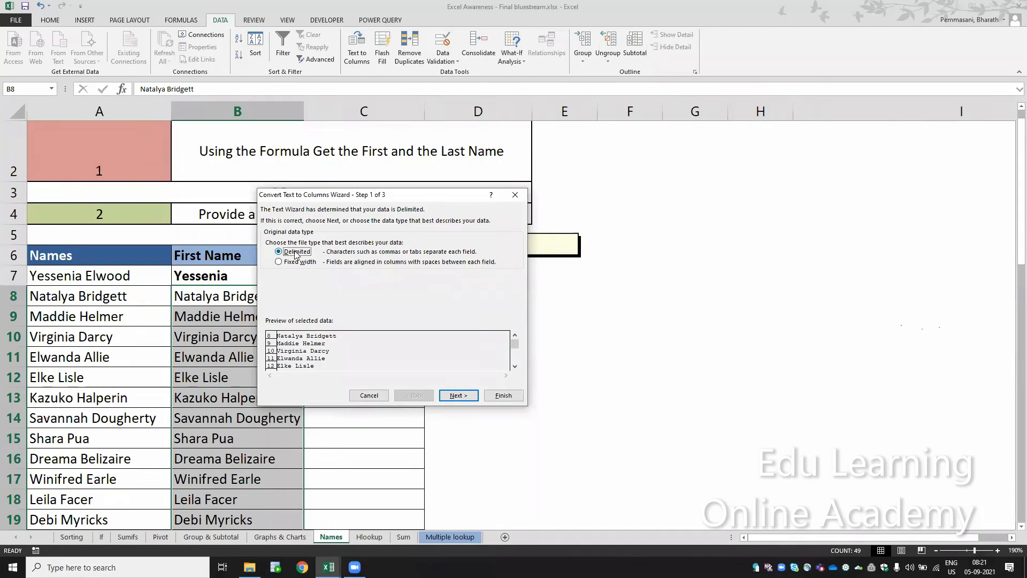
click(463, 397)
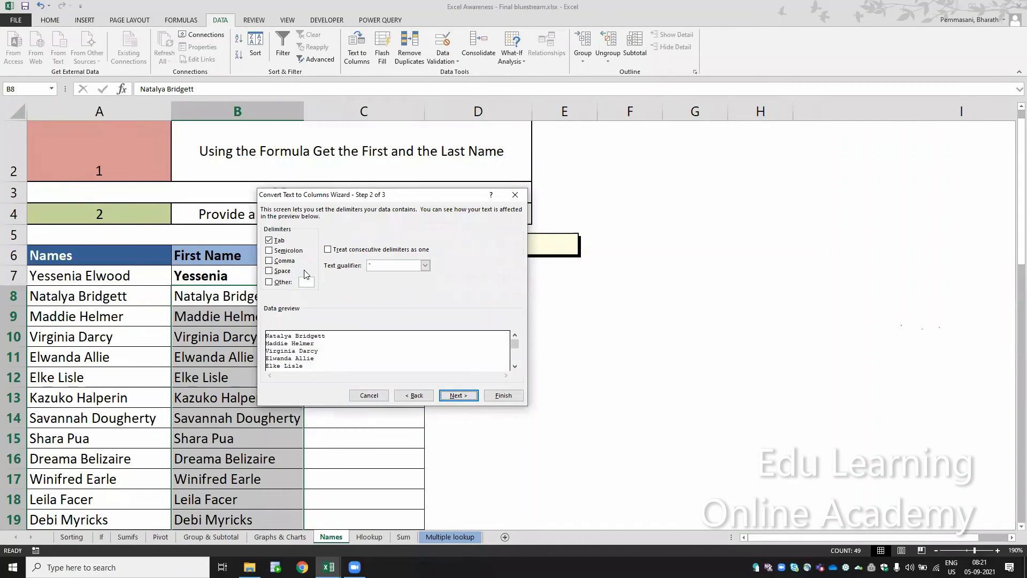
click(282, 272)
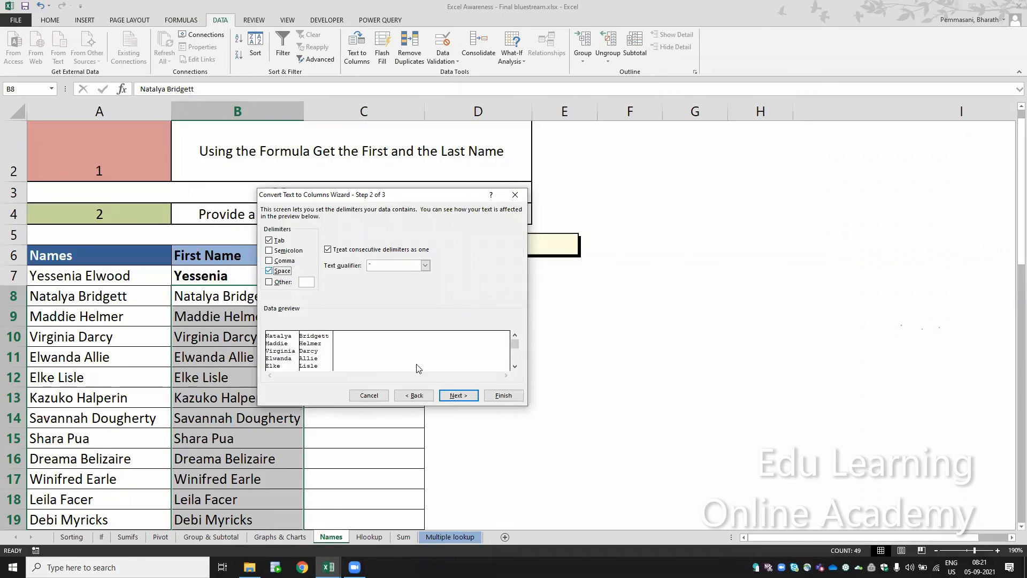
click(460, 395)
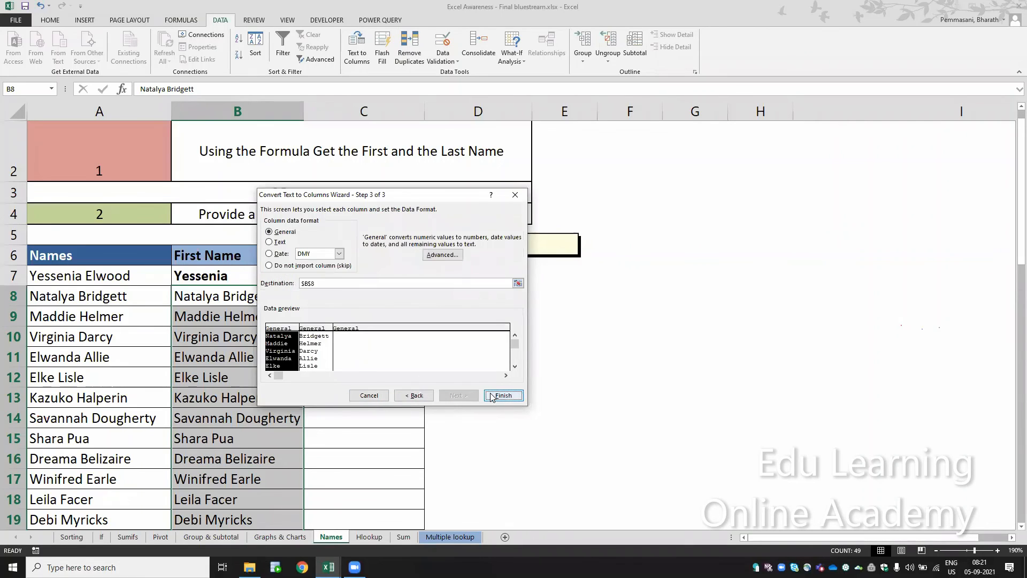
click(492, 395)
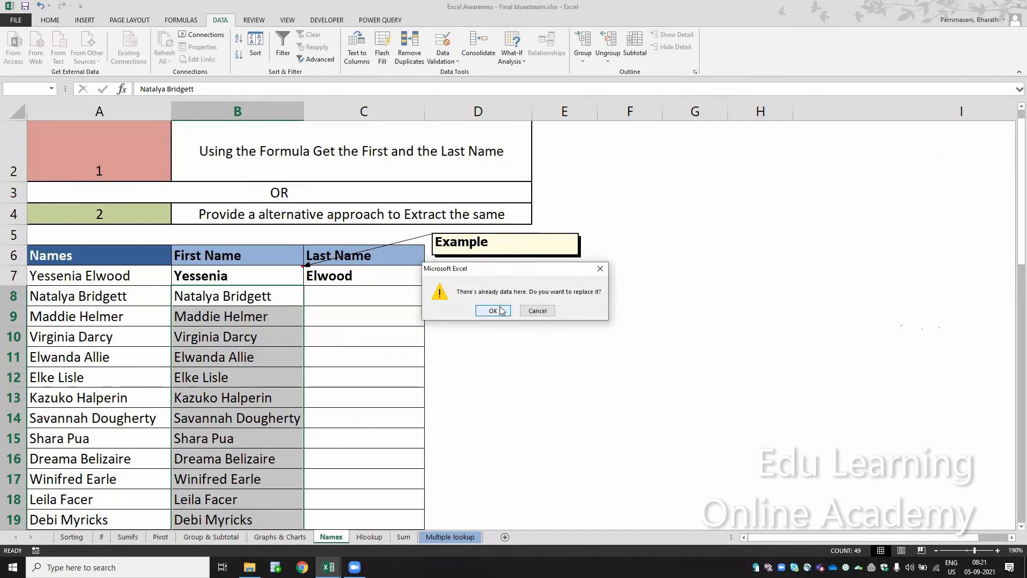
click(499, 312)
- Compare the split first and last names with the full names in column A
click(372, 334)
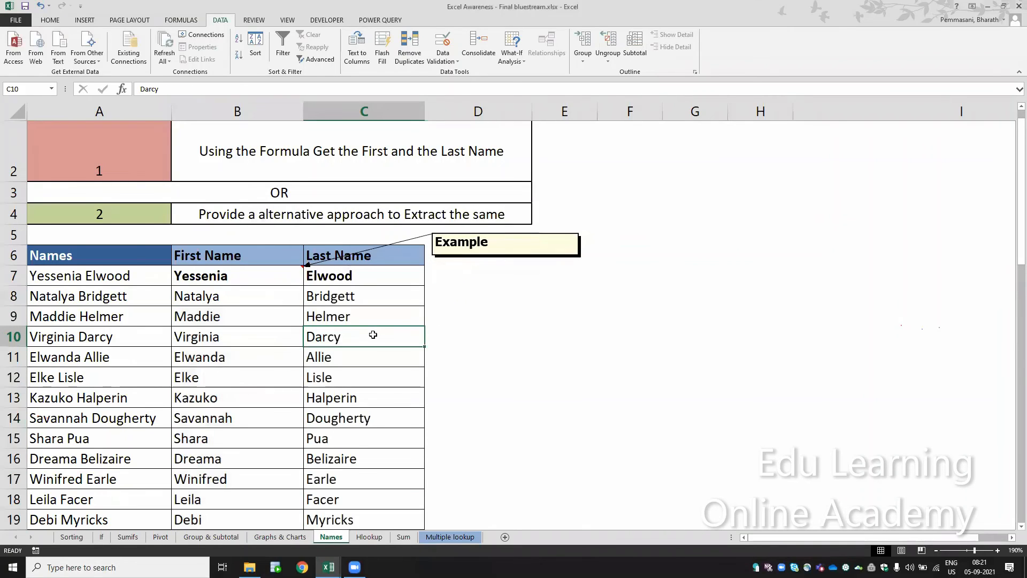
key(Up)
key(Left)
key(Left)
key(Up)
key(Right)
key(Right)
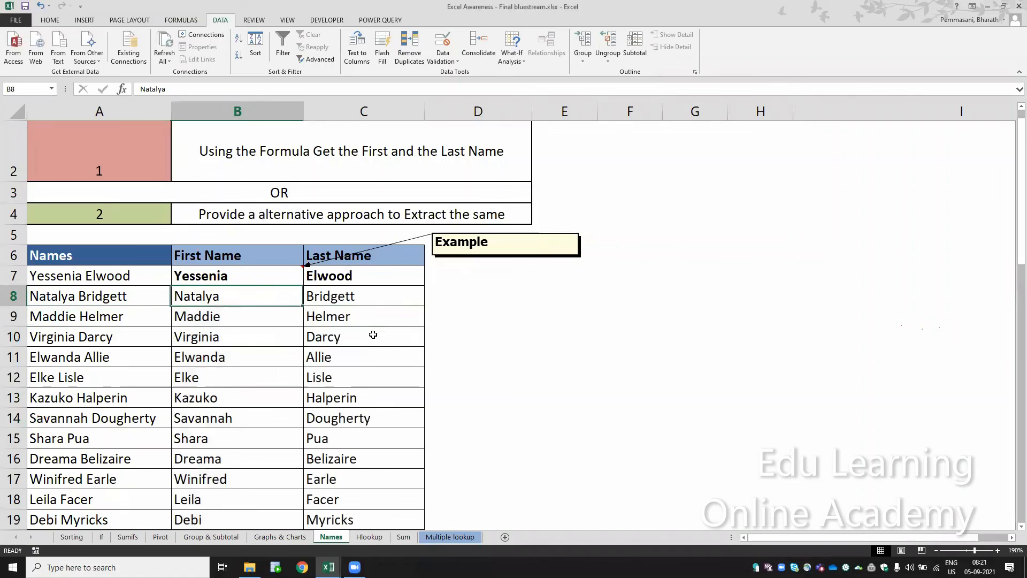
key(Left)
key(Left)
key(Right)
key(Right)
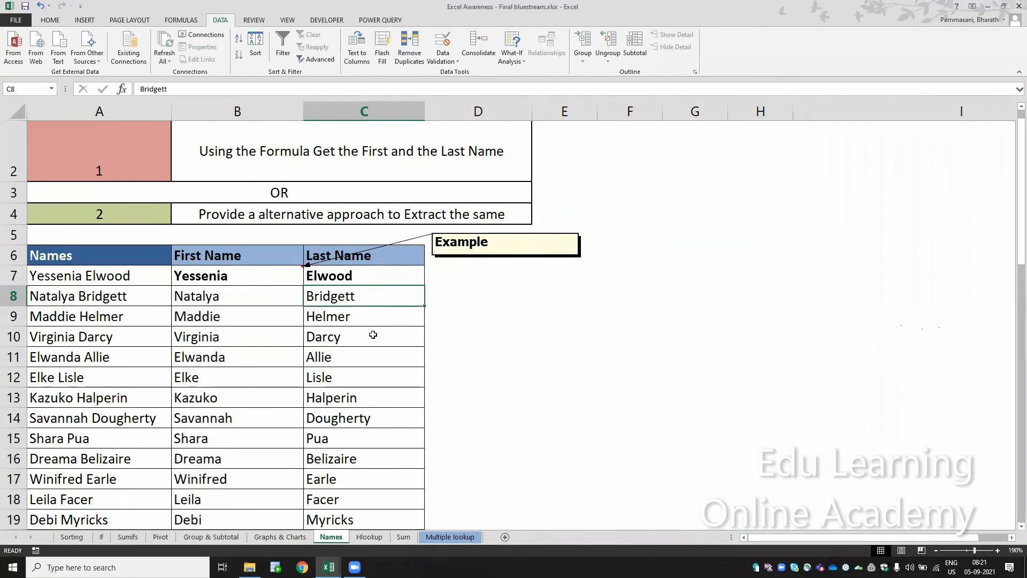
key(Left)
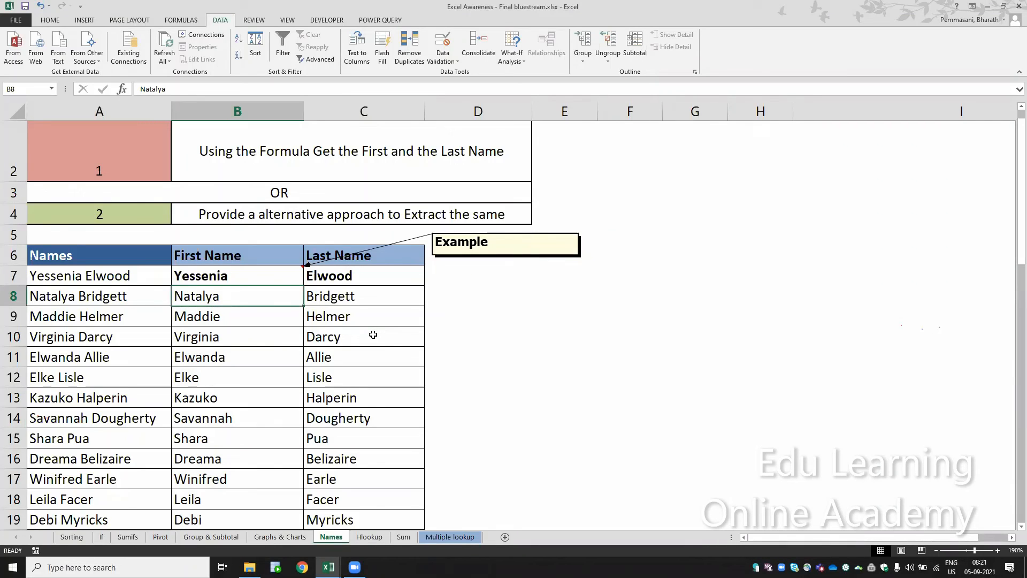
- Clear the split names from the First Name and Last Name columns below the example row
key(shift+Right)
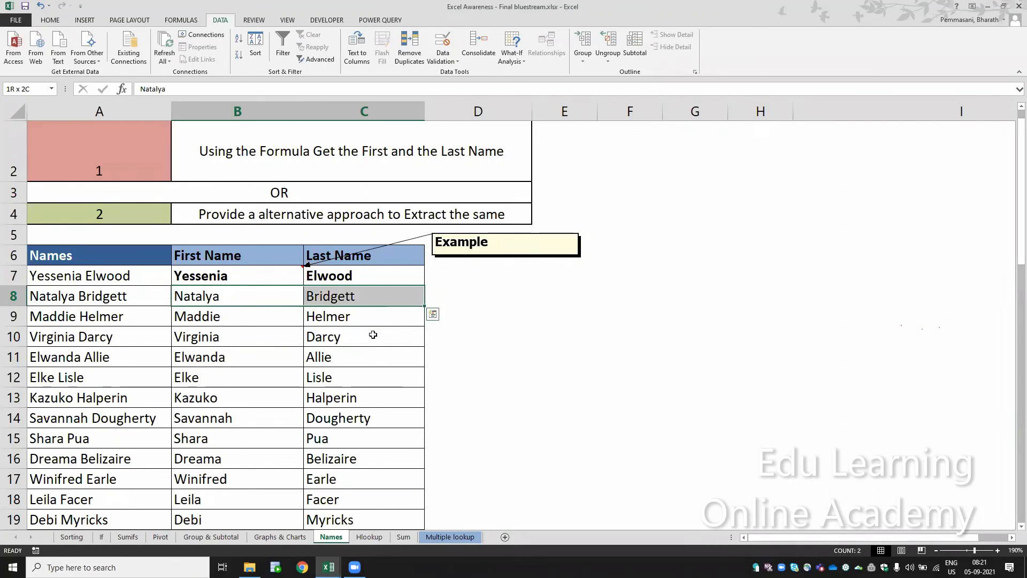
key(ctrl+shift+Down)
key(ctrl+z)
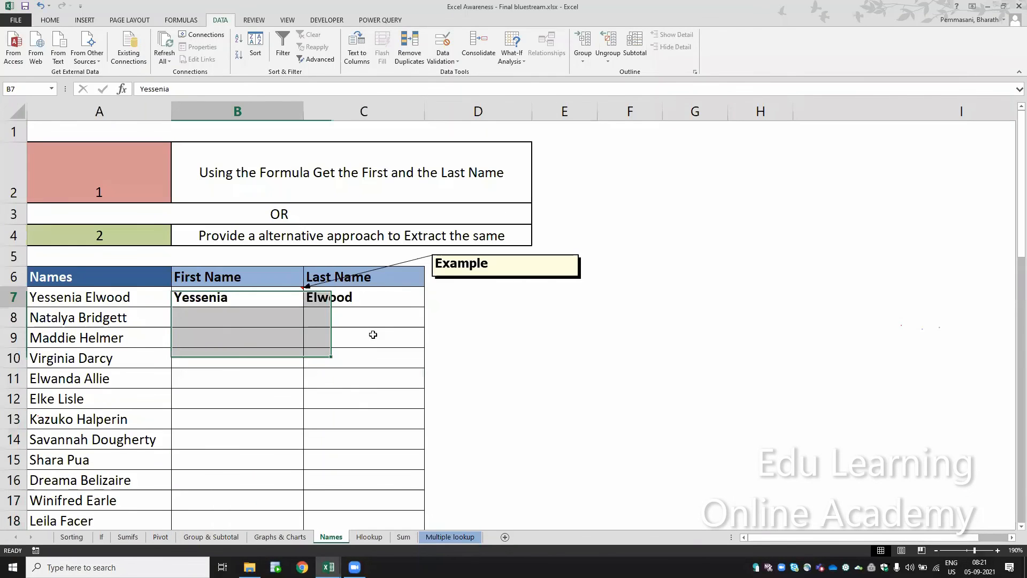
key(Left)
key(Down)
key(Right)
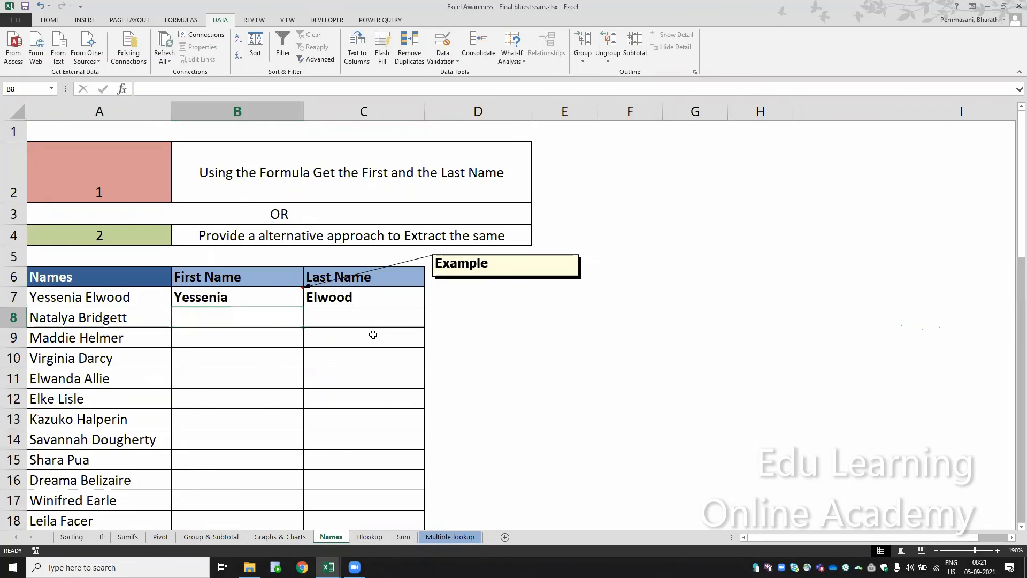
- Examine the cost centre headers and row 30 totals on the Hlookup sheet, and the exercises on the Sum and Multiple lookup sheets
key(ctrl+Page_Down)
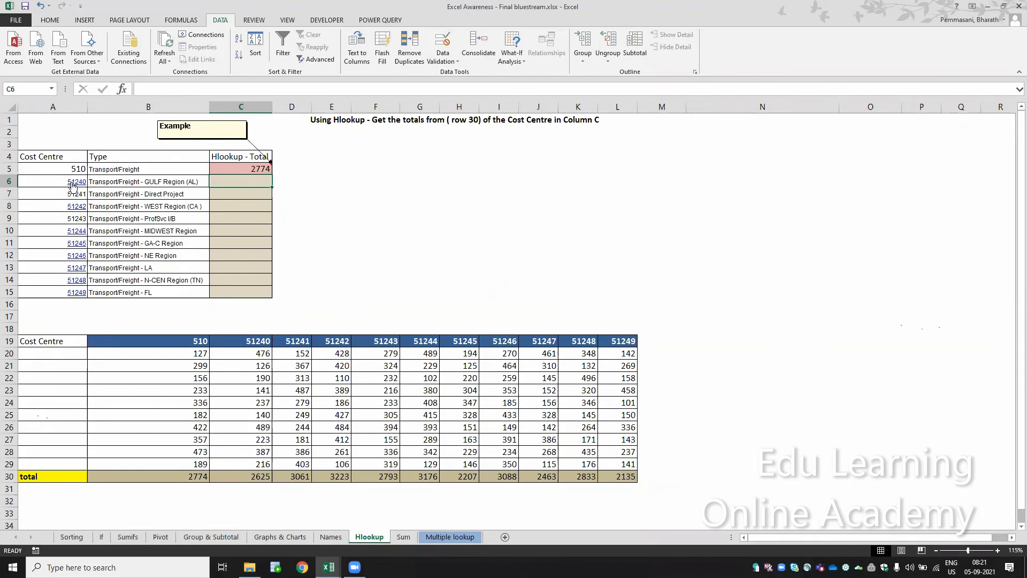
right_click(142, 340)
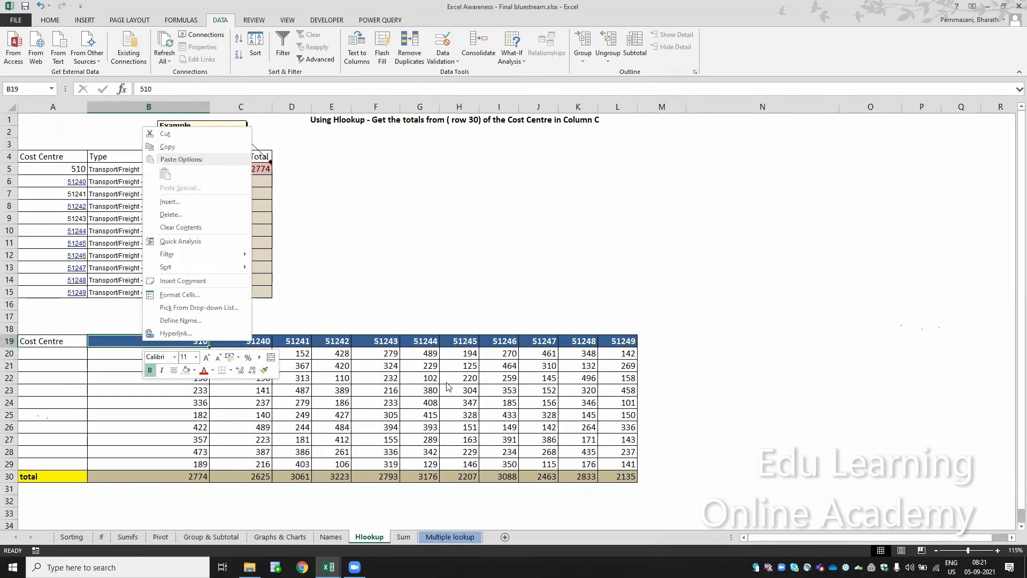
key(Escape)
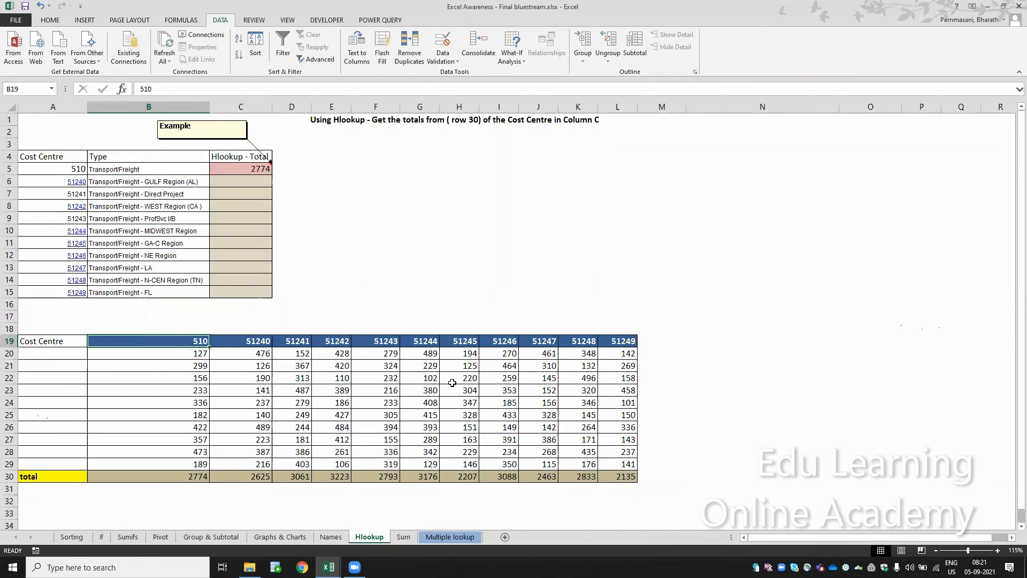
right_click(107, 478)
key(Escape)
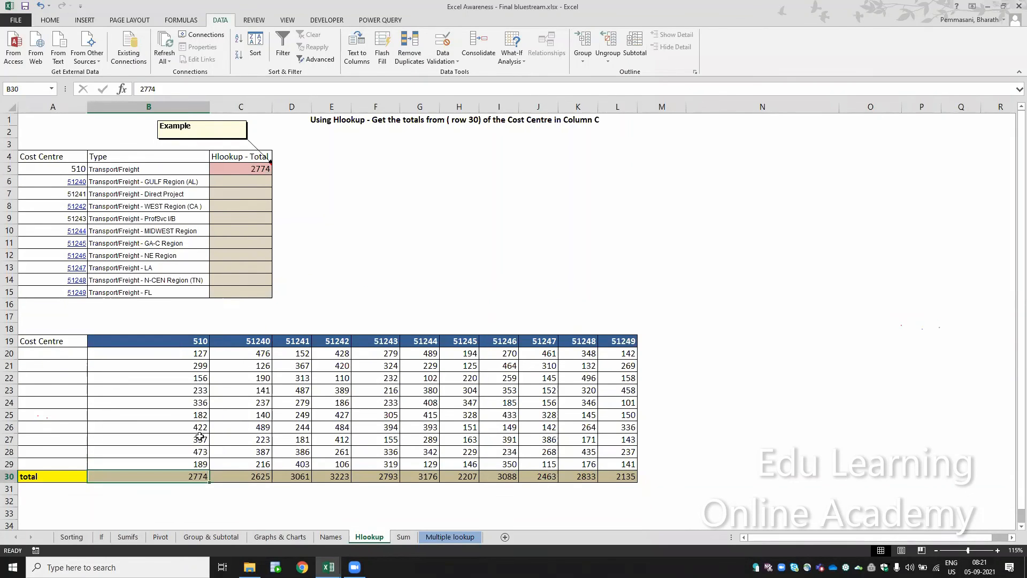
key(ctrl+shift+Right)
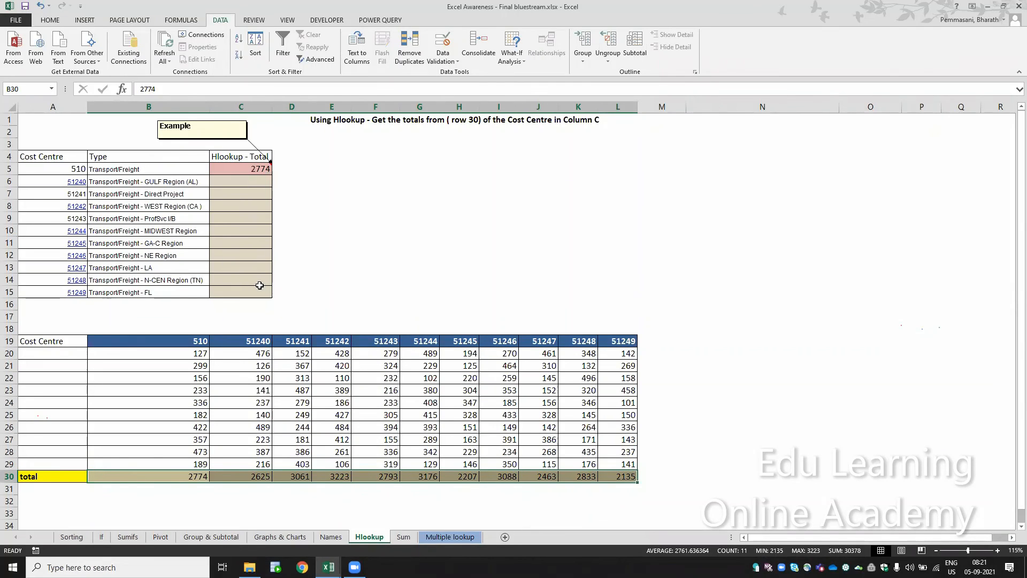
key(ctrl+Page_Down)
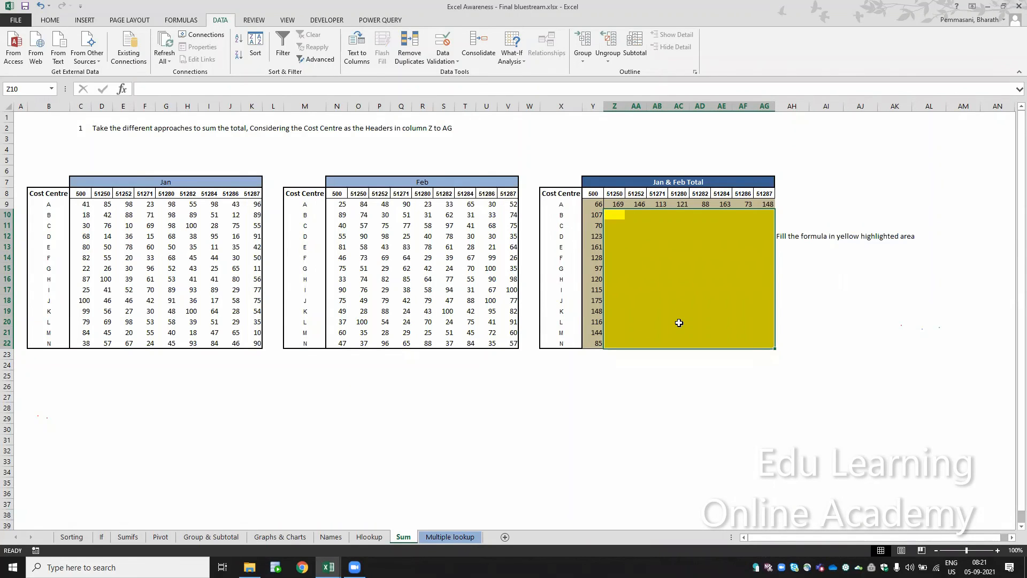
key(ctrl+Page_Down)
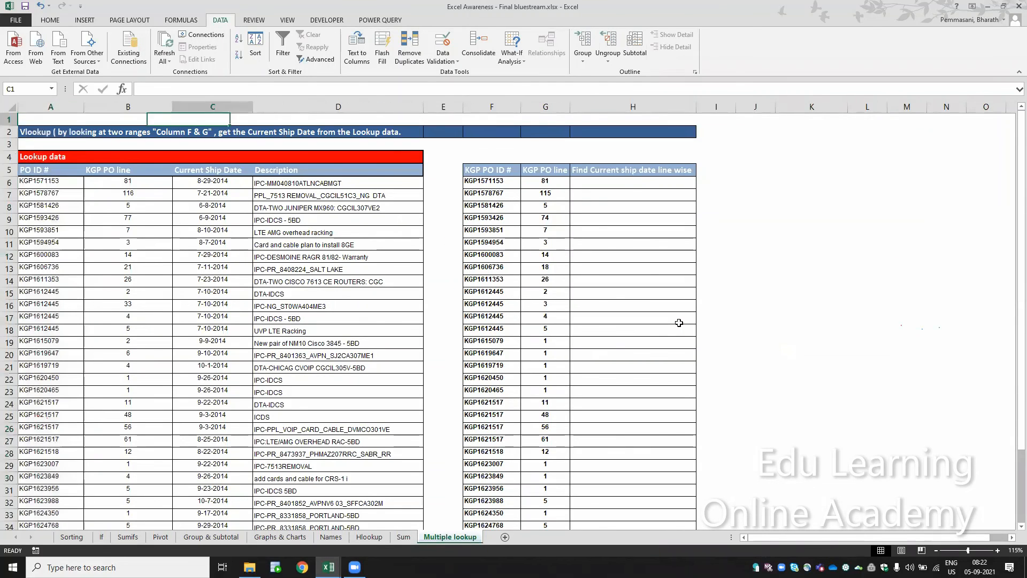
- Examine the PO ID and PO line columns of both tables and the empty ship date column on the Multiple lookup sheet
key(Right)
key(Right)
key(Right)
key(Right)
key(Right)
key(Down)
key(Down)
key(Down)
key(Down)
key(Down)
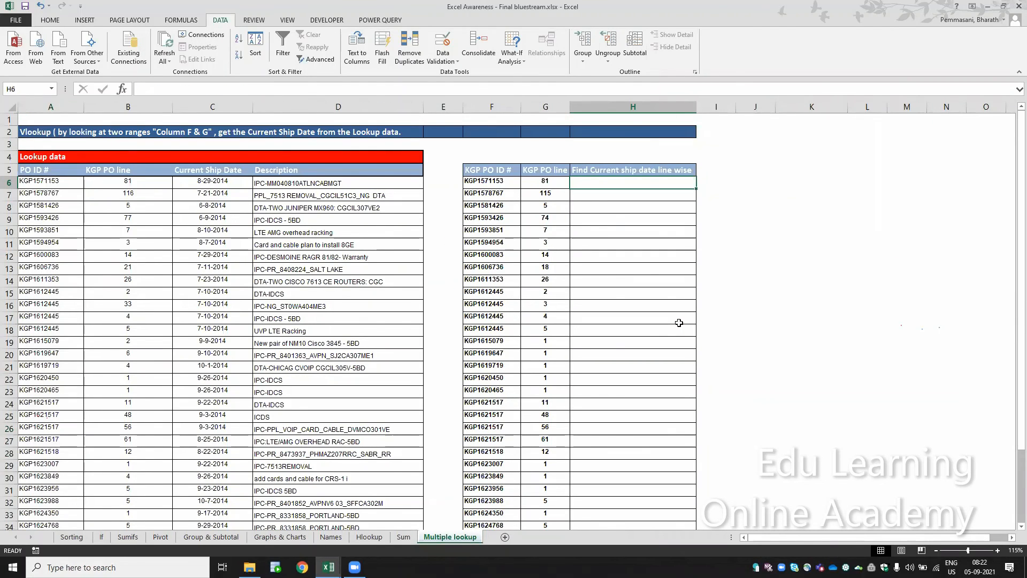
click(223, 183)
click(498, 183)
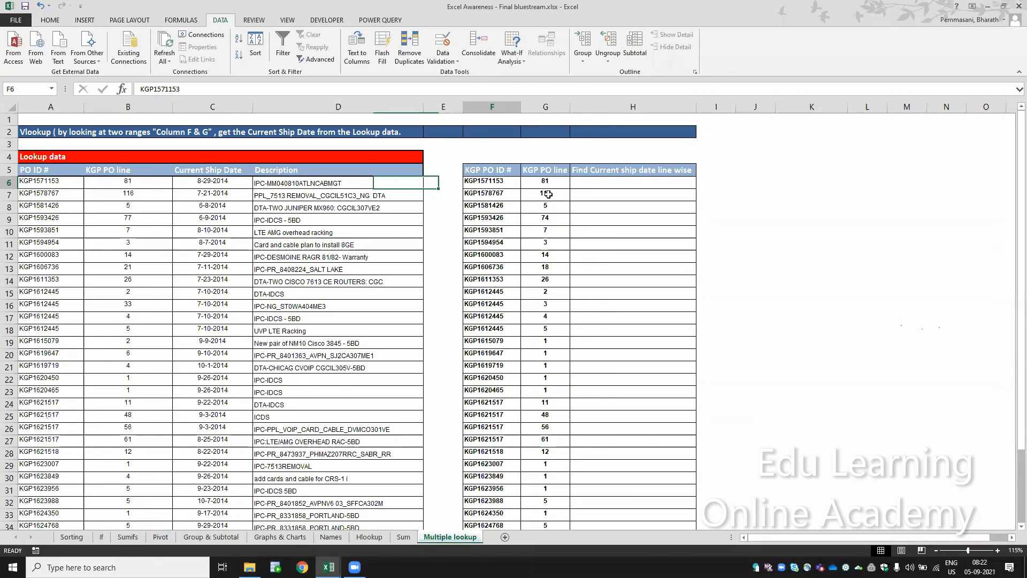
click(608, 186)
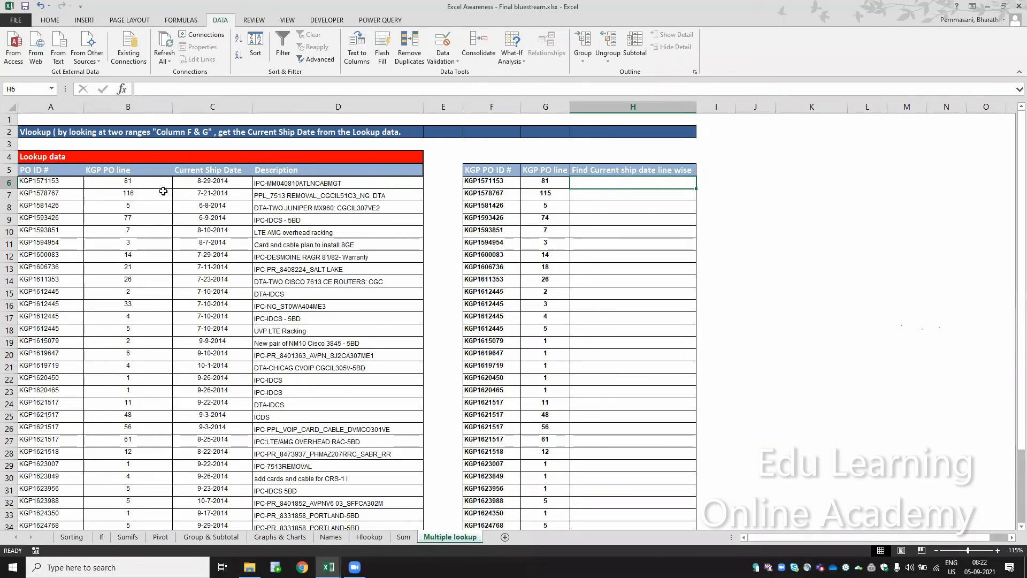
click(40, 181)
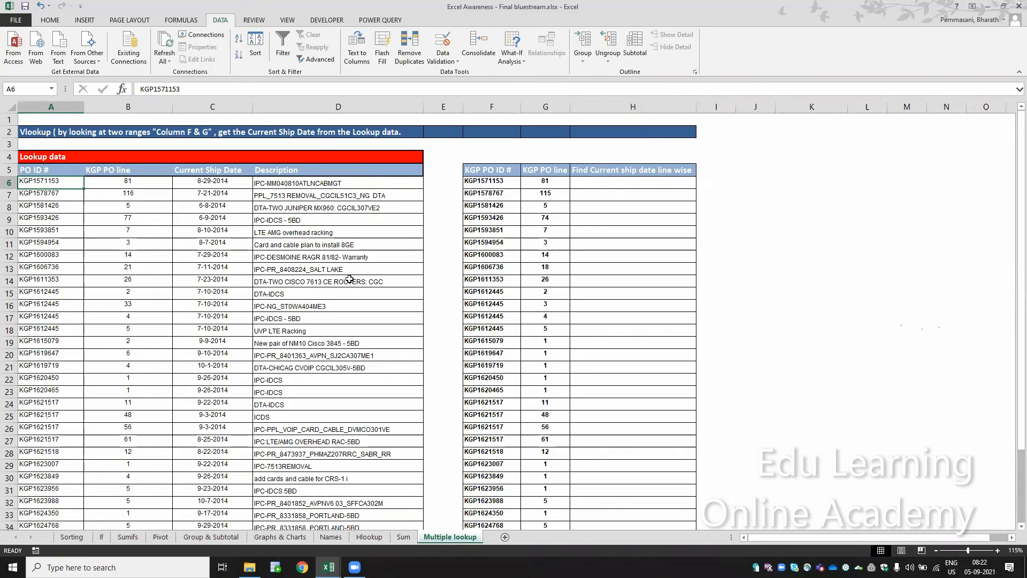
- Go back through the exercise sheets to the Sorting sheet and close the Excel Awareness workbook
key(ctrl+Page_Up)
key(ctrl+Page_Up)
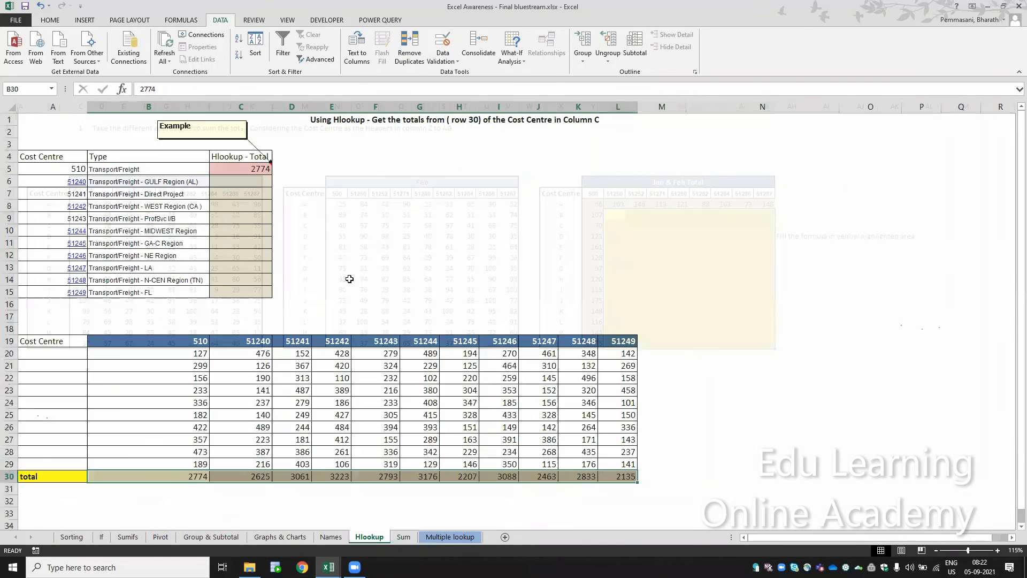
key(ctrl+Page_Up)
key(ctrl+Page_Up)
key(ctrl+Page_Up)
key(ctrl+Page_Up)
key(ctrl+Page_Up)
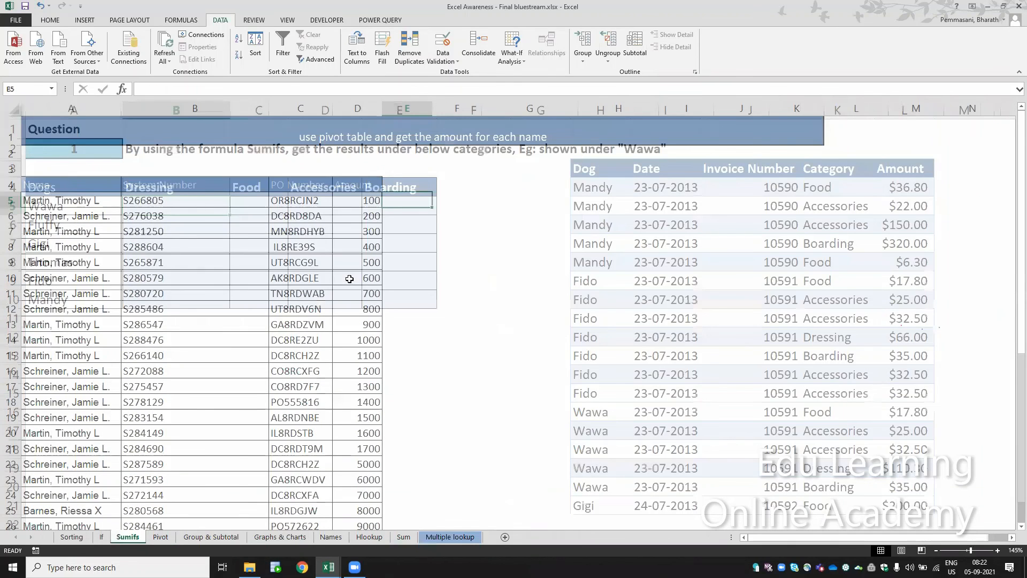
key(ctrl+Page_Up)
key(ctrl+Page_Up)
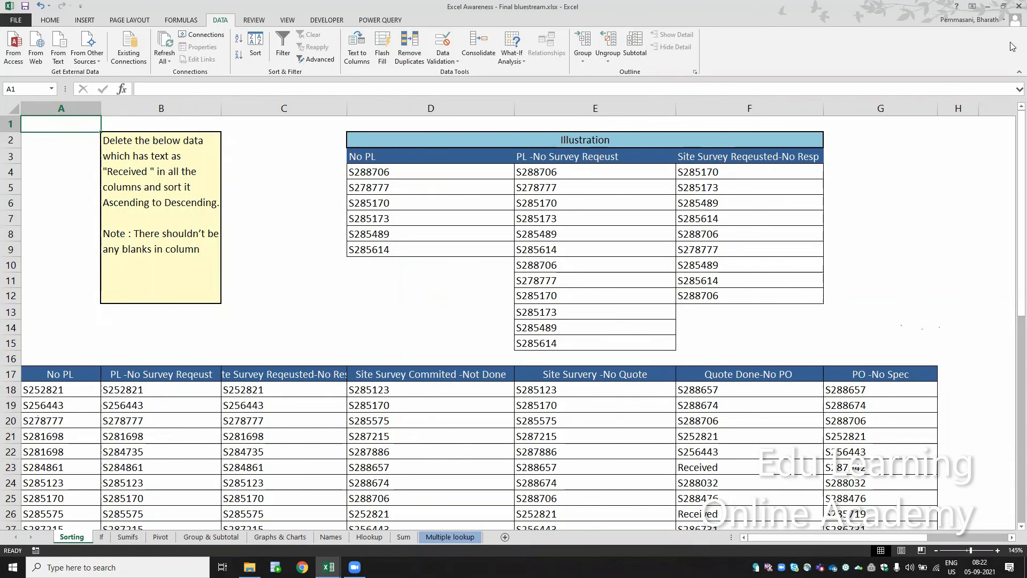
click(1012, 11)
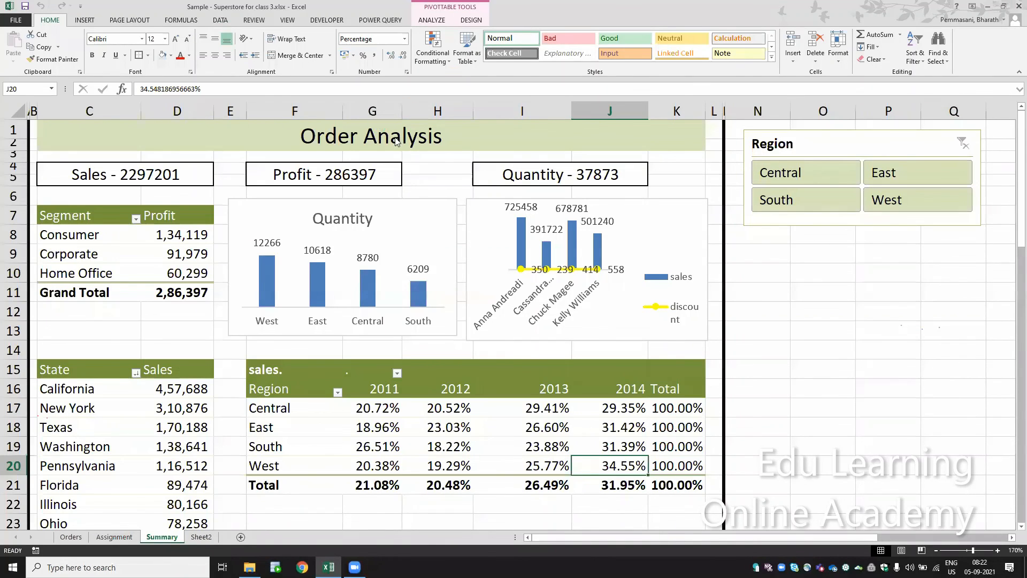
- Save the Superstore workbook under the new name Sample - Superstore for class 7.xlsx and switch to Zoom
key(F12)
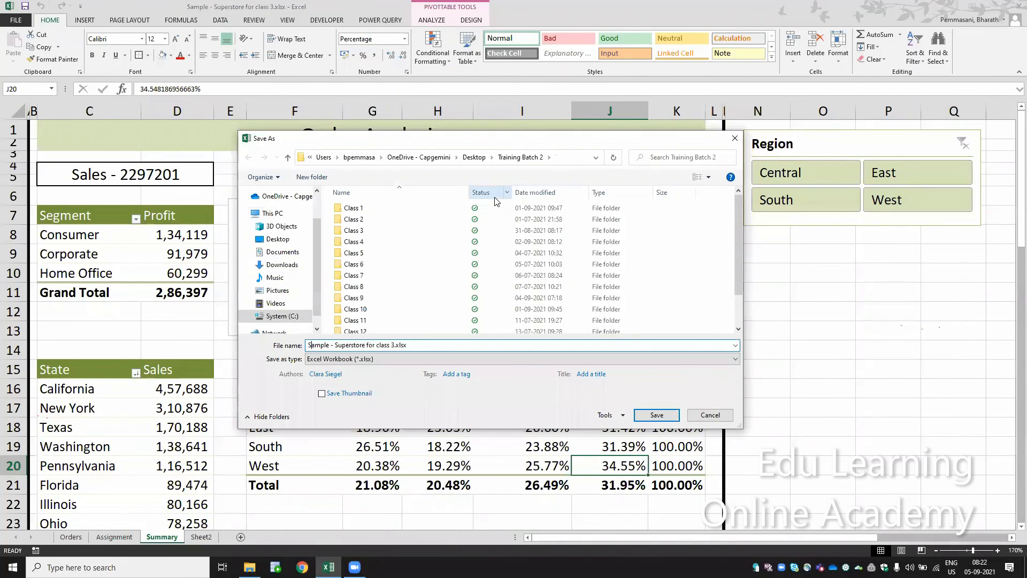
key(Right)
key(Right)
key(Right)
key(BackSpace)
text(8)
key(Return)
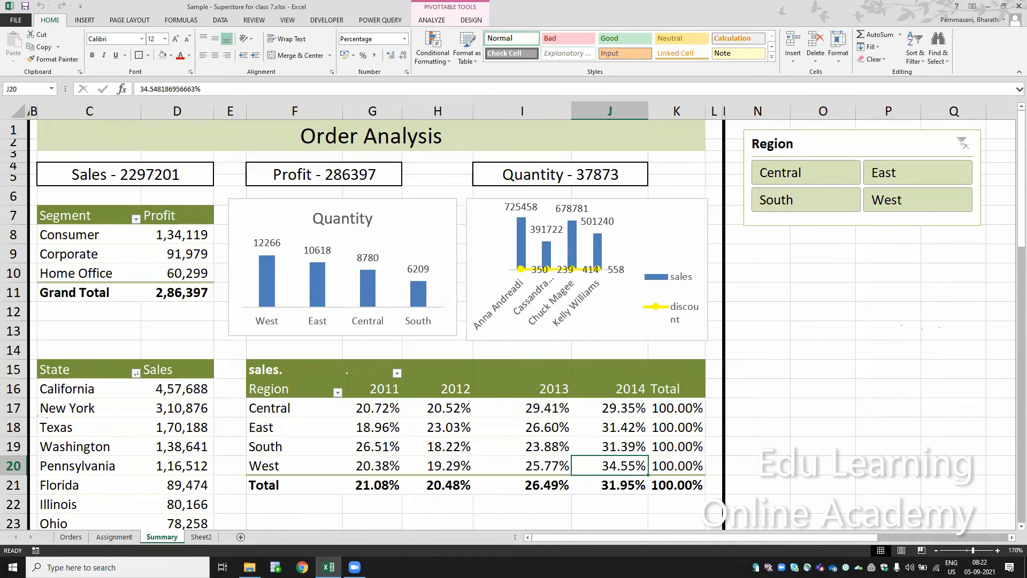
click(355, 567)
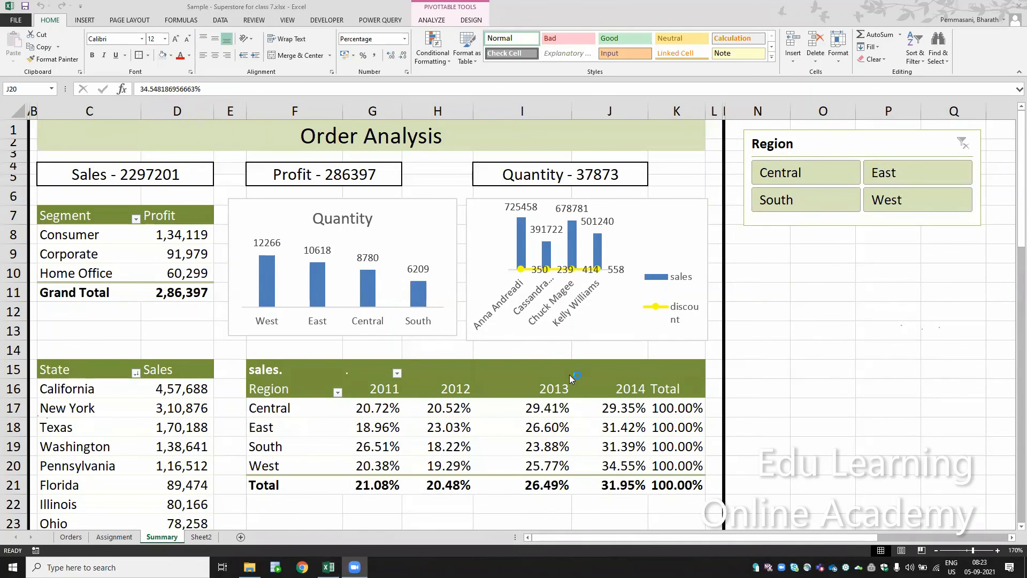